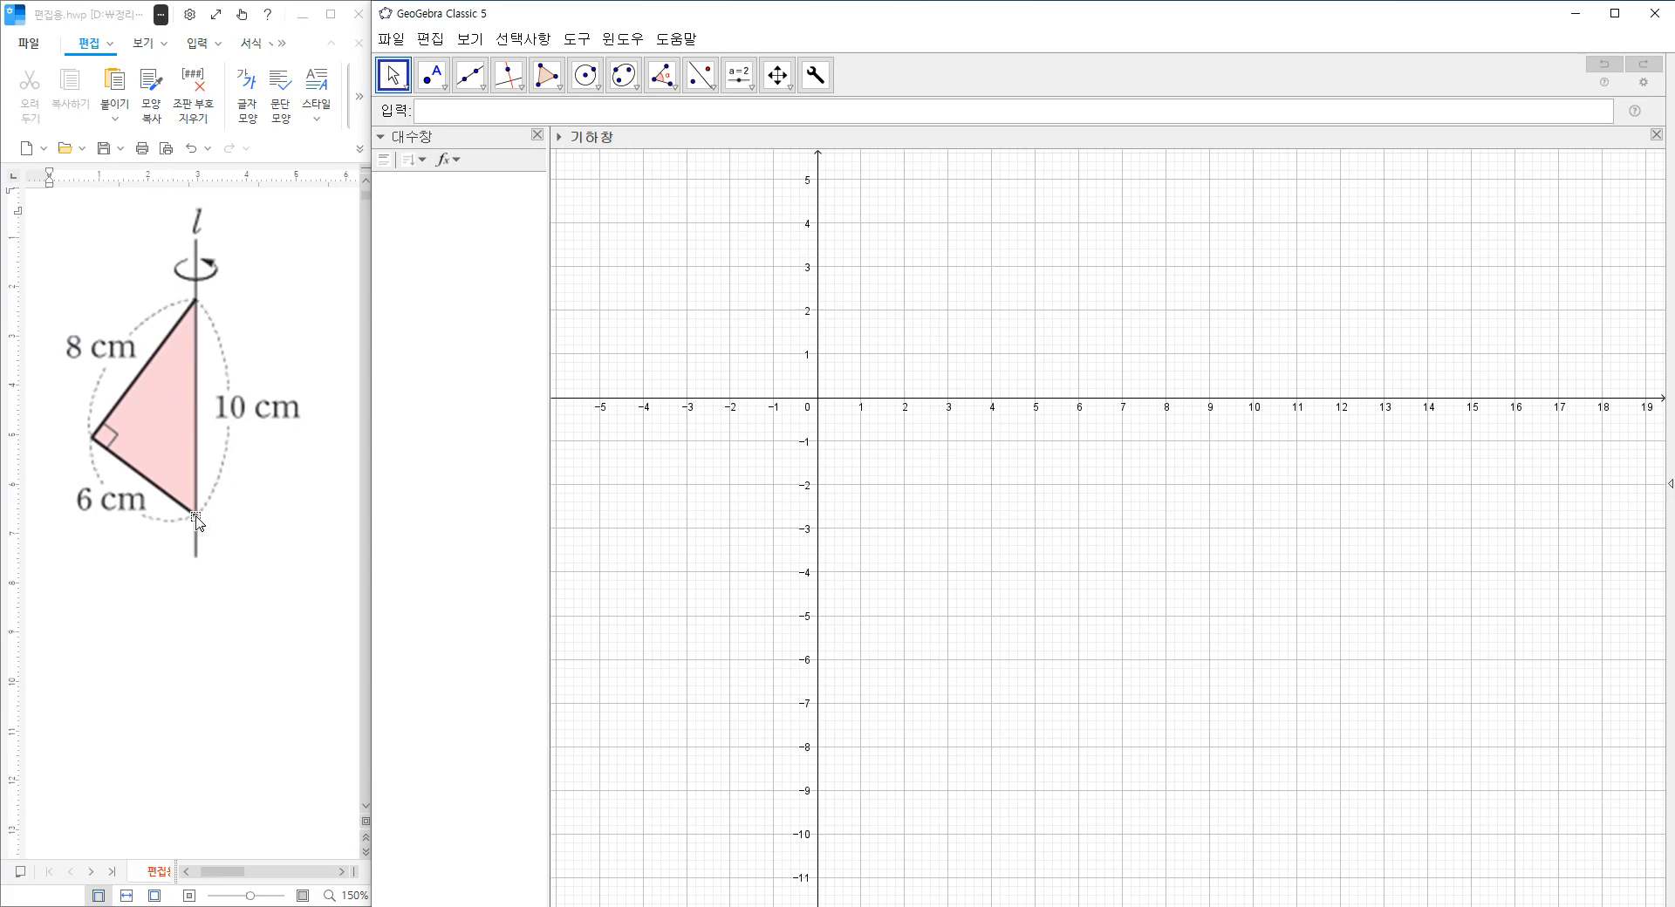
Place two points on the y-axis, one at the origin (0, 0) and one at (0, 10).
left_click_drag(885, 363, 942, 608)
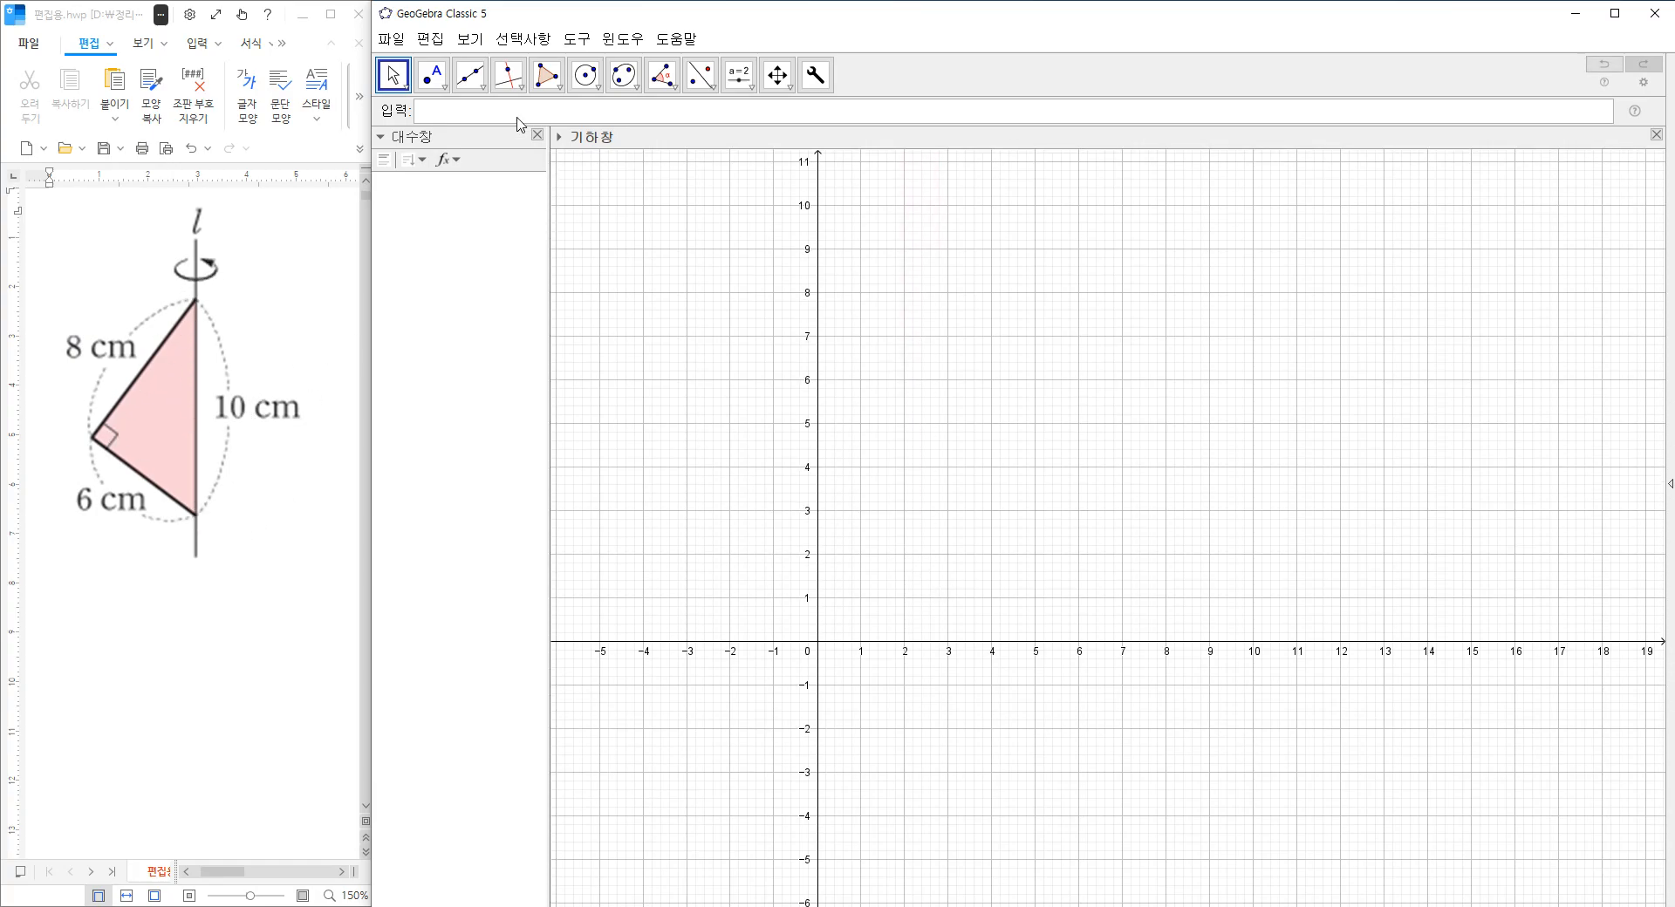
left_click(482, 87)
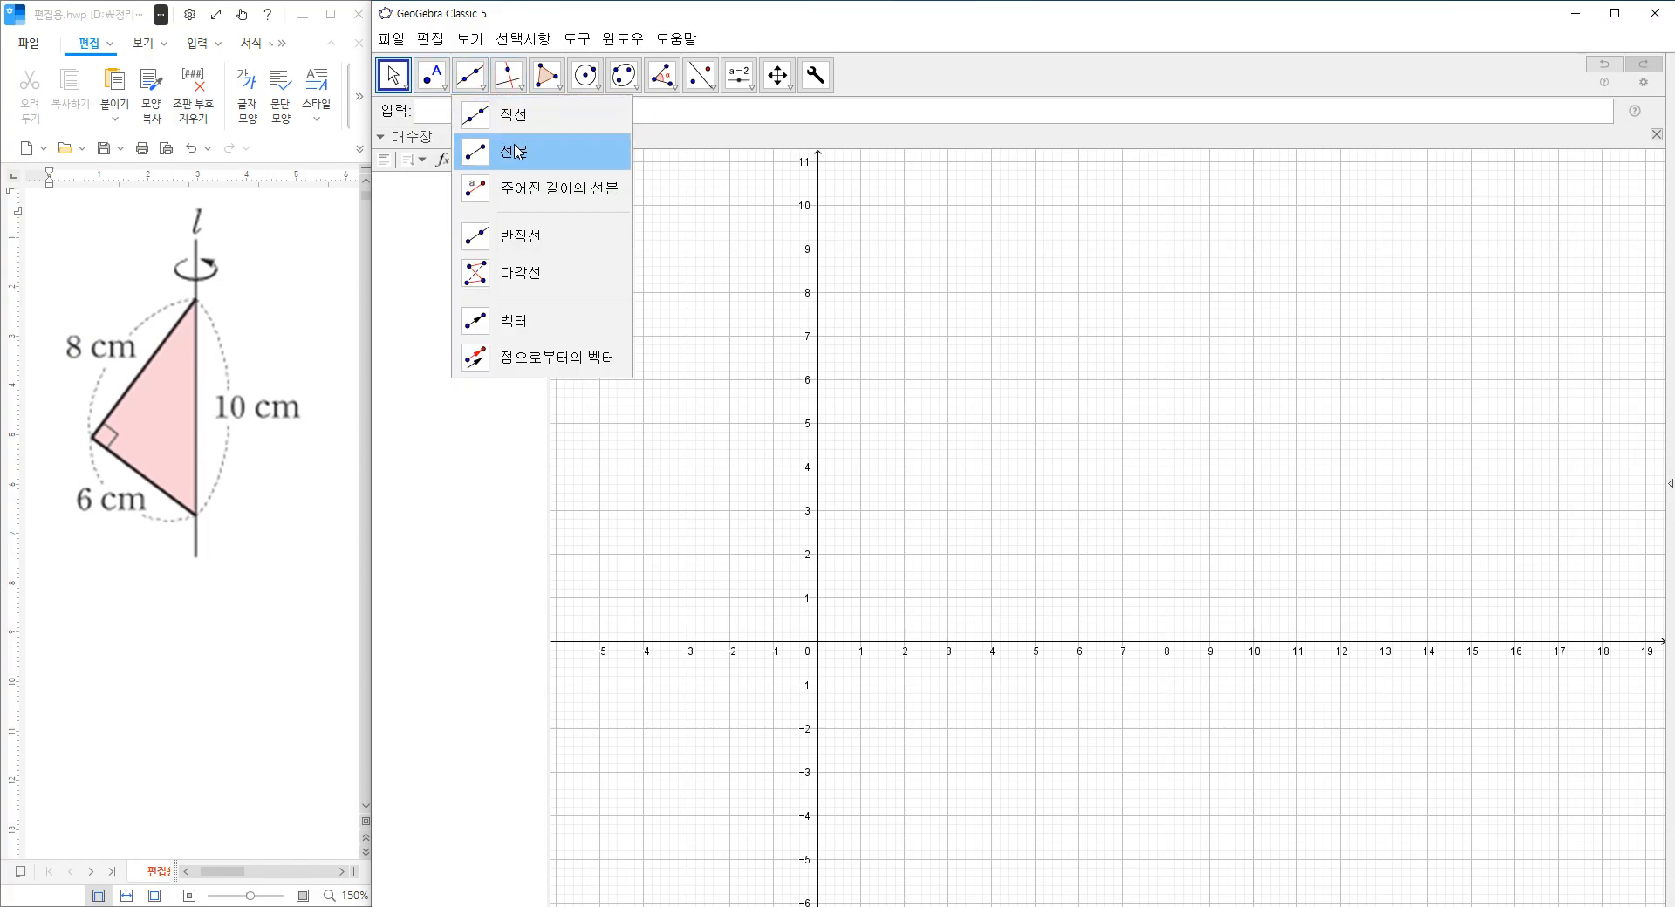
left_click(434, 77)
left_click(454, 114)
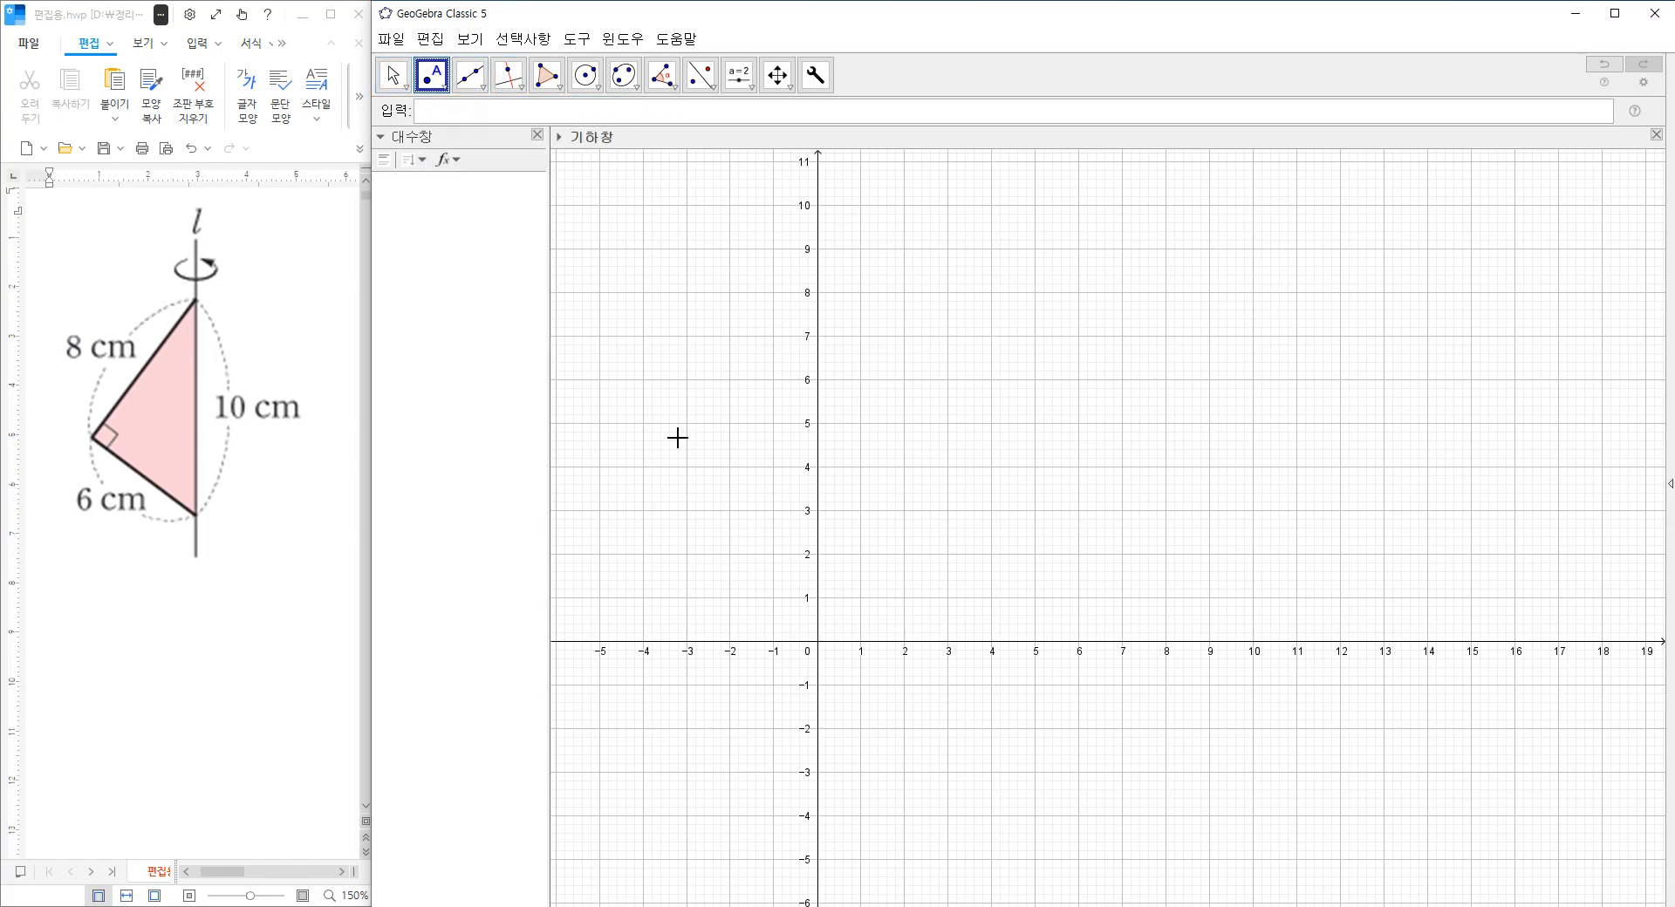
left_click(820, 650)
left_click(819, 206)
Draw a circle of radius 6 centred at the origin and a circle of radius 8 centred at (0, 10).
left_click(600, 87)
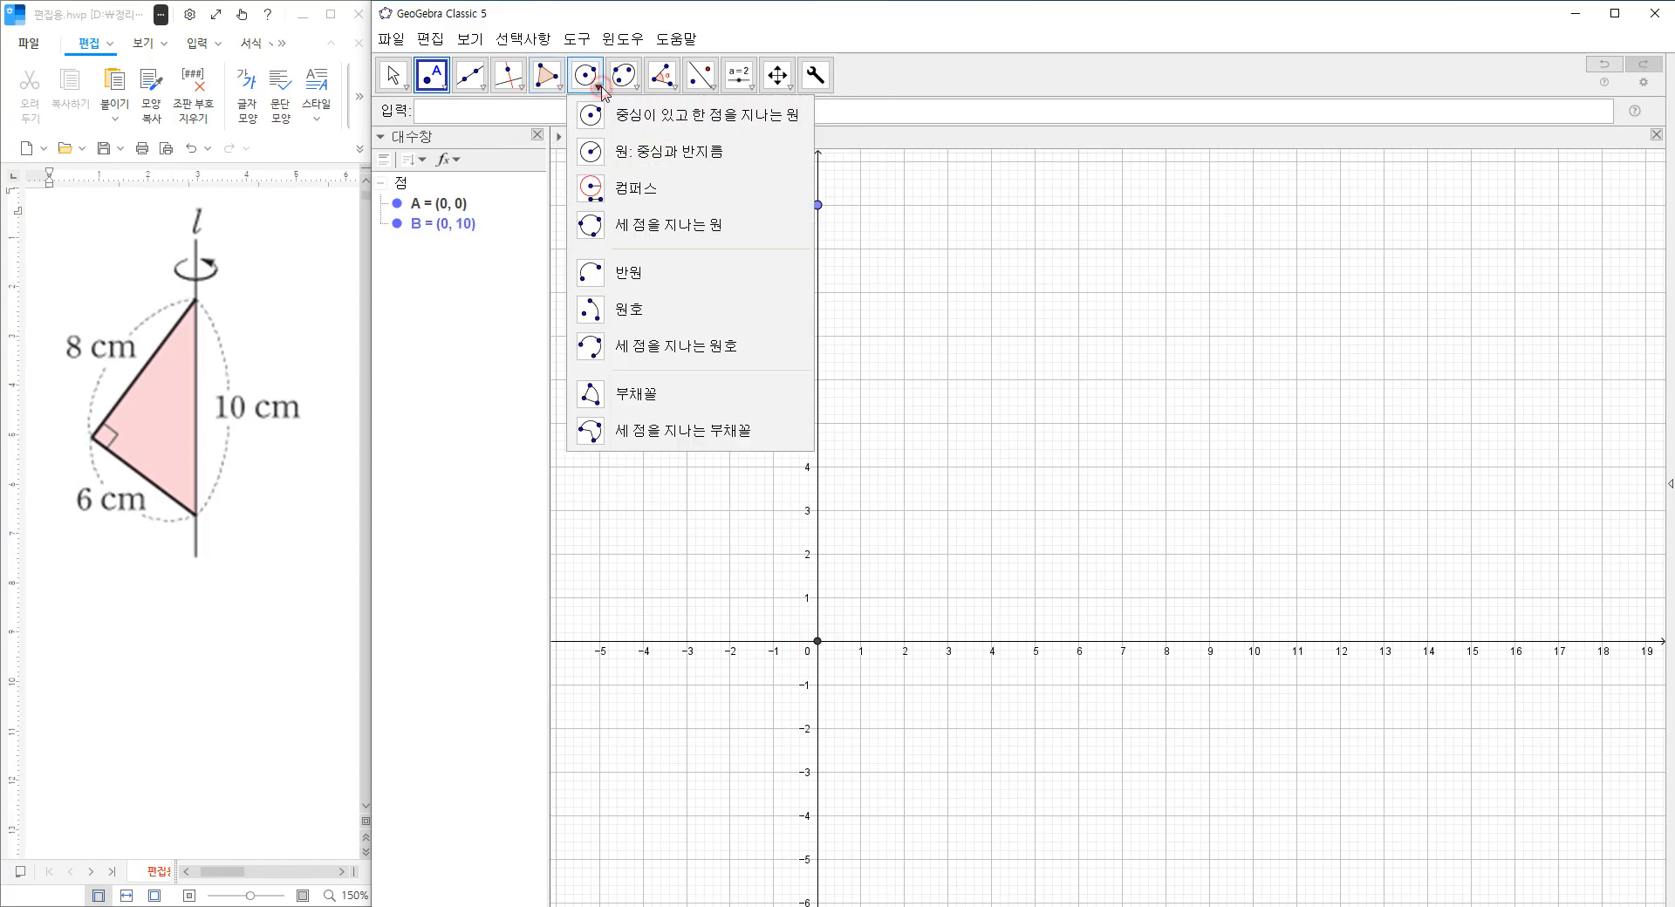
left_click(635, 157)
left_click(820, 646)
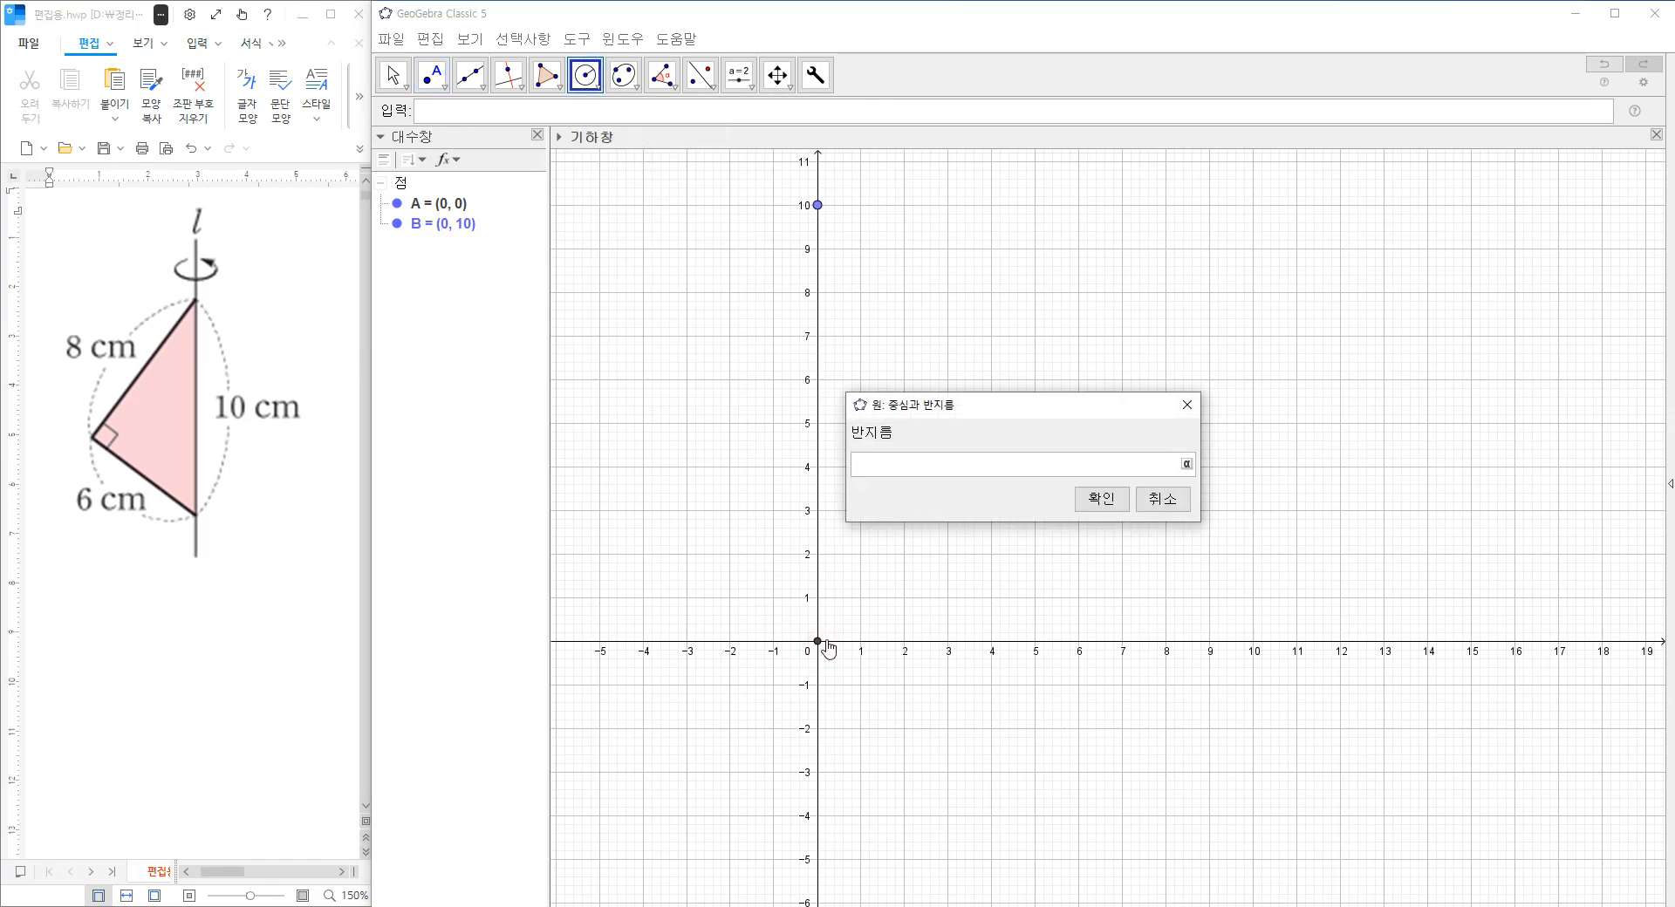
key("Return")
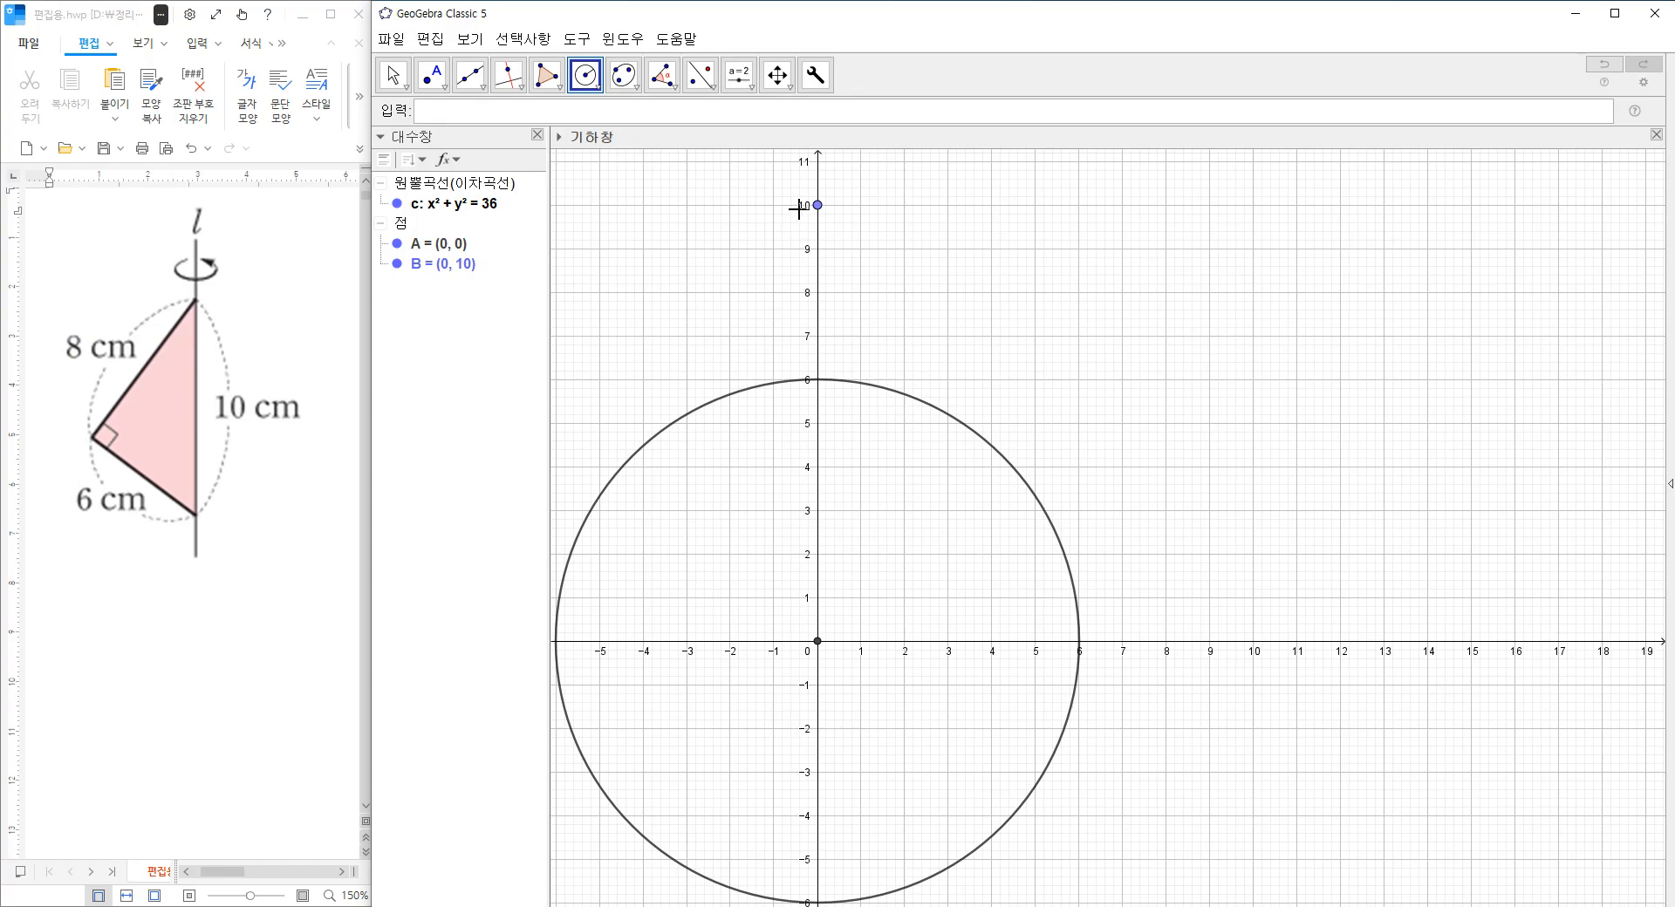
left_click(814, 205)
key("Return")
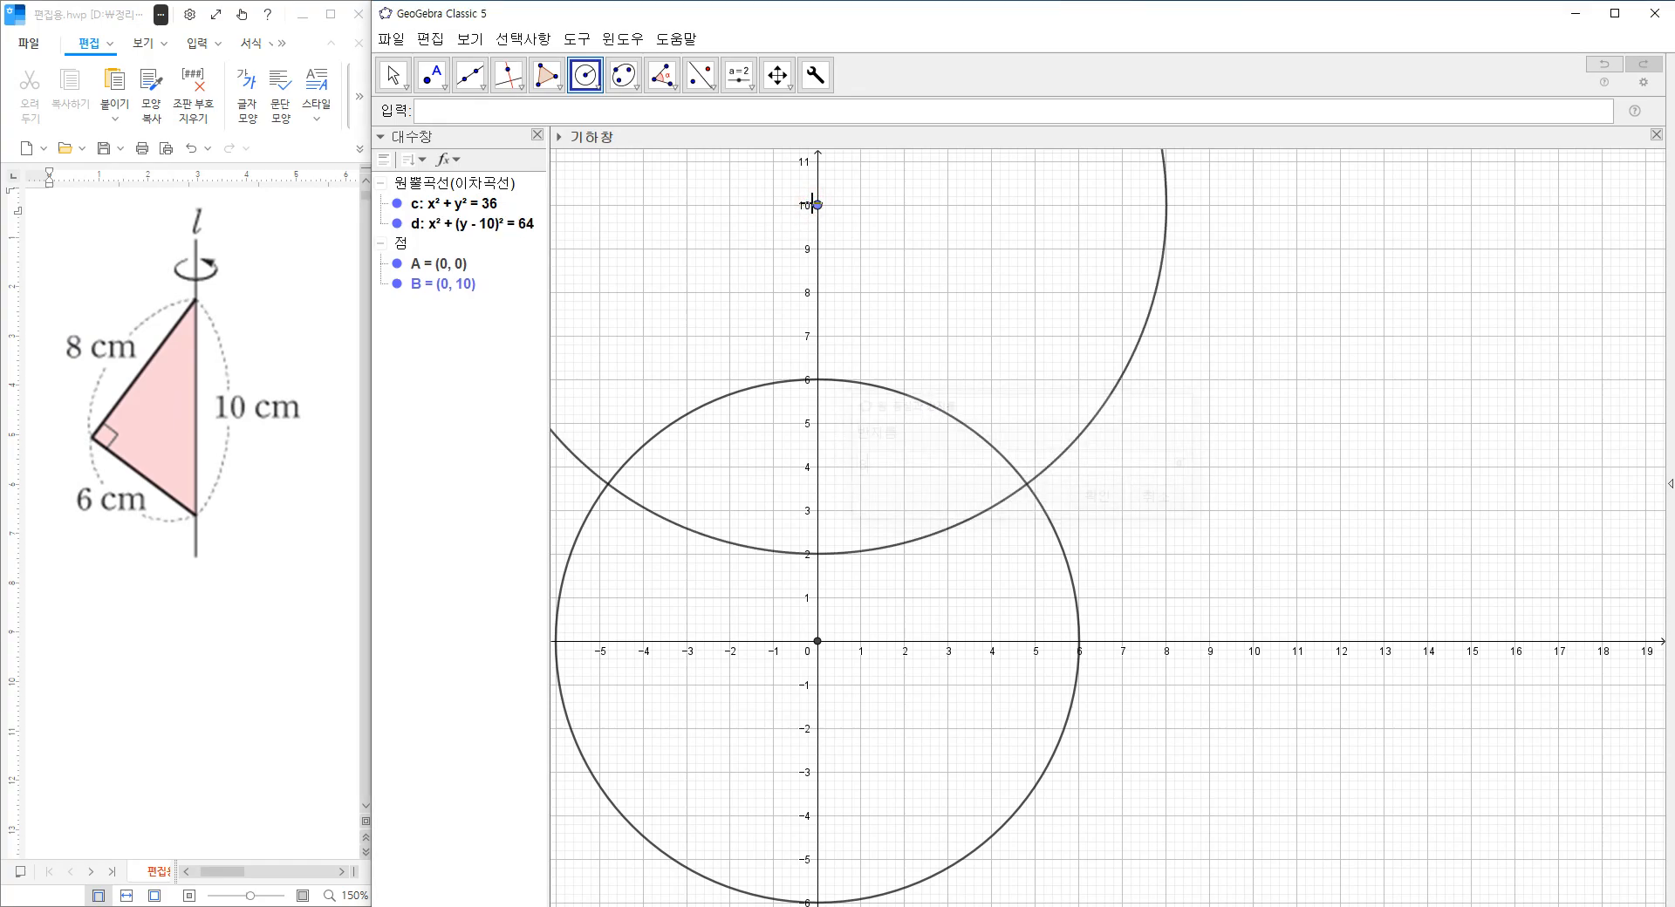
Mark the intersection of the two circles that lies left of the y-axis, and hide both circles.
left_click(443, 87)
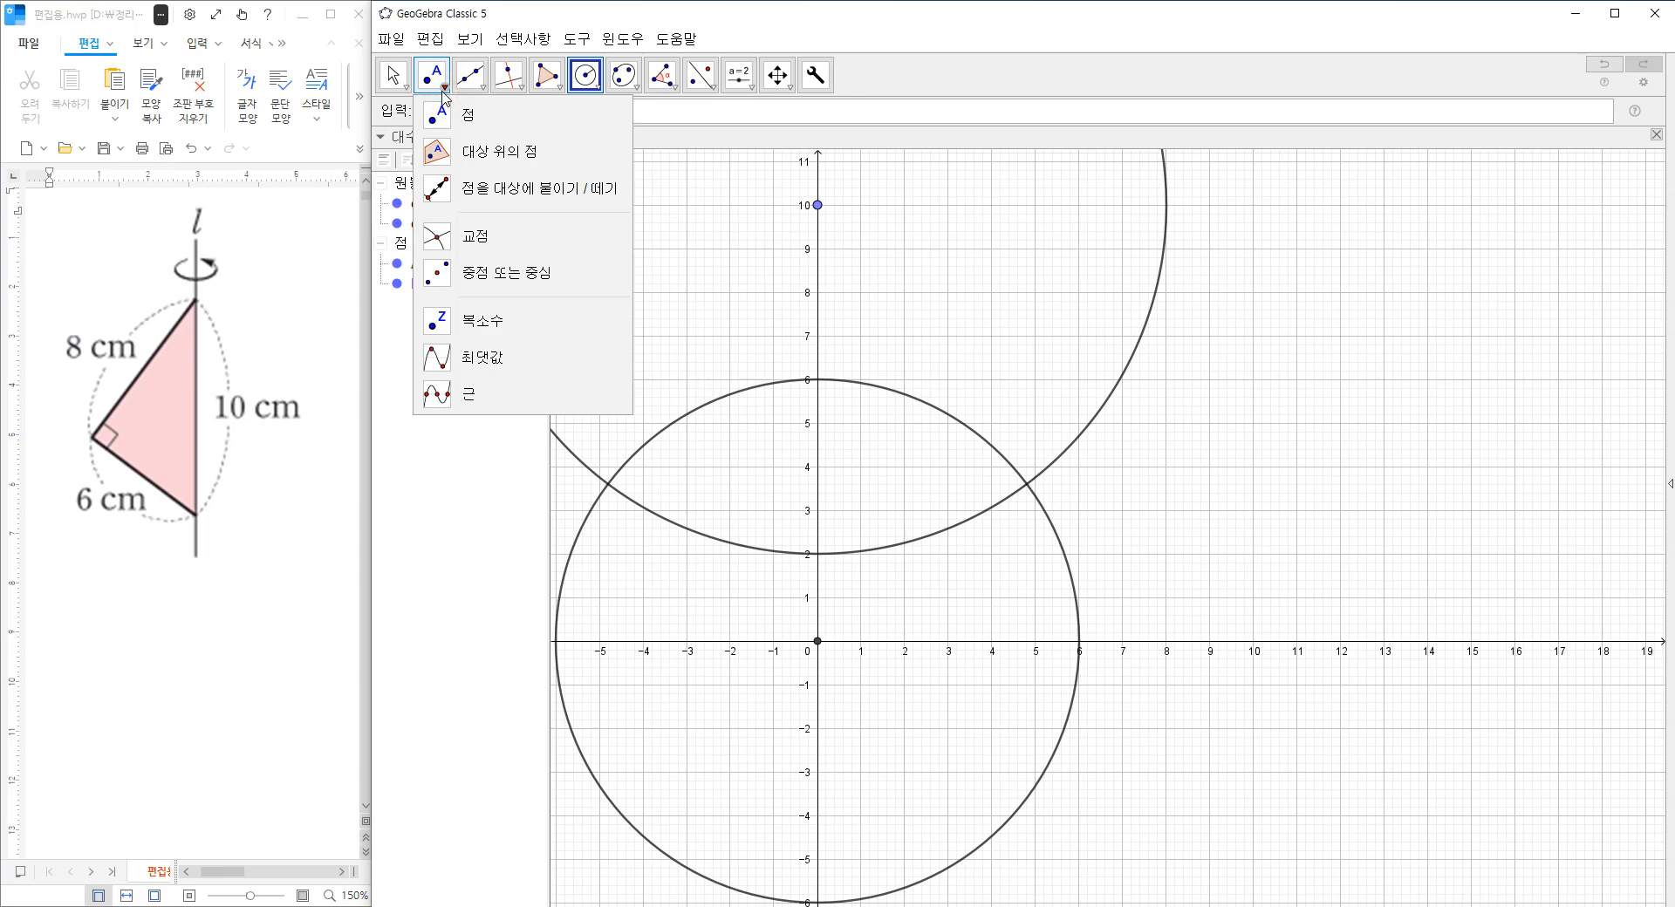
left_click(476, 239)
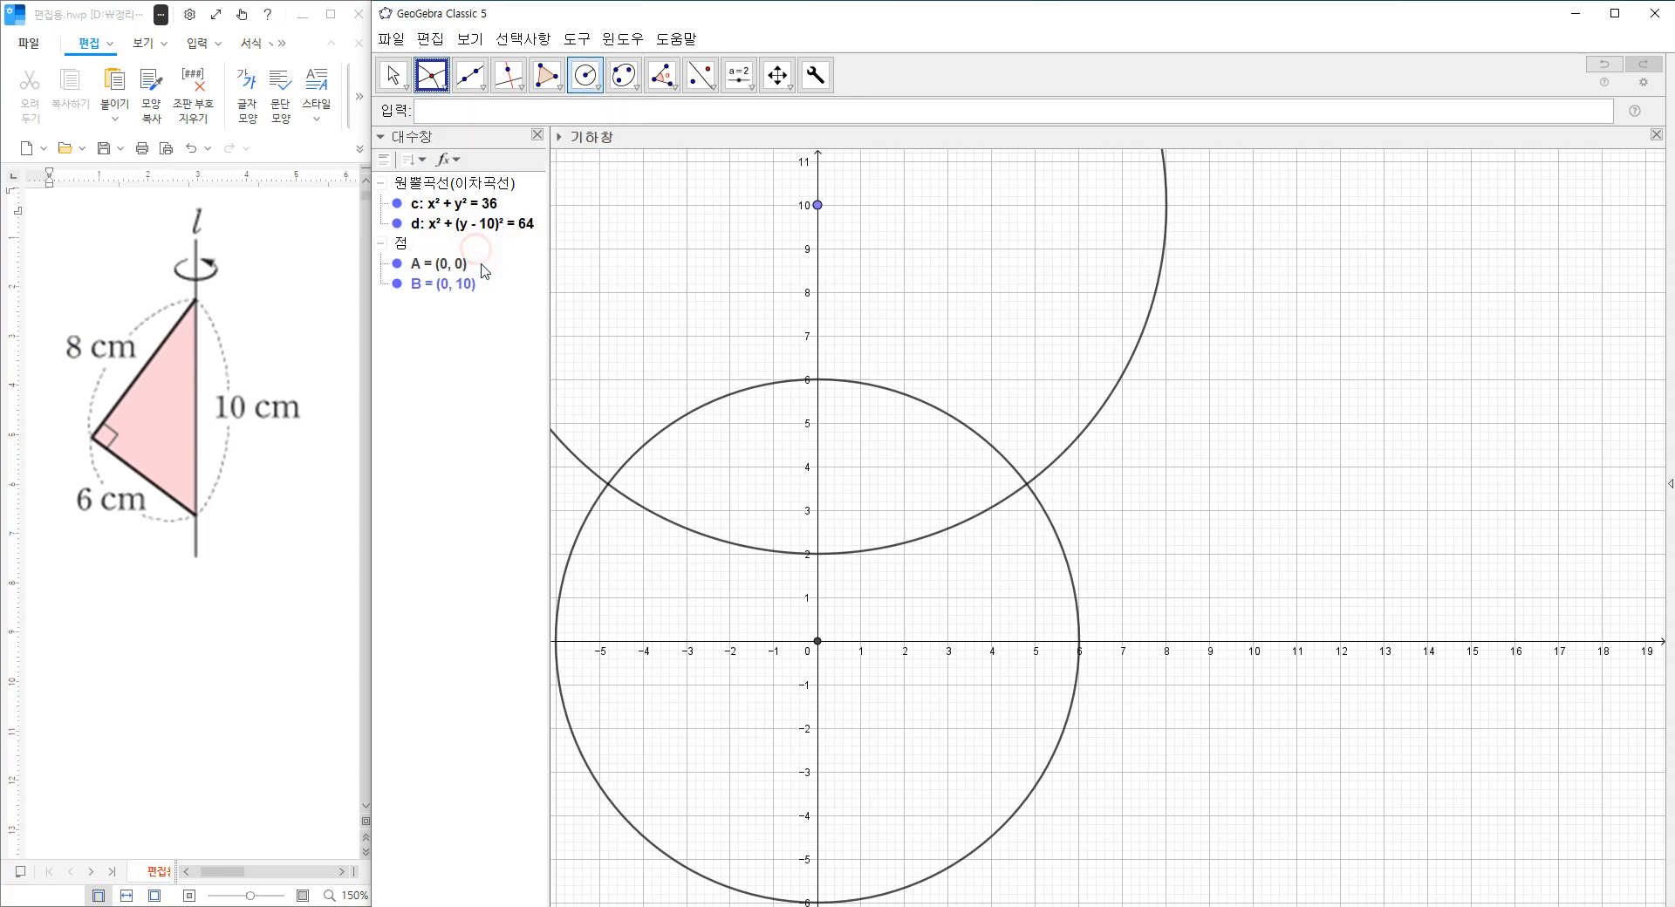
left_click(608, 486)
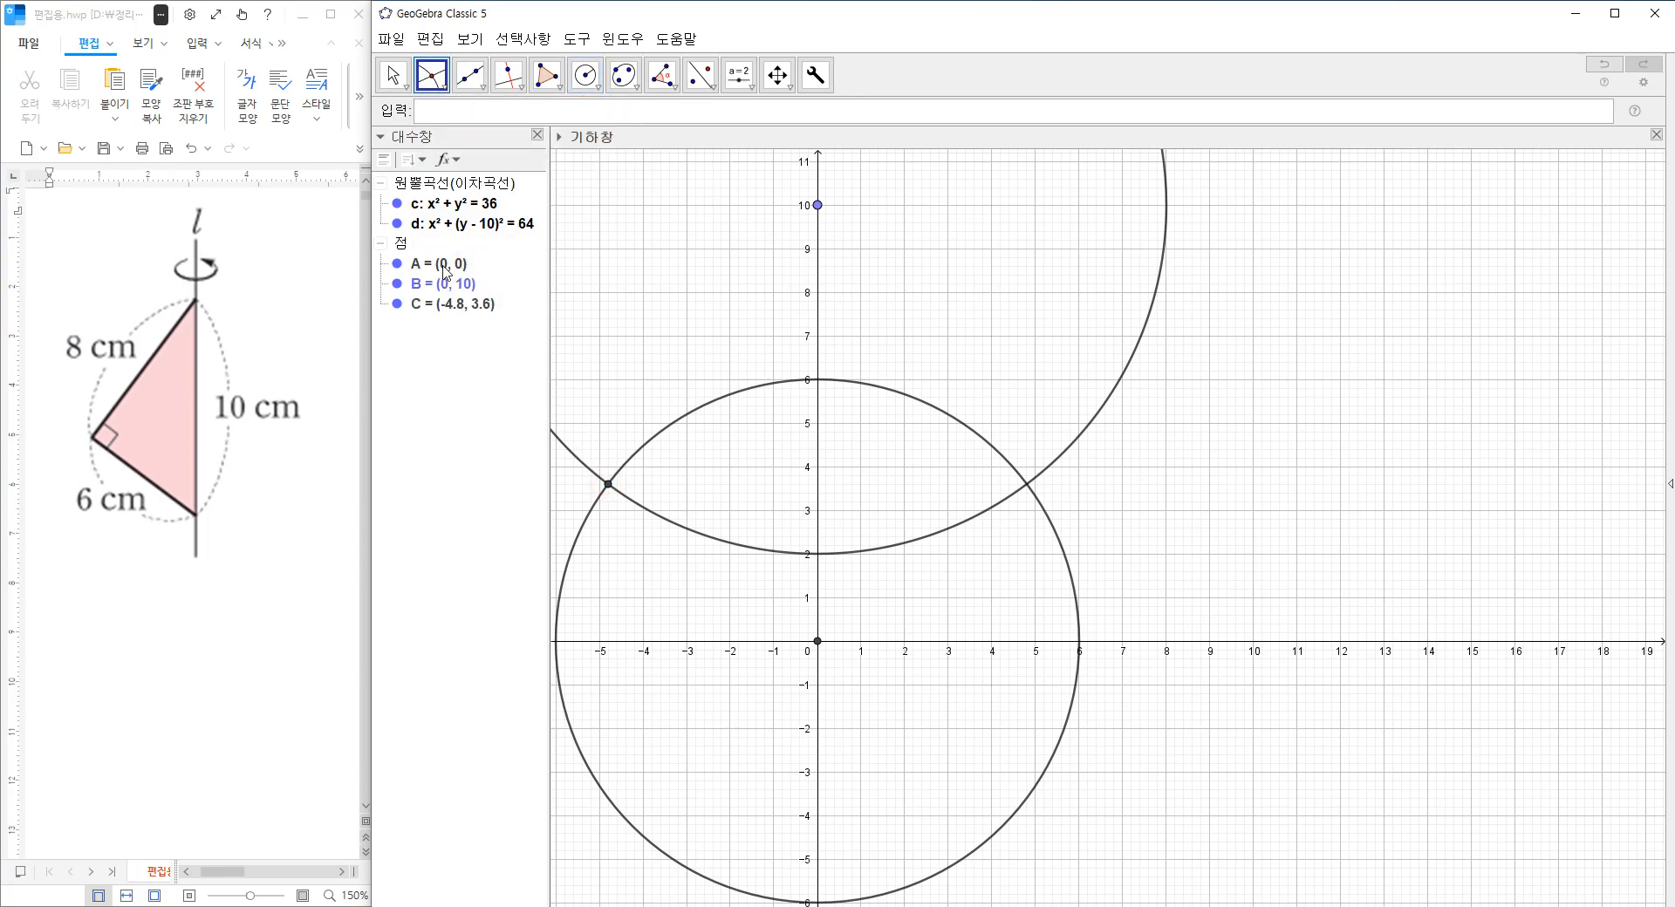
right_click(431, 192)
left_click(481, 273)
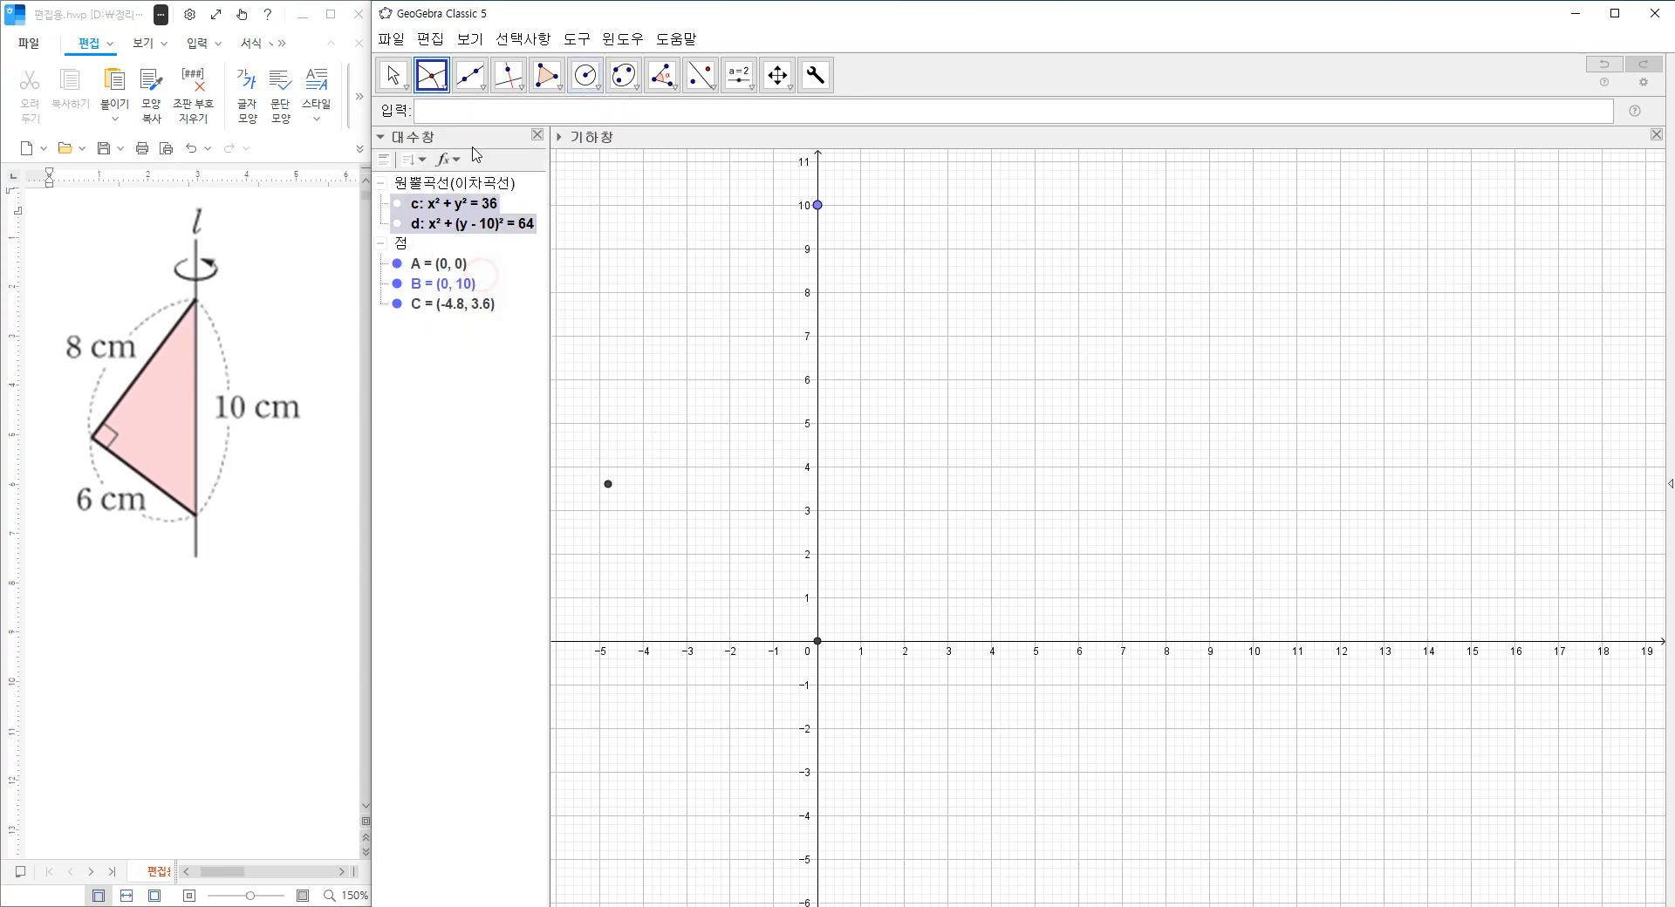
Draw segments from point B to the intersection point C and from C to point A at the origin.
left_click(482, 87)
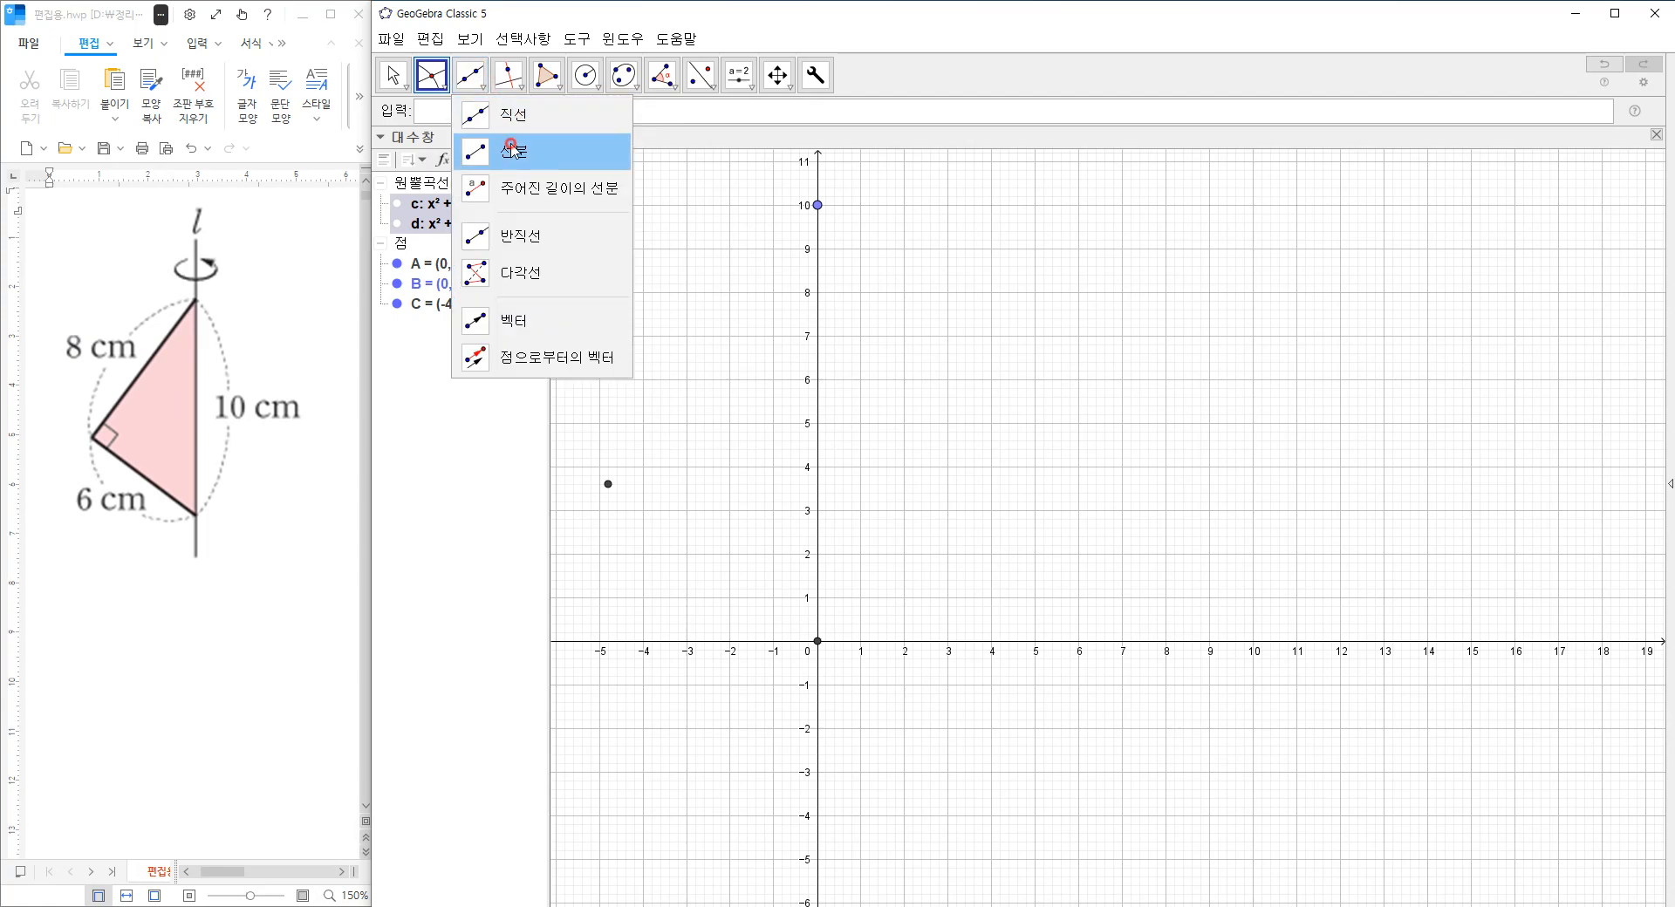
left_click(501, 150)
left_click(816, 206)
left_click(608, 484)
left_click(608, 484)
left_click(817, 641)
left_click(818, 641)
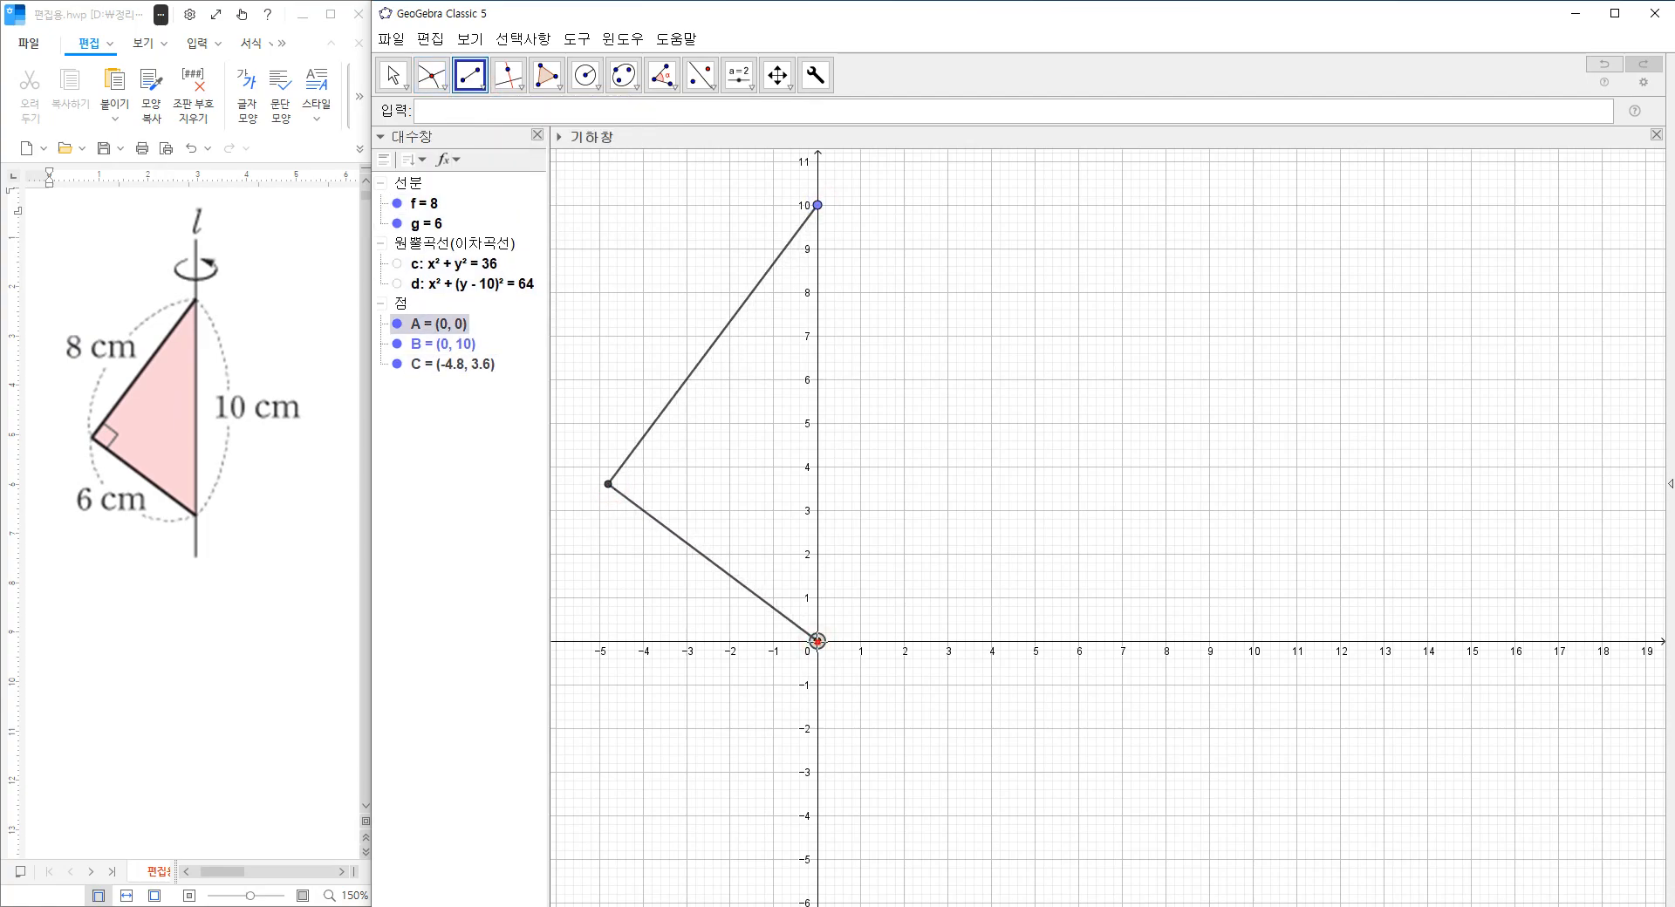
left_click(820, 207)
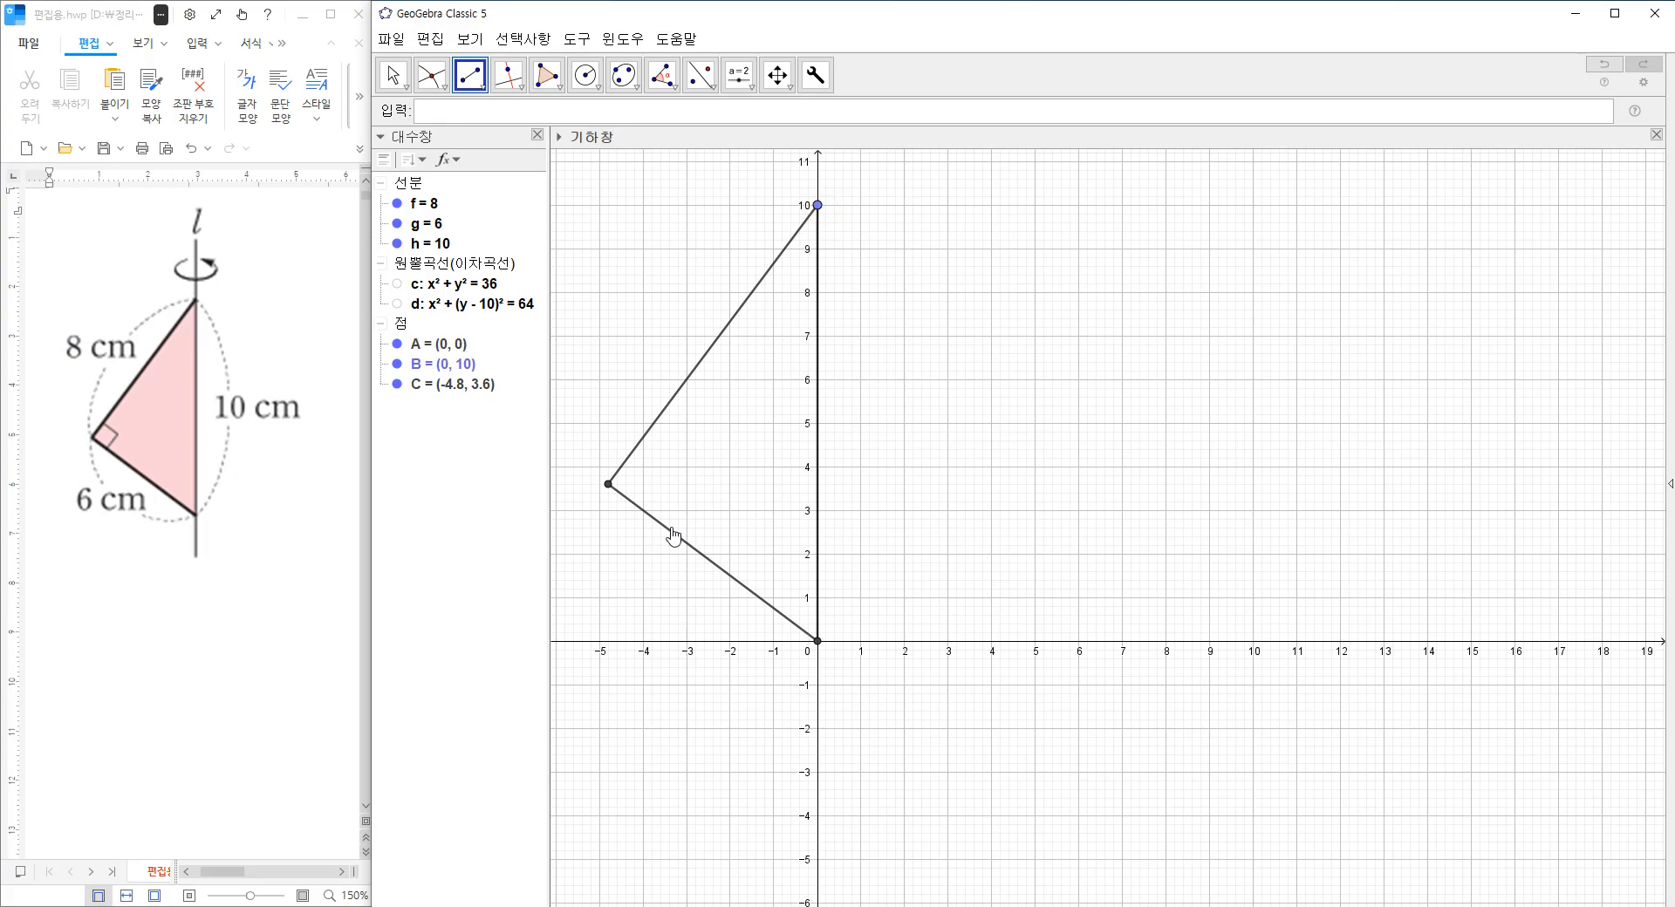
right_click(819, 354)
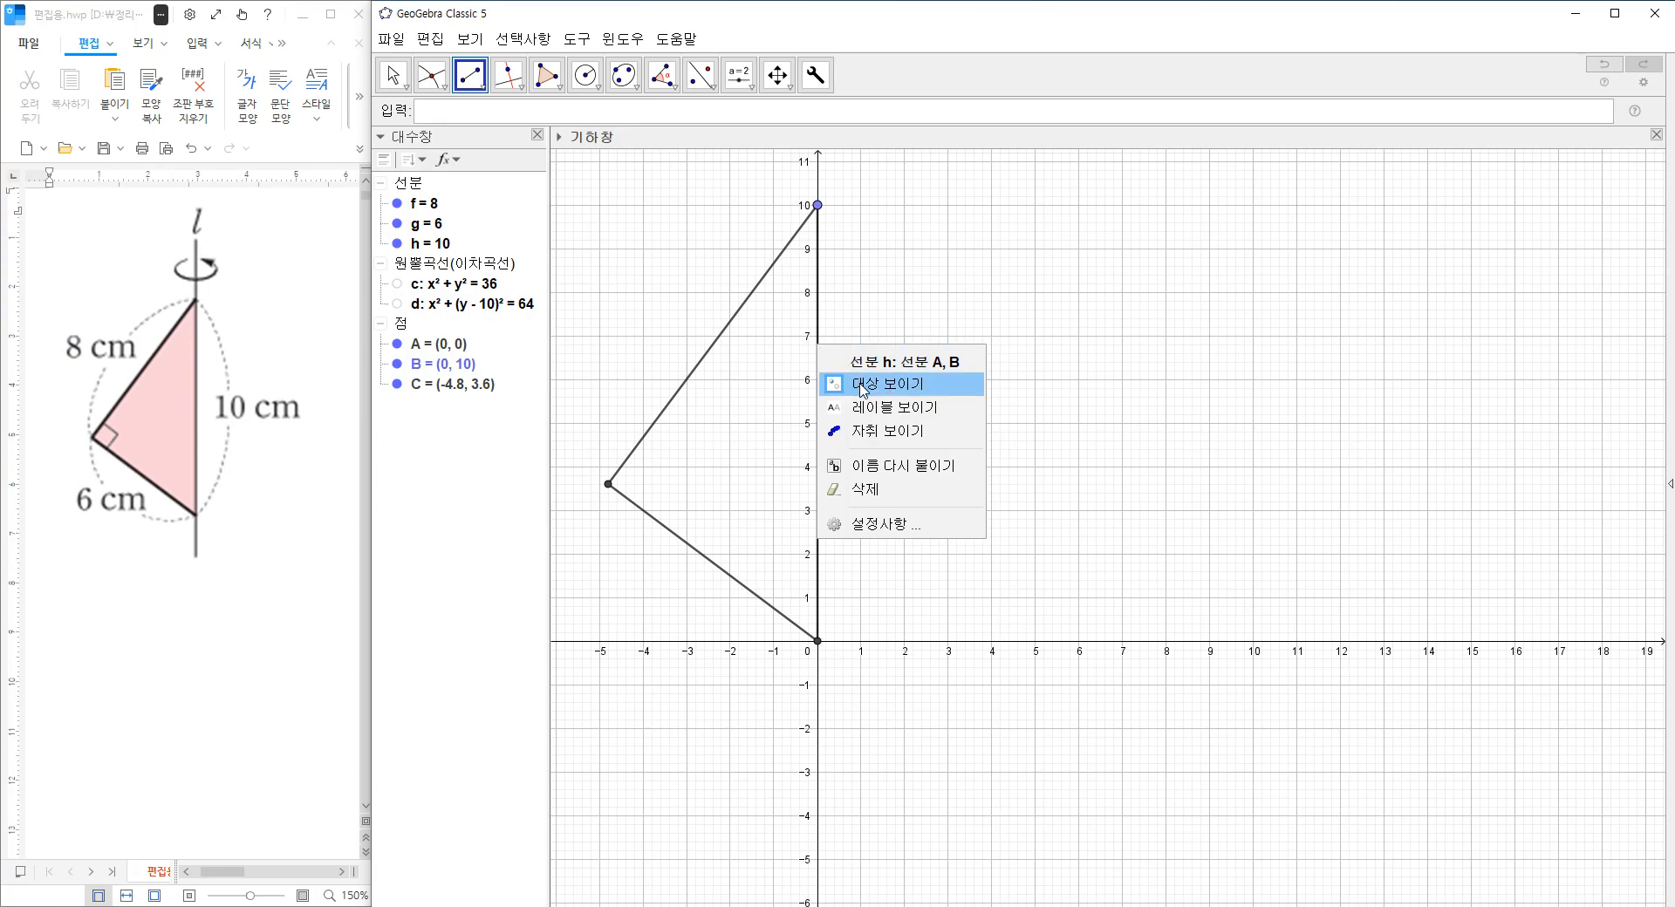
left_click(881, 489)
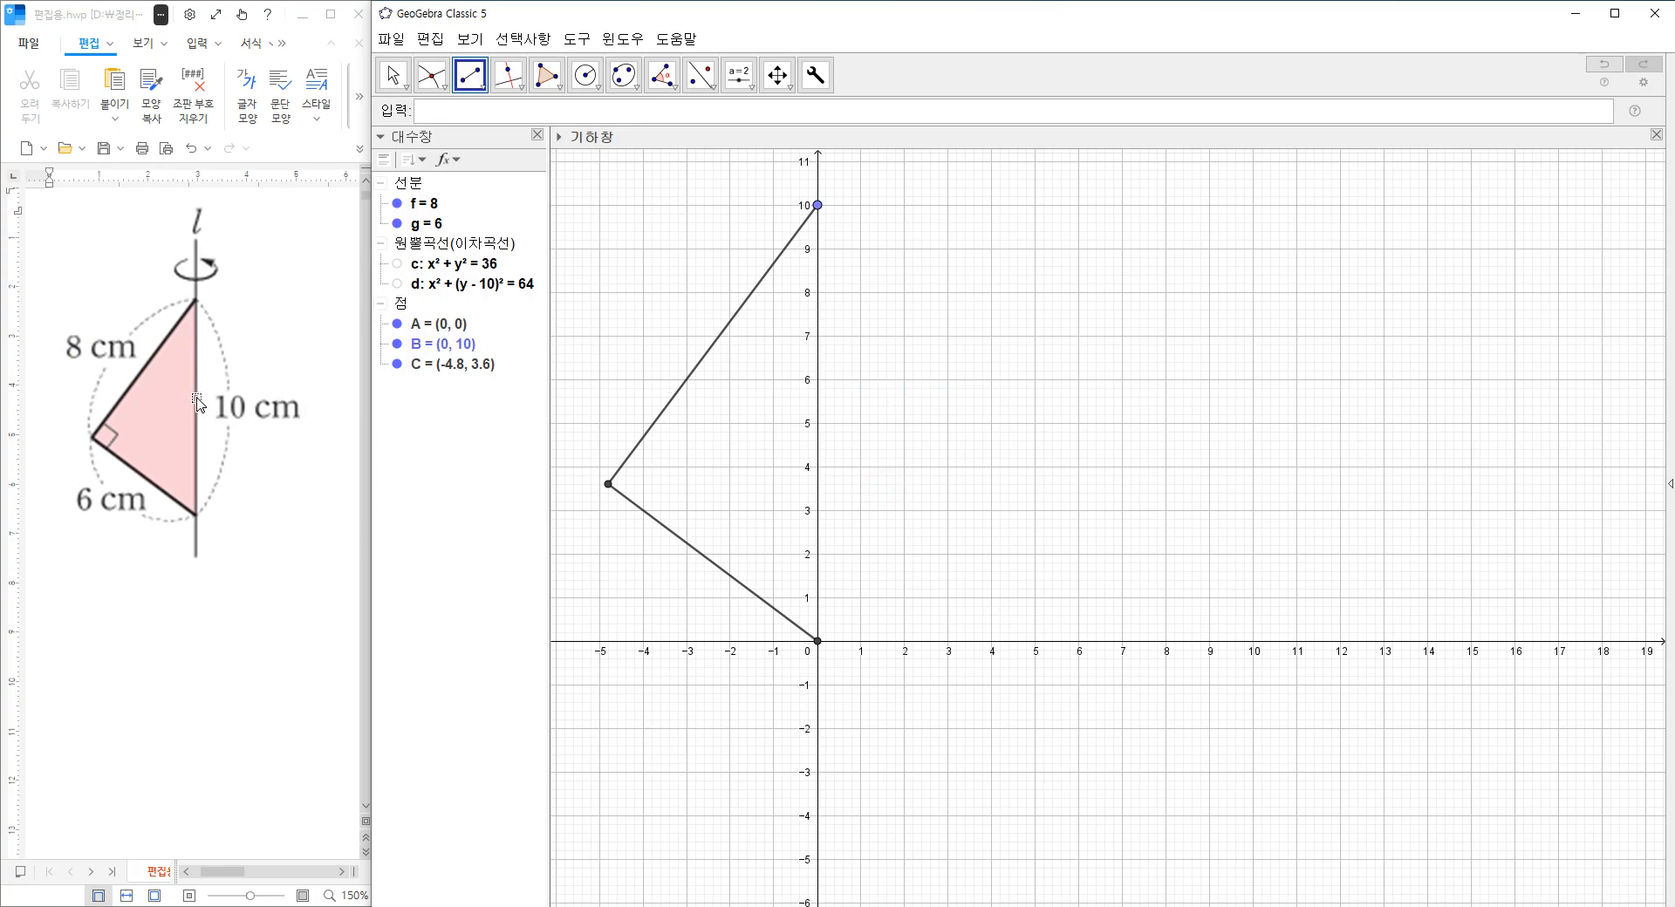
Create a filled triangle polygon through points B, C and A.
left_click(547, 75)
left_click(818, 205)
left_click(608, 483)
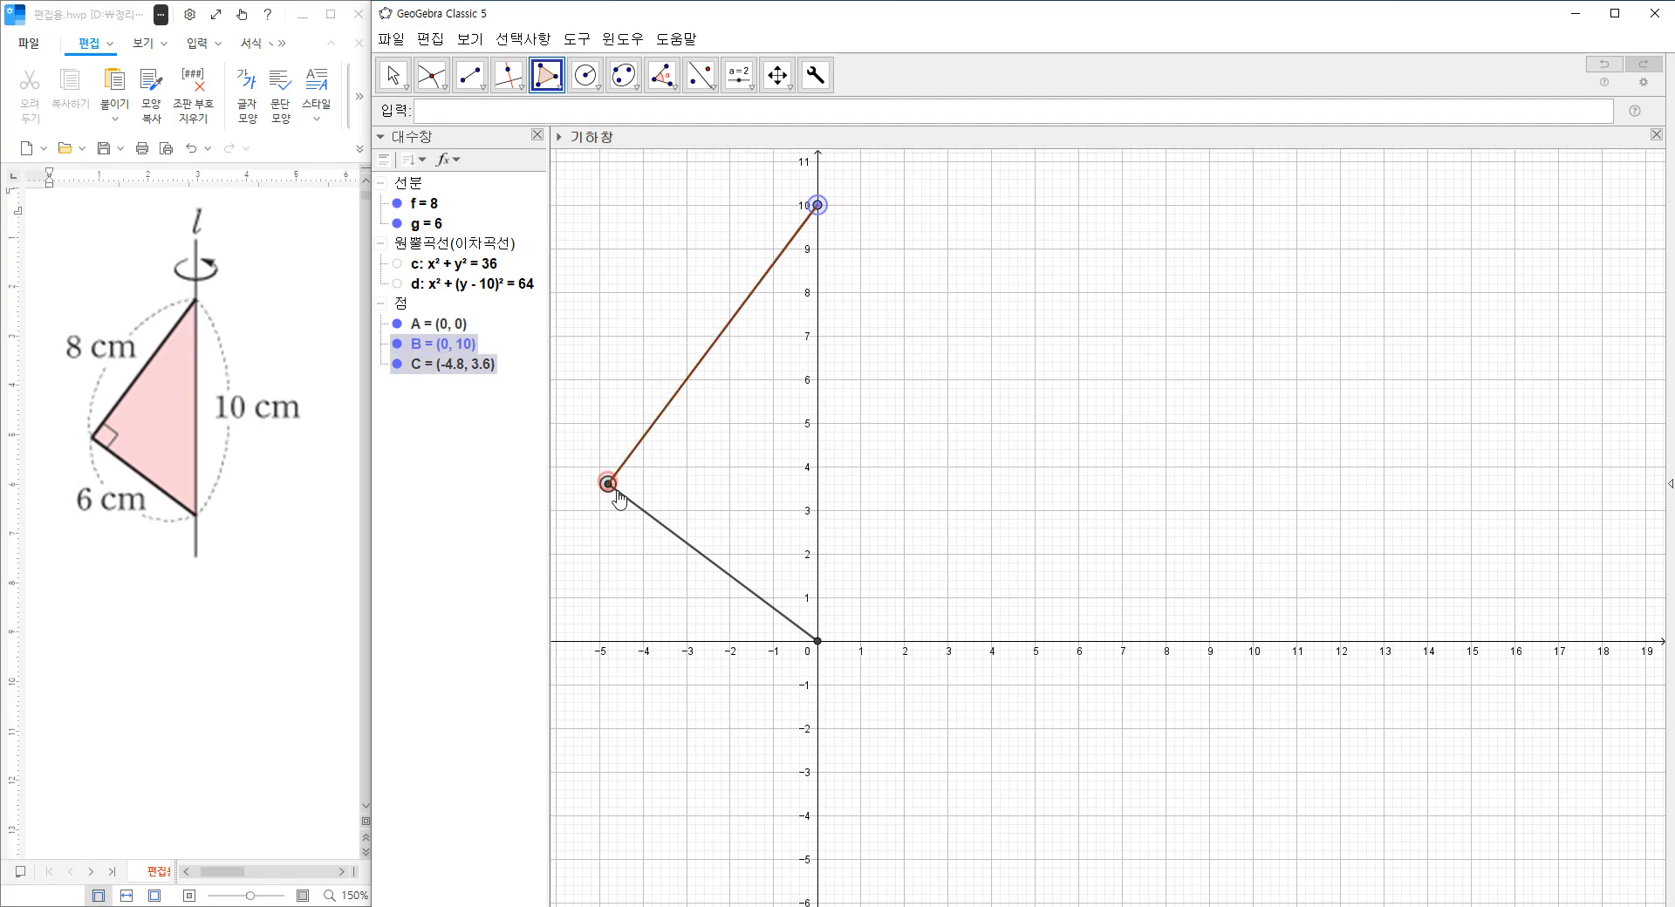
left_click(817, 642)
left_click(818, 205)
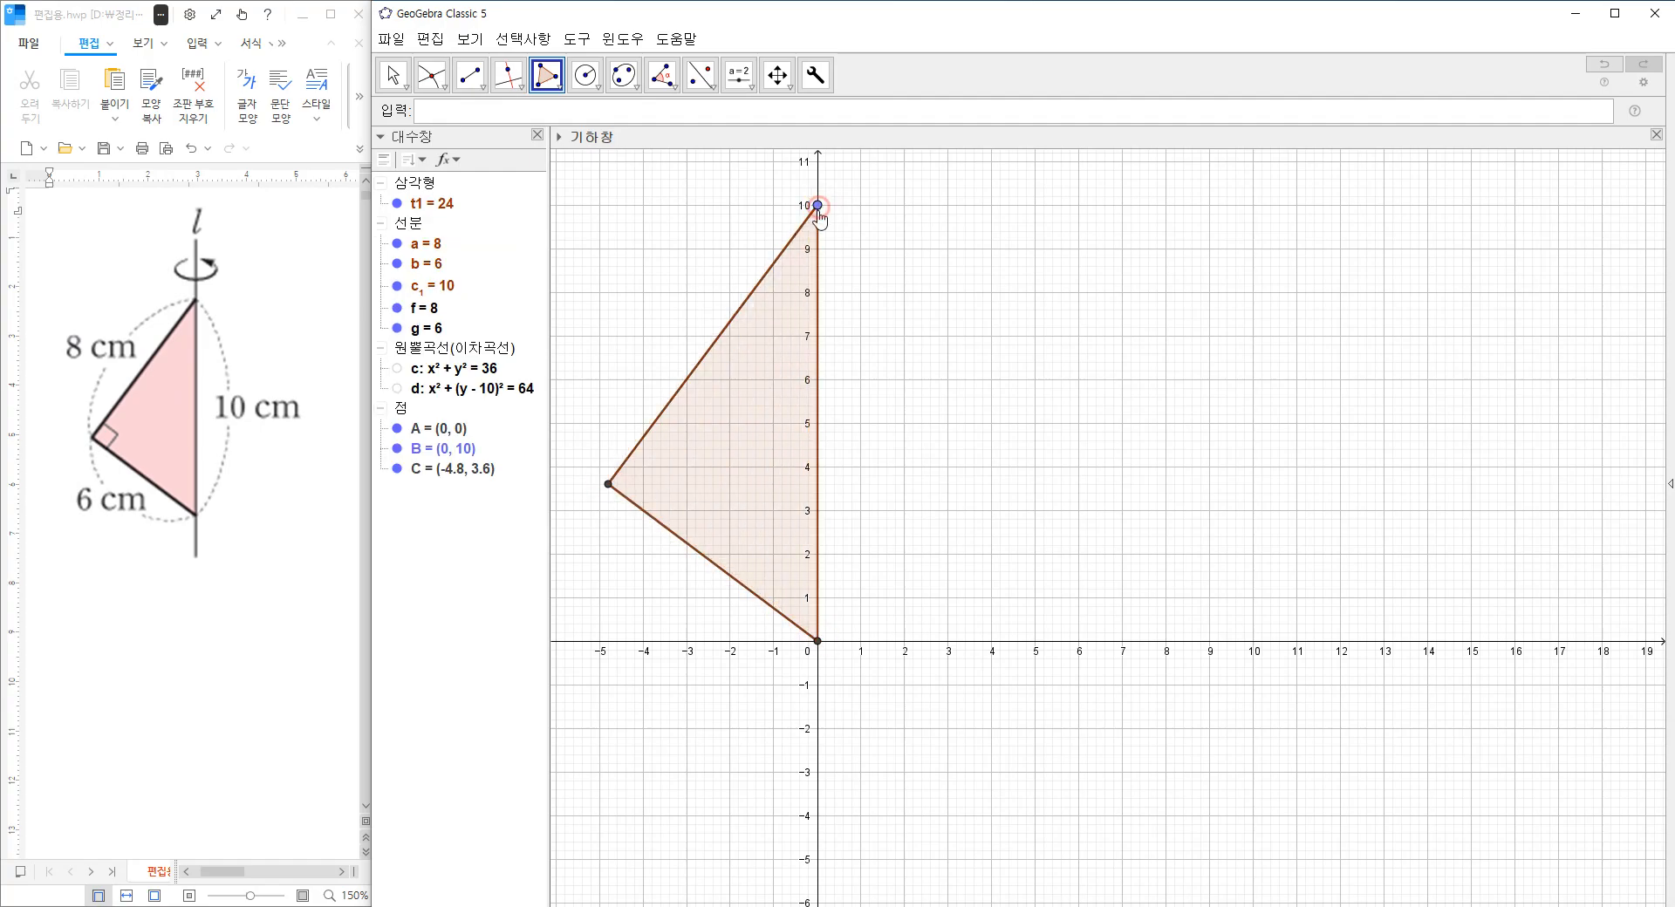
Format the triangle with line thickness 0, black colour and a fill opacity of 25.
right_click(747, 402)
left_click(819, 579)
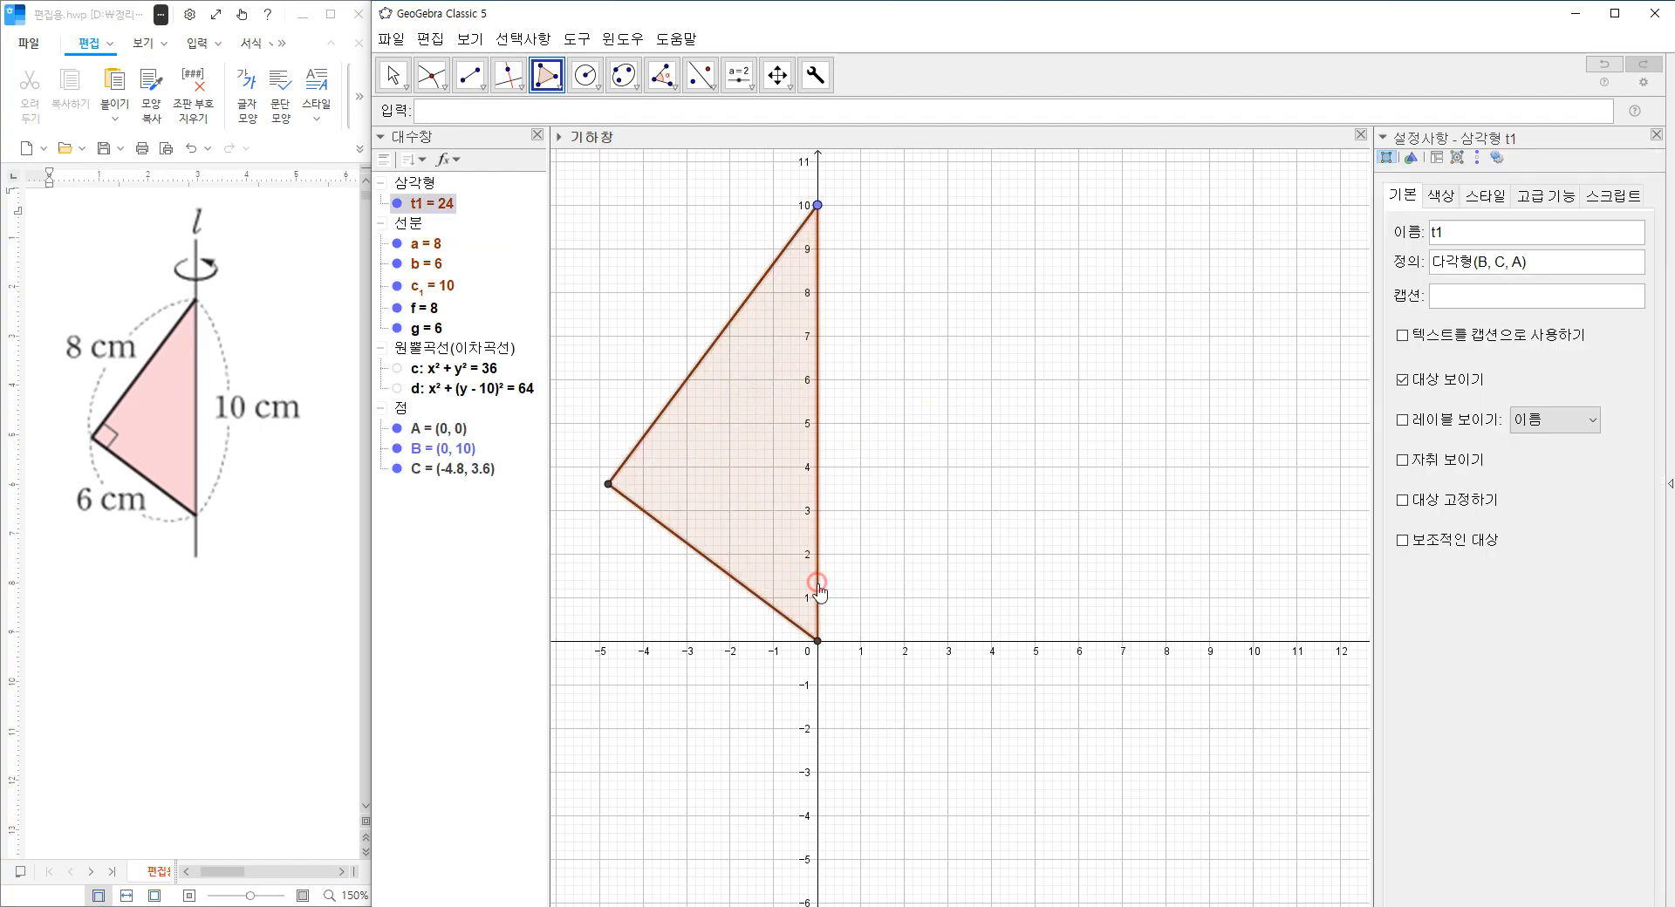
left_click(1481, 197)
left_click_drag(1467, 255, 1407, 256)
left_click(1516, 340)
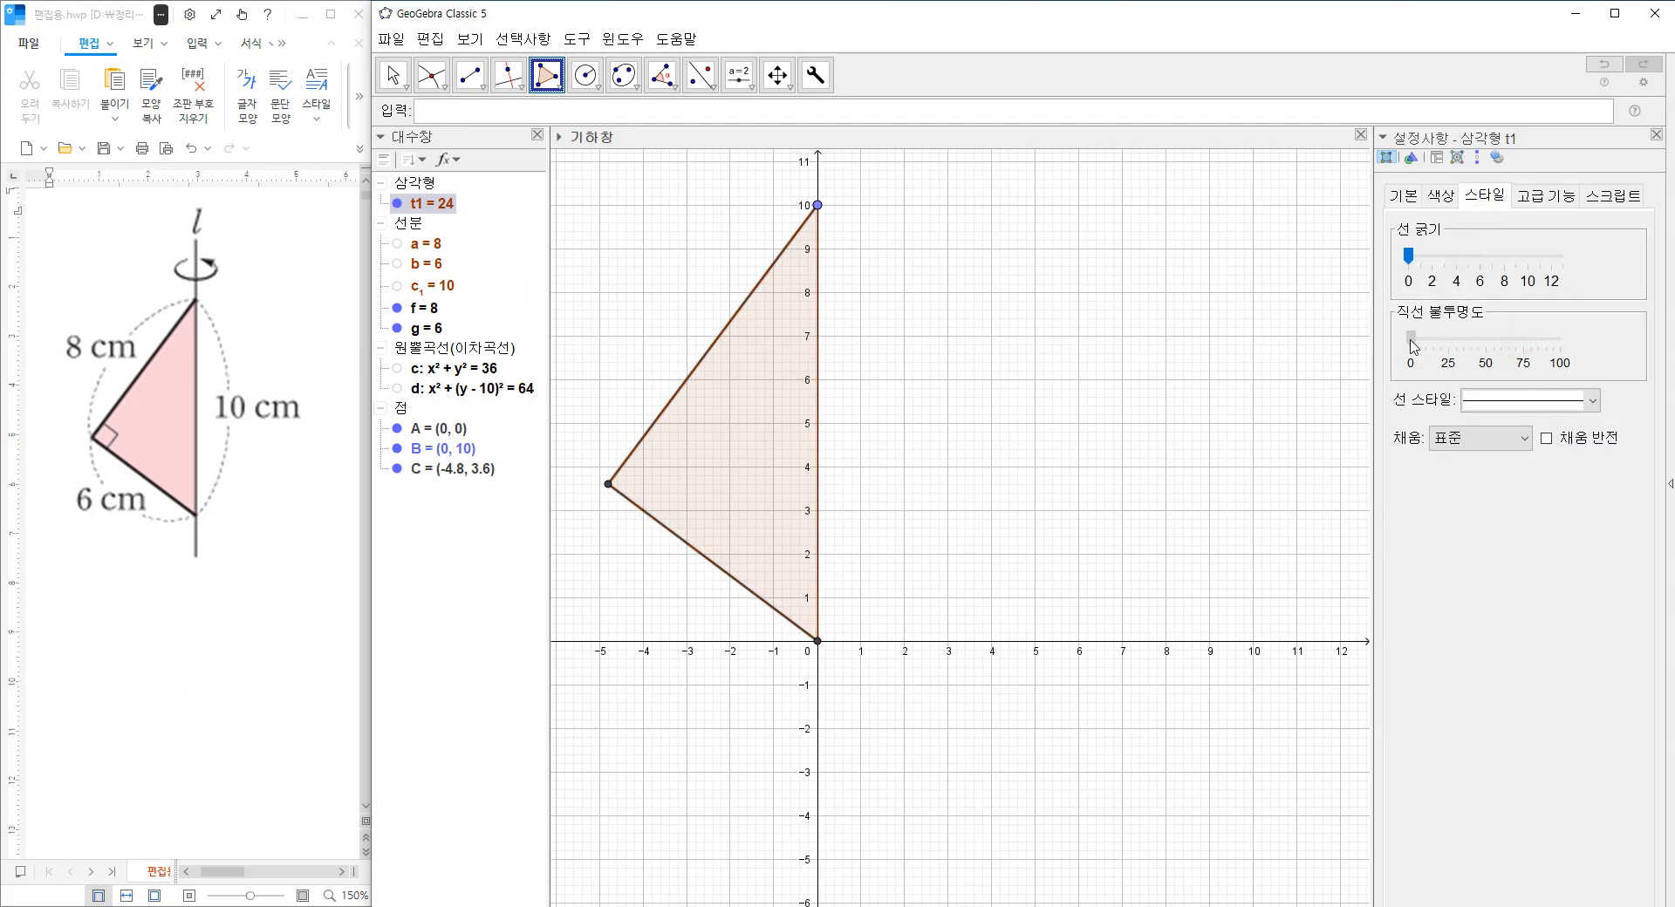
left_click(1439, 198)
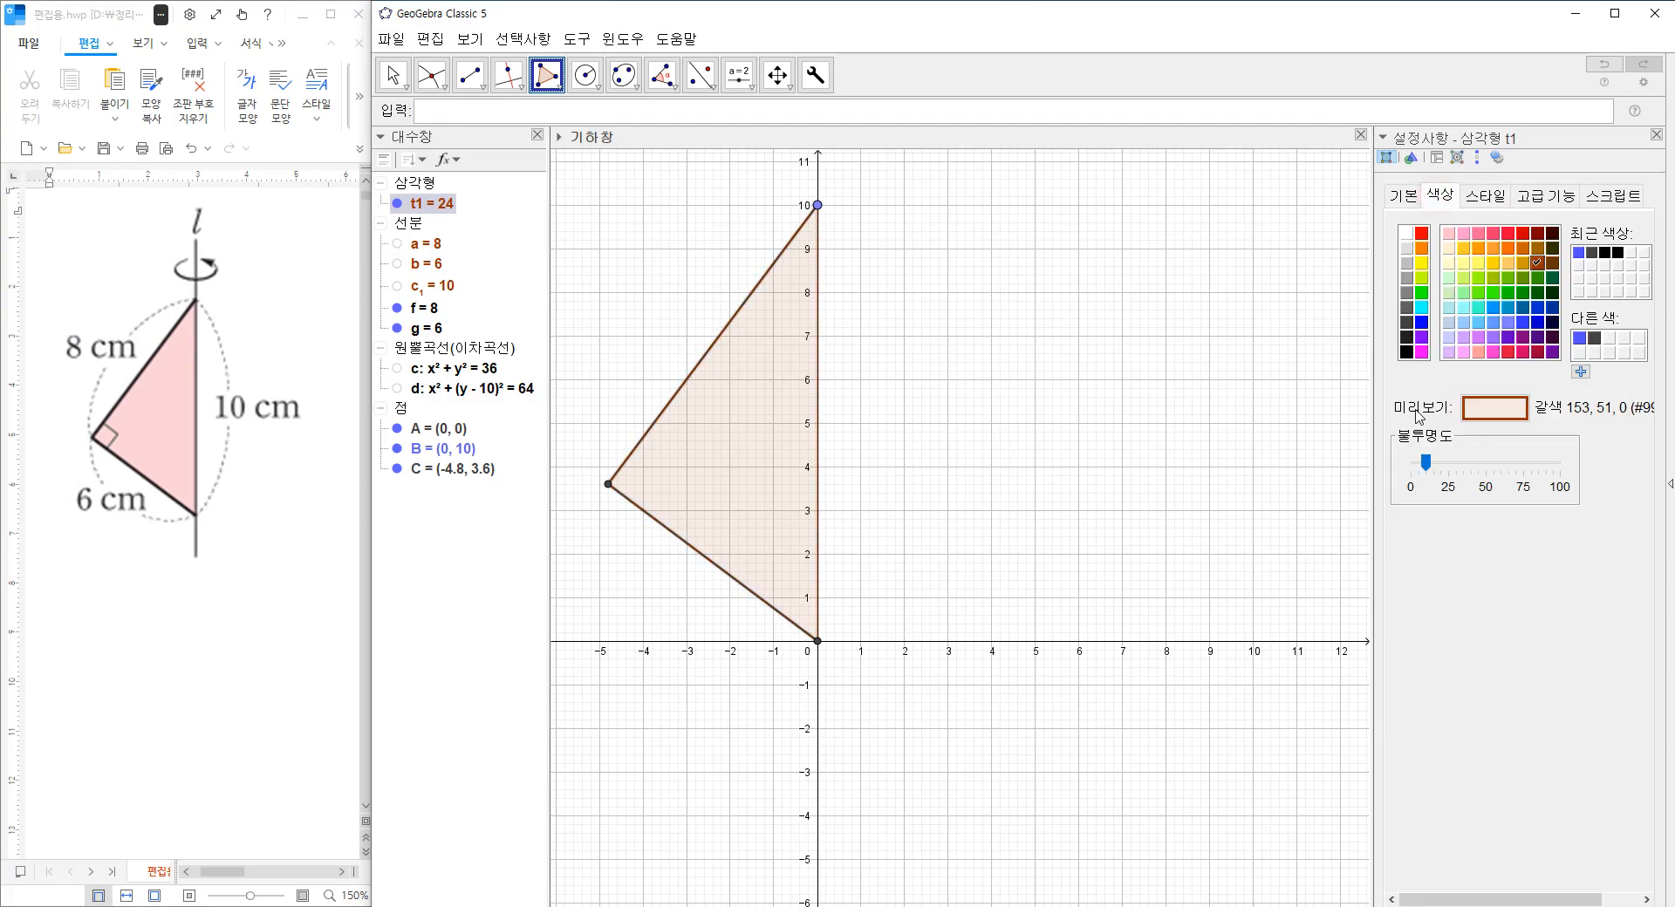
left_click(1406, 352)
left_click_drag(1425, 462, 1448, 462)
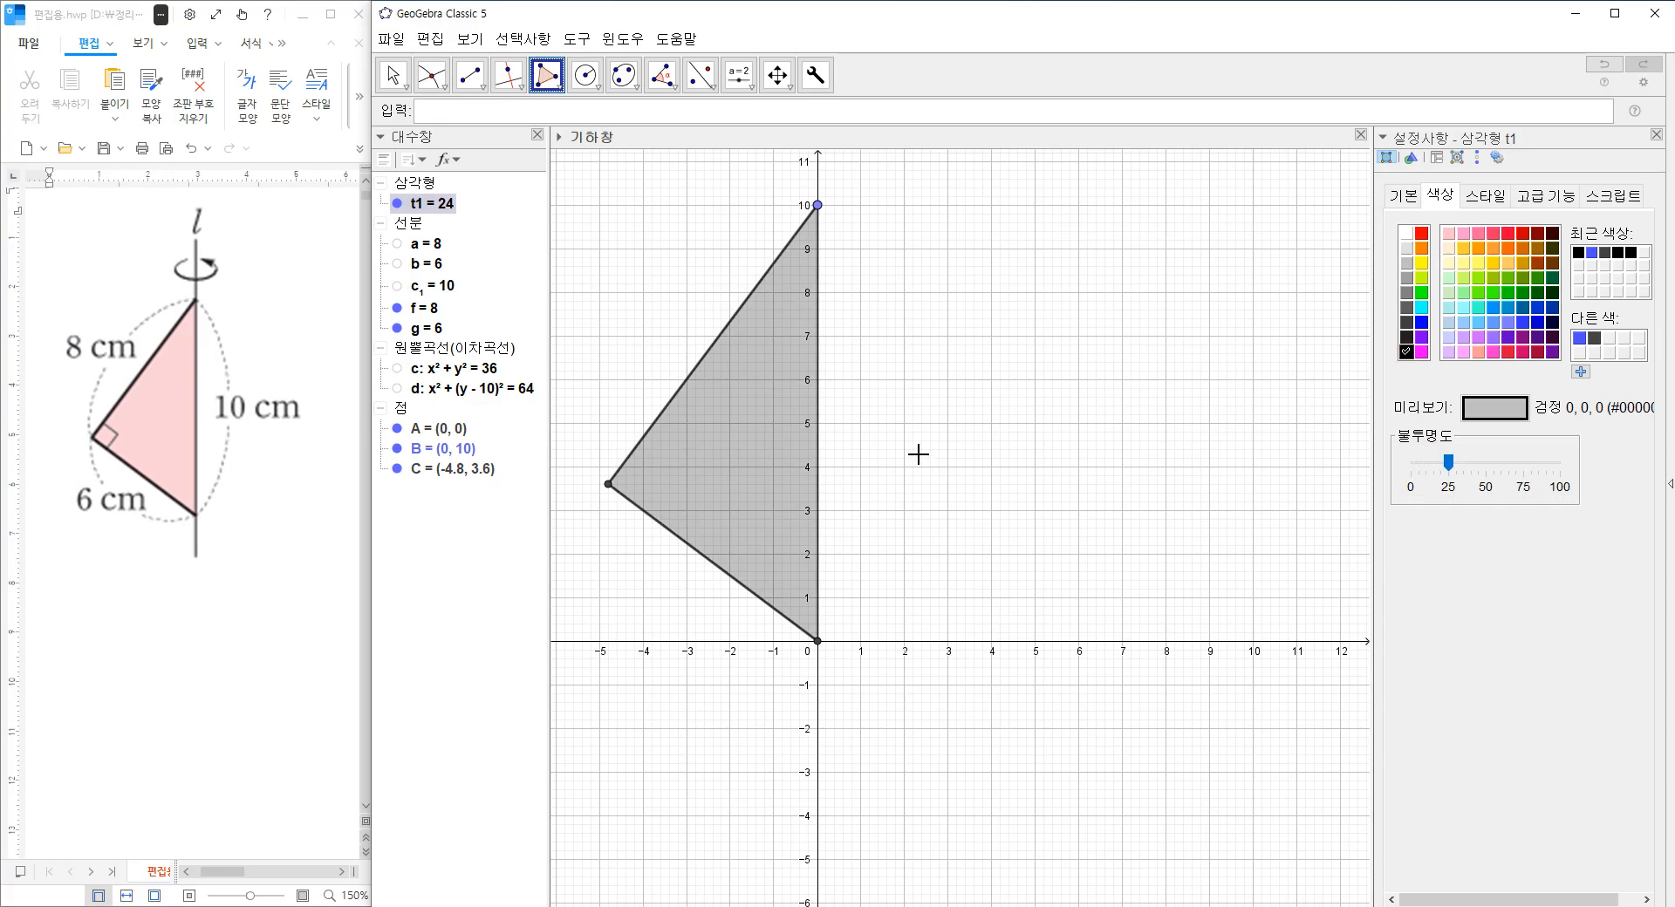
left_click(1657, 135)
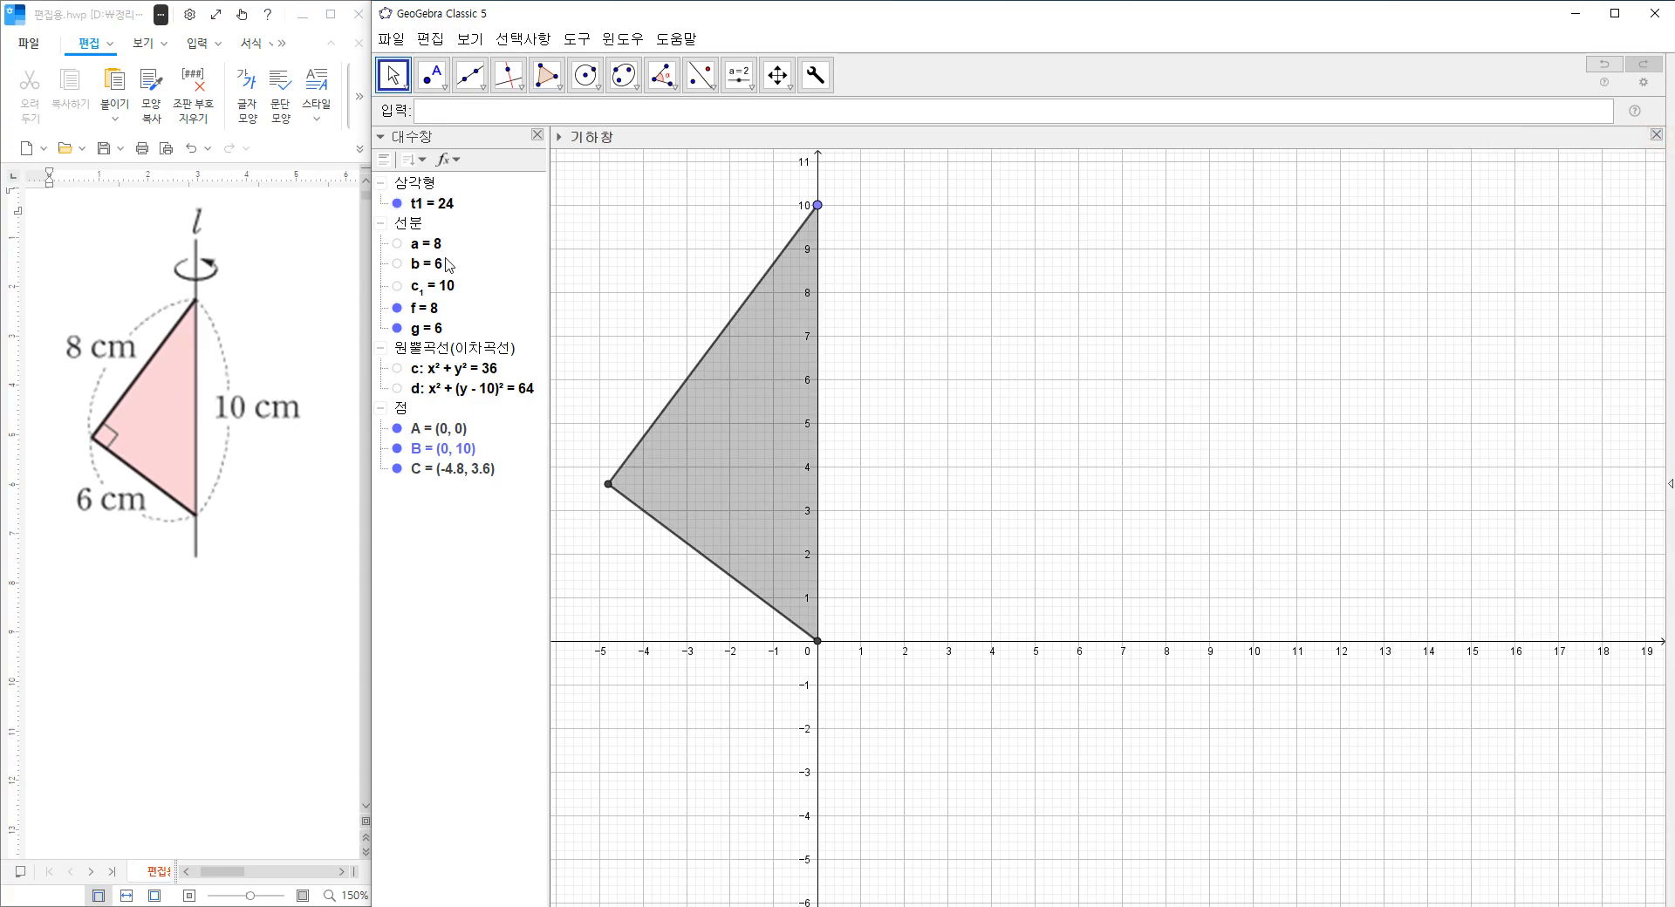
Mark the angle at vertex C between points A and B, and hide its label.
left_click(662, 75)
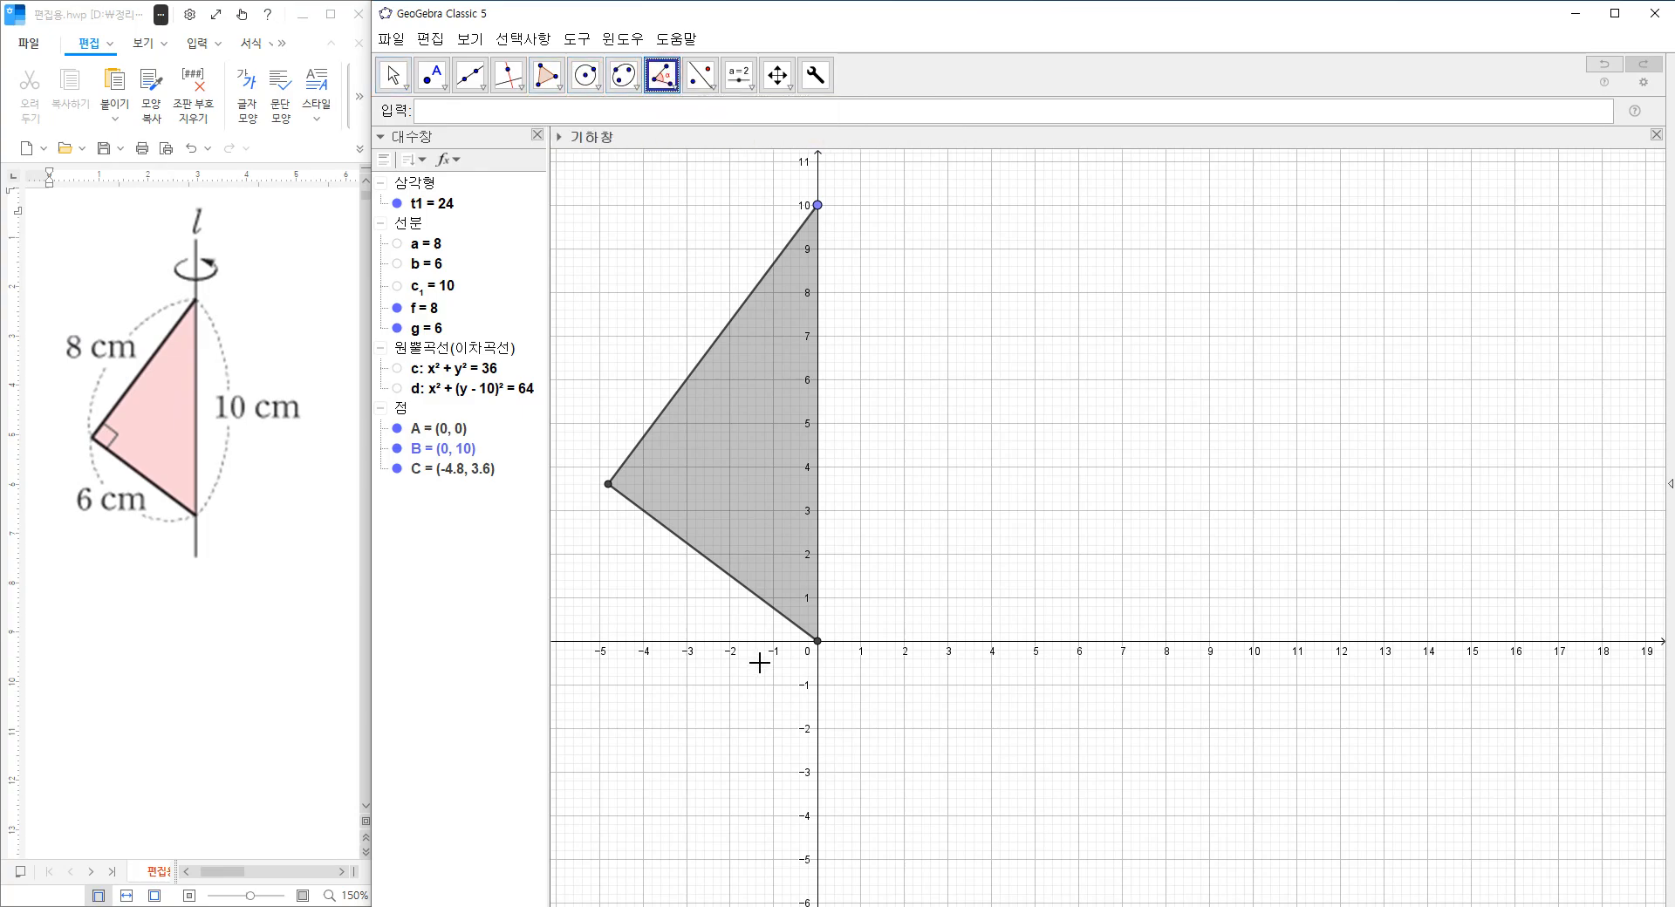
left_click(817, 642)
left_click(609, 485)
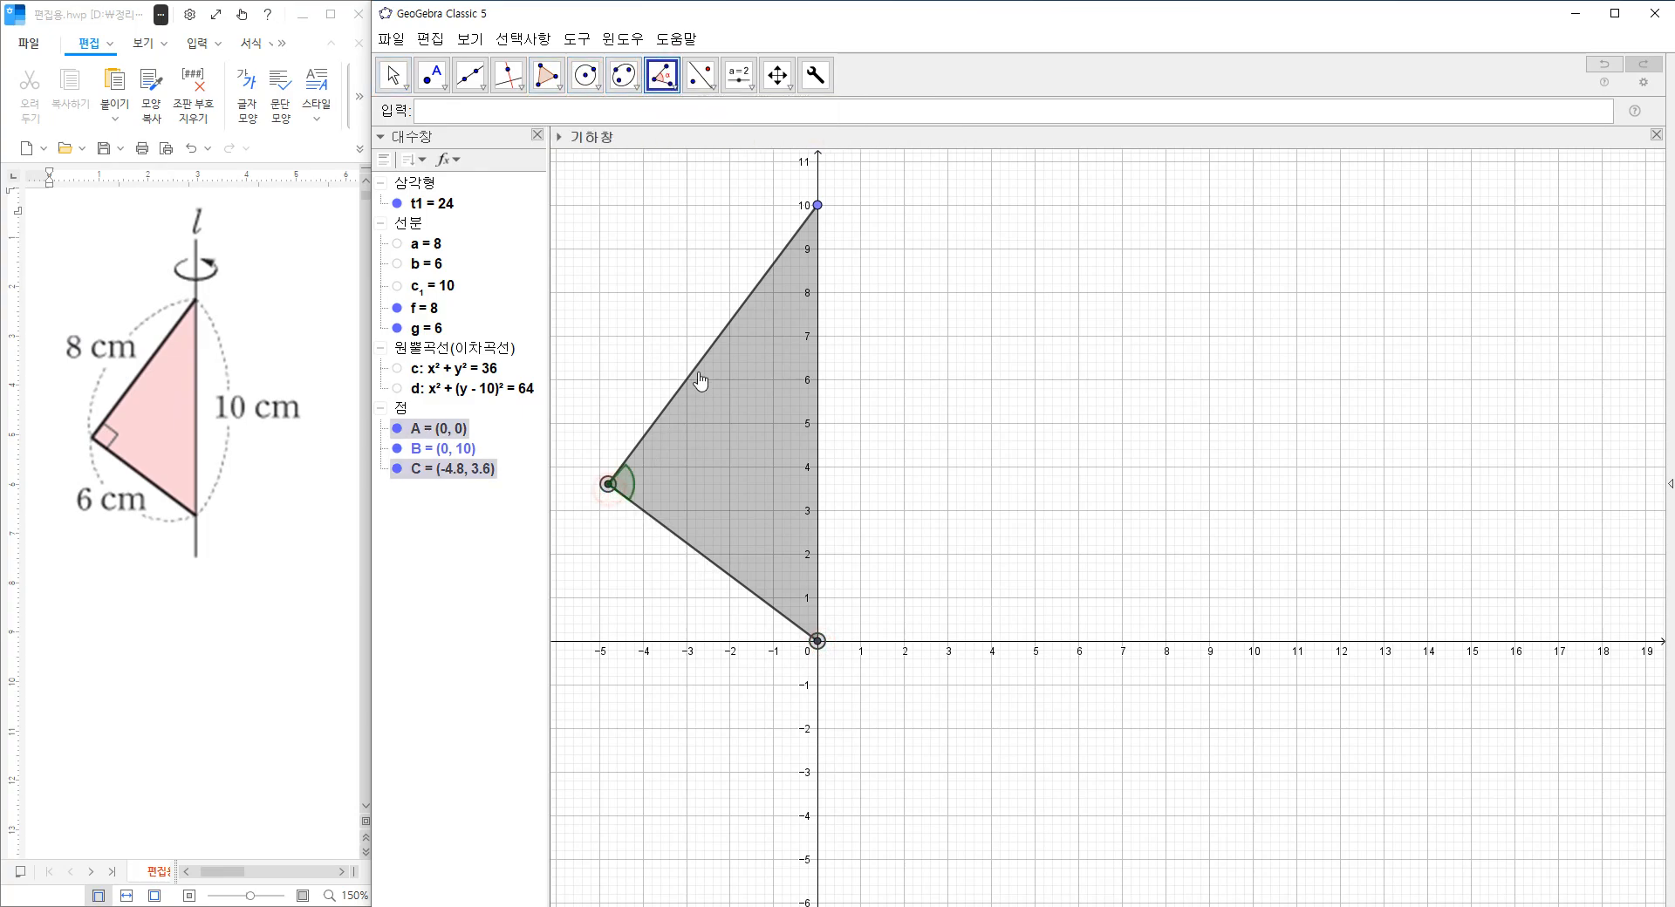
left_click(817, 206)
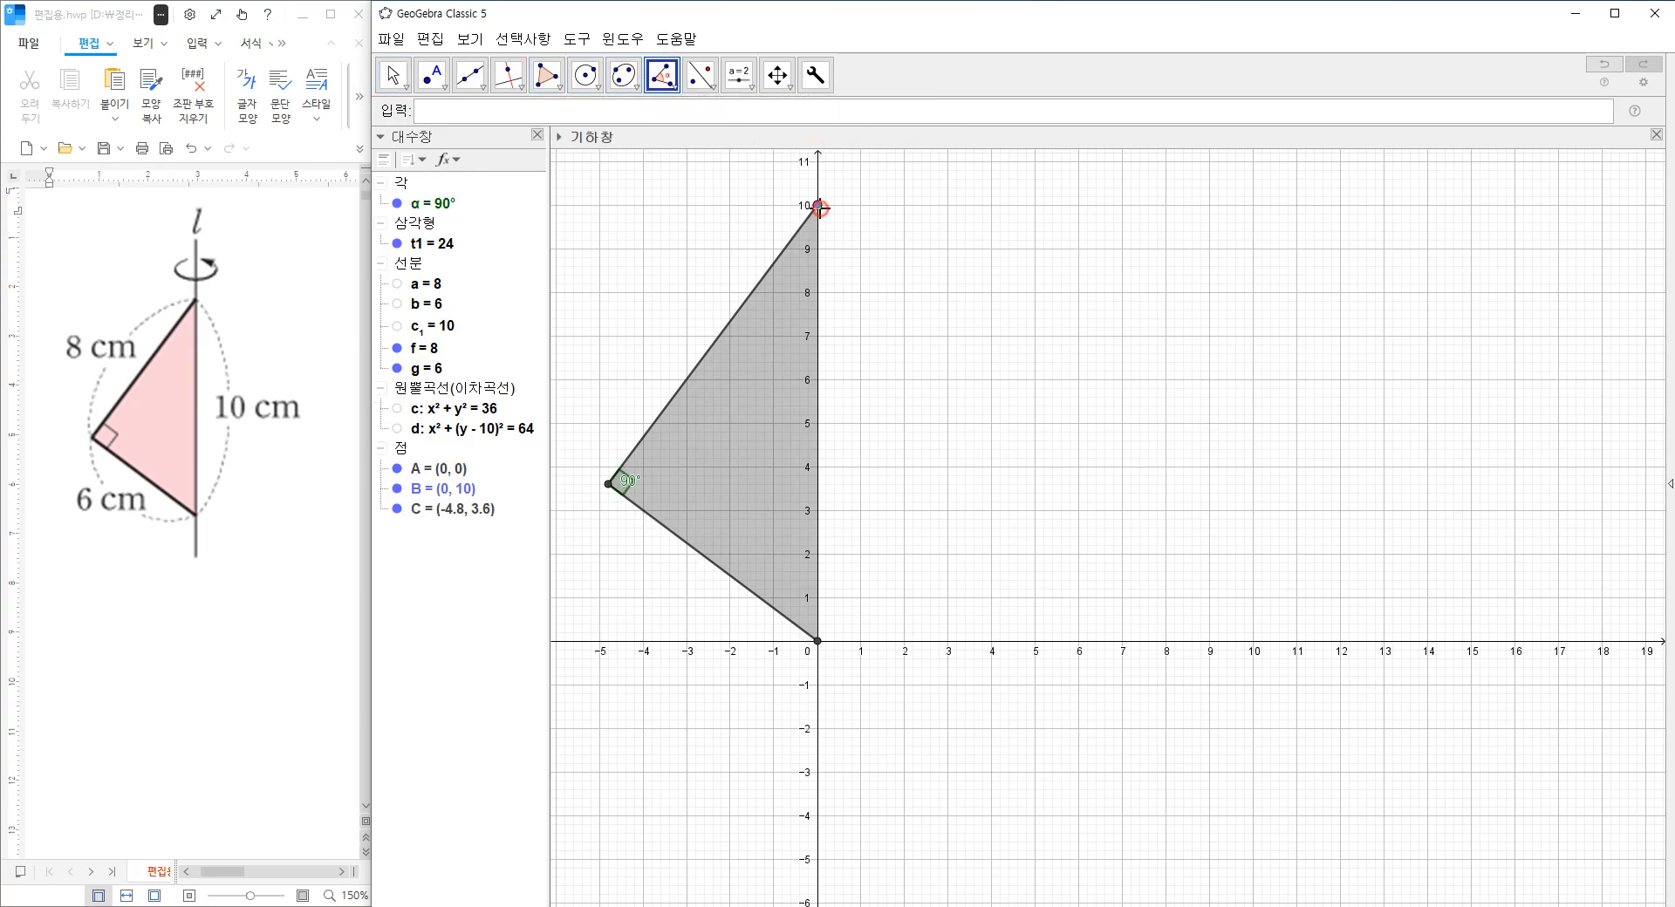
right_click(449, 210)
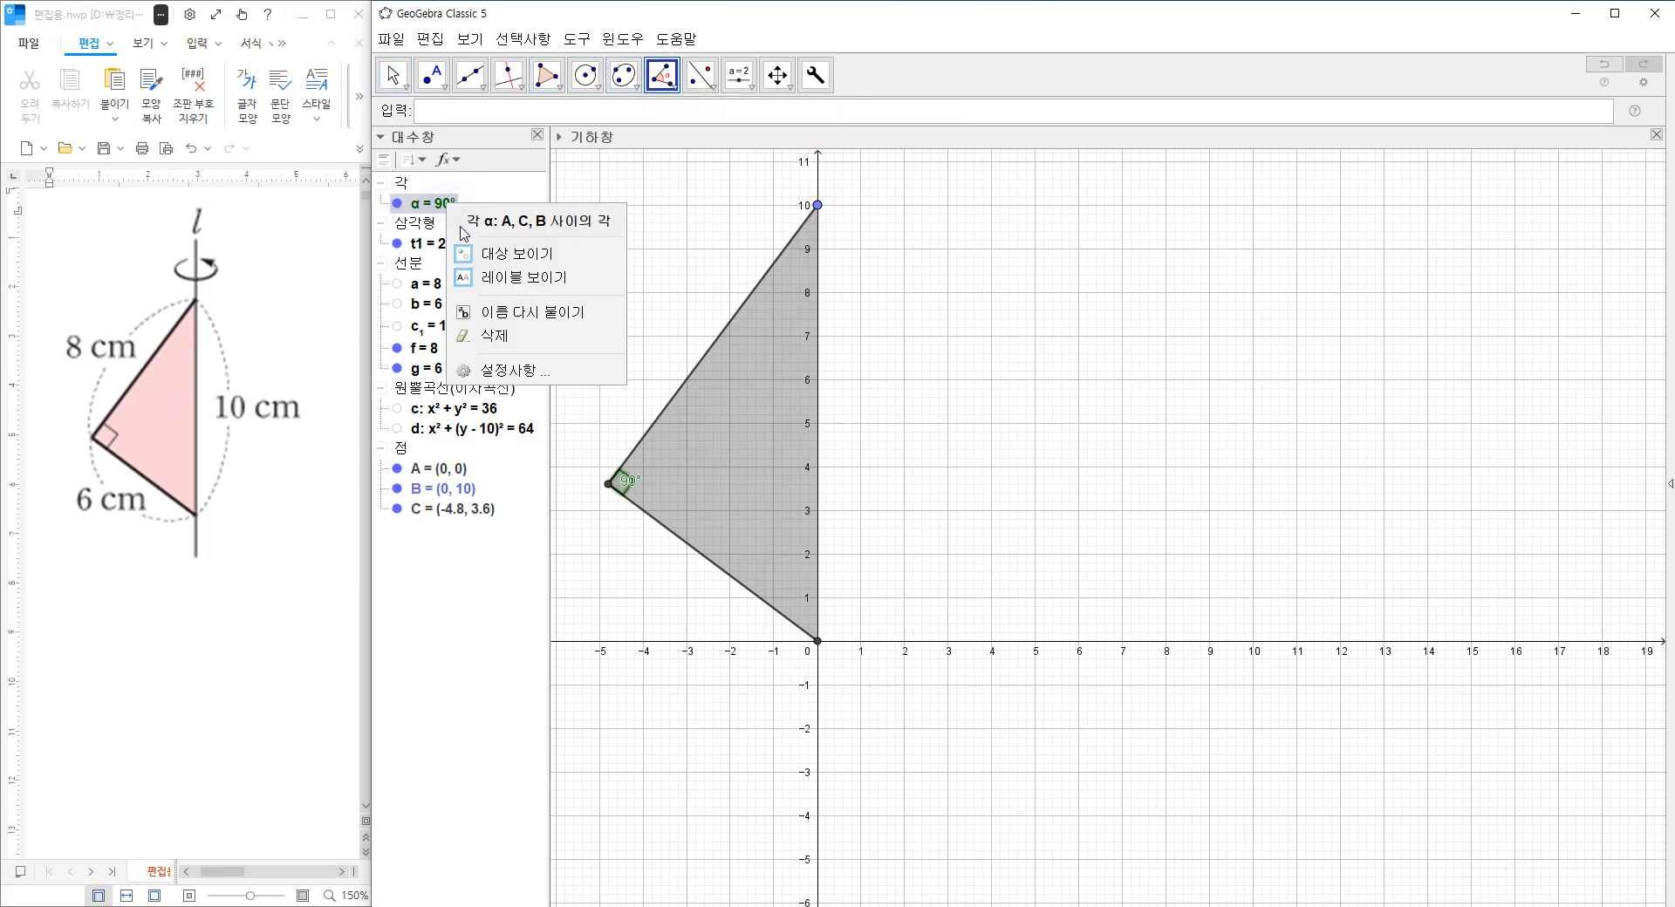
left_click(510, 284)
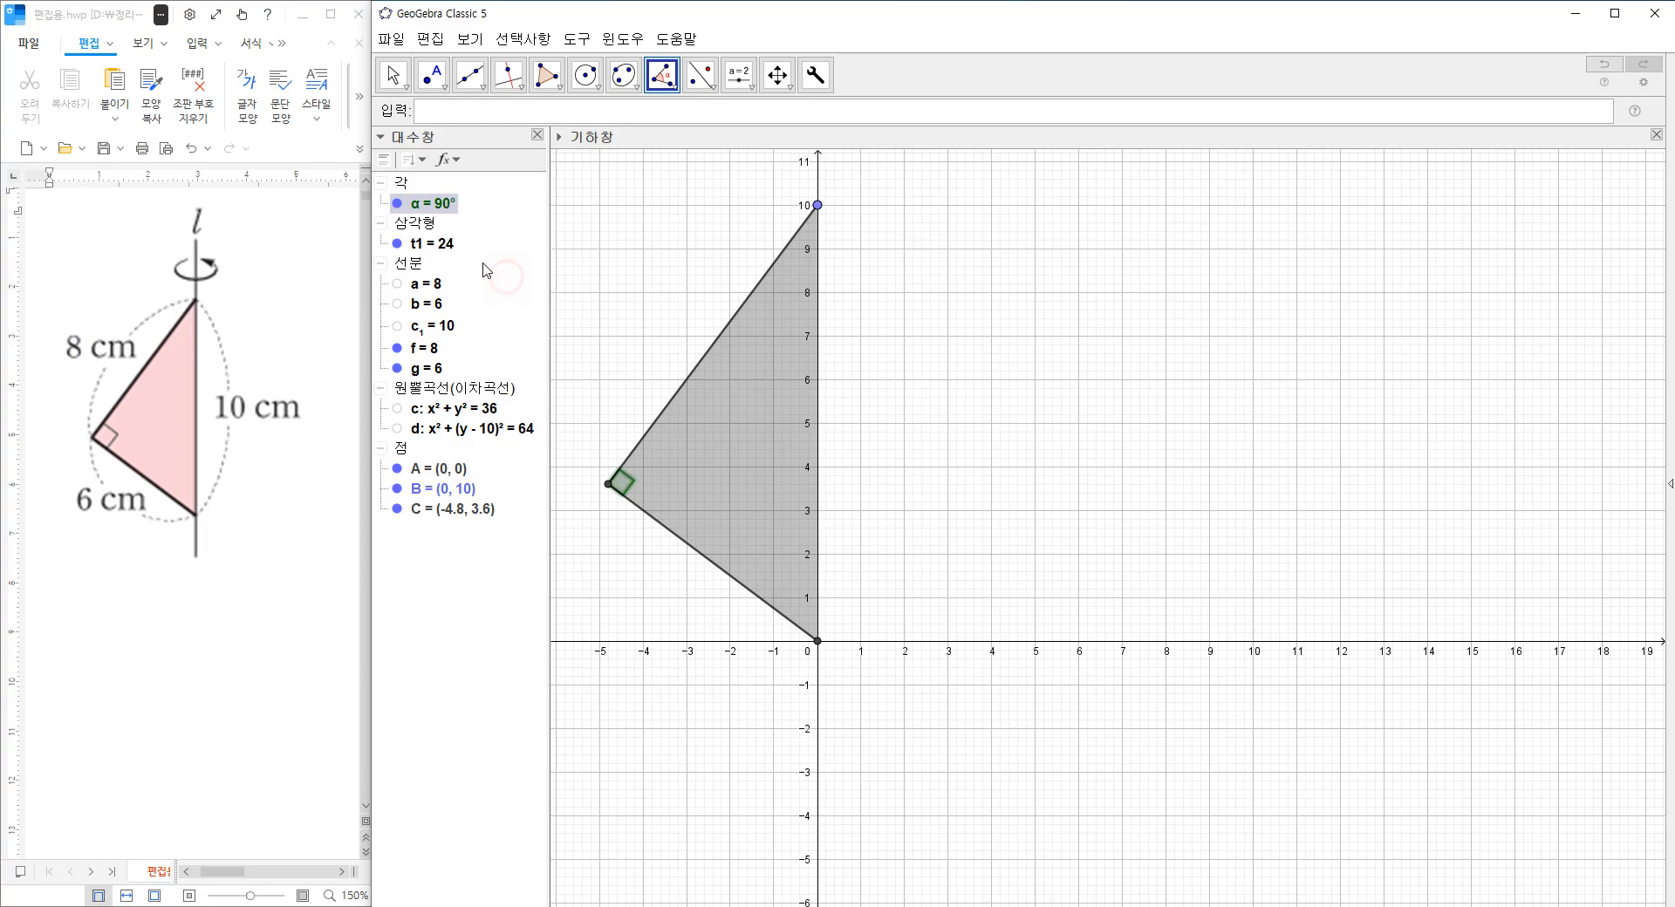
Format the right-angle mark in black with fill opacity 0, line thickness 3, line opacity 100 and a slightly smaller size.
right_click(439, 208)
left_click(510, 372)
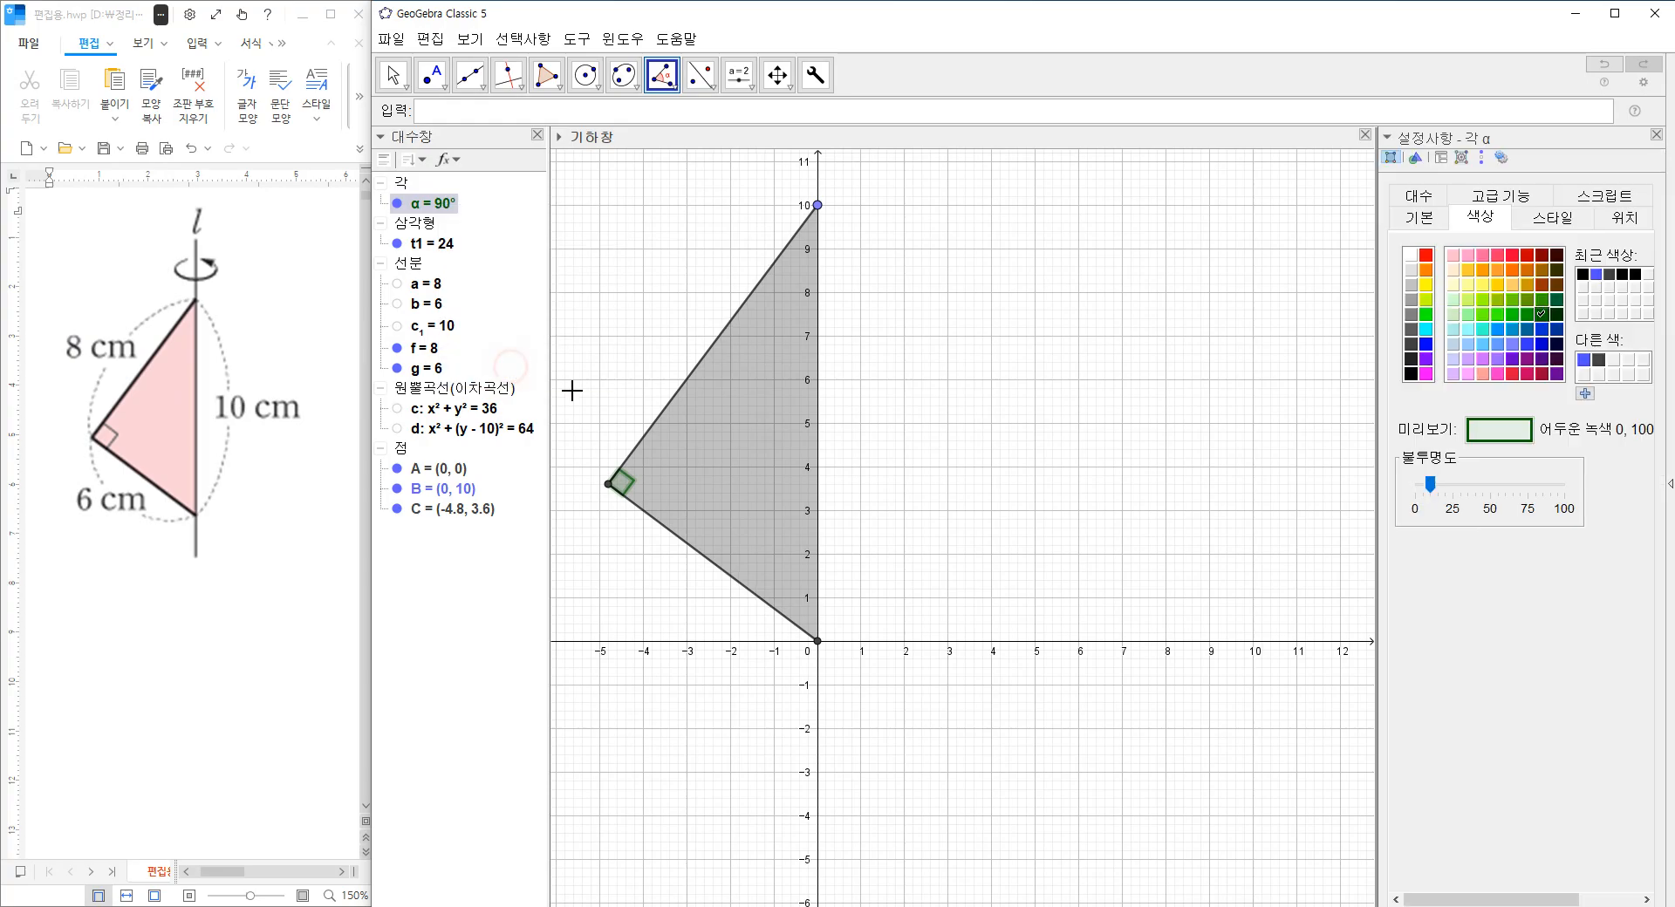
left_click_drag(1430, 489, 1414, 485)
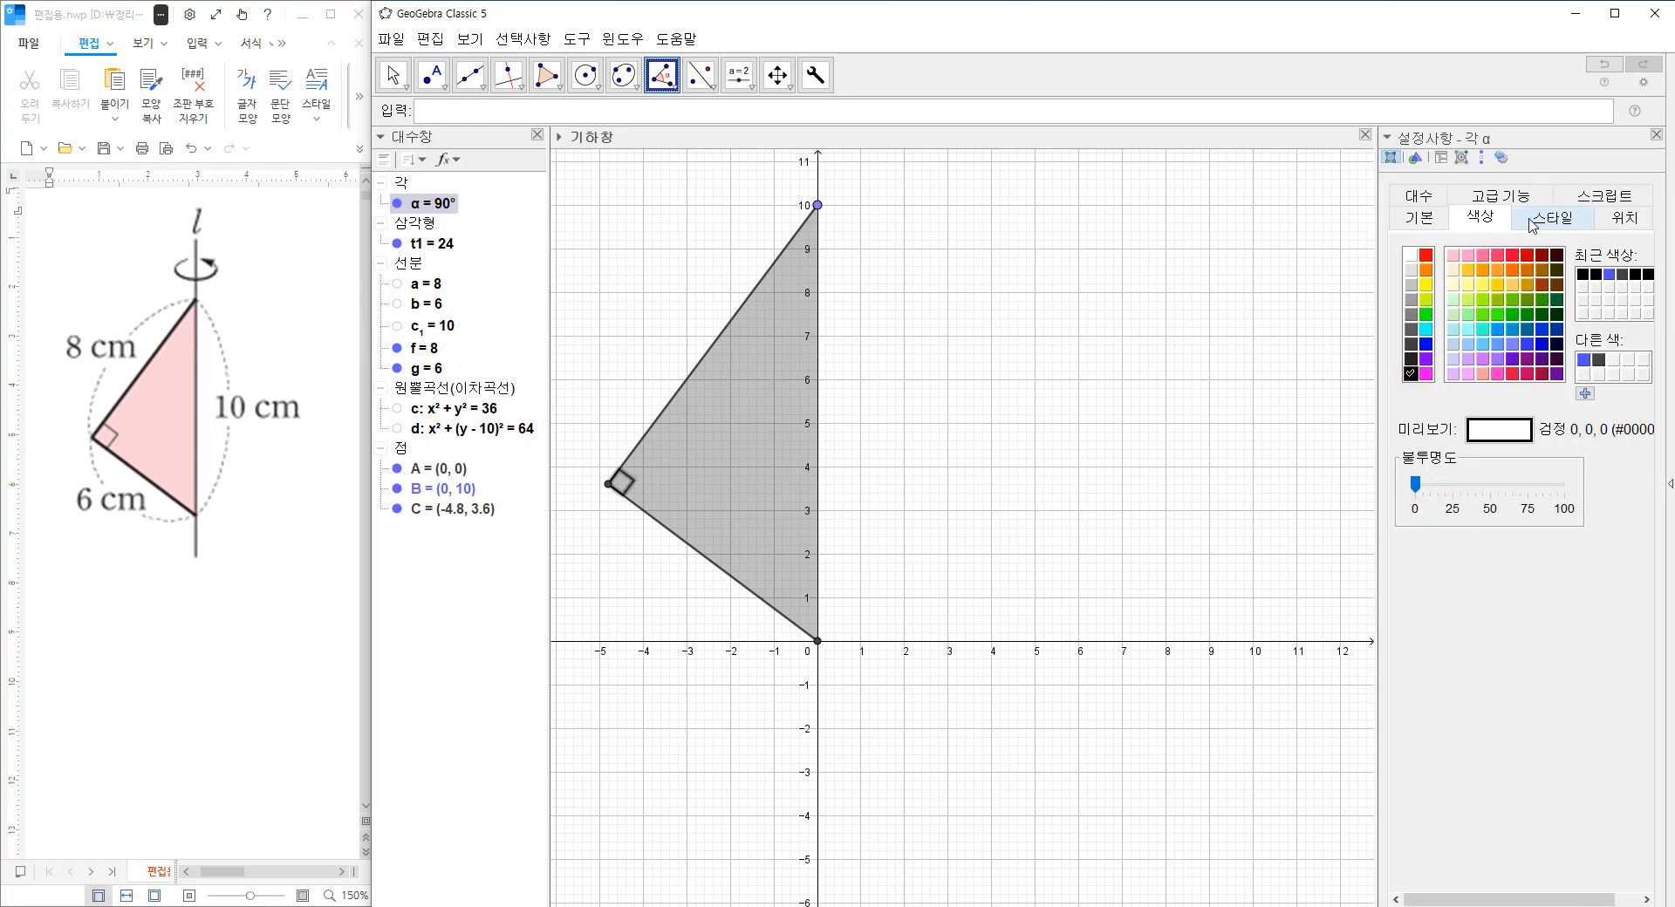
left_click(1552, 217)
left_click_drag(1473, 277, 1448, 278)
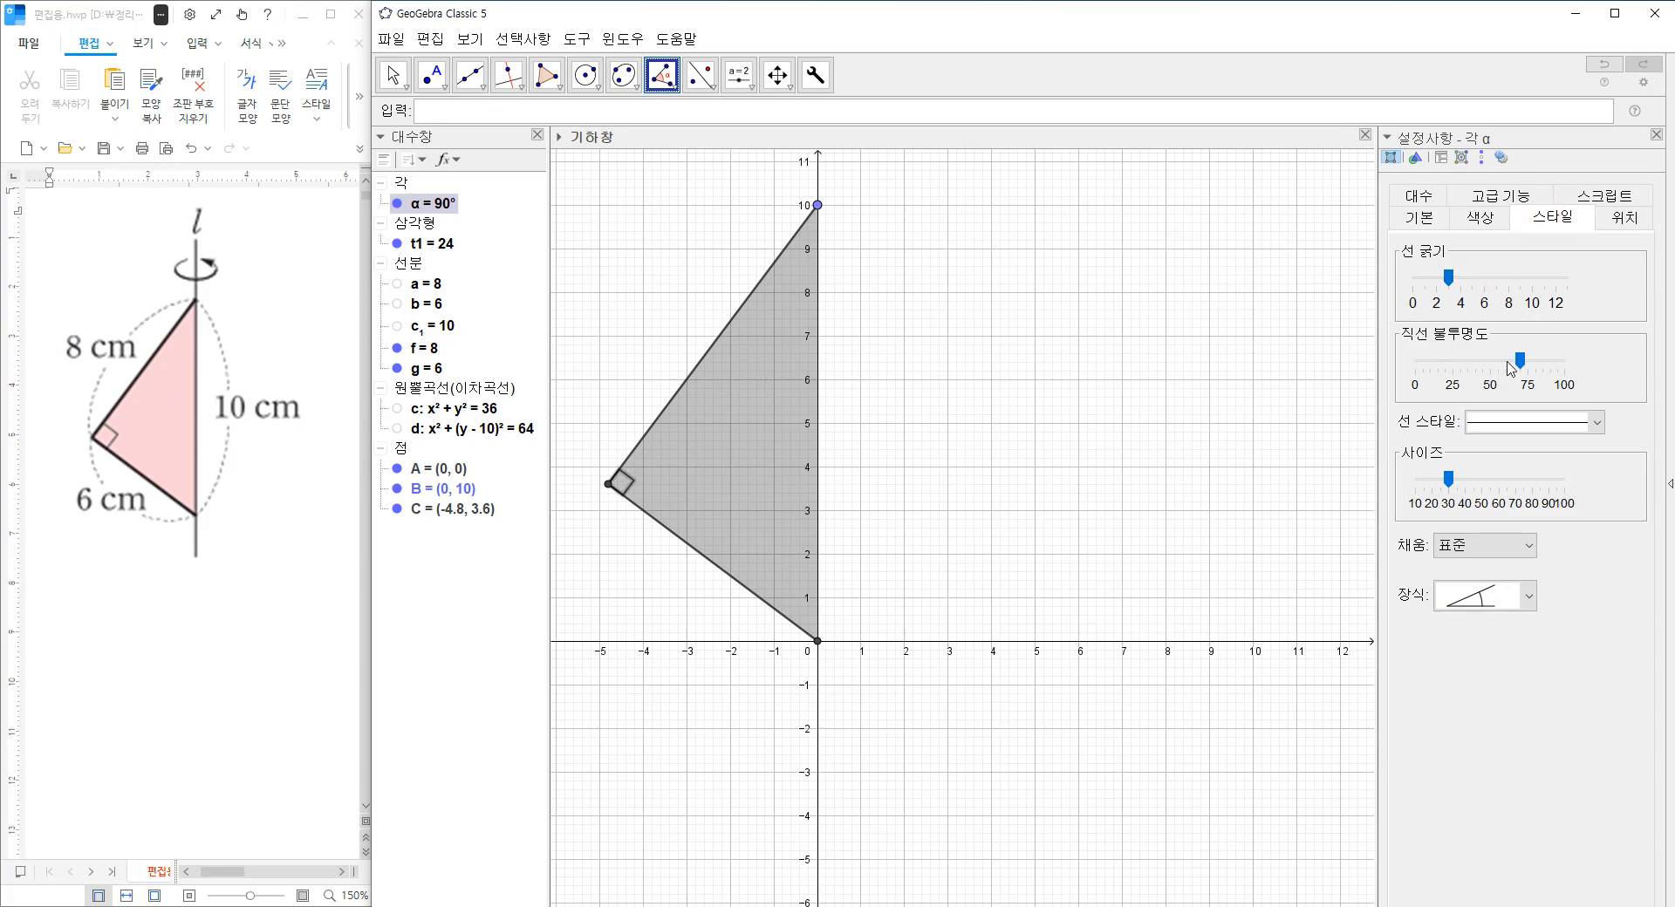
left_click_drag(1520, 361, 1565, 361)
left_click_drag(1448, 479, 1442, 479)
left_click(1656, 135)
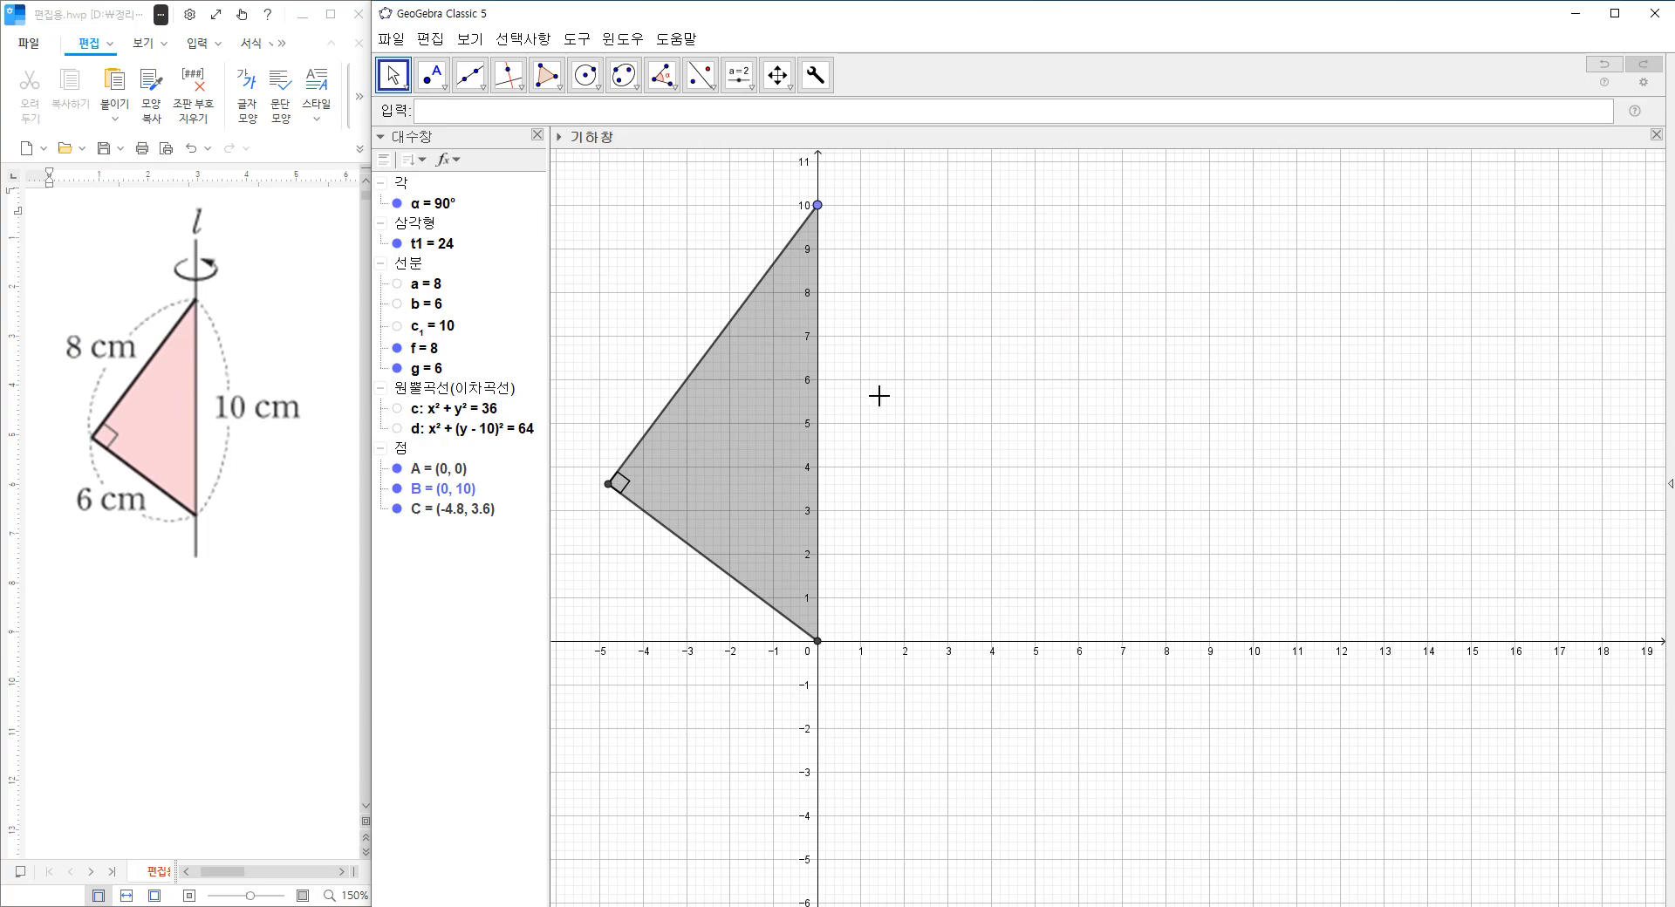
Draw arcs through three points outside each triangle side, with middle points near (-4, 9), (-4.46, 1.32) and (2.48, 2.92).
left_click_drag(881, 397, 1022, 465)
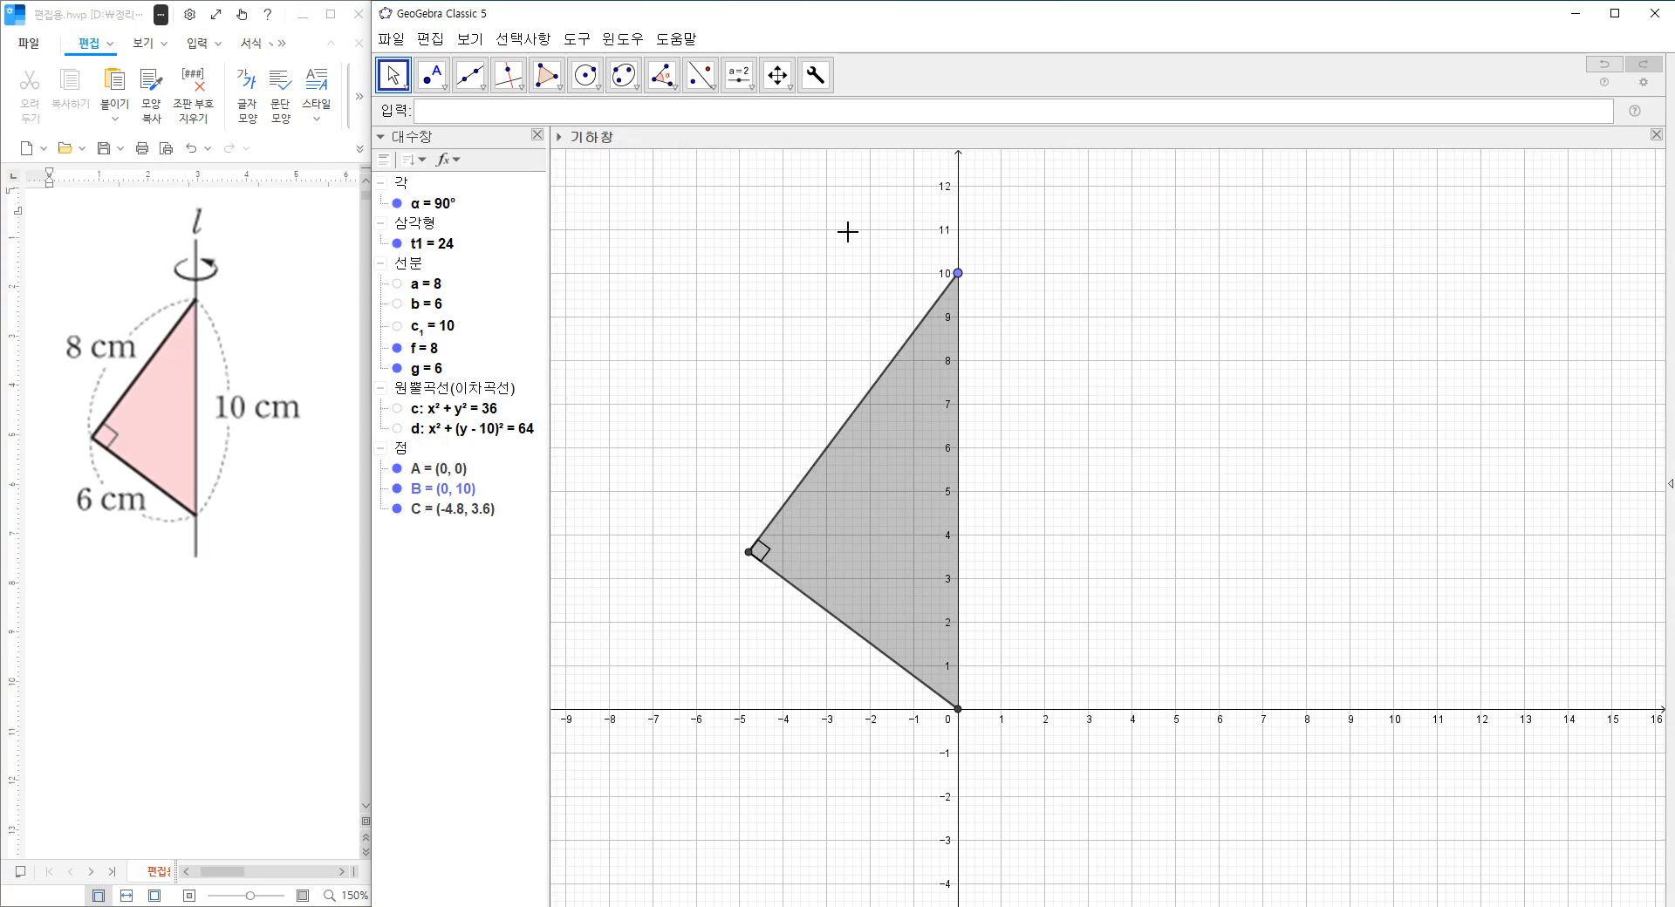
left_click(588, 78)
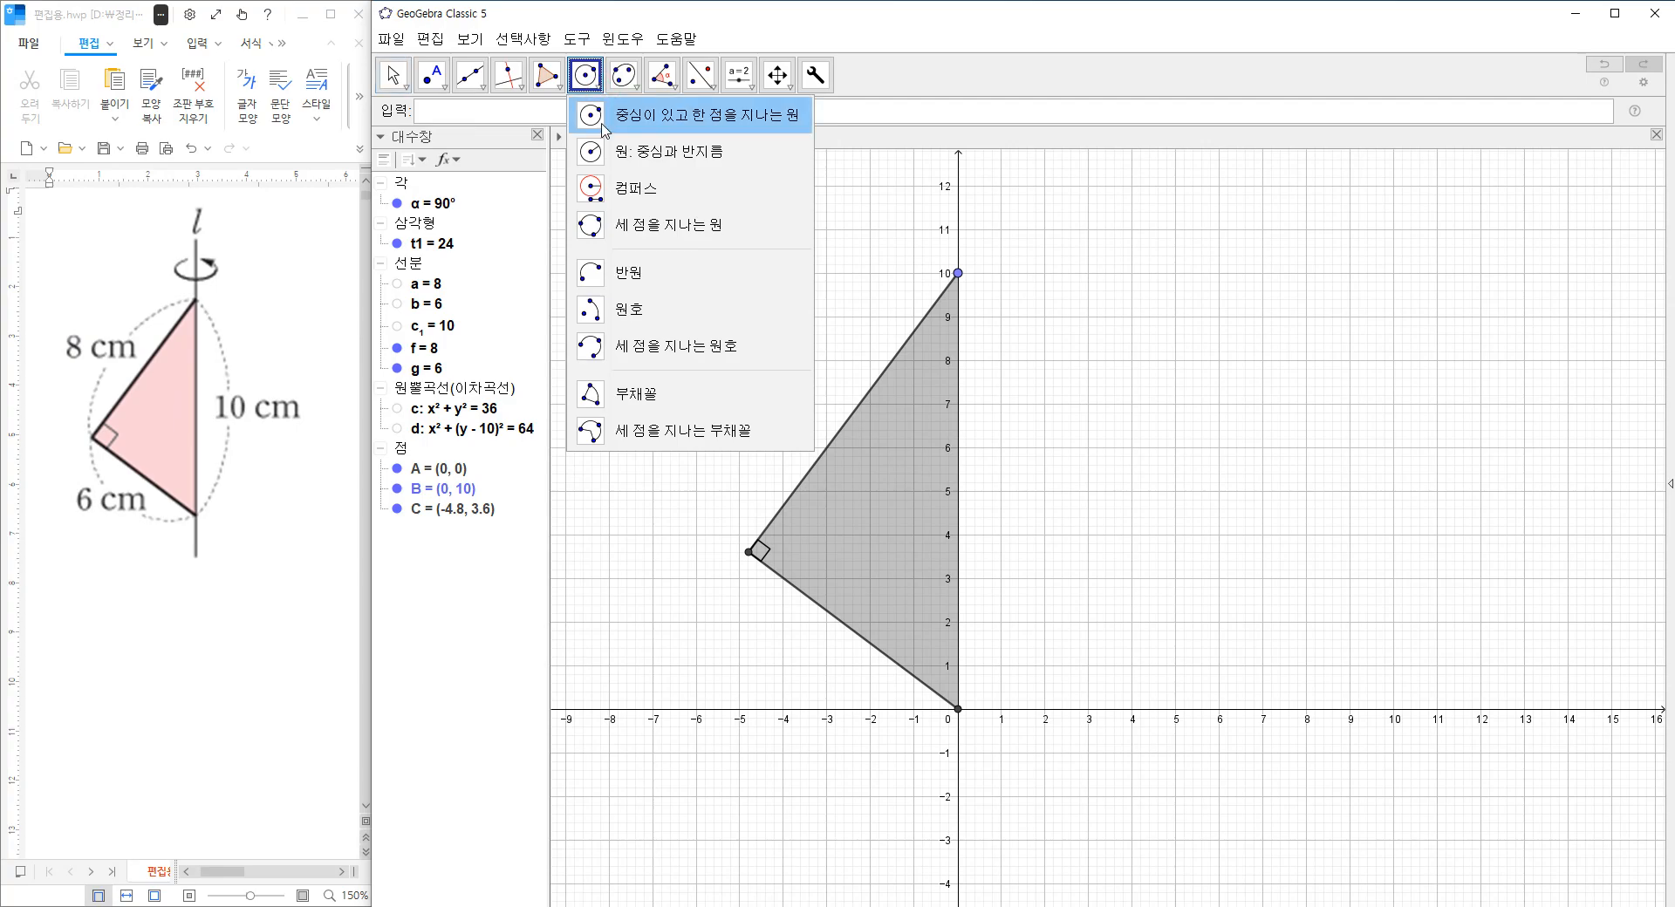
left_click(643, 331)
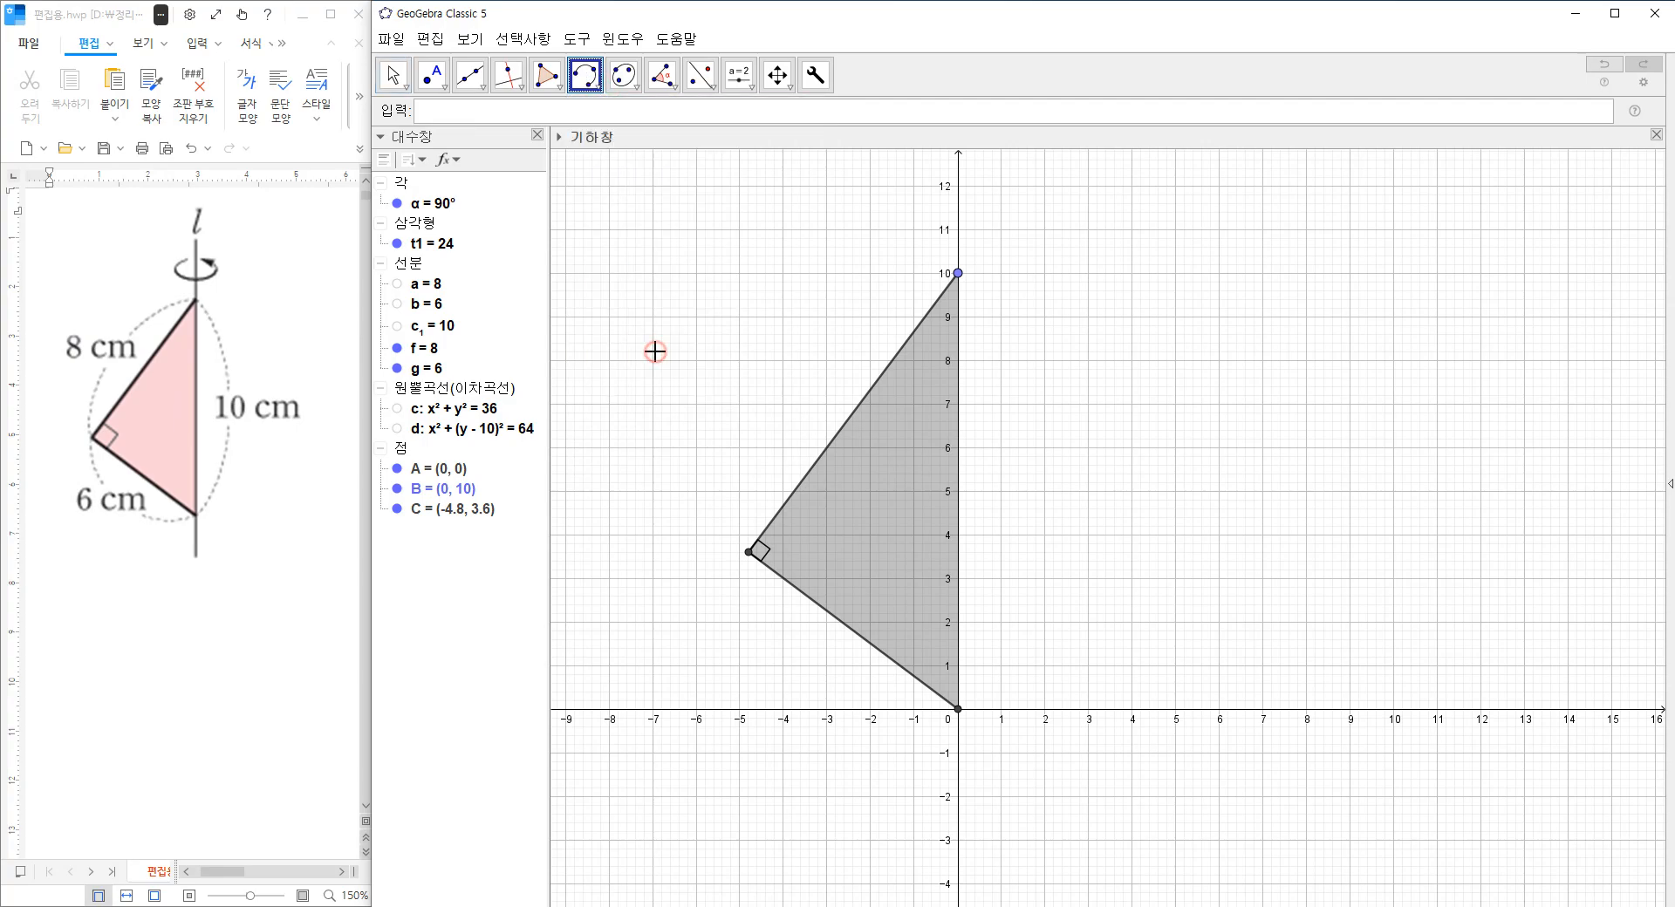
left_click(958, 273)
left_click(784, 317)
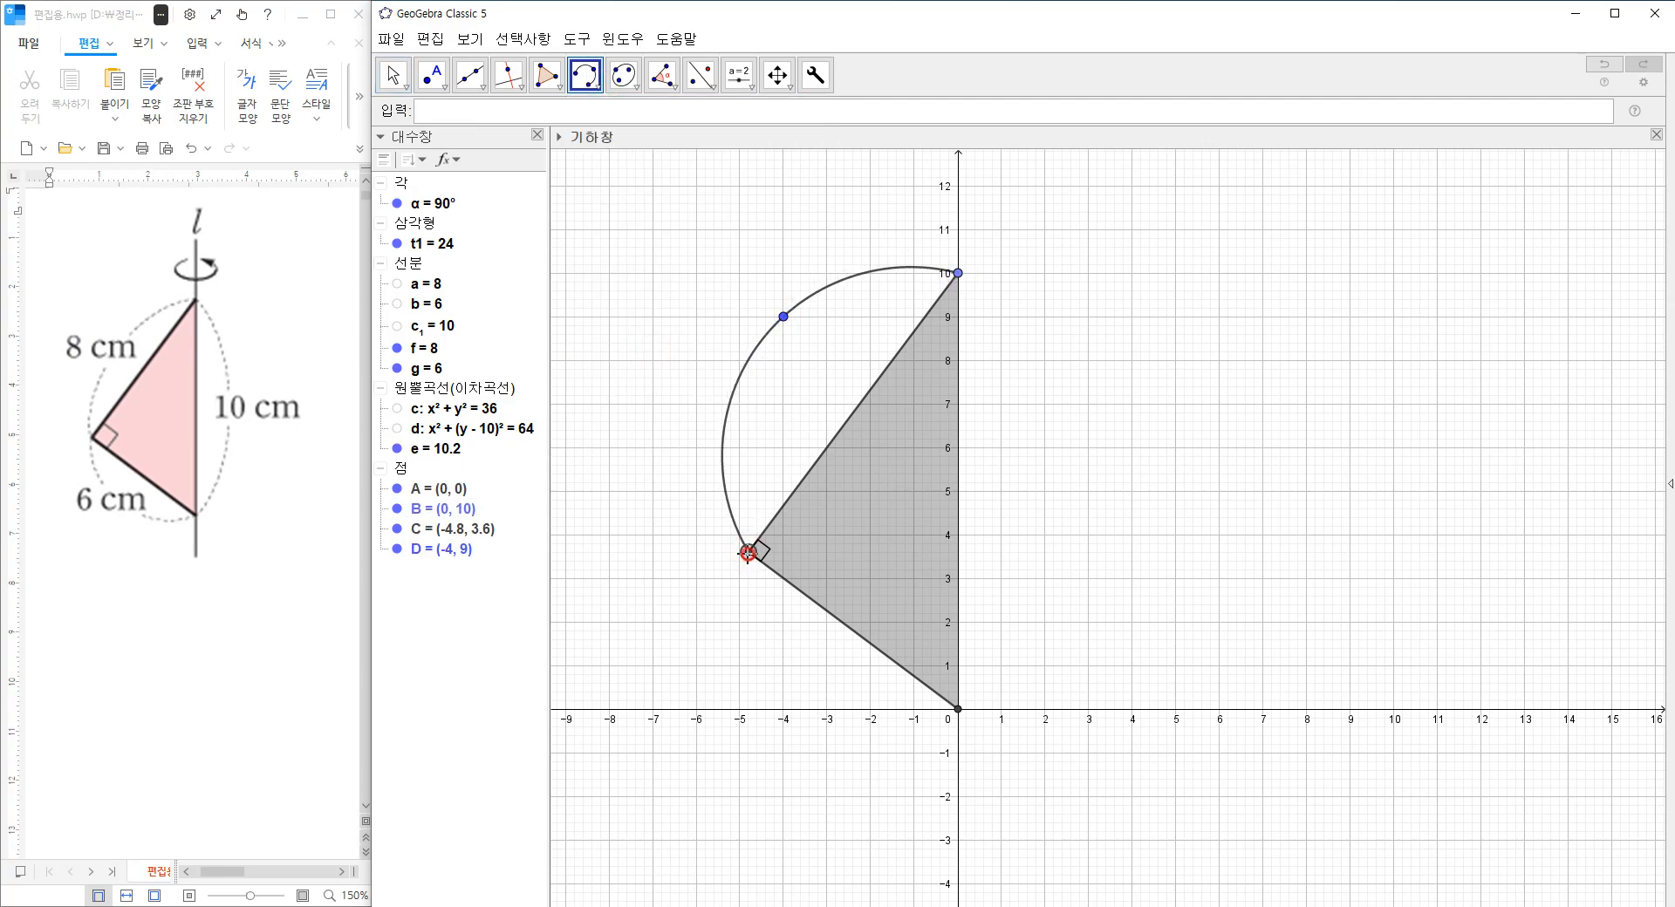
left_click(763, 652)
left_click(957, 710)
left_click(958, 709)
left_click(1066, 582)
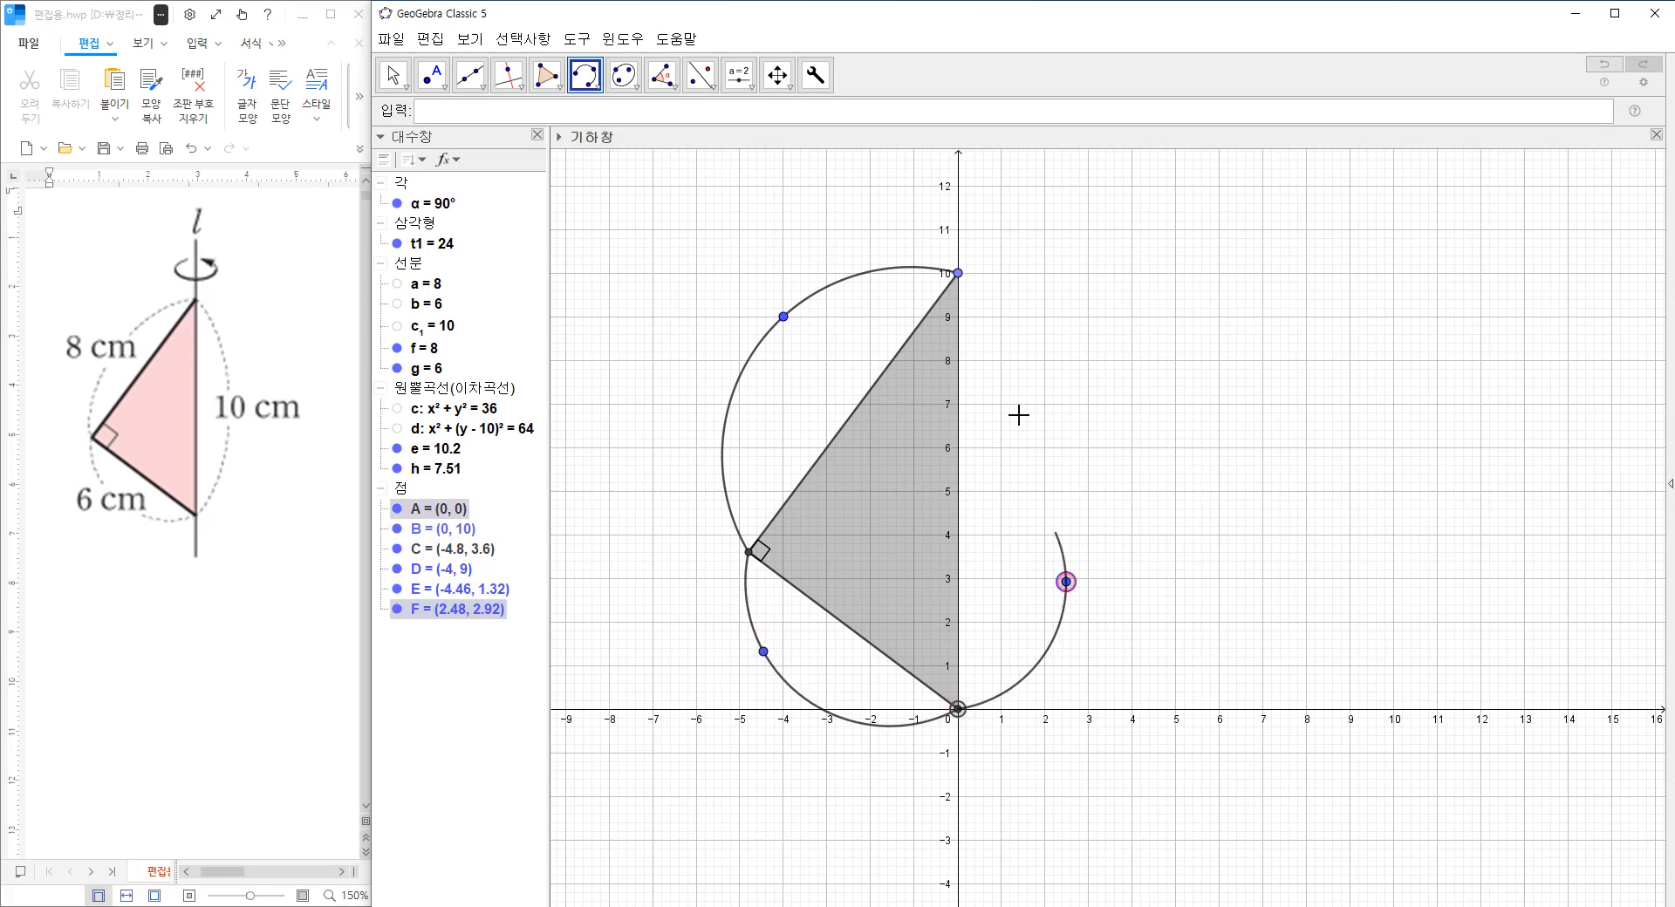
left_click(959, 276)
key("Escape")
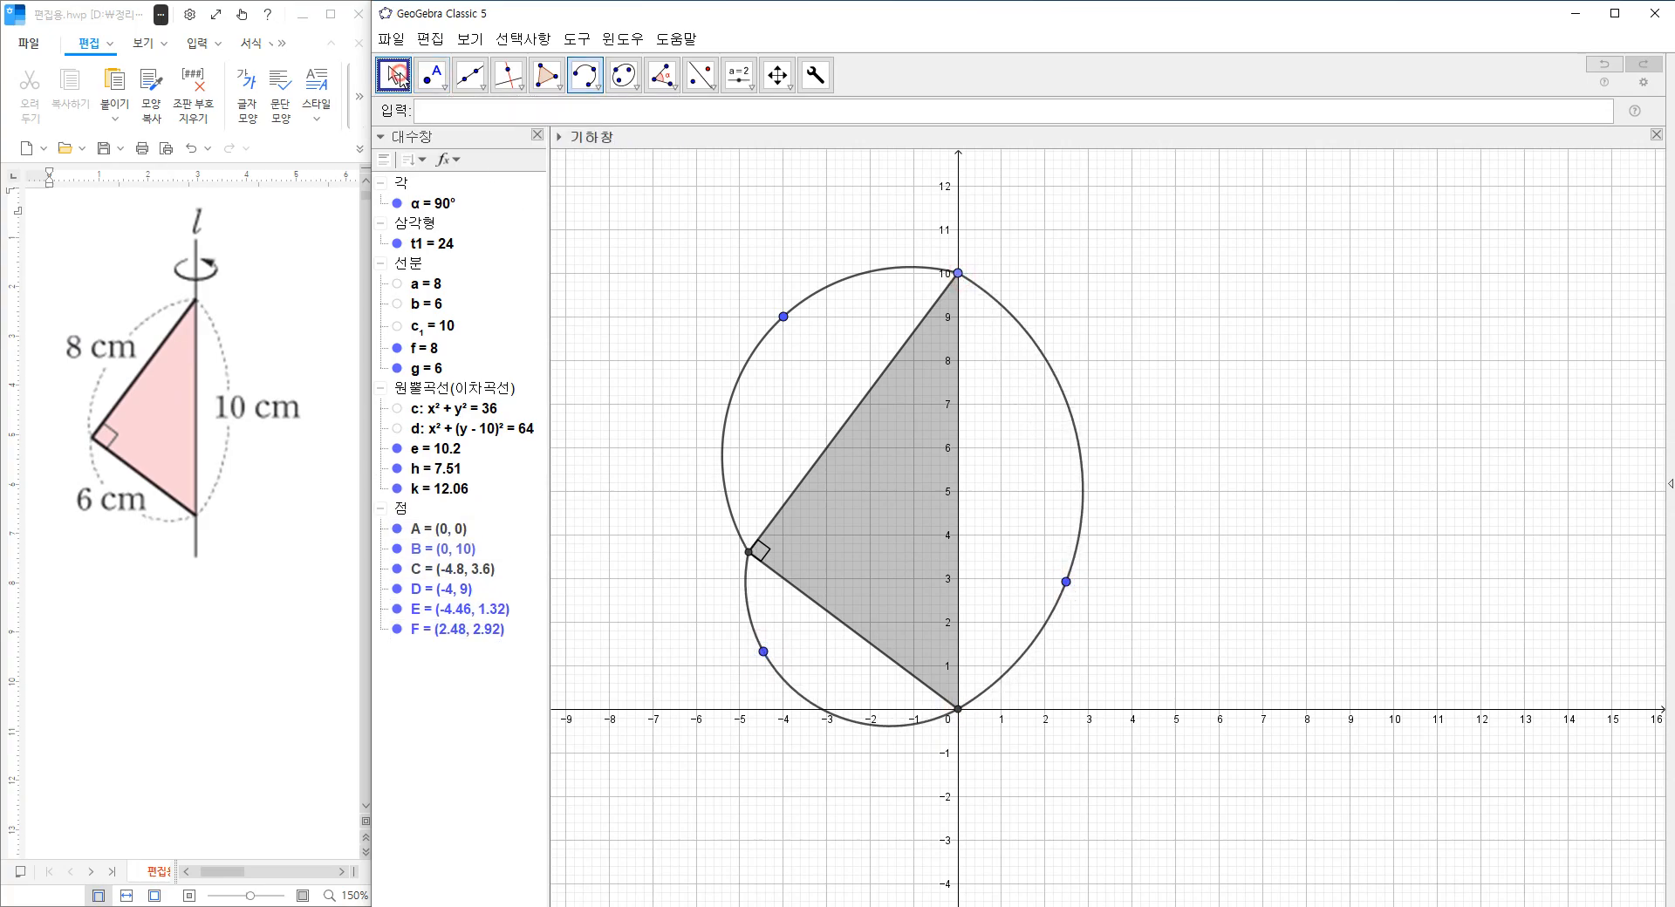
Format the three arcs with line thickness 3, line opacity 100 and a short-dashed line style.
left_click(432, 449)
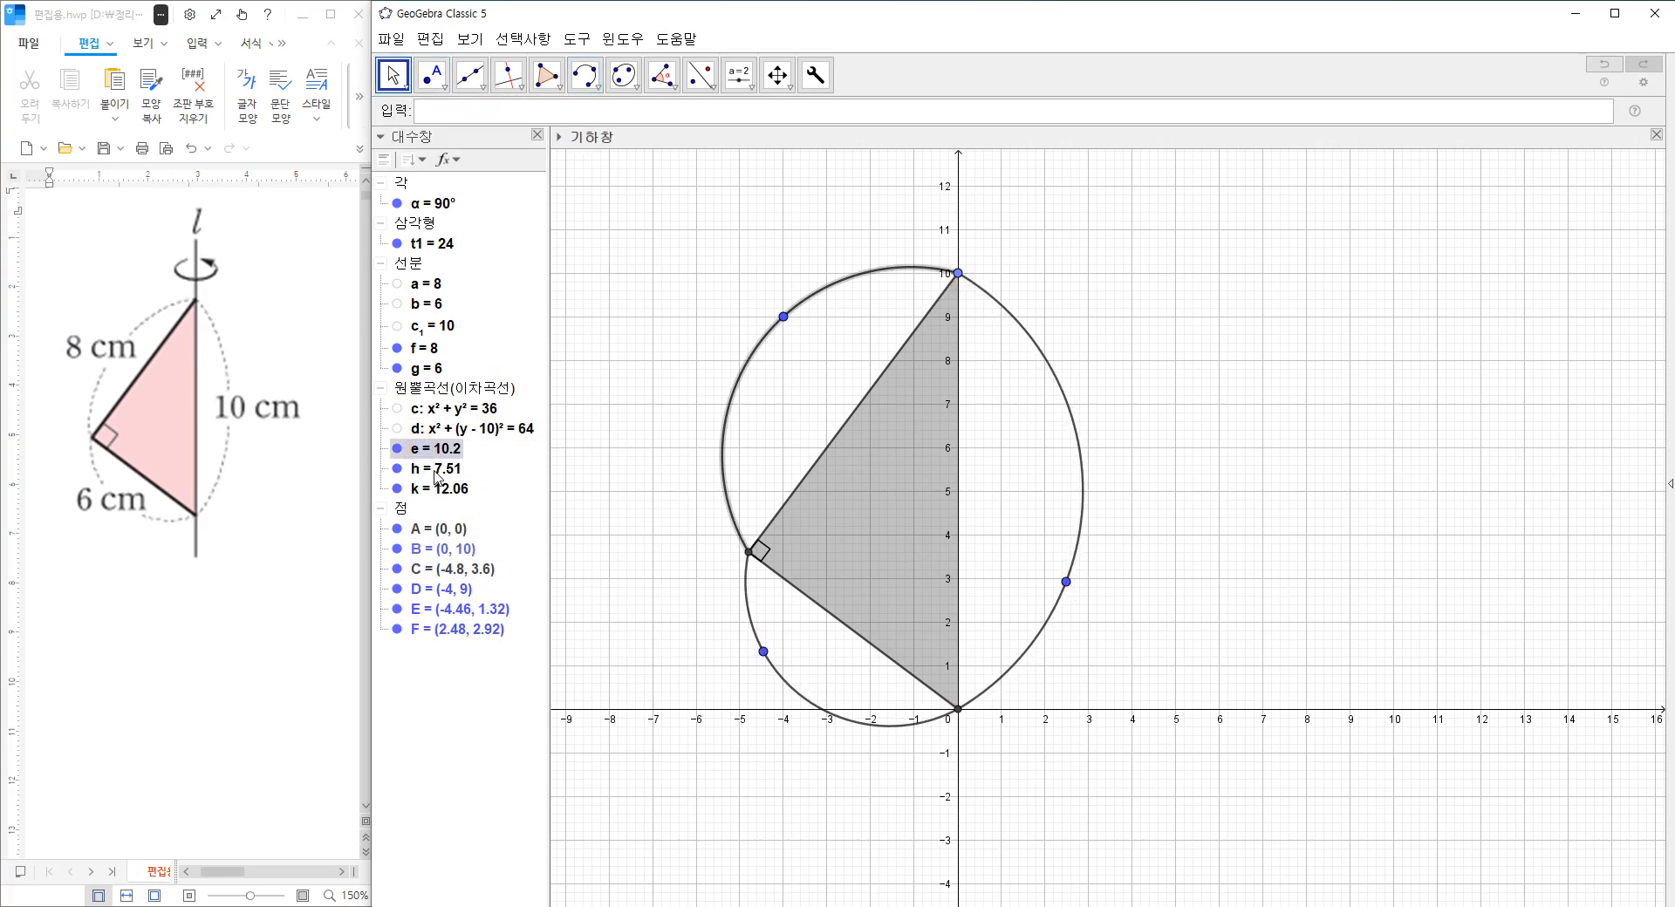
left_click(436, 475, "ctrl")
left_click(445, 490, "ctrl")
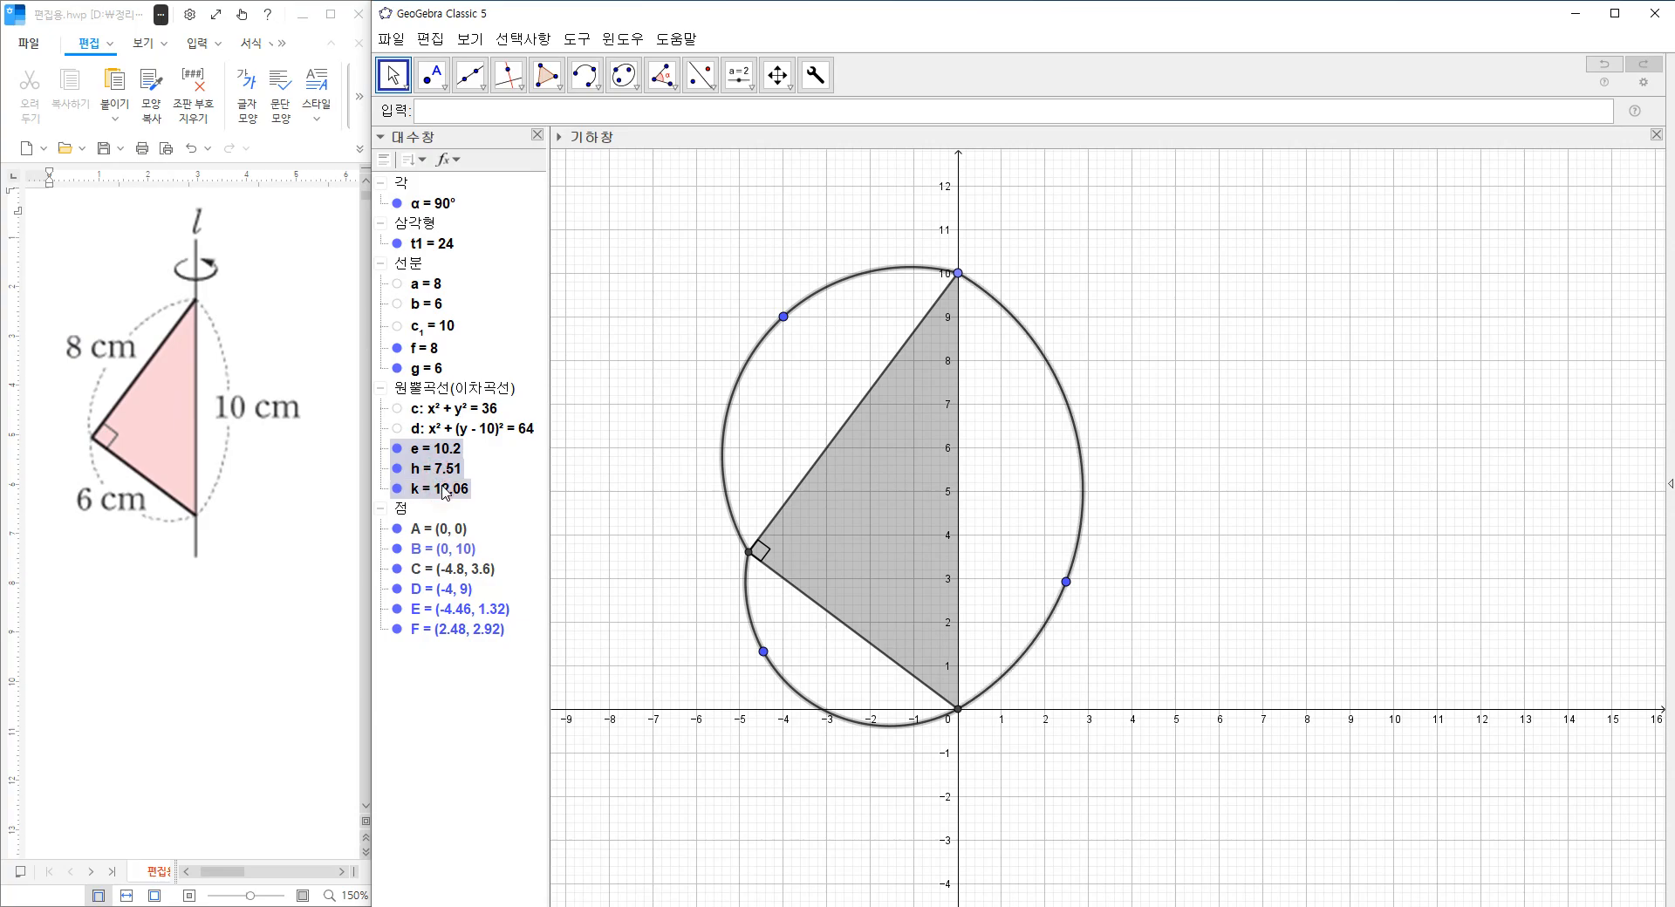
right_click(445, 491)
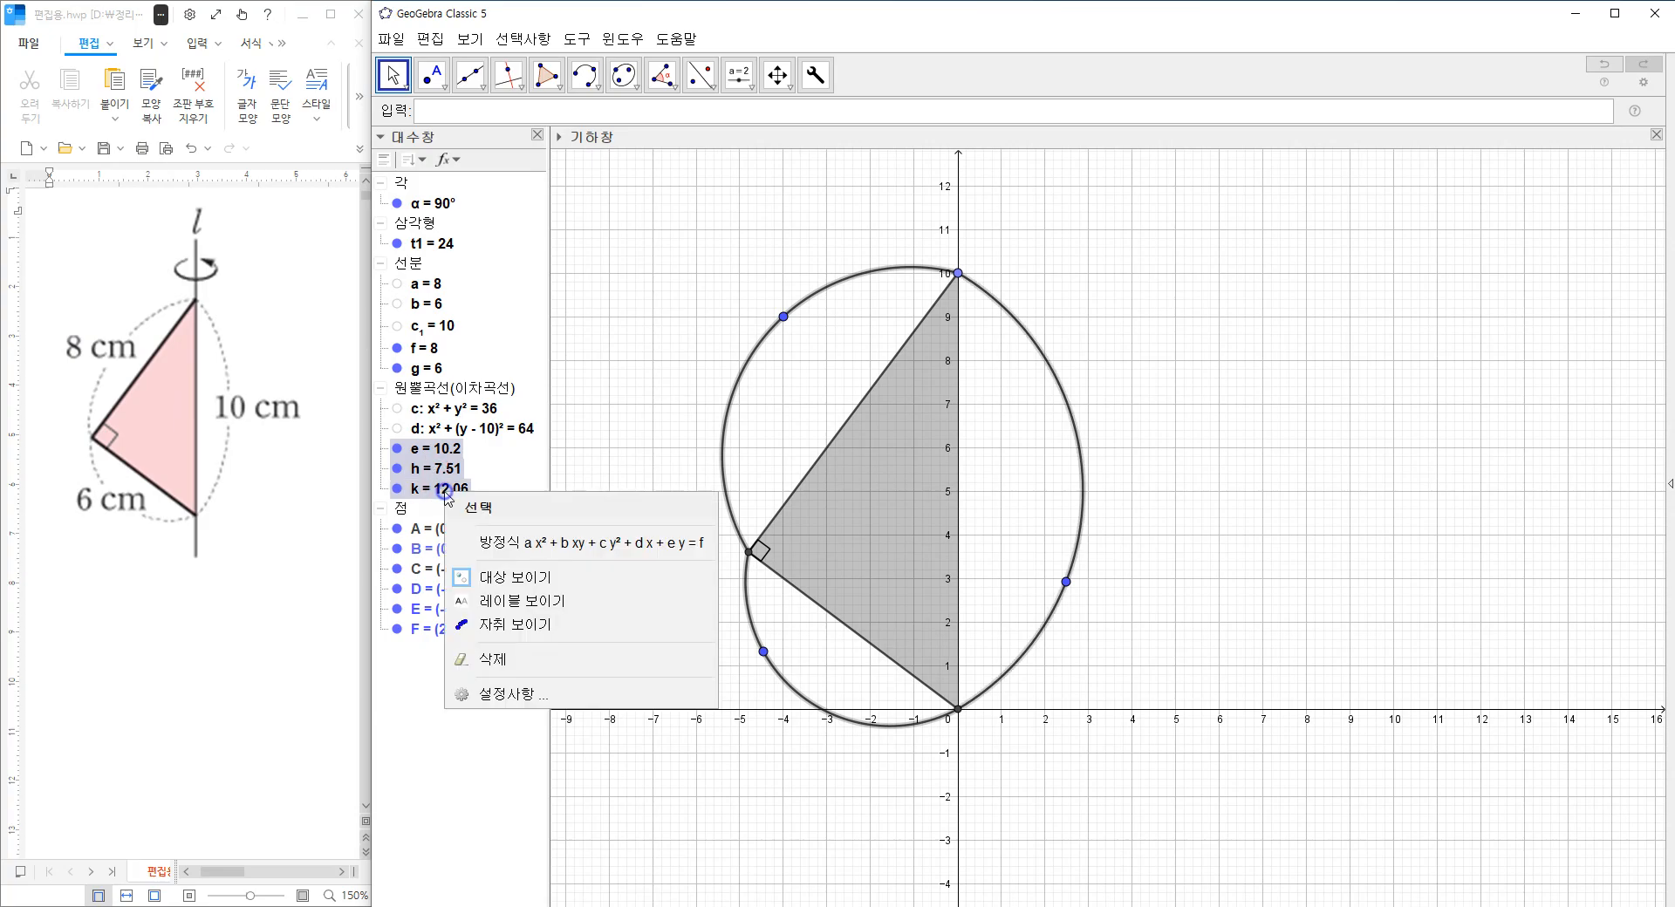
left_click(481, 696)
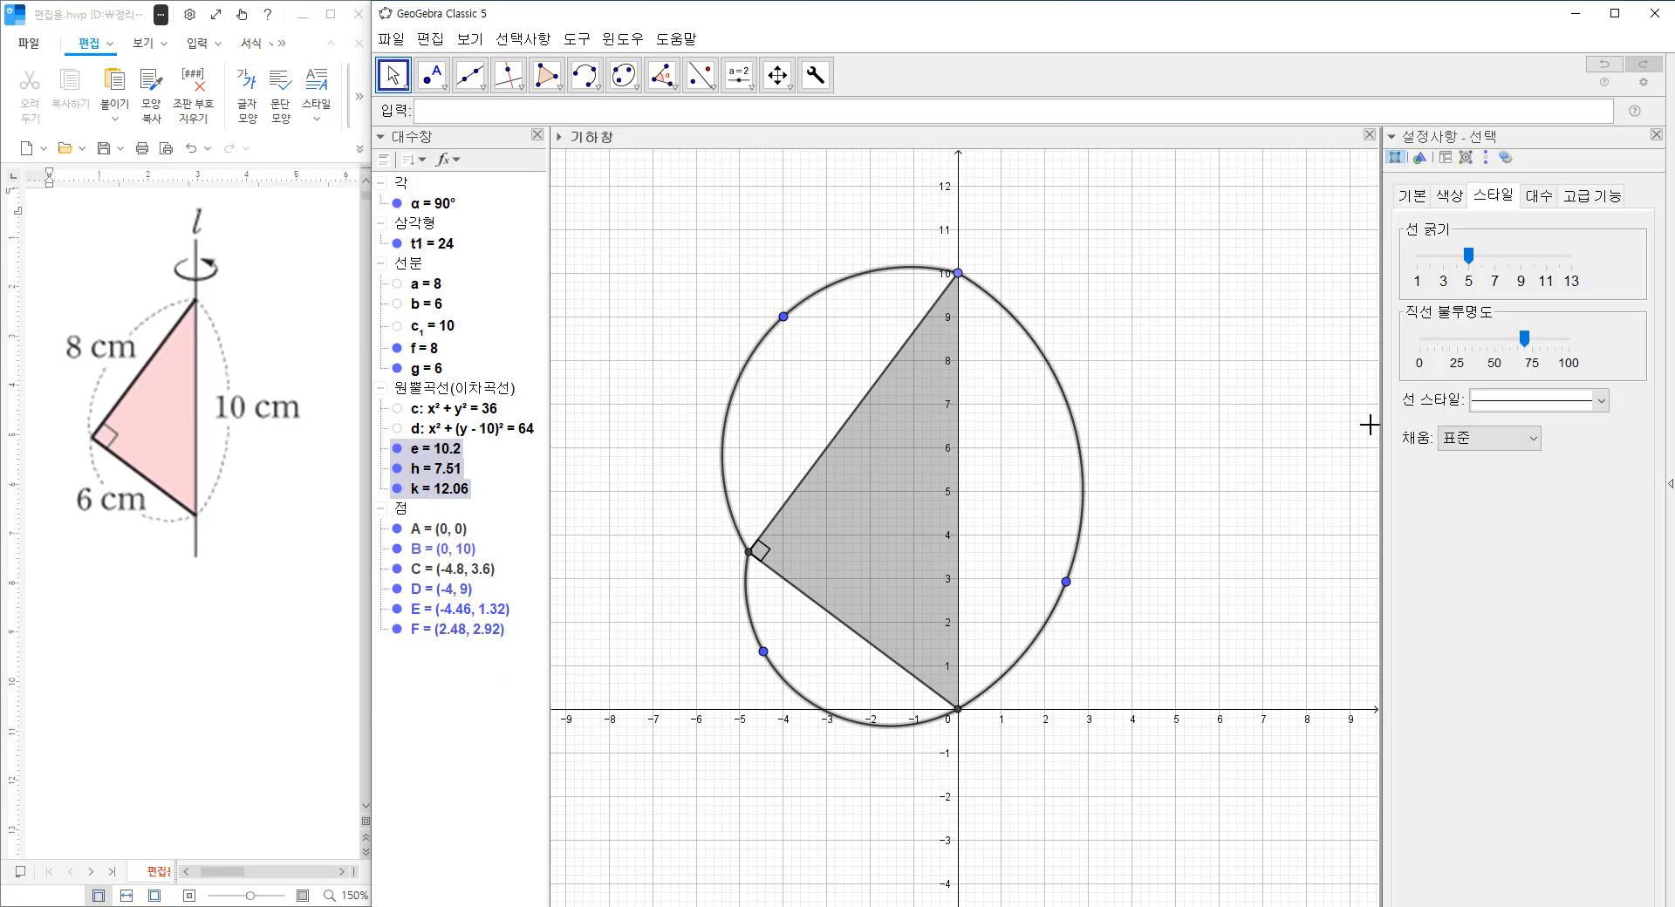
left_click_drag(1465, 257, 1443, 257)
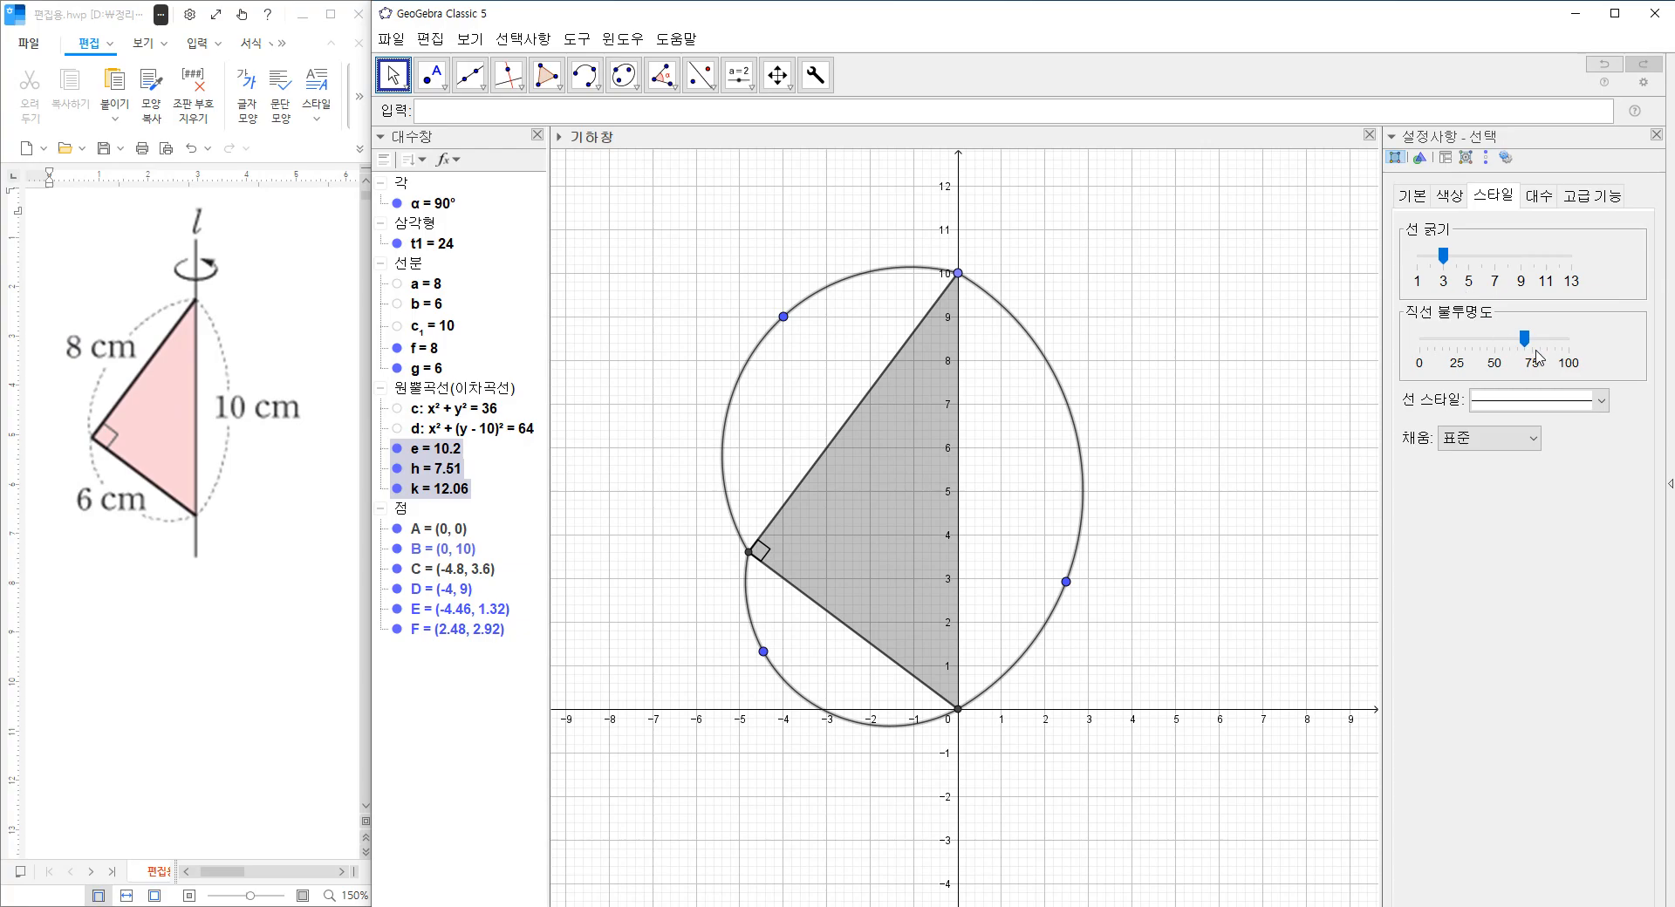
left_click_drag(1533, 347, 1569, 342)
left_click(1553, 401)
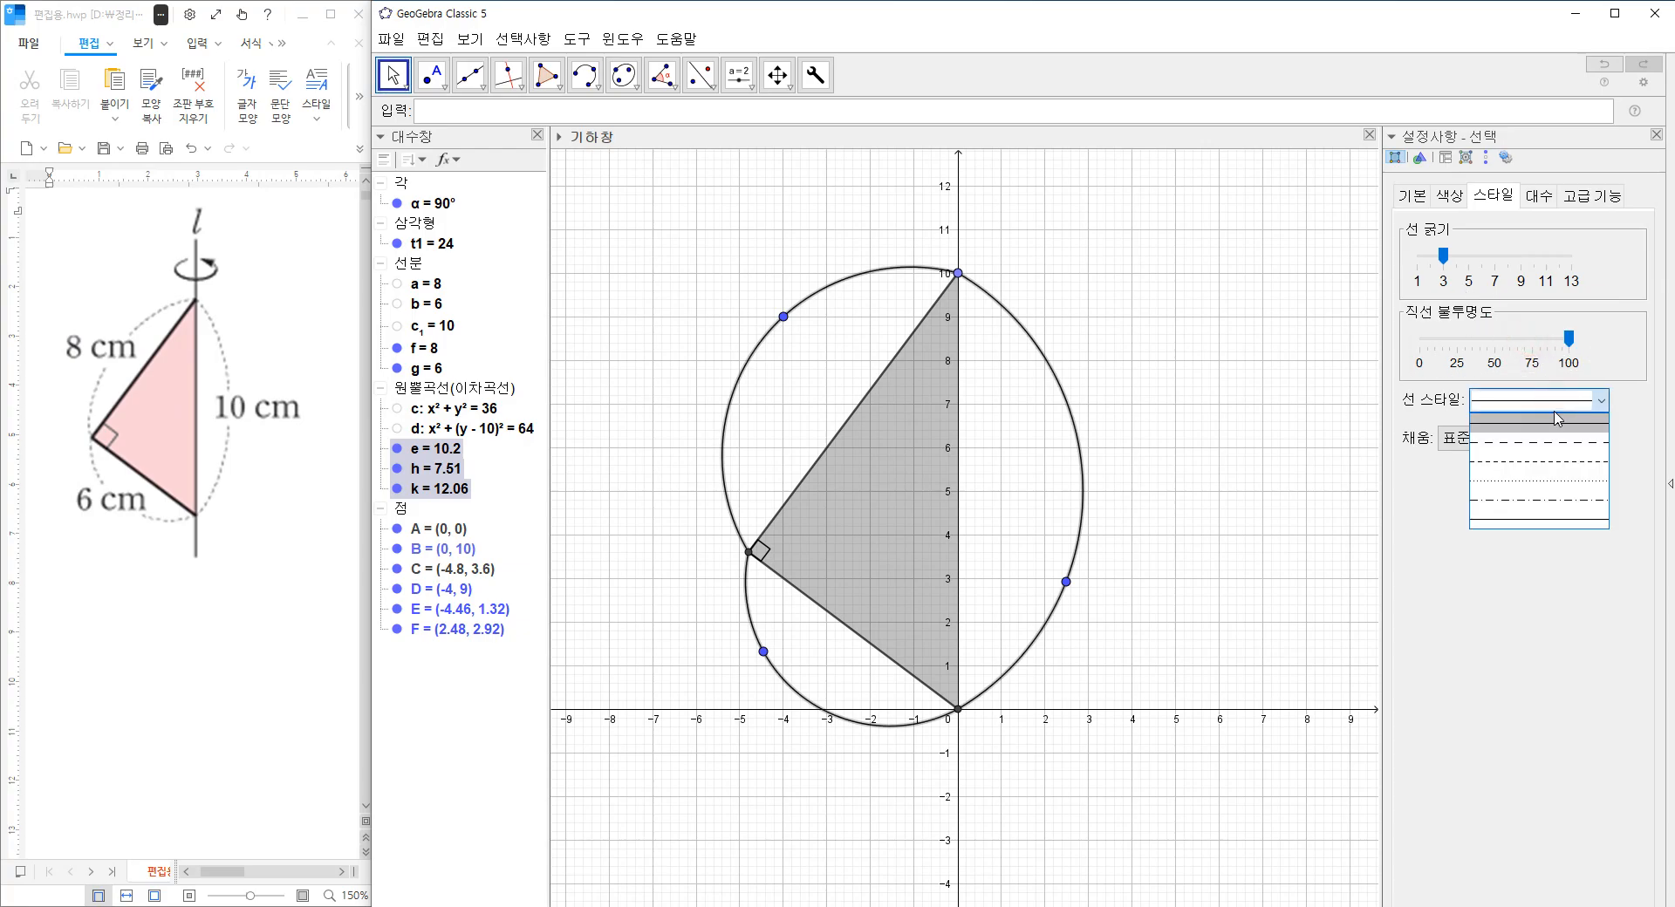
left_click(1552, 468)
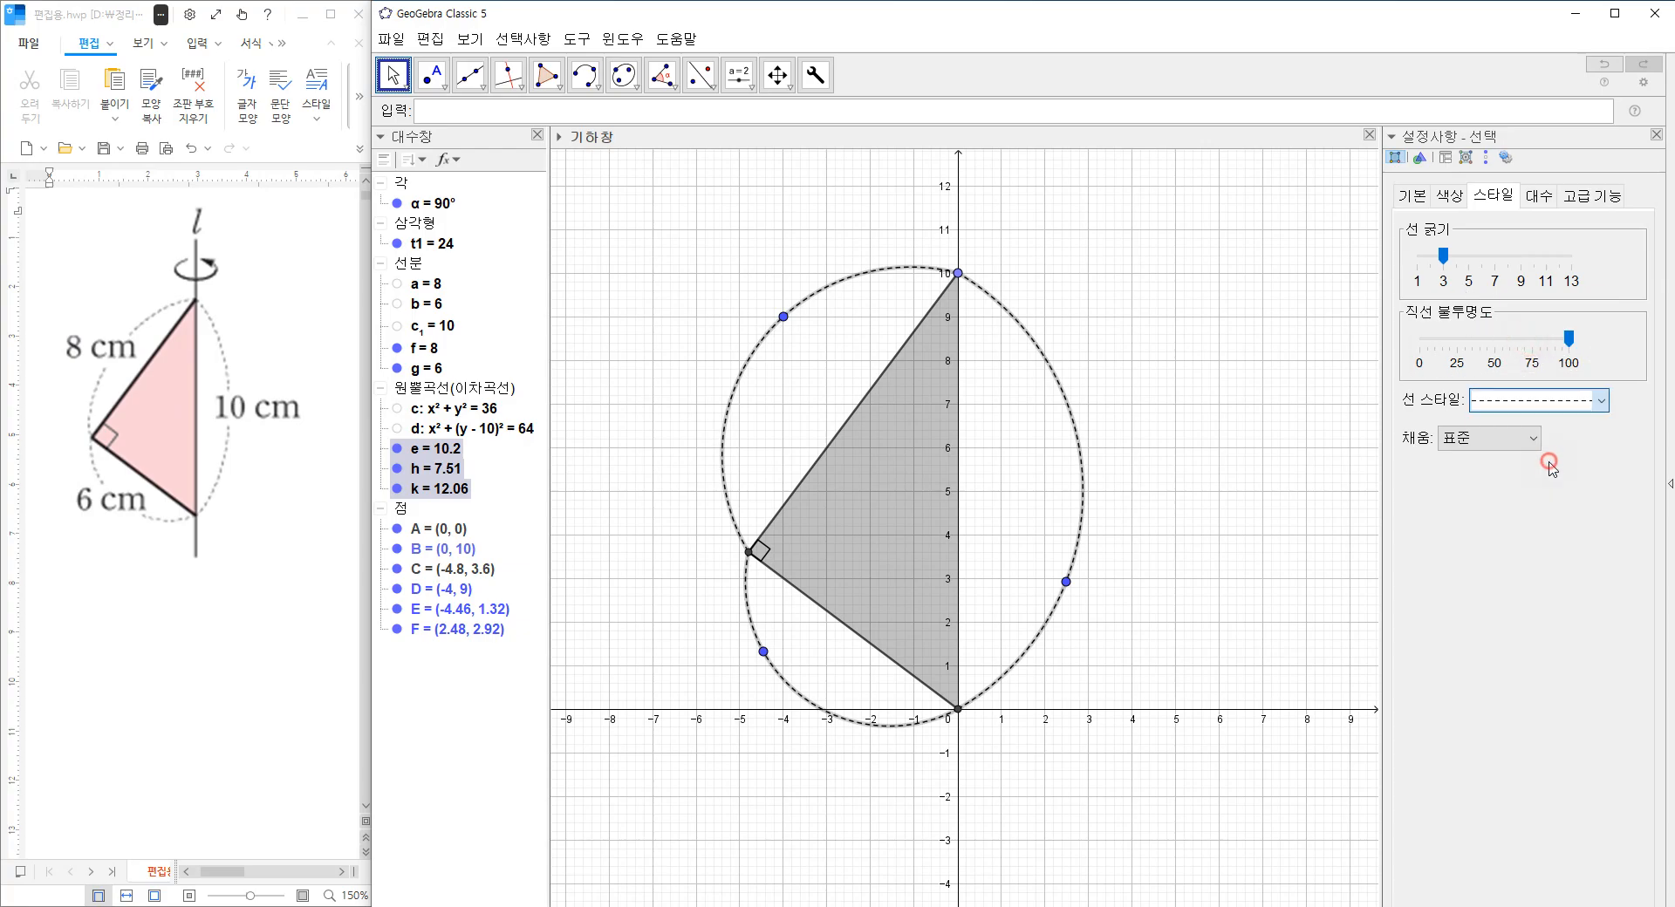
left_click(1655, 135)
left_click(1120, 298)
Flatten the three dashed arcs by moving their middle points to about (-3, 7.68), (-3.06, 1.2) and (1.54, 4.18).
left_click_drag(783, 315, 827, 374)
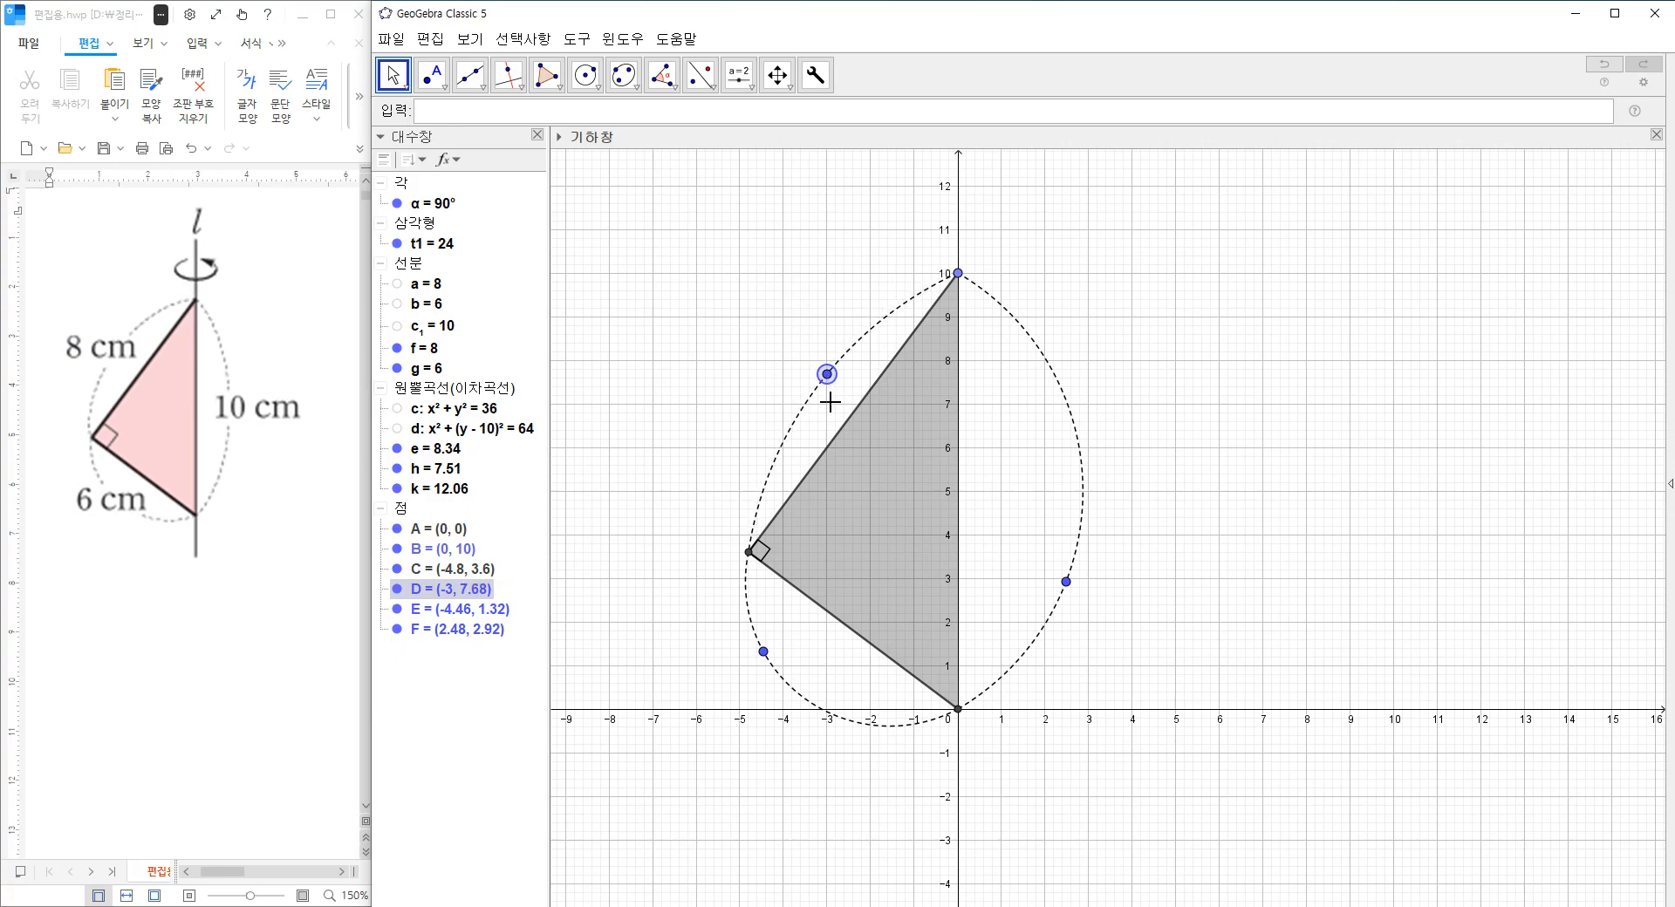
left_click_drag(762, 654, 825, 656)
left_click_drag(1066, 581, 1024, 527)
Increase the line opacity of the triangle's two leg segments, f and g.
left_click(431, 352)
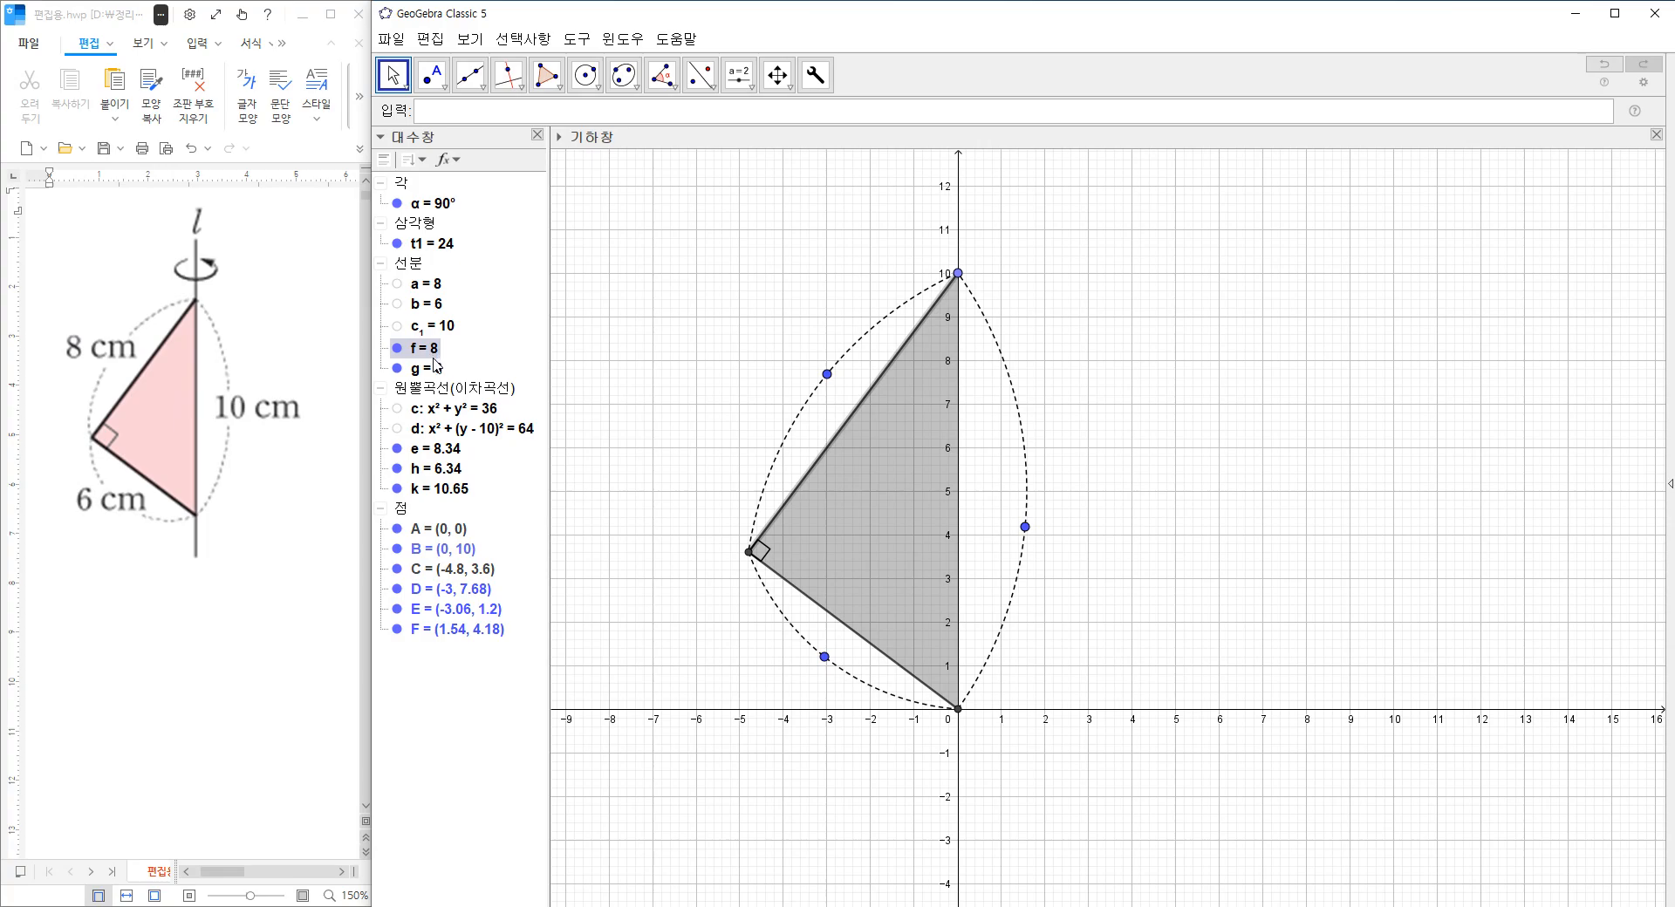
left_click(434, 368, "ctrl")
right_click(434, 368)
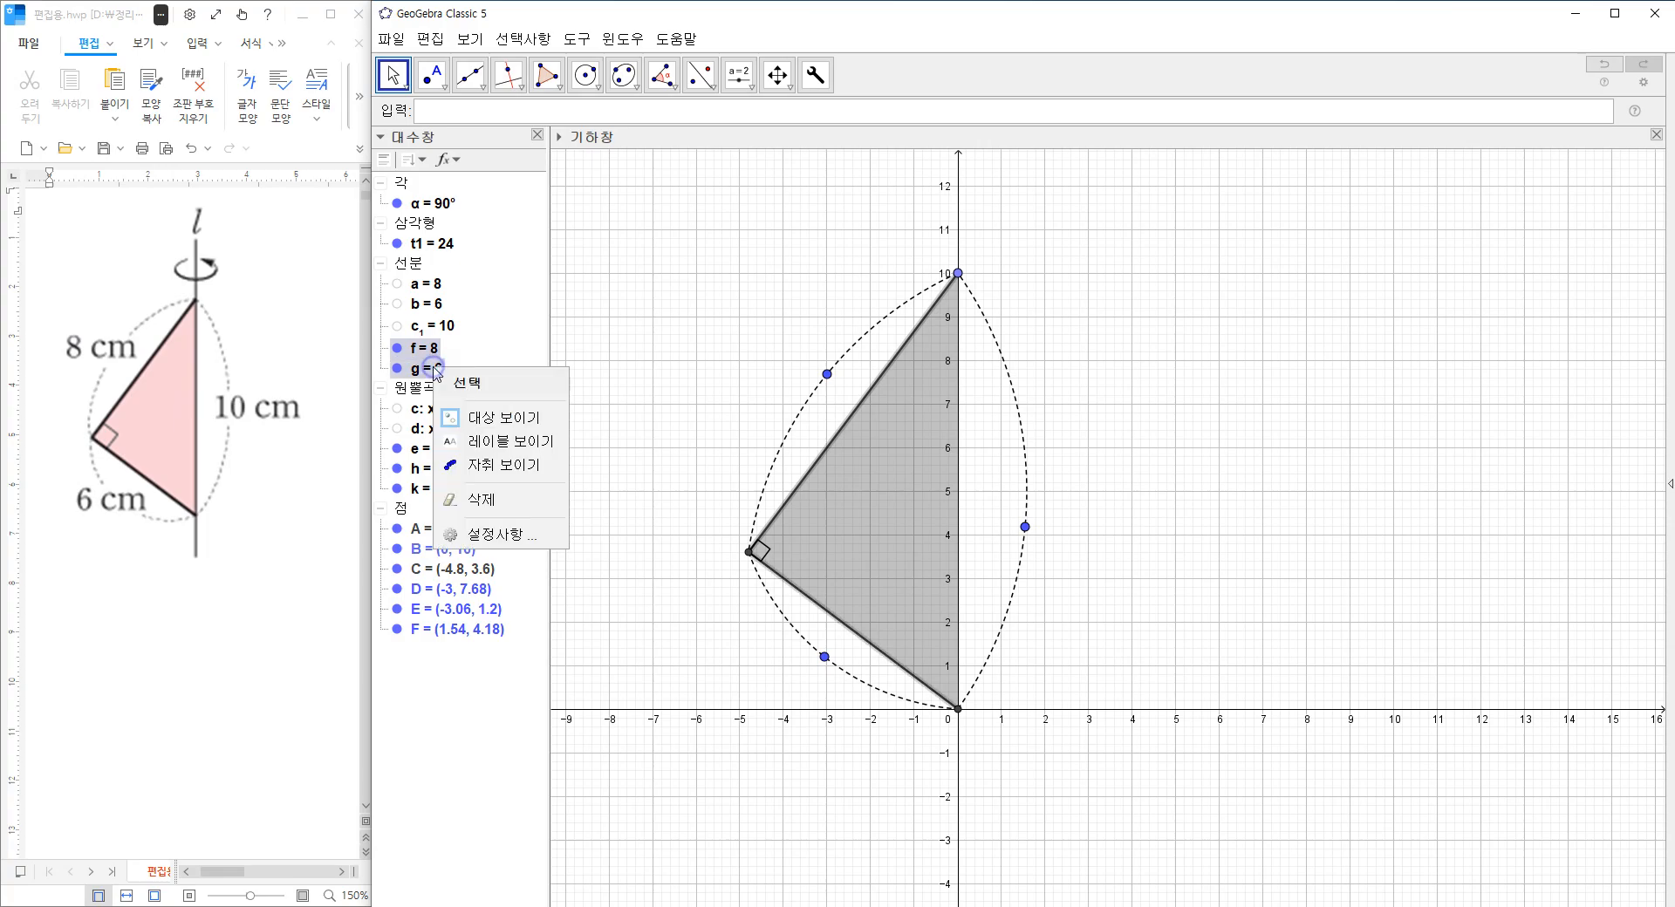
left_click(526, 528)
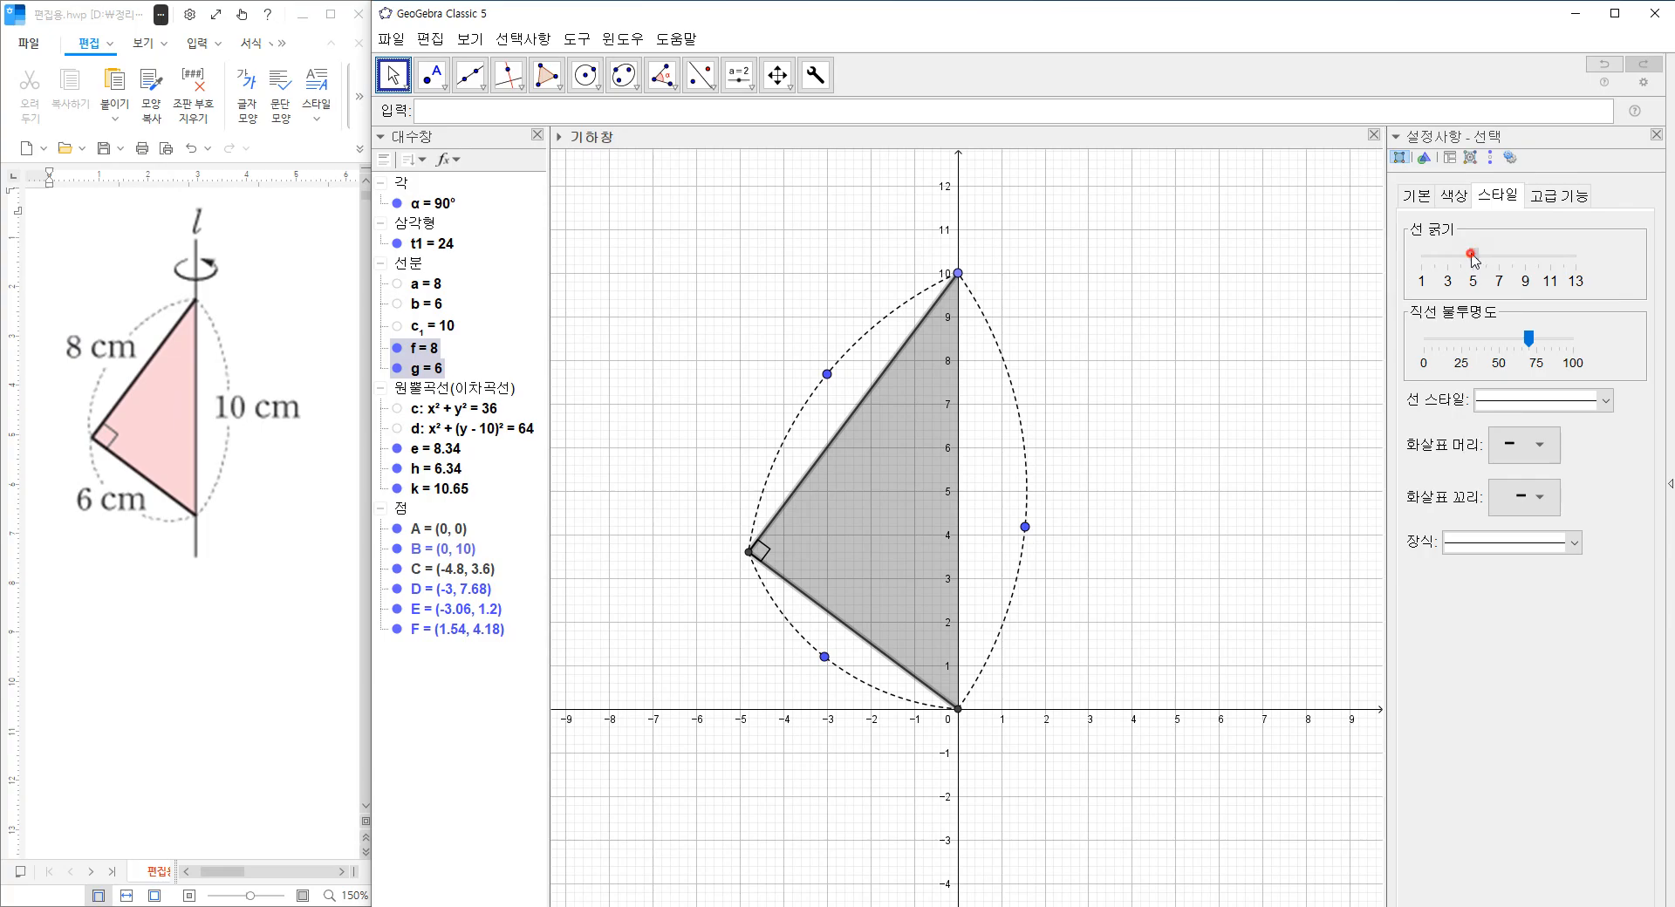
left_click_drag(1528, 352, 1537, 352)
left_click(1656, 135)
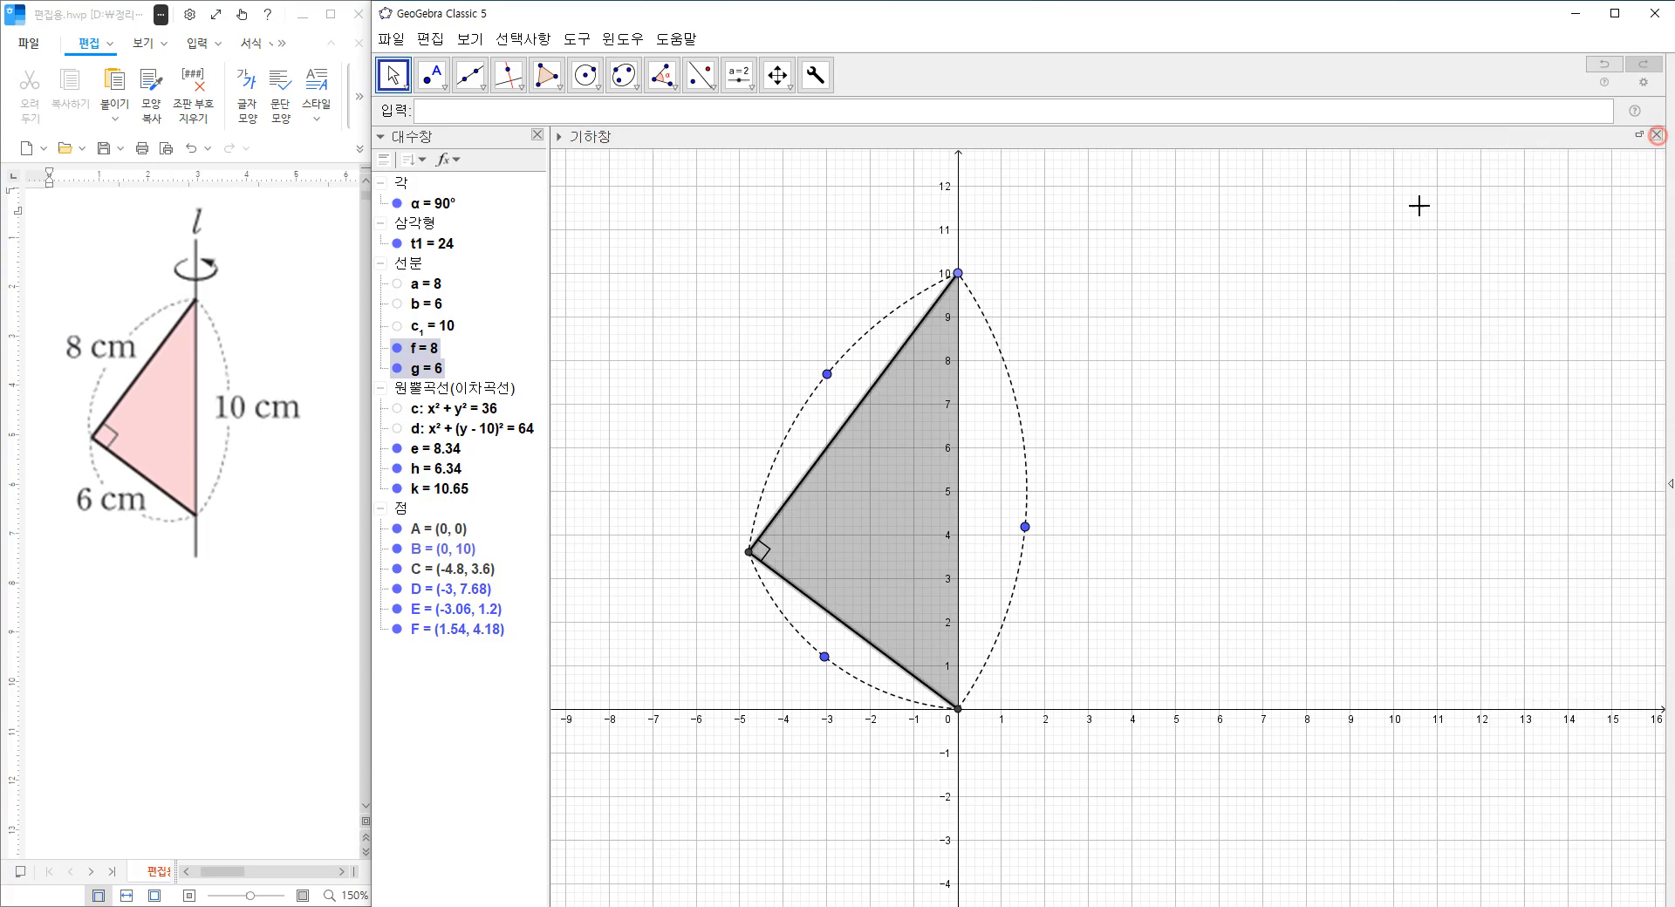
left_click(1104, 301)
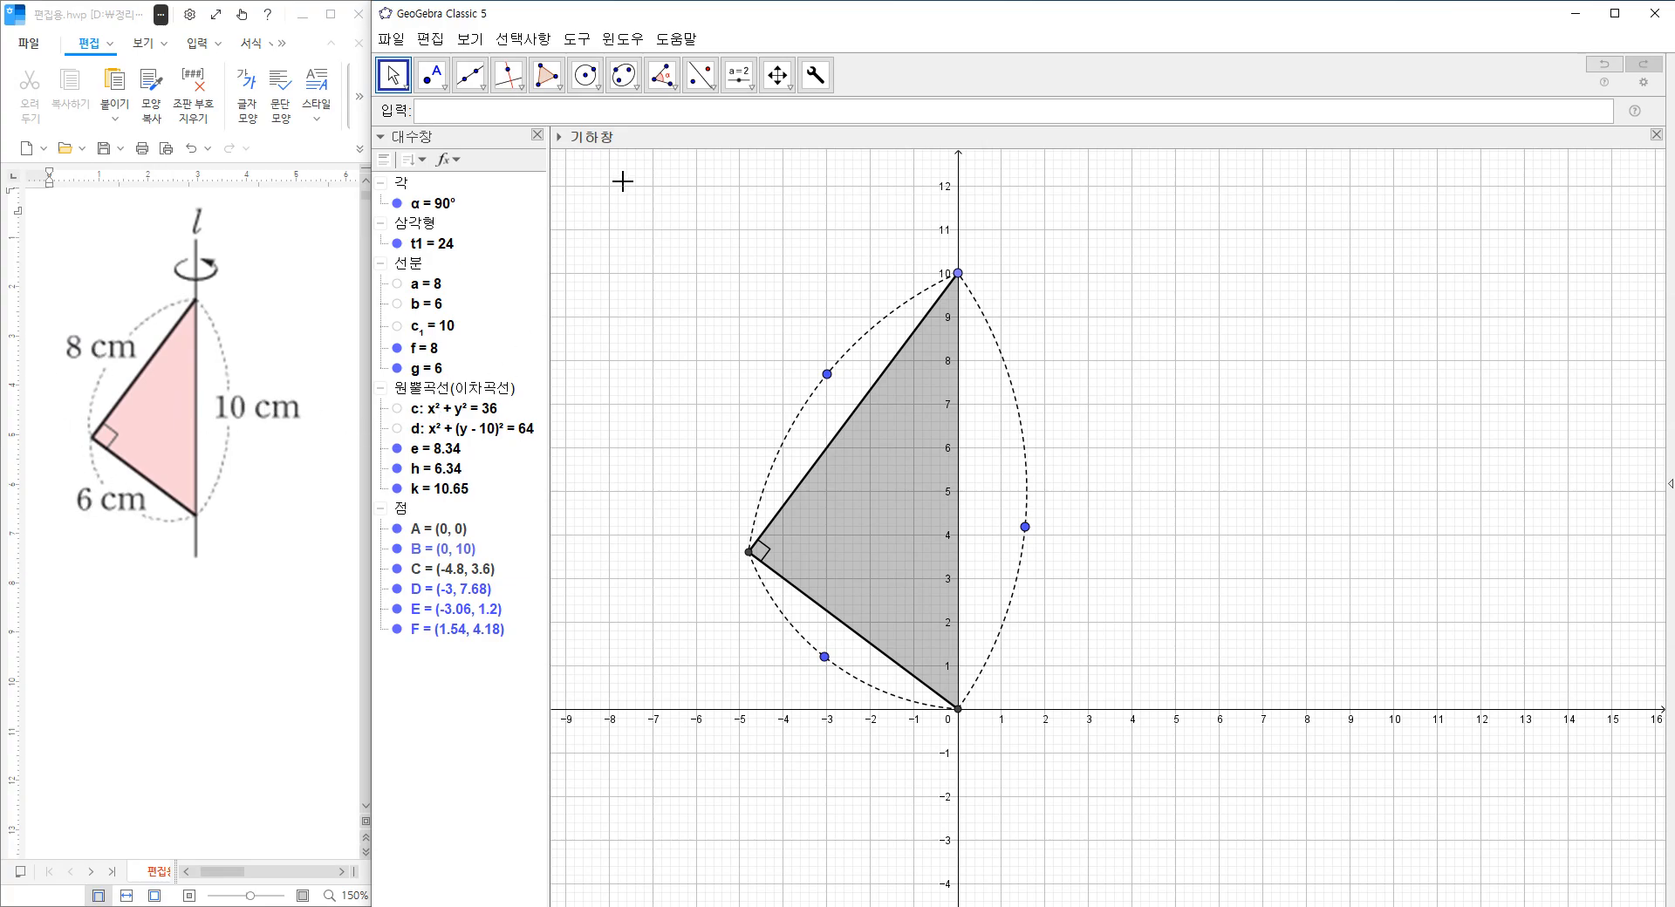
Add a LaTeX text label reading l in the empty area up and to the left of the triangle.
left_click(750, 87)
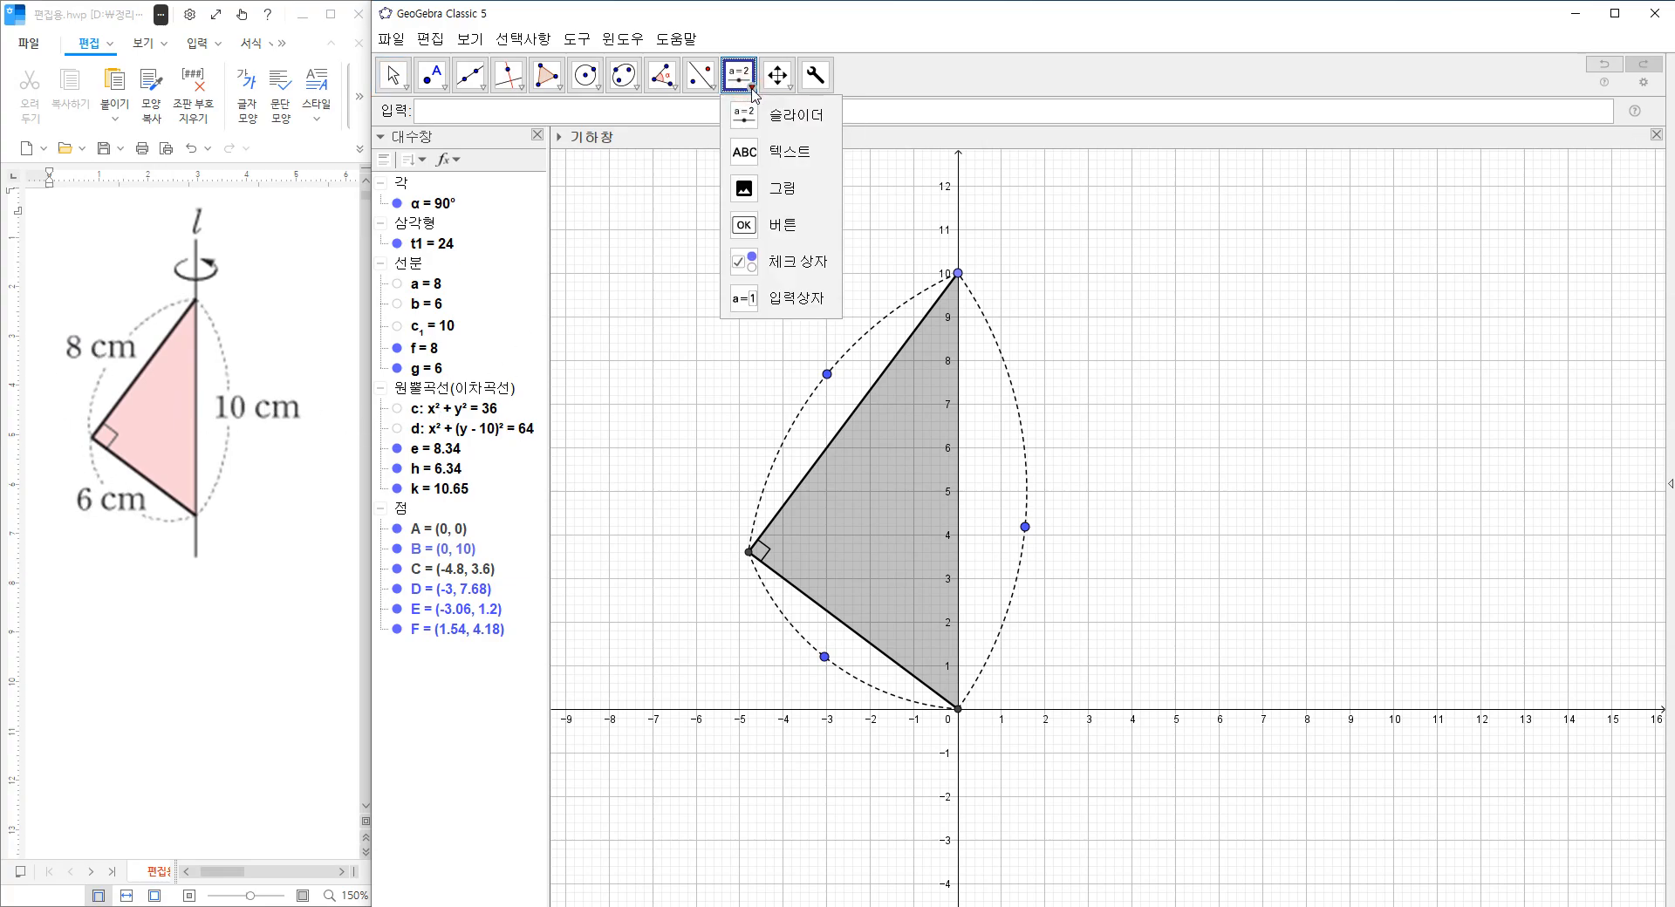
left_click(789, 151)
left_click(759, 292)
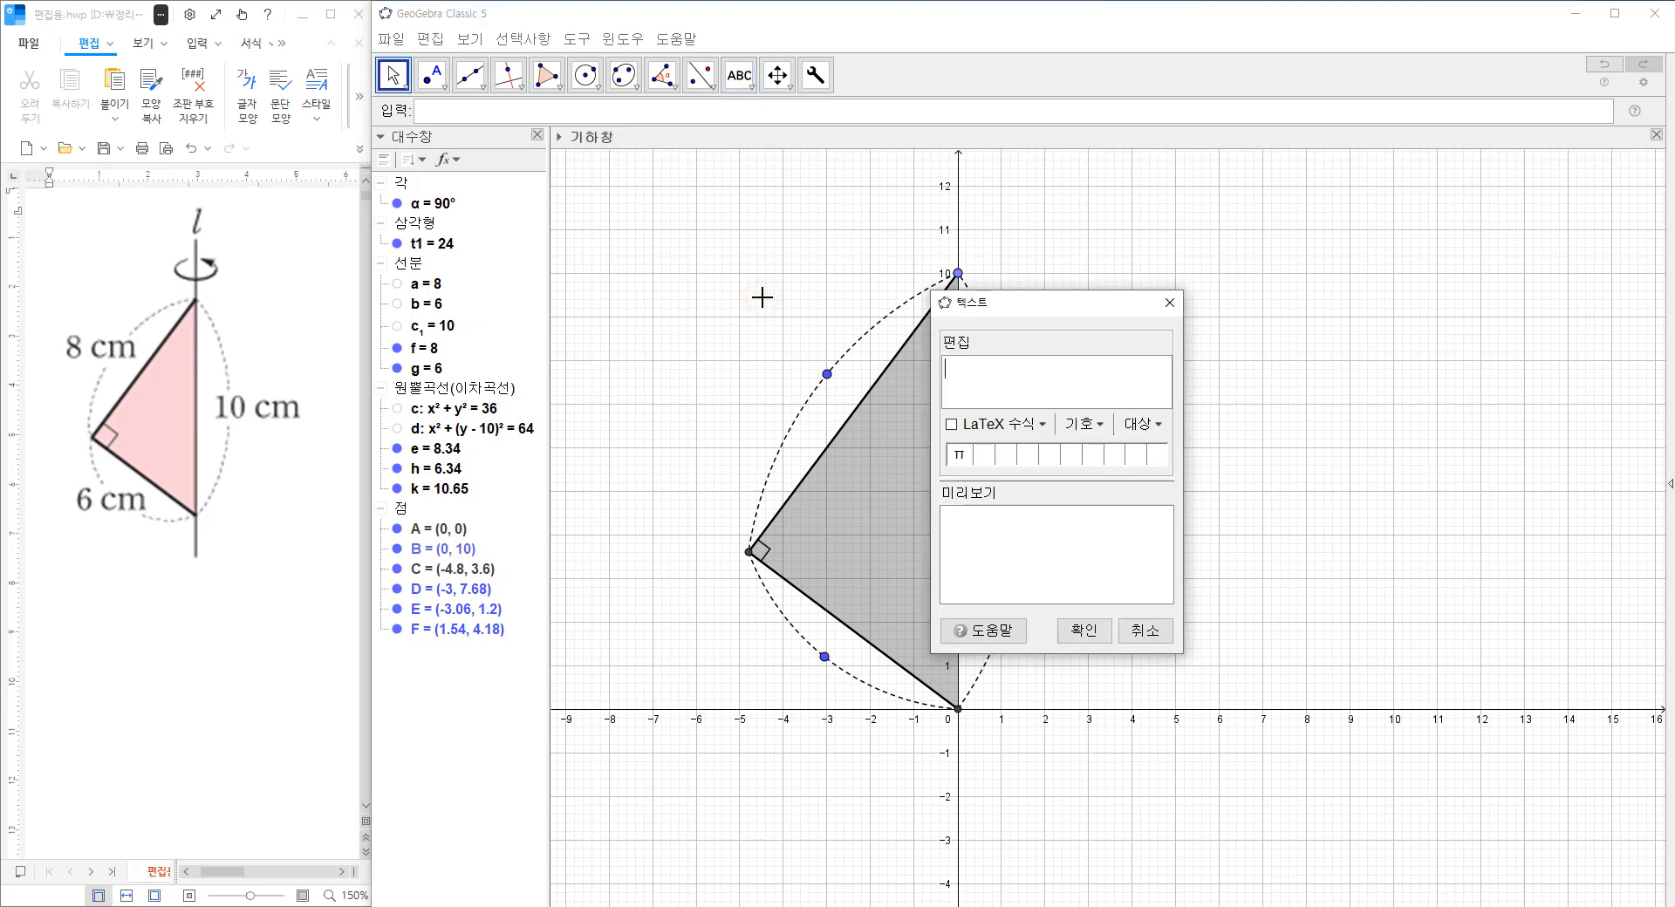
left_click(1021, 389)
left_click(1082, 630)
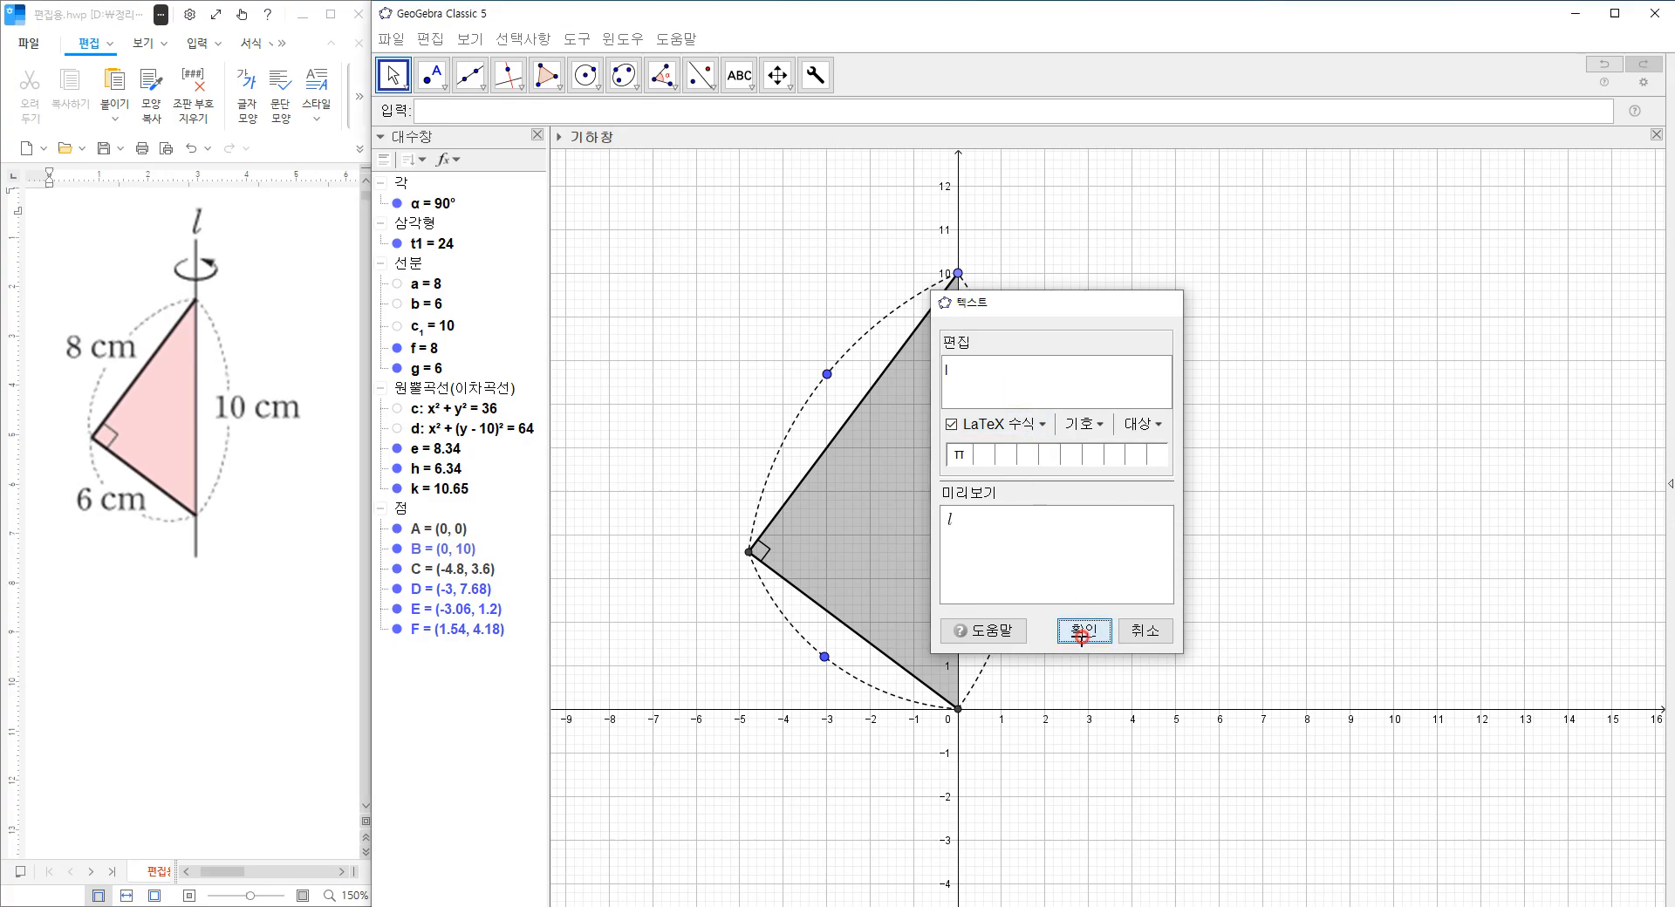
Set the l label's text size to large (크게) and move it beside the upper end of the vertical axis.
right_click(774, 320)
left_click(833, 517)
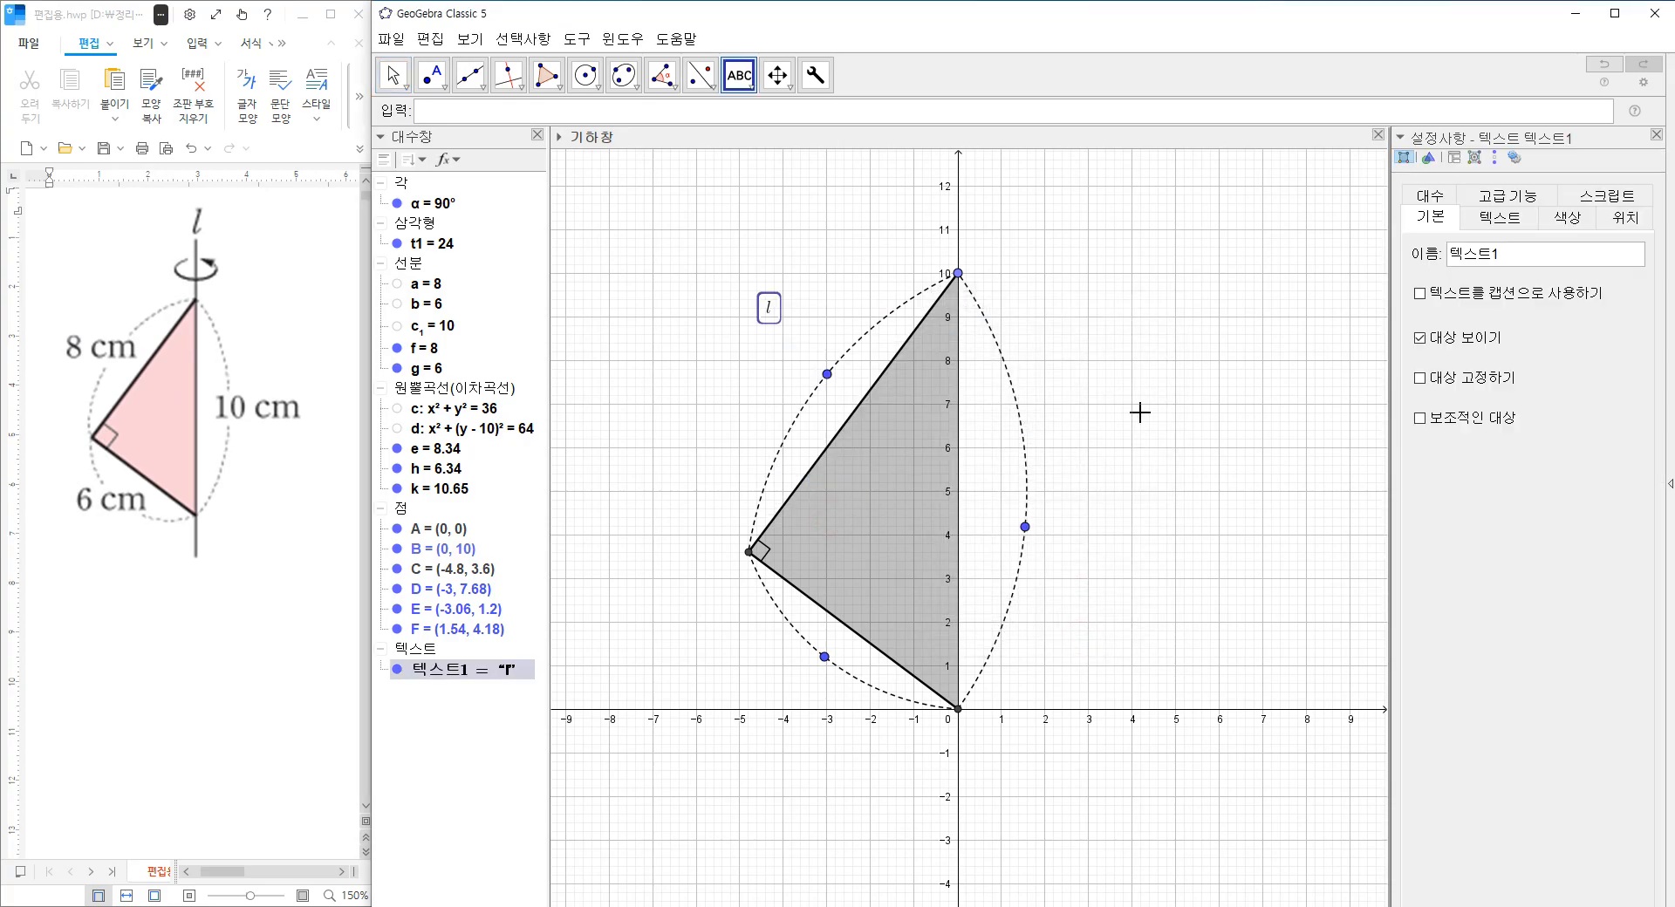
left_click(1498, 218)
left_click(1522, 250)
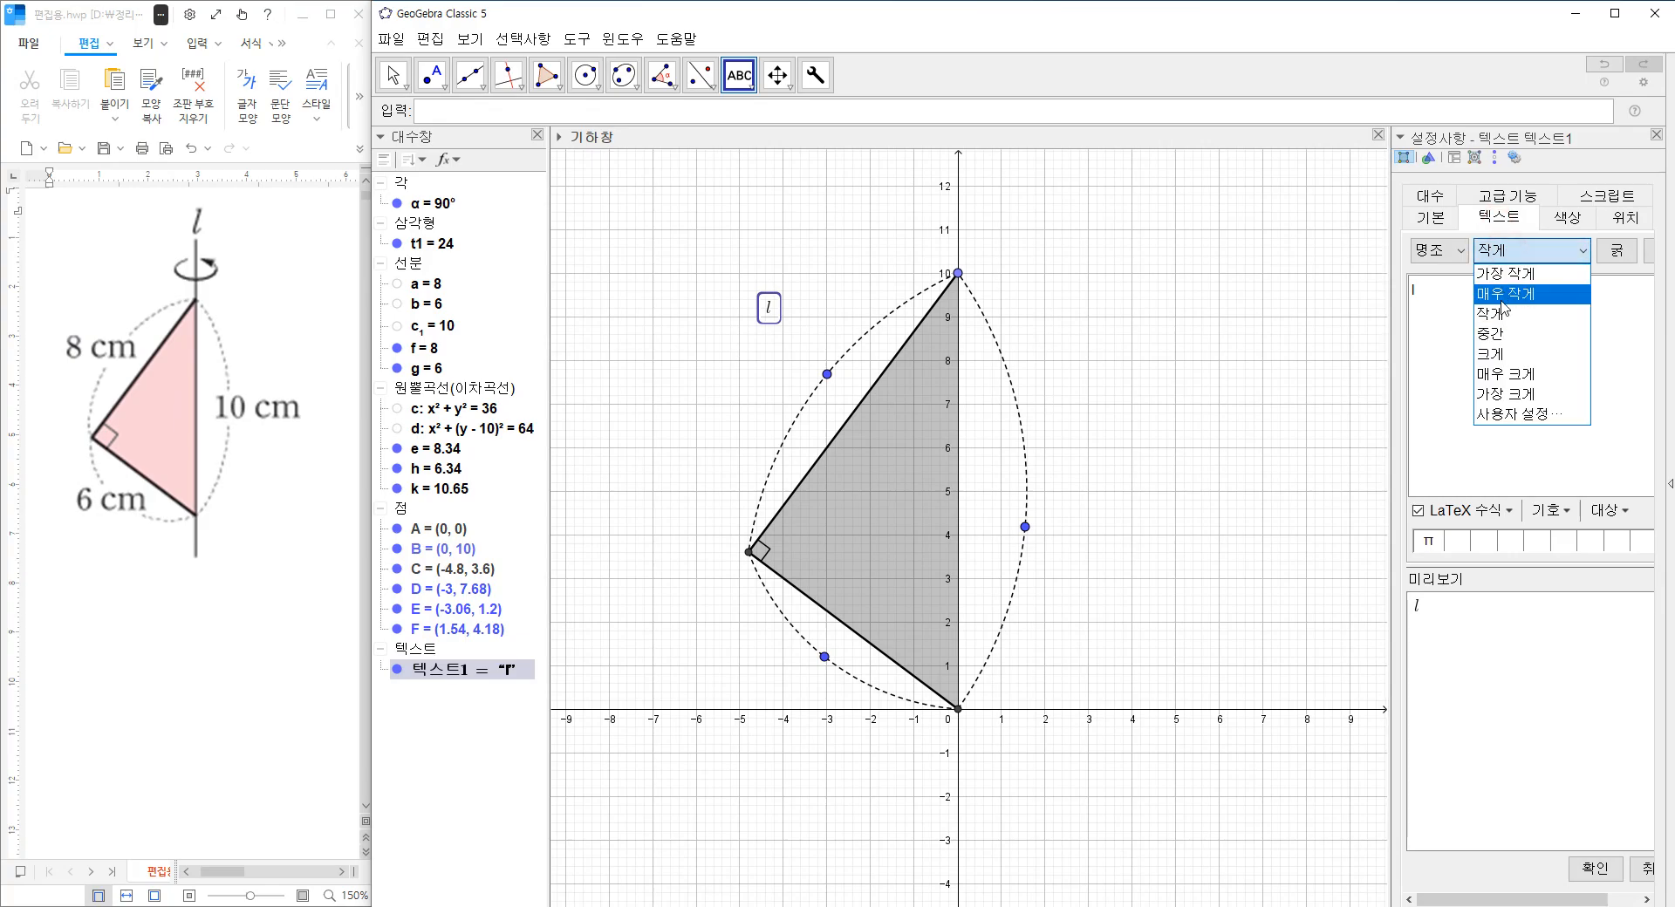
left_click(1505, 348)
left_click(1656, 135)
left_click_drag(766, 314, 948, 180)
left_click(1058, 246)
Duplicate the l label, place the copy beside the upper leg's arc and replace its text with 8 \rm cm.
left_click(926, 197)
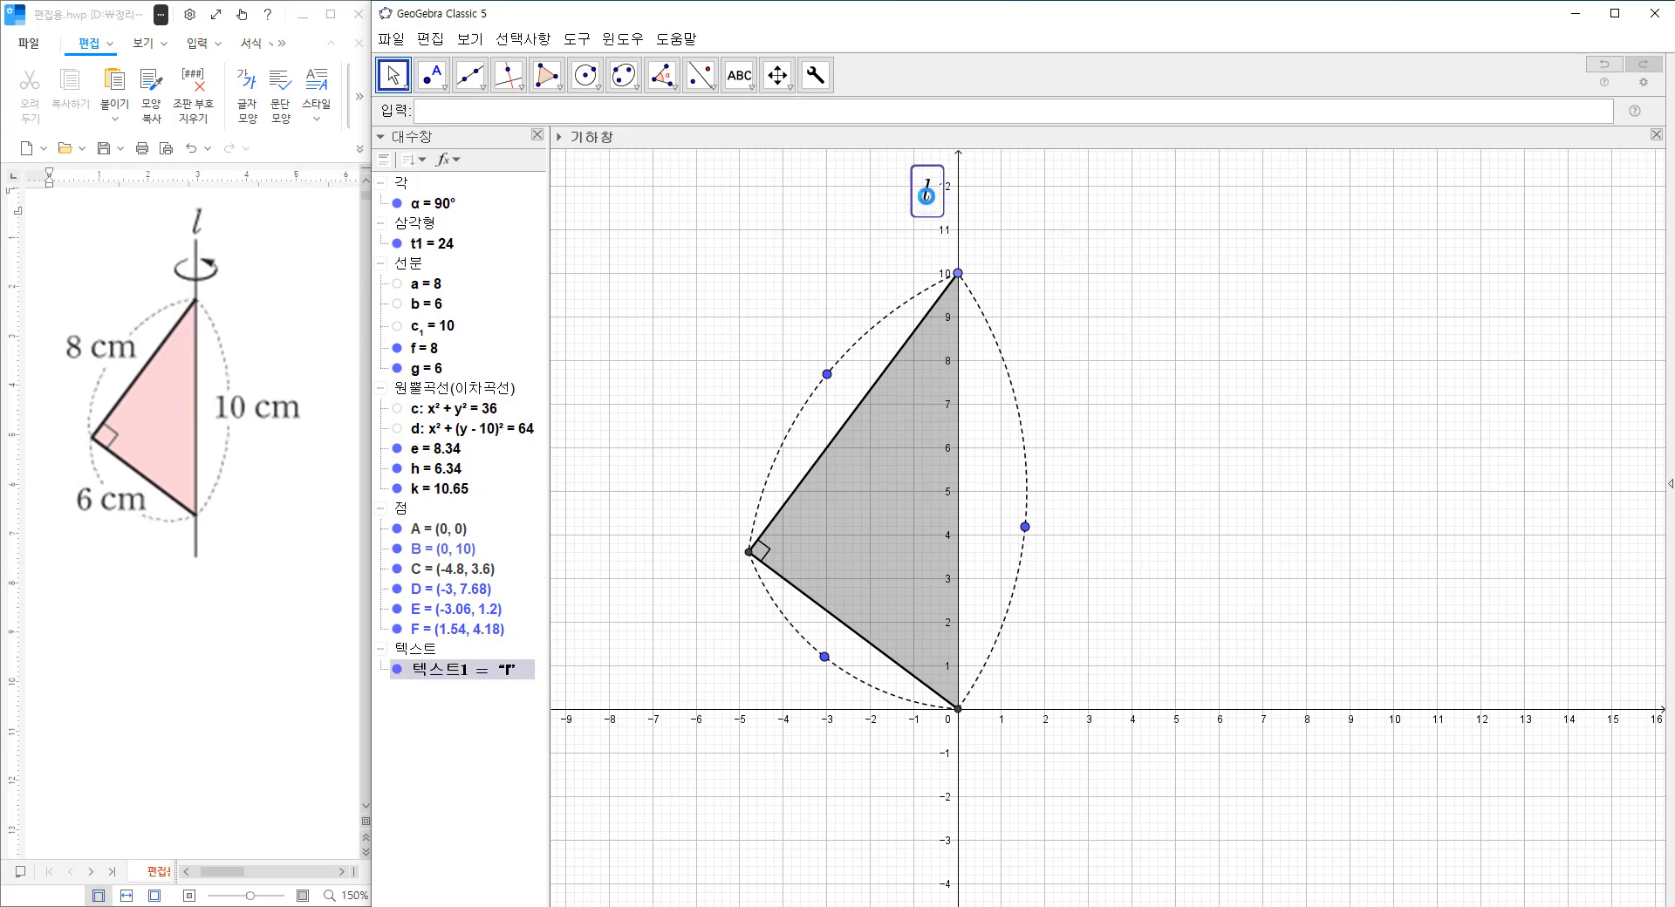
key("ctrl+c")
key("ctrl+v")
double_click(765, 343)
left_click_drag(967, 368, 850, 366)
type("8")
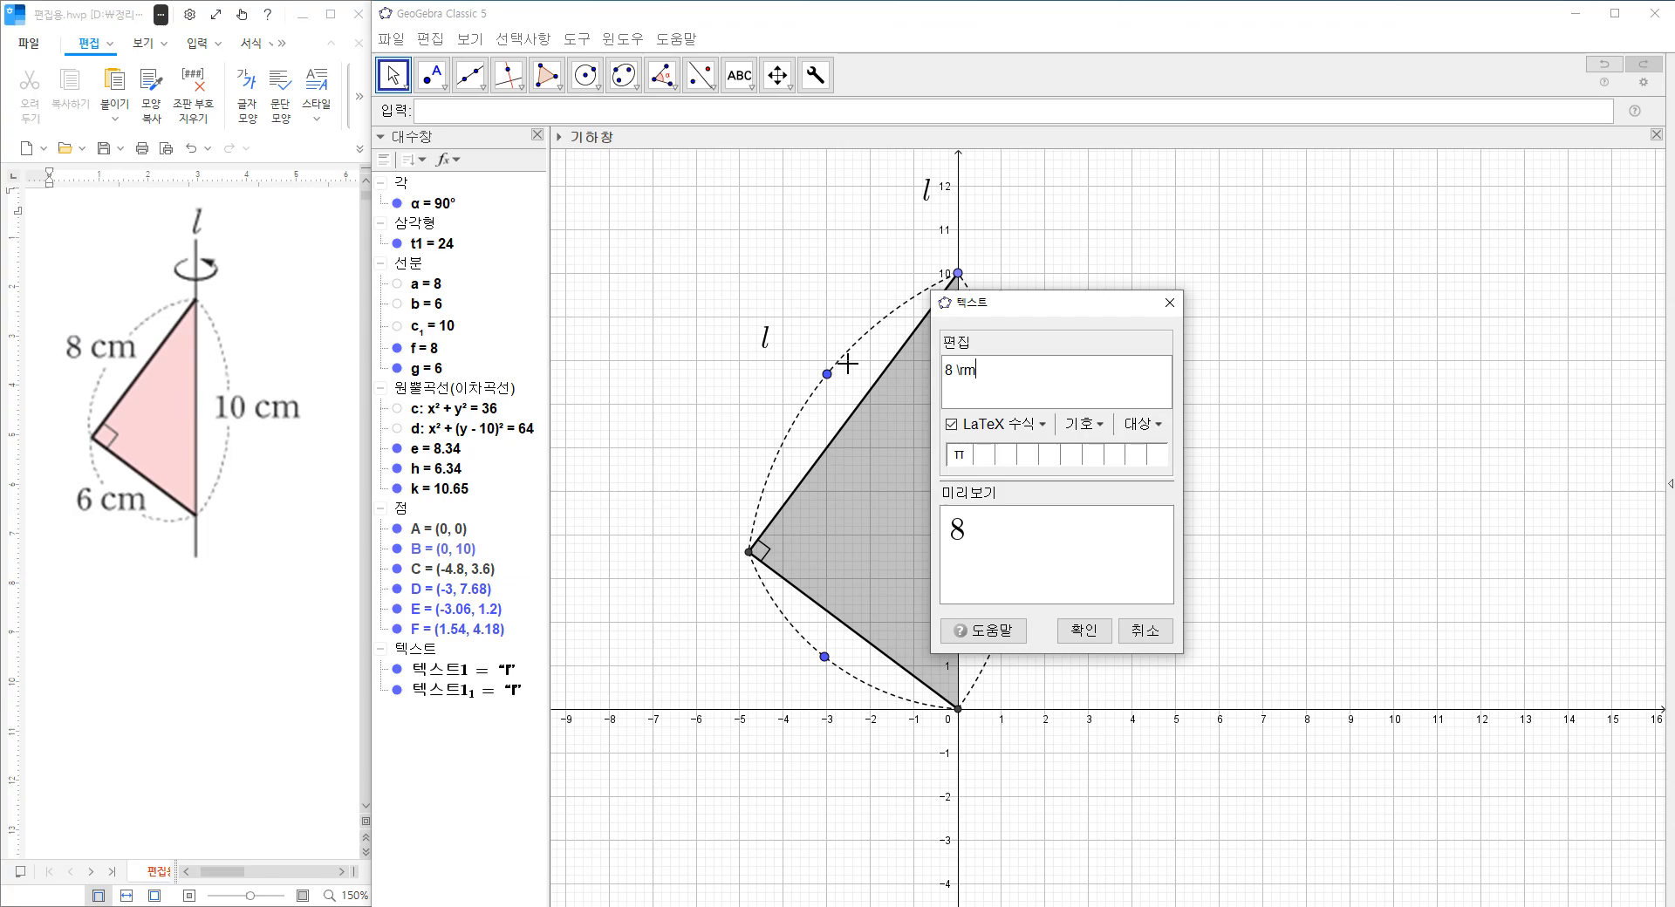
type("cm")
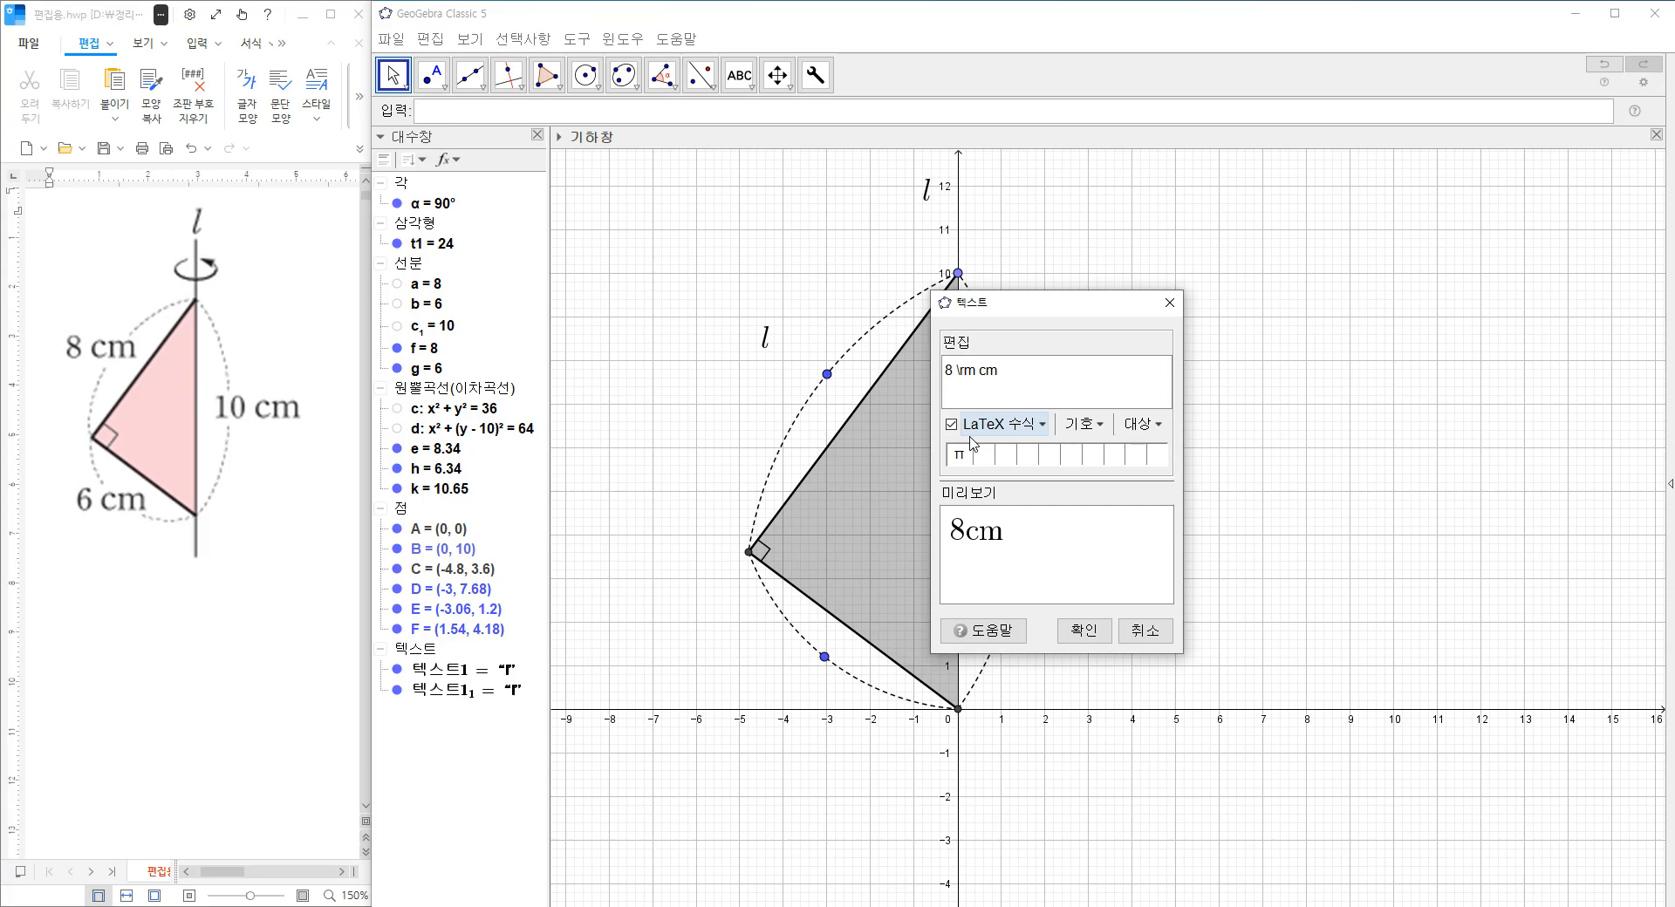
Insert the LaTeX space \; after the 8 in the upper leg's label and apply the text.
type("\\")
type("'")
type("\\")
type(";")
key("BackSpace")
key("BackSpace")
key("BackSpace")
type(";")
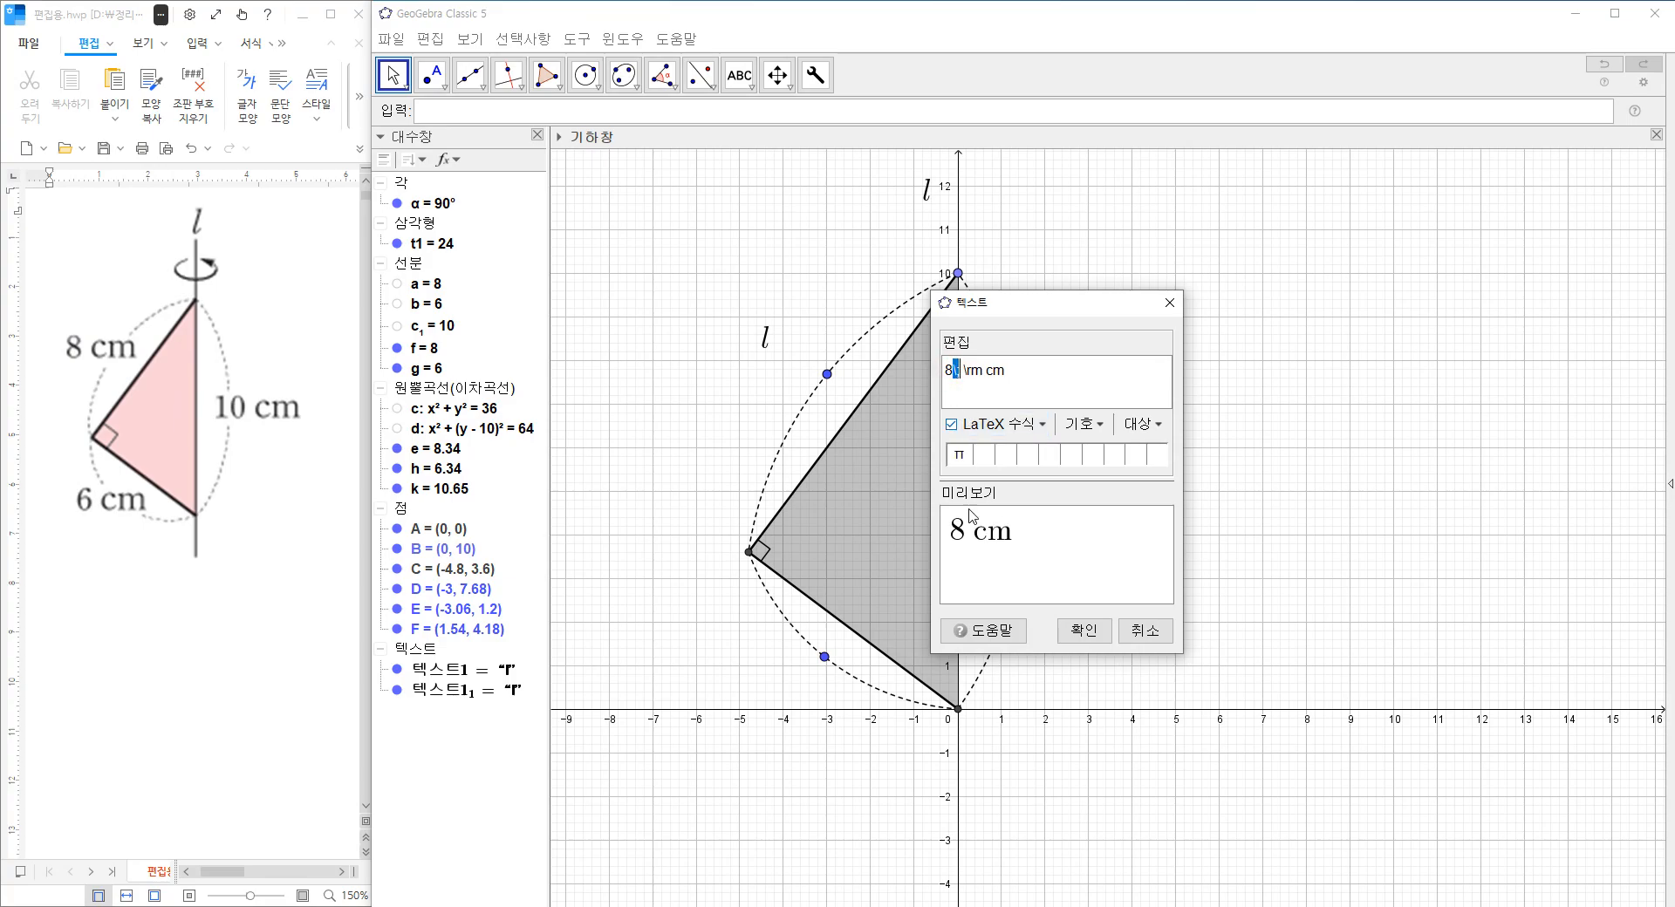
left_click(1084, 630)
Duplicate the 8 cm label, change the copy's number to 6 and position it beside the lower leg's arc.
left_click(779, 355)
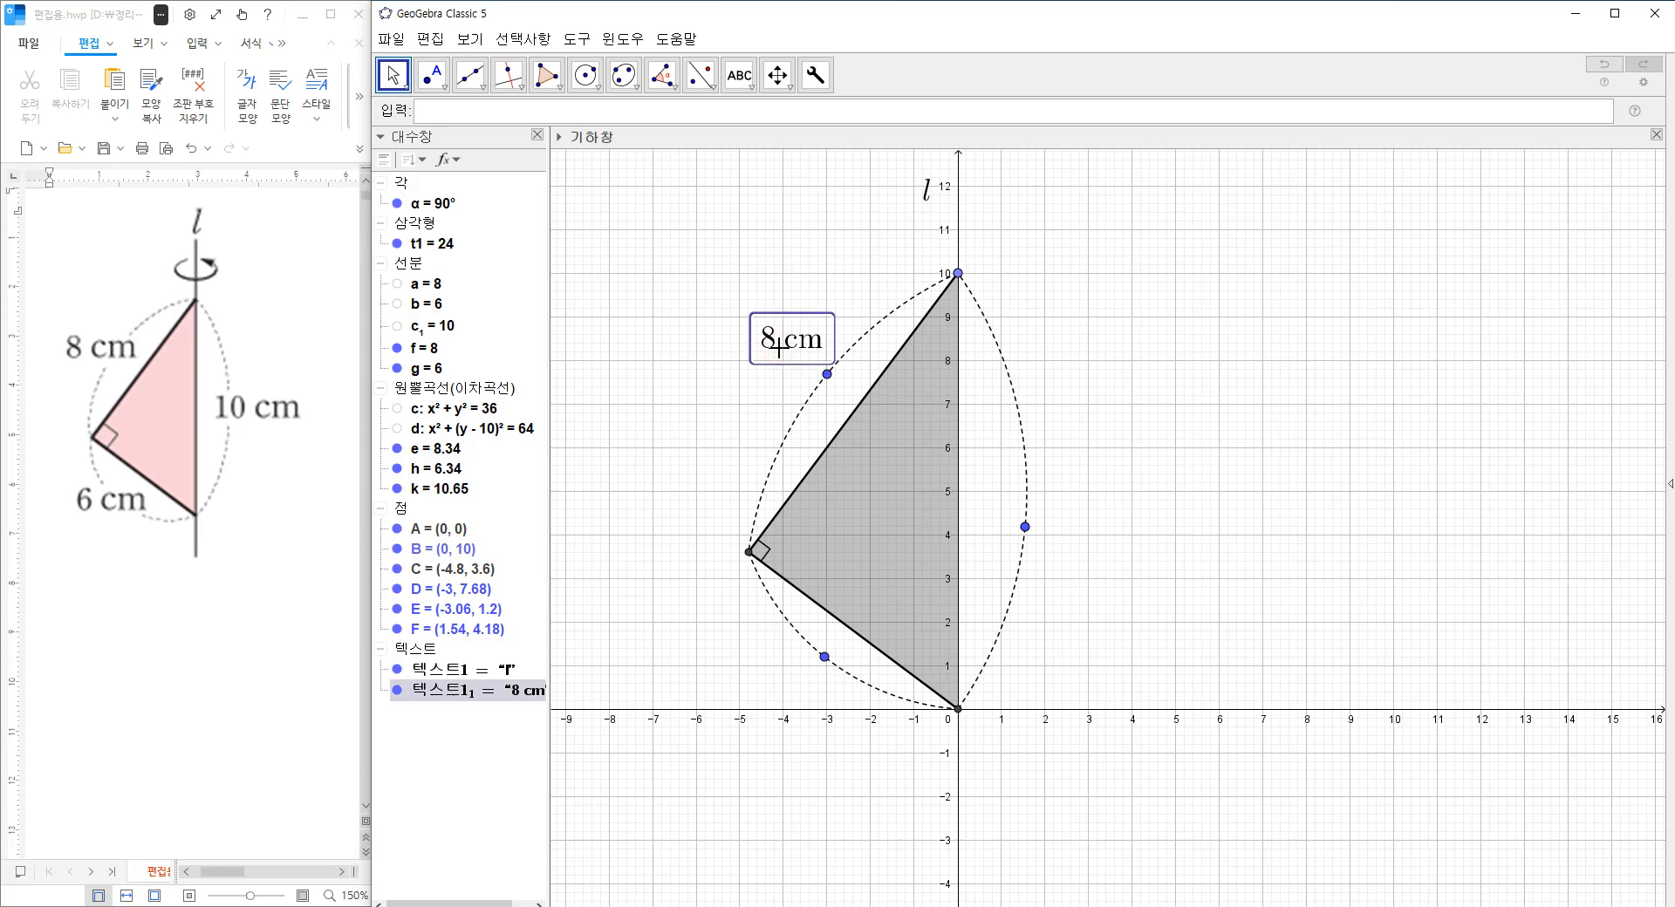
key("ctrl+c")
key("ctrl+v")
left_click_drag(783, 351, 759, 537)
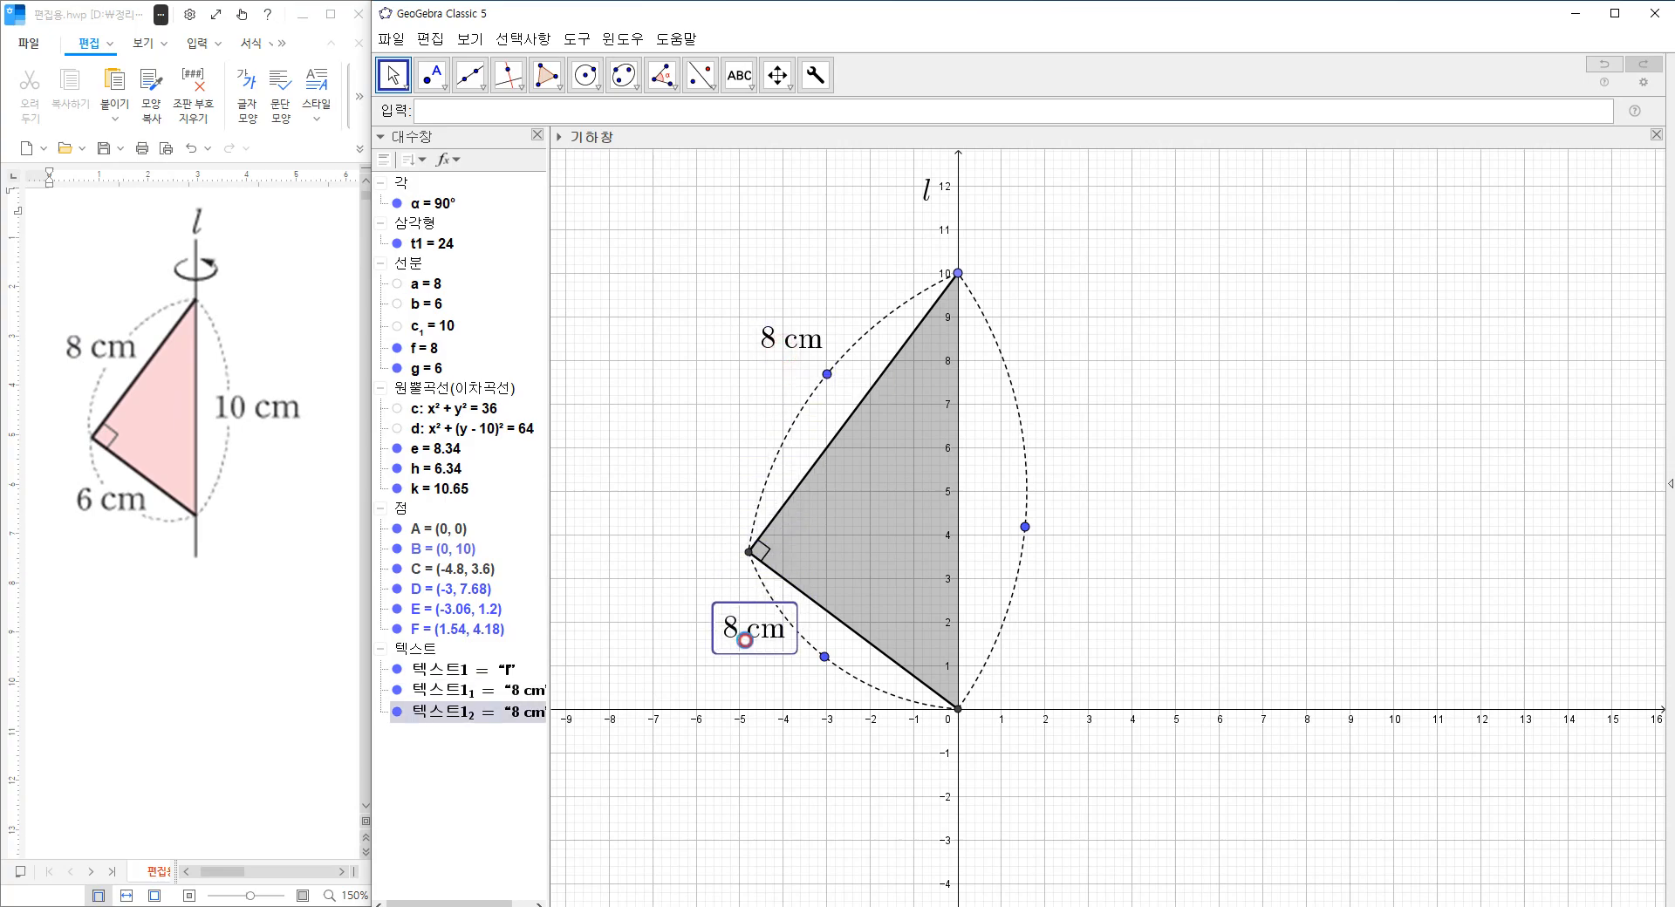
double_click(748, 647)
key("BackSpace")
type("6\\;")
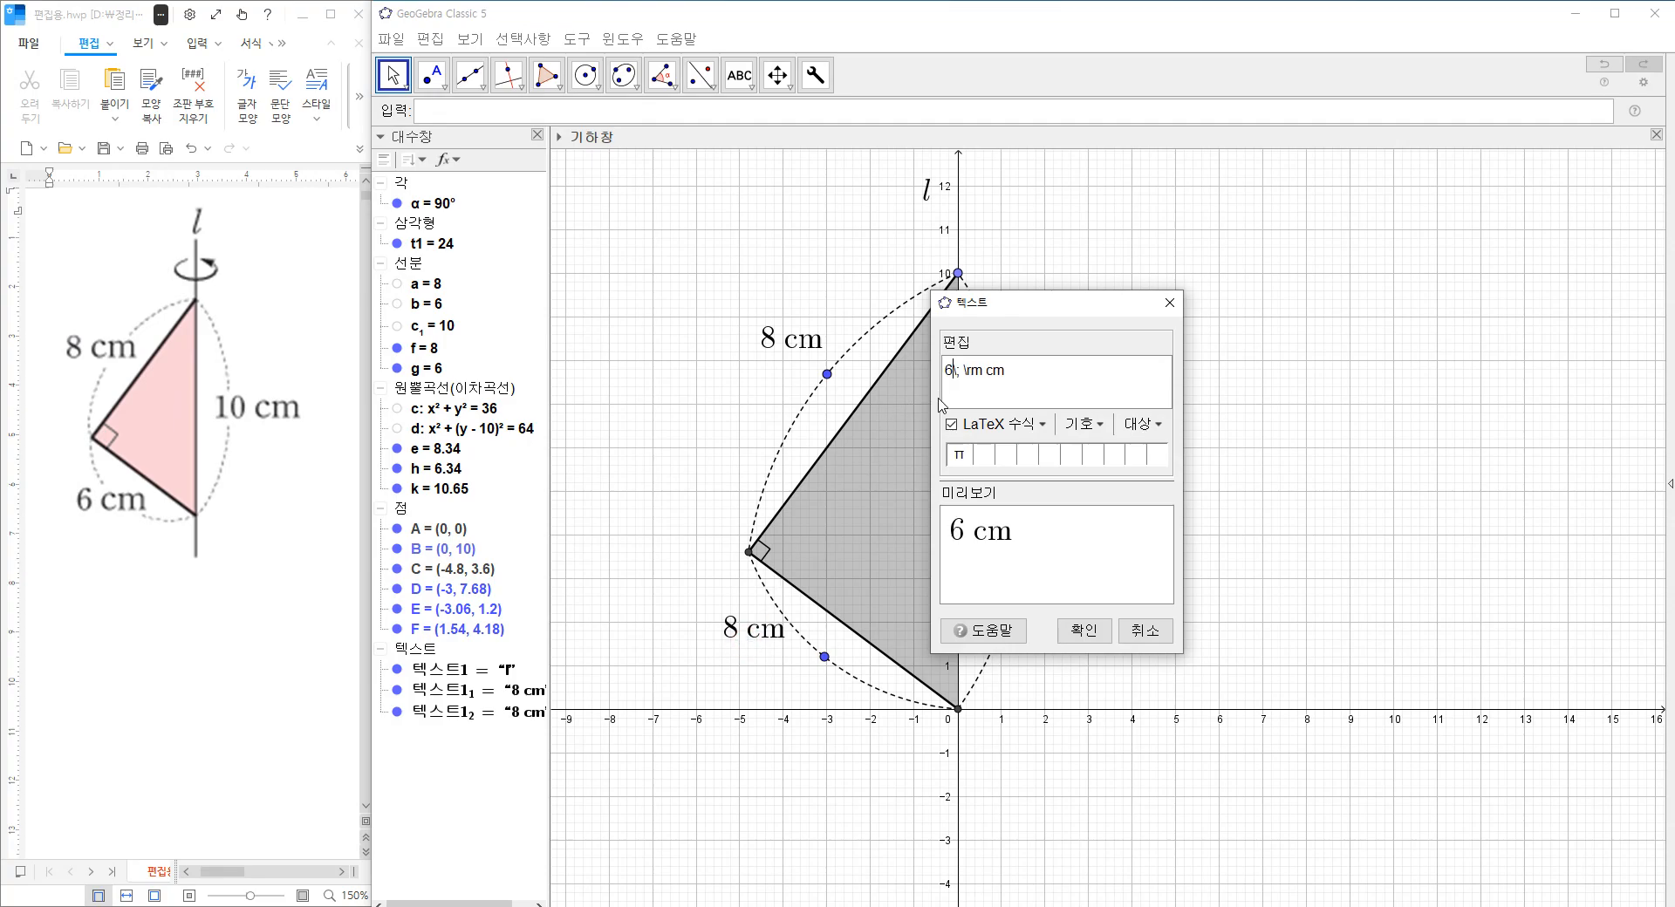
left_click(1082, 631)
left_click(765, 663)
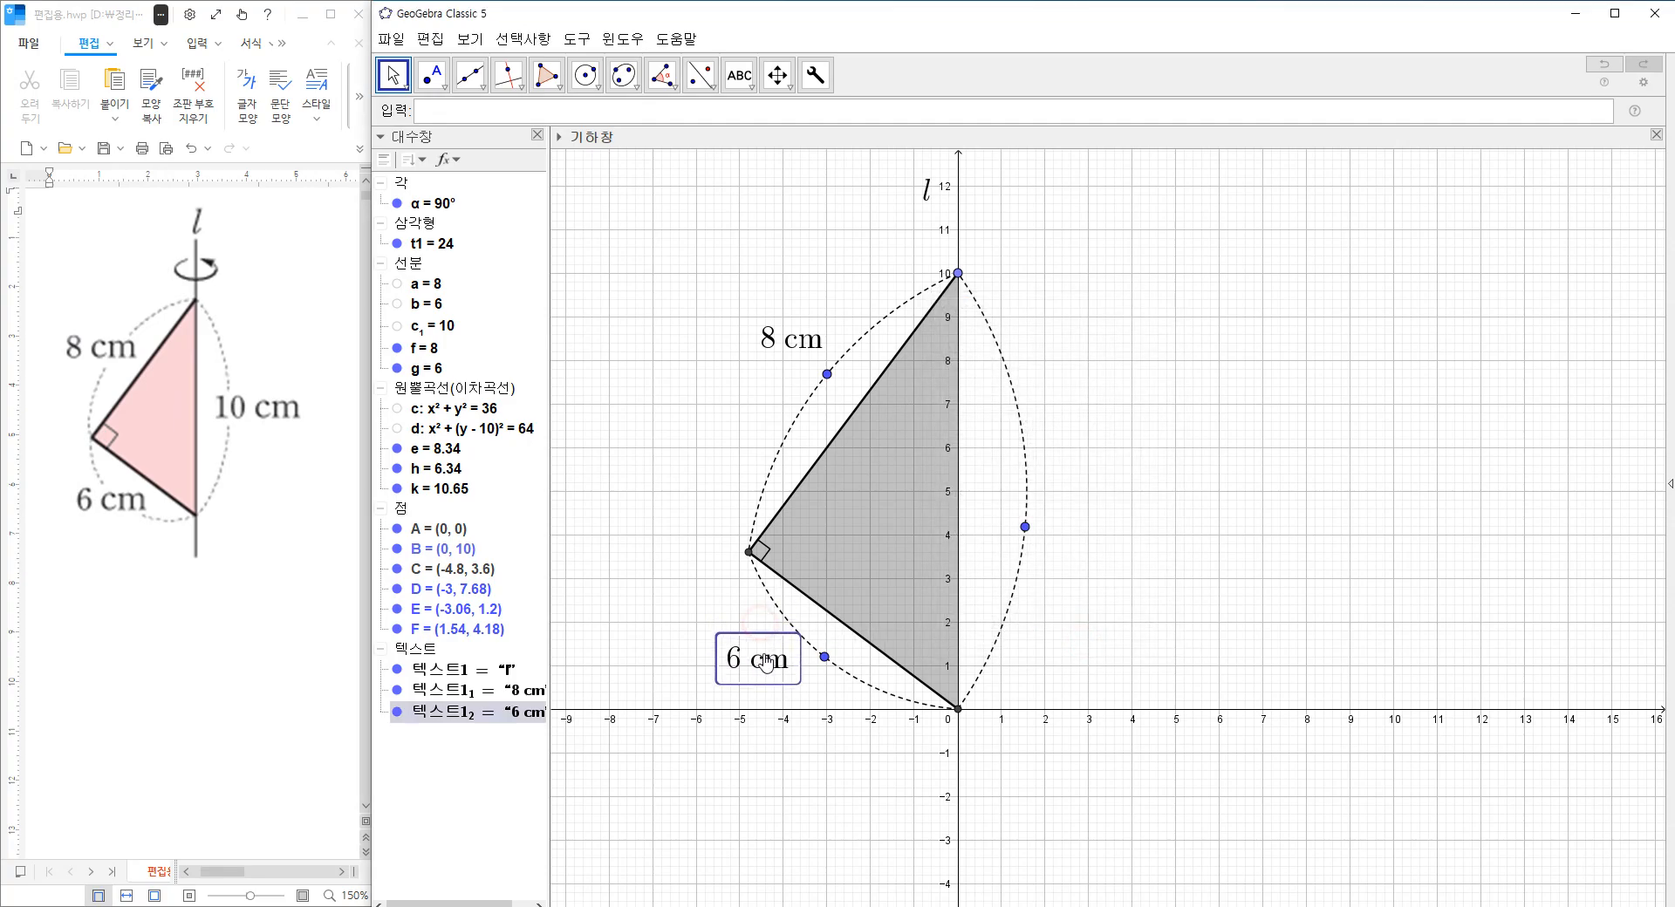
Place another copy of the length label to the right of the triangle and change its number to 10.
key("ctrl+v")
double_click(1087, 529)
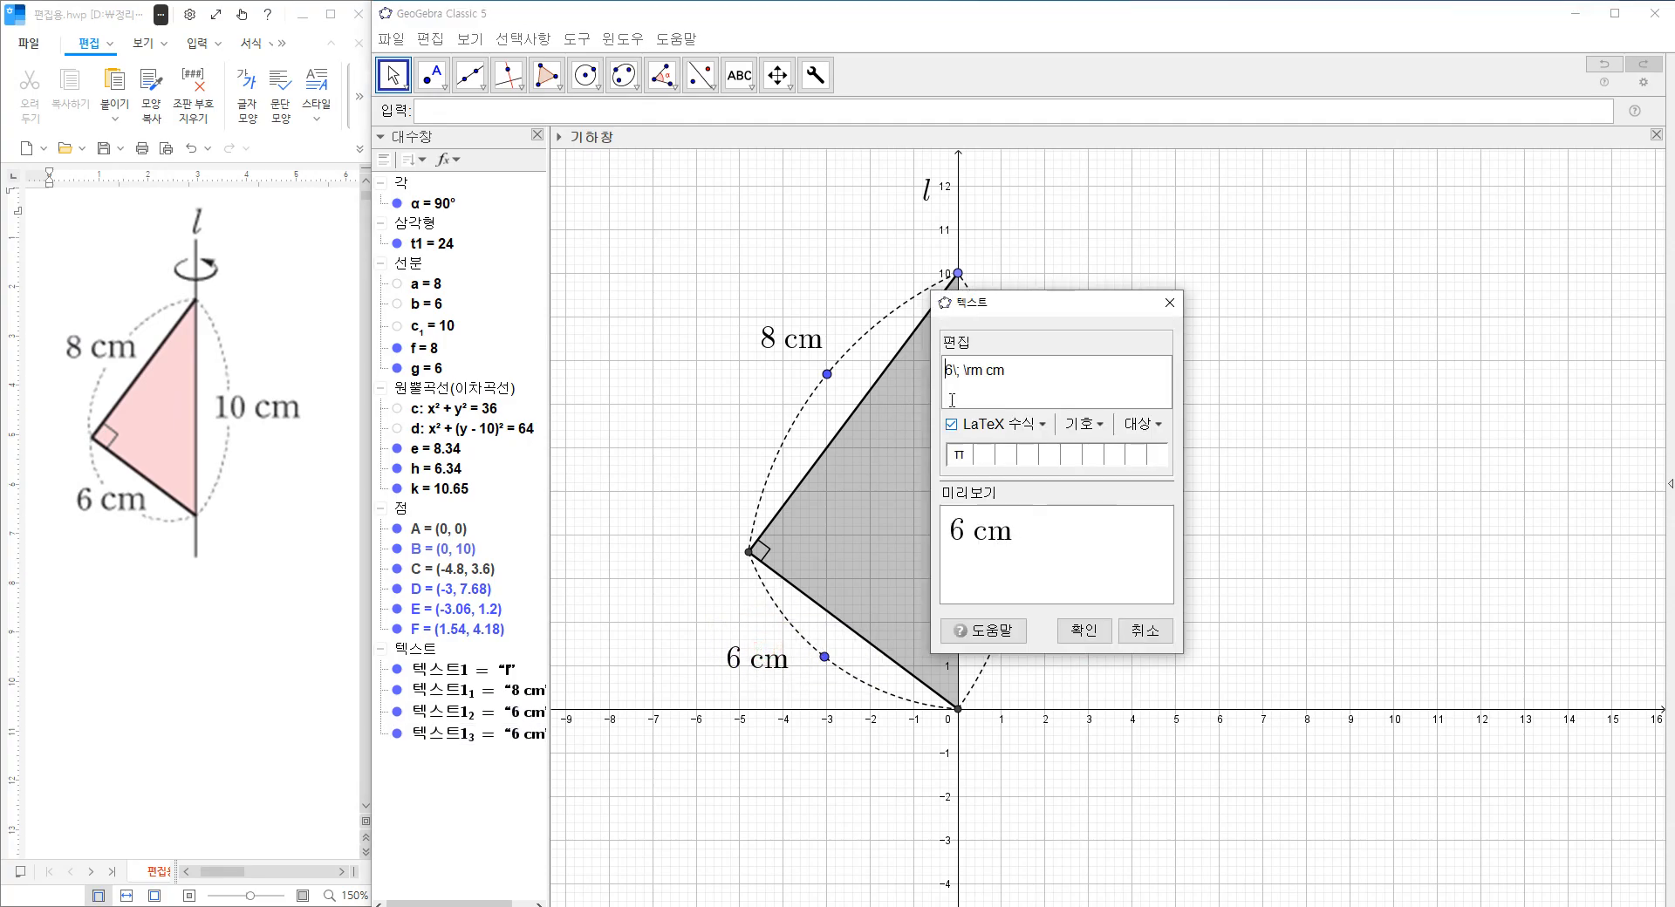
left_click(950, 373)
key("BackSpace")
type("10")
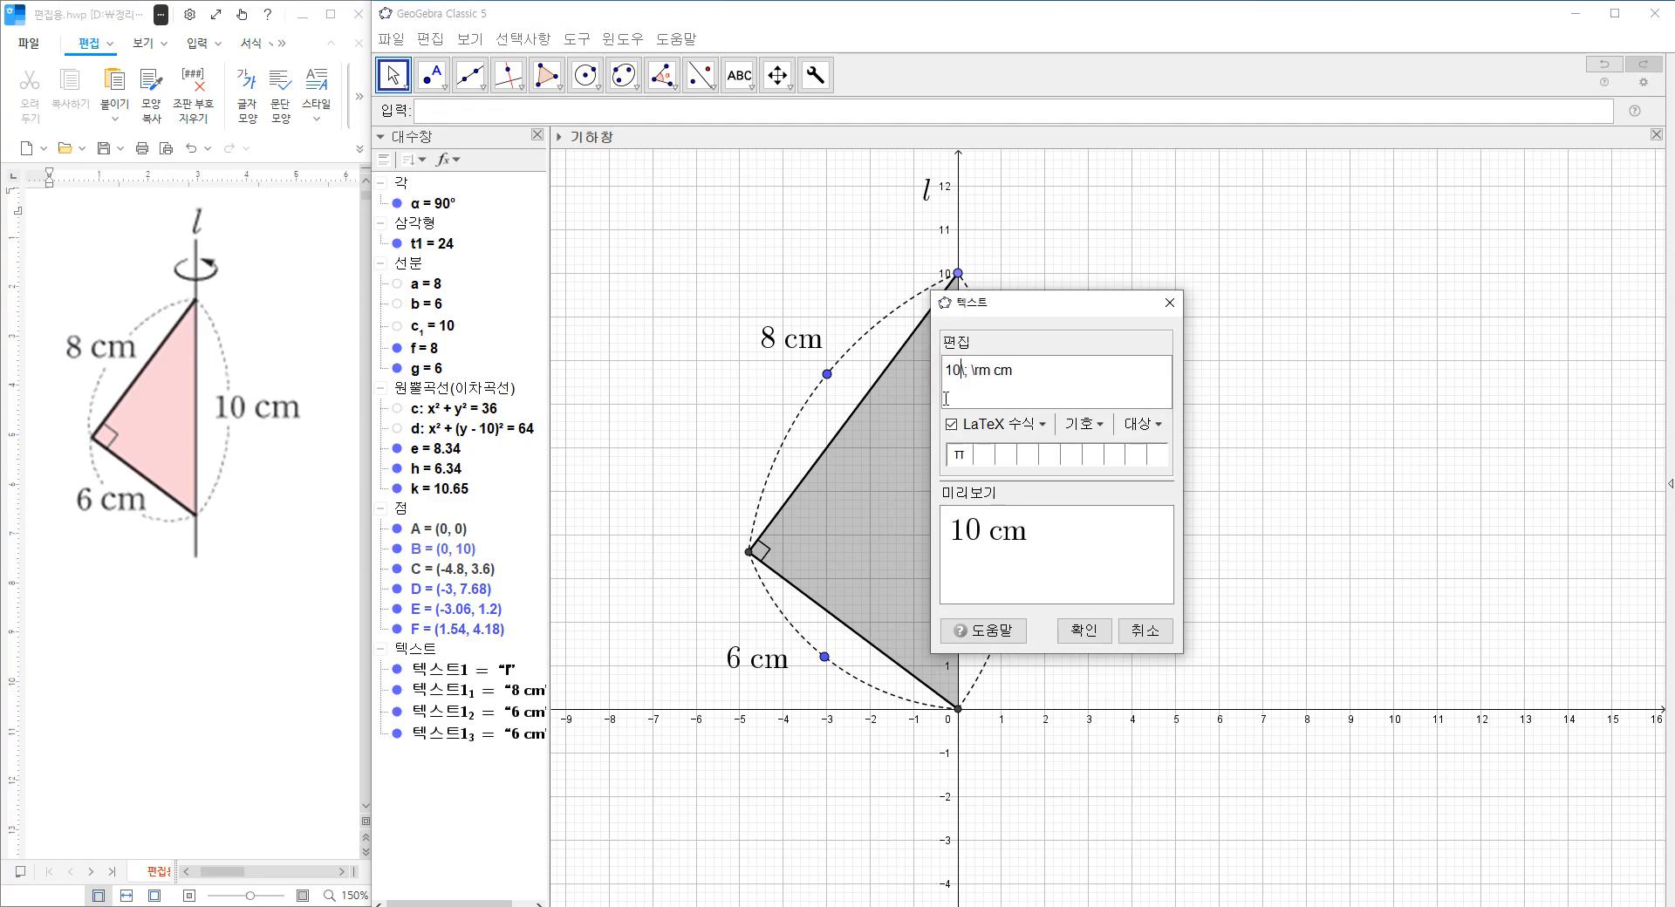
left_click(1082, 632)
Refine the dashed arcs by moving their middle points to about (0.78, 5.06), (-3.26, 7.54) and (-3.08, 1.2).
left_click_drag(1022, 525, 993, 489)
left_click_drag(827, 373, 816, 381)
left_click_drag(821, 668, 820, 668)
Select the 8 cm, 6 cm and 10 cm labels together and open their colour settings.
left_click(775, 338)
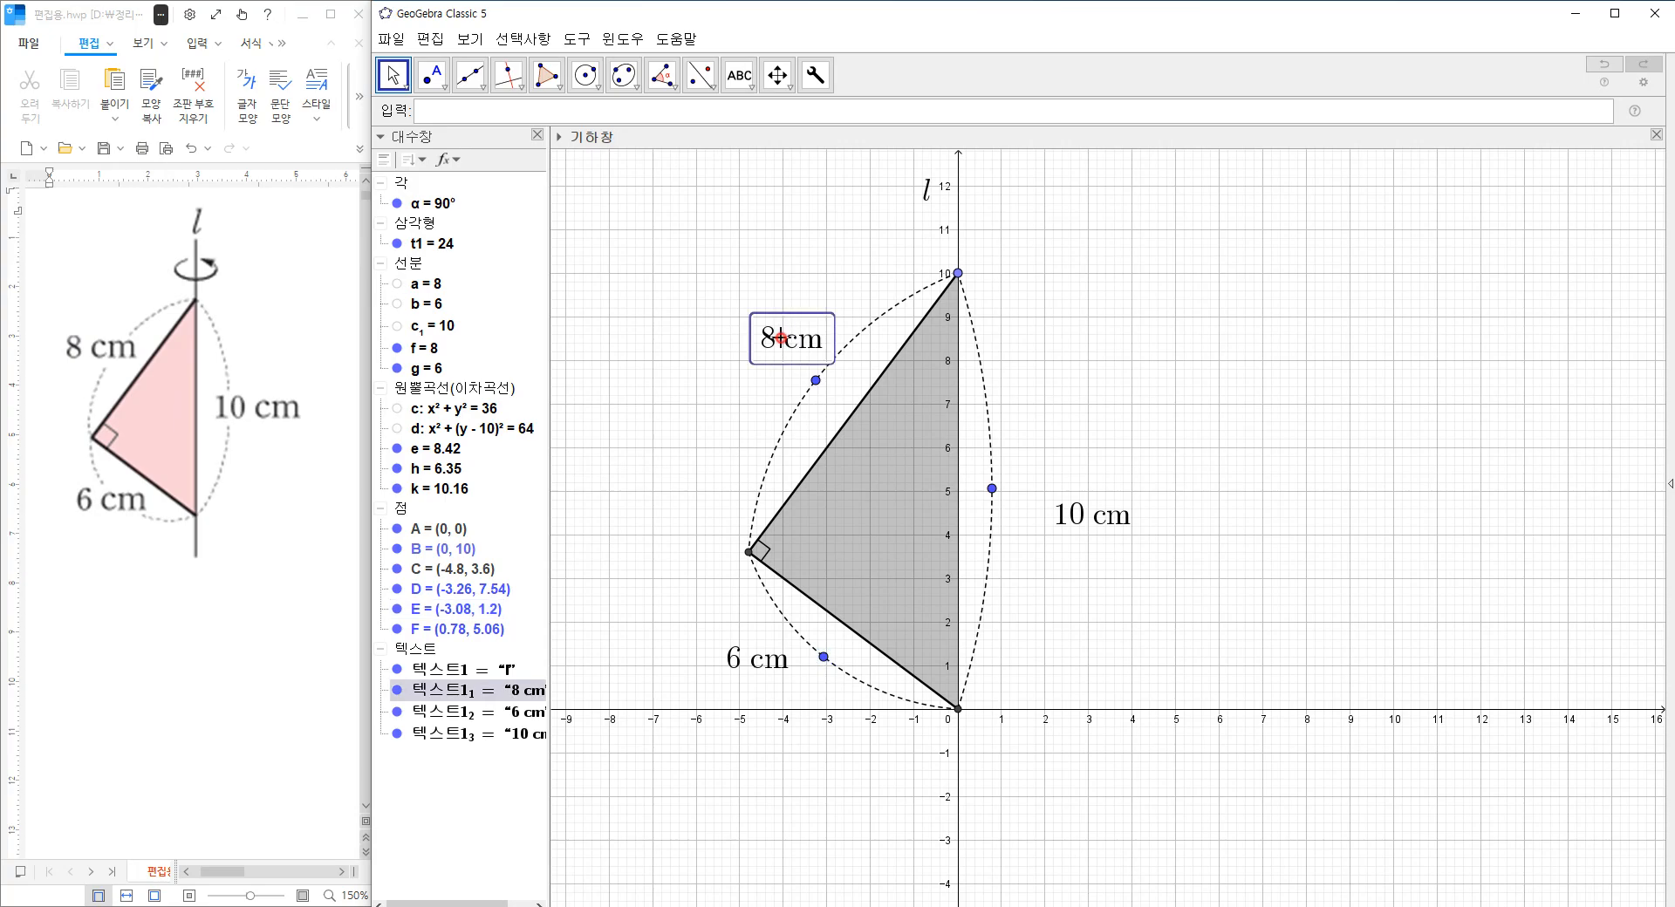
left_click(740, 658, "ctrl")
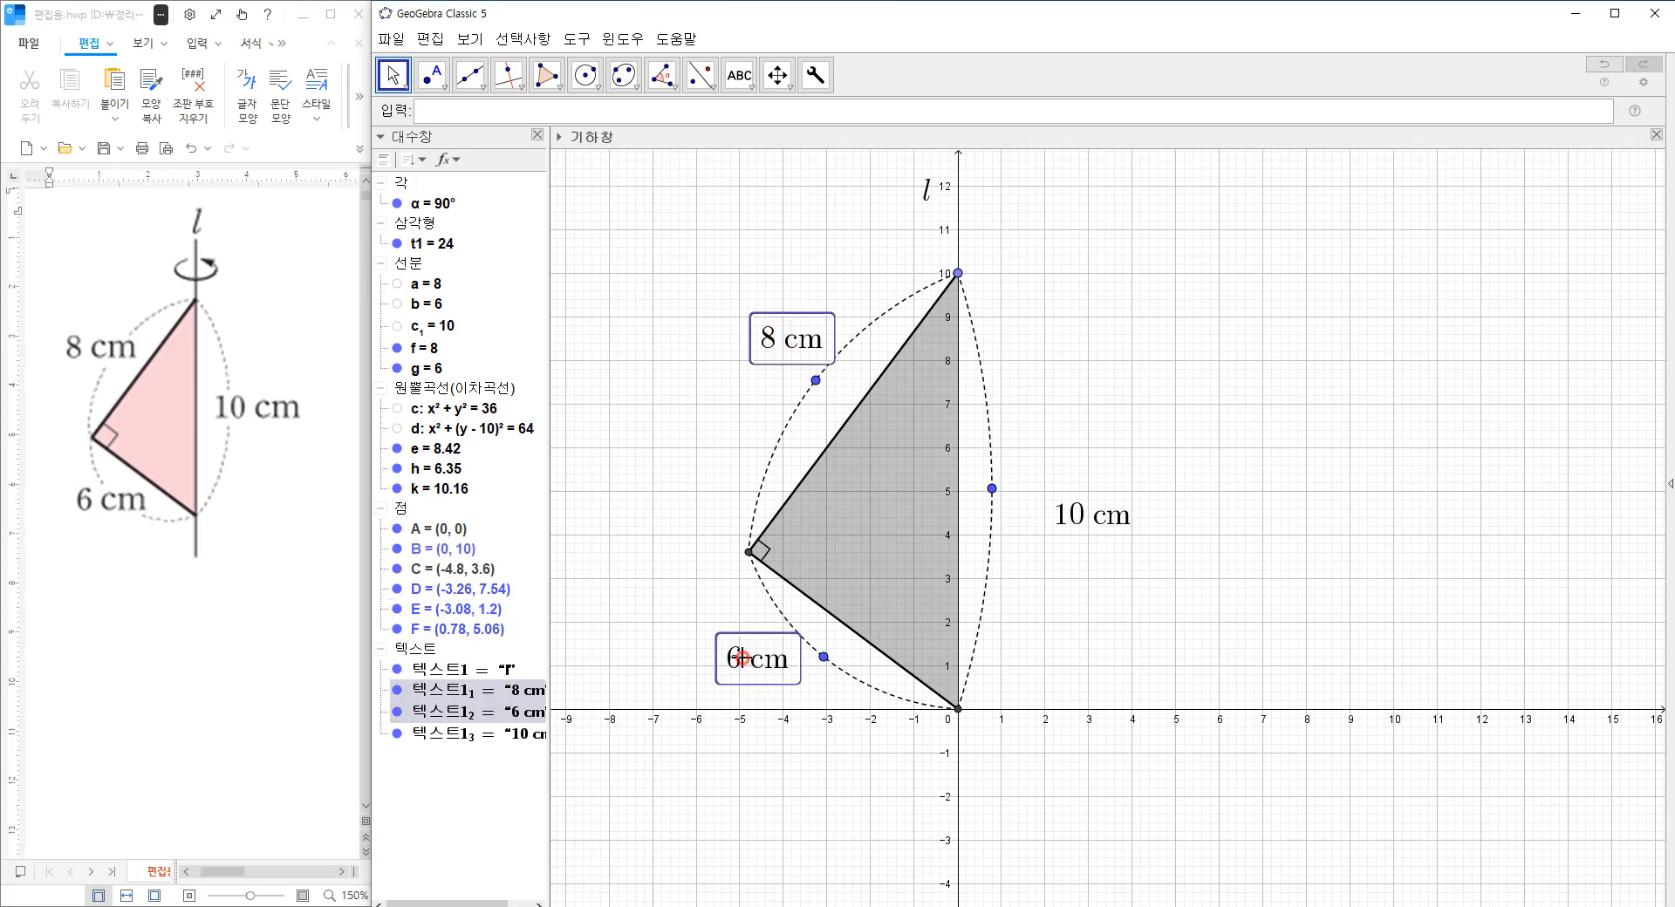
left_click(1072, 523, "ctrl")
right_click(1072, 522)
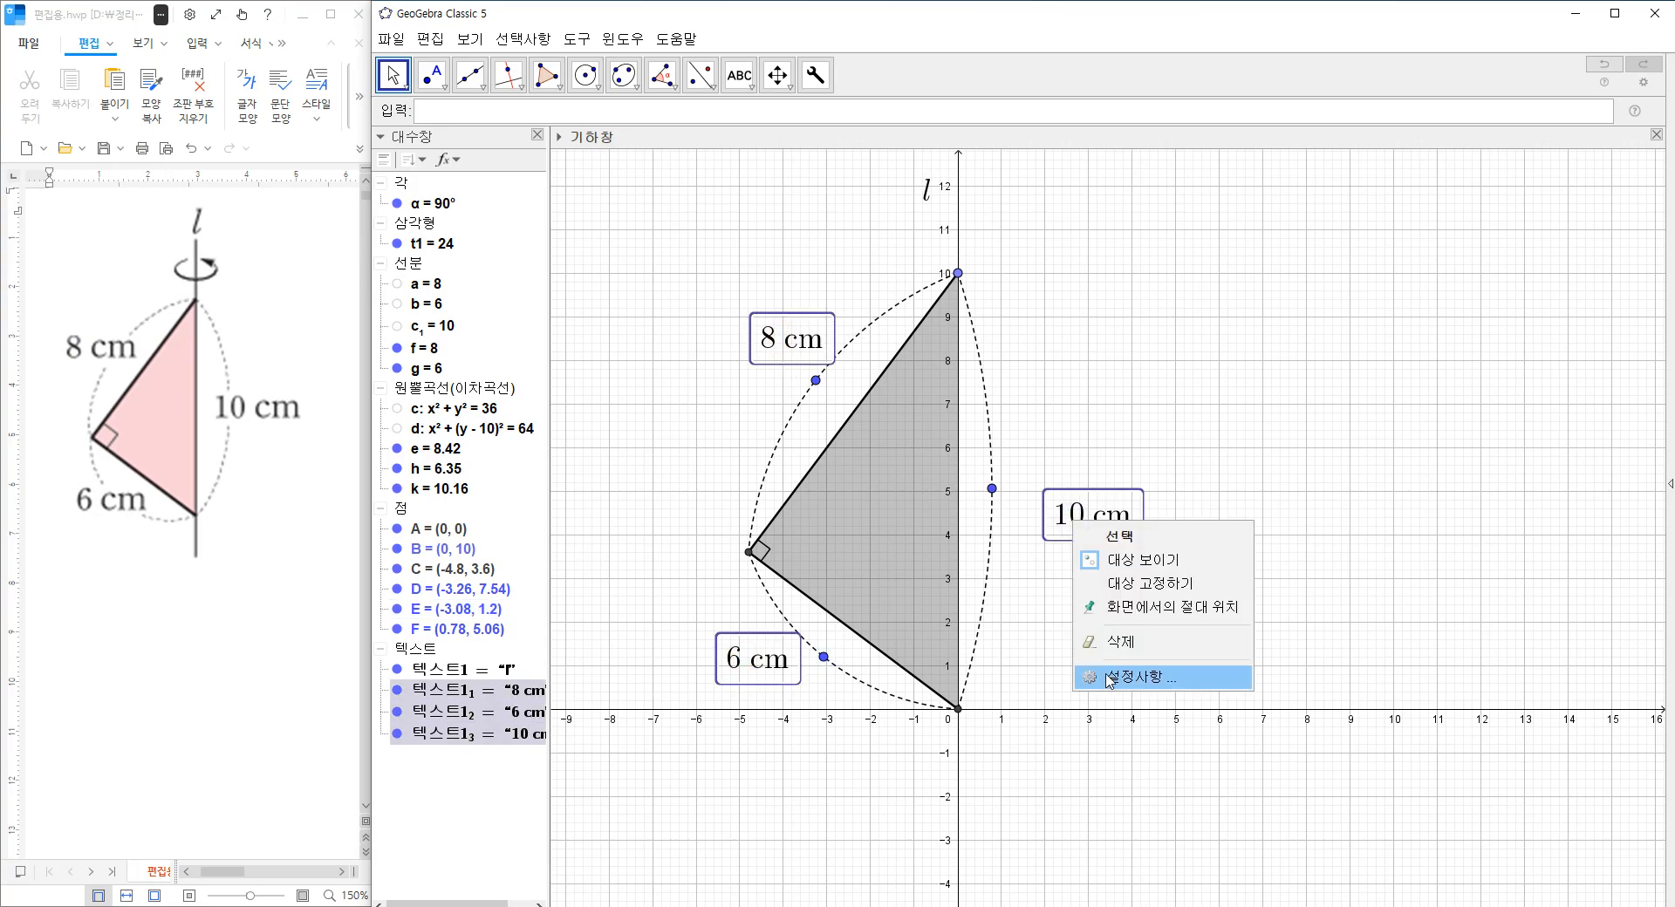
left_click(1150, 677)
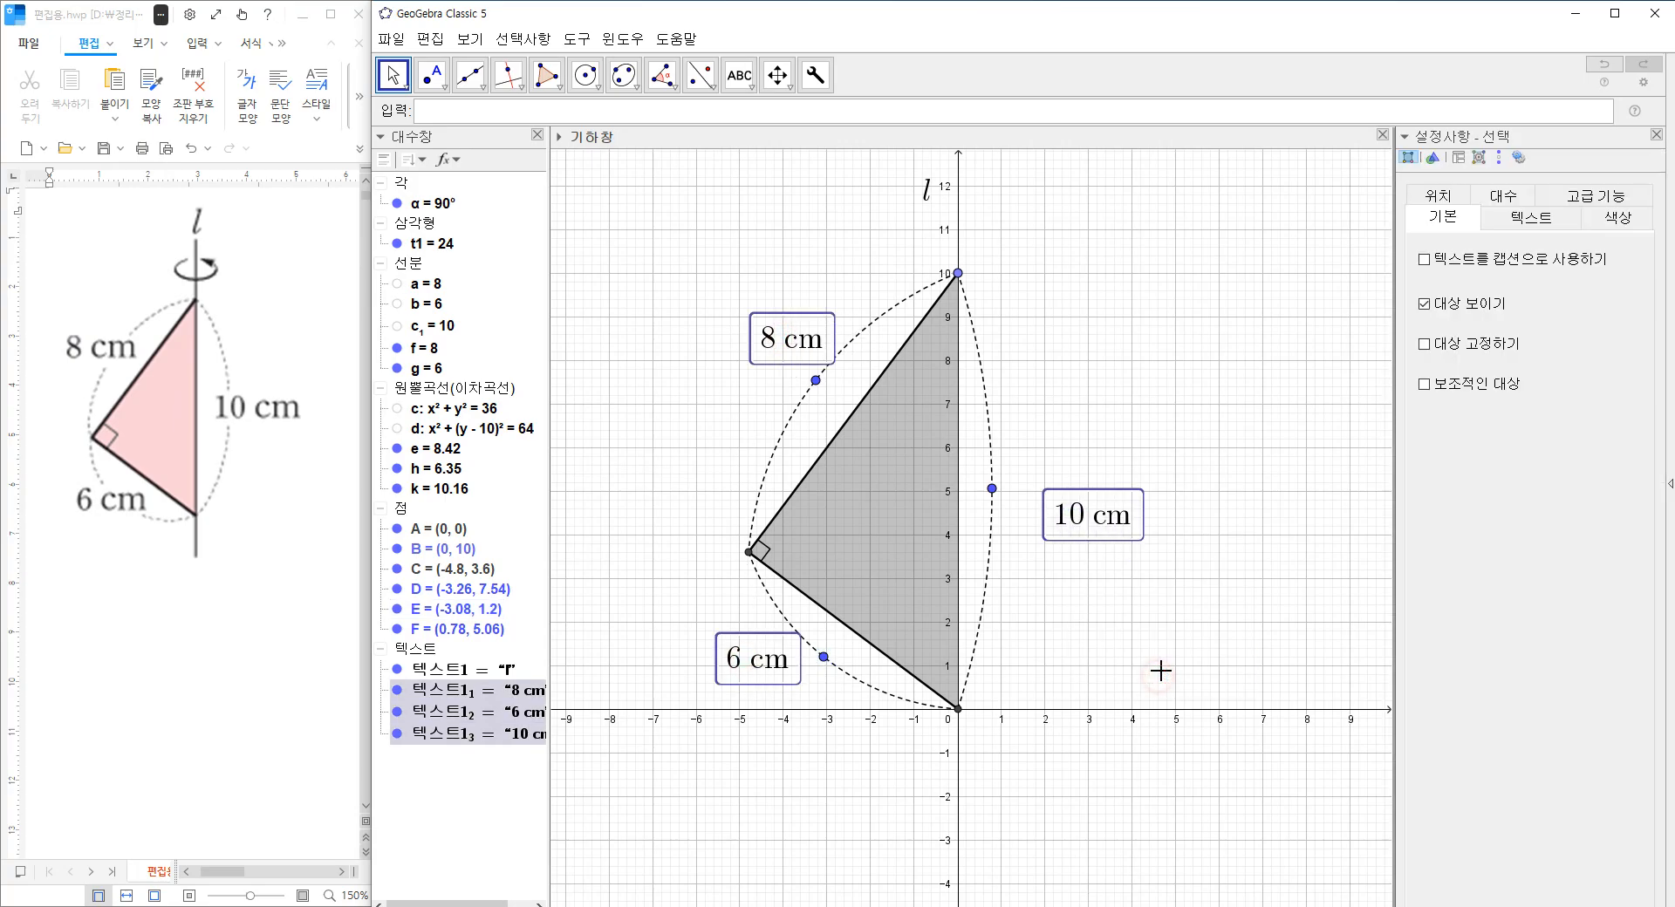
left_click(1602, 216)
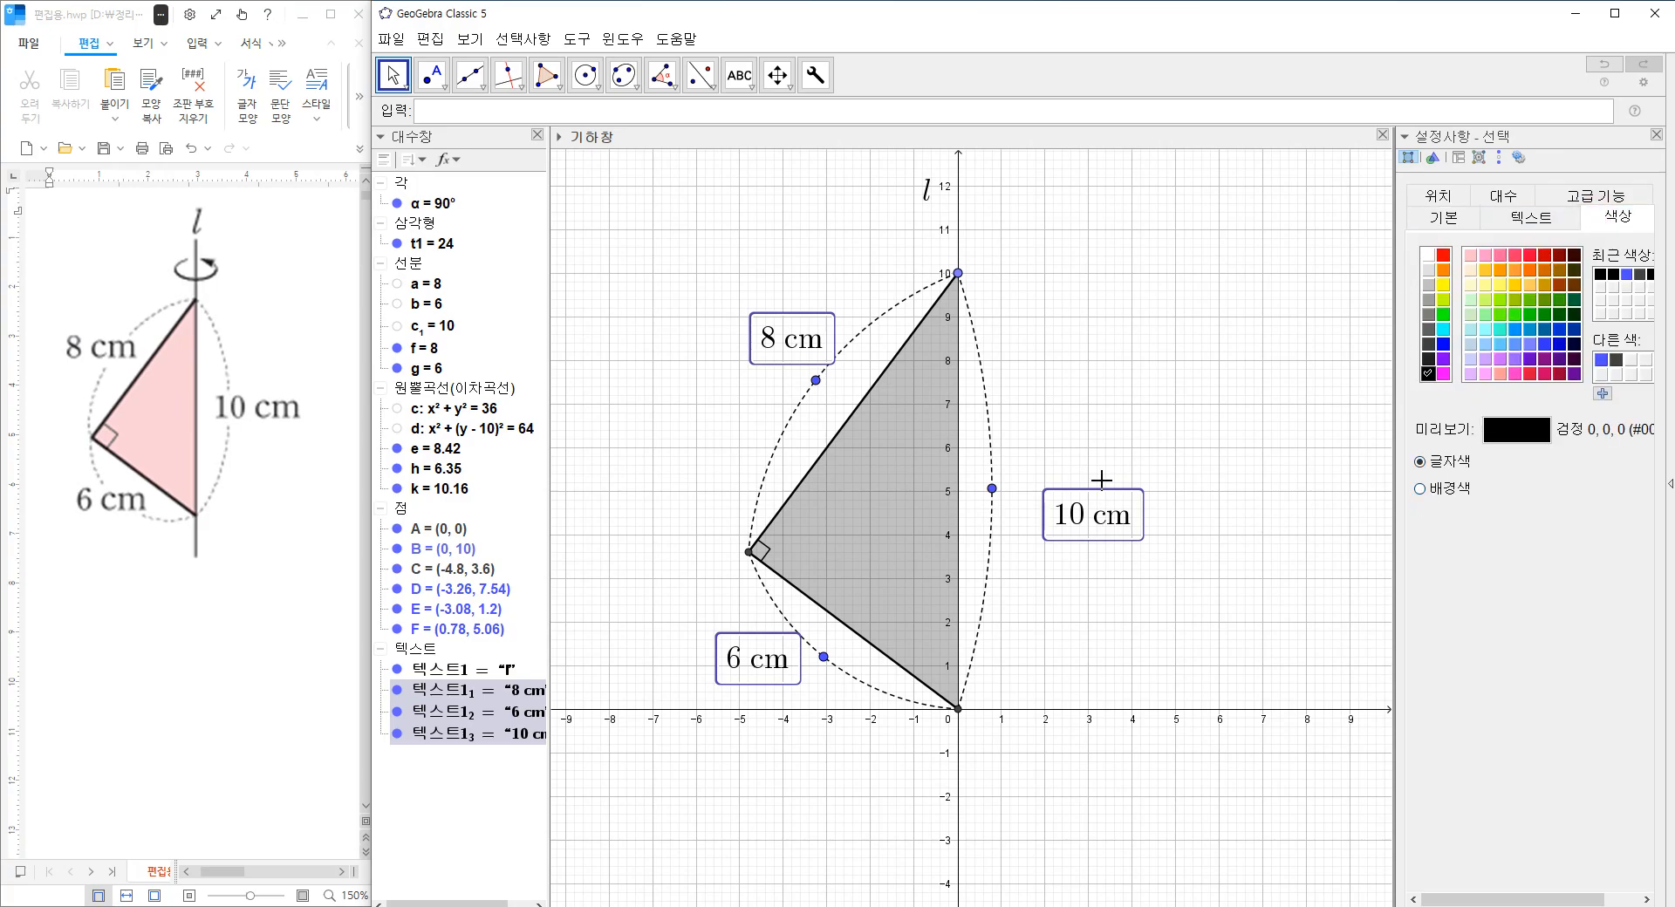
Place the 10 cm label over its dashed arc, give it a white background and move the arc's middle point to about (1.34, 4.92).
left_click(1190, 593)
left_click_drag(1118, 528, 1046, 506)
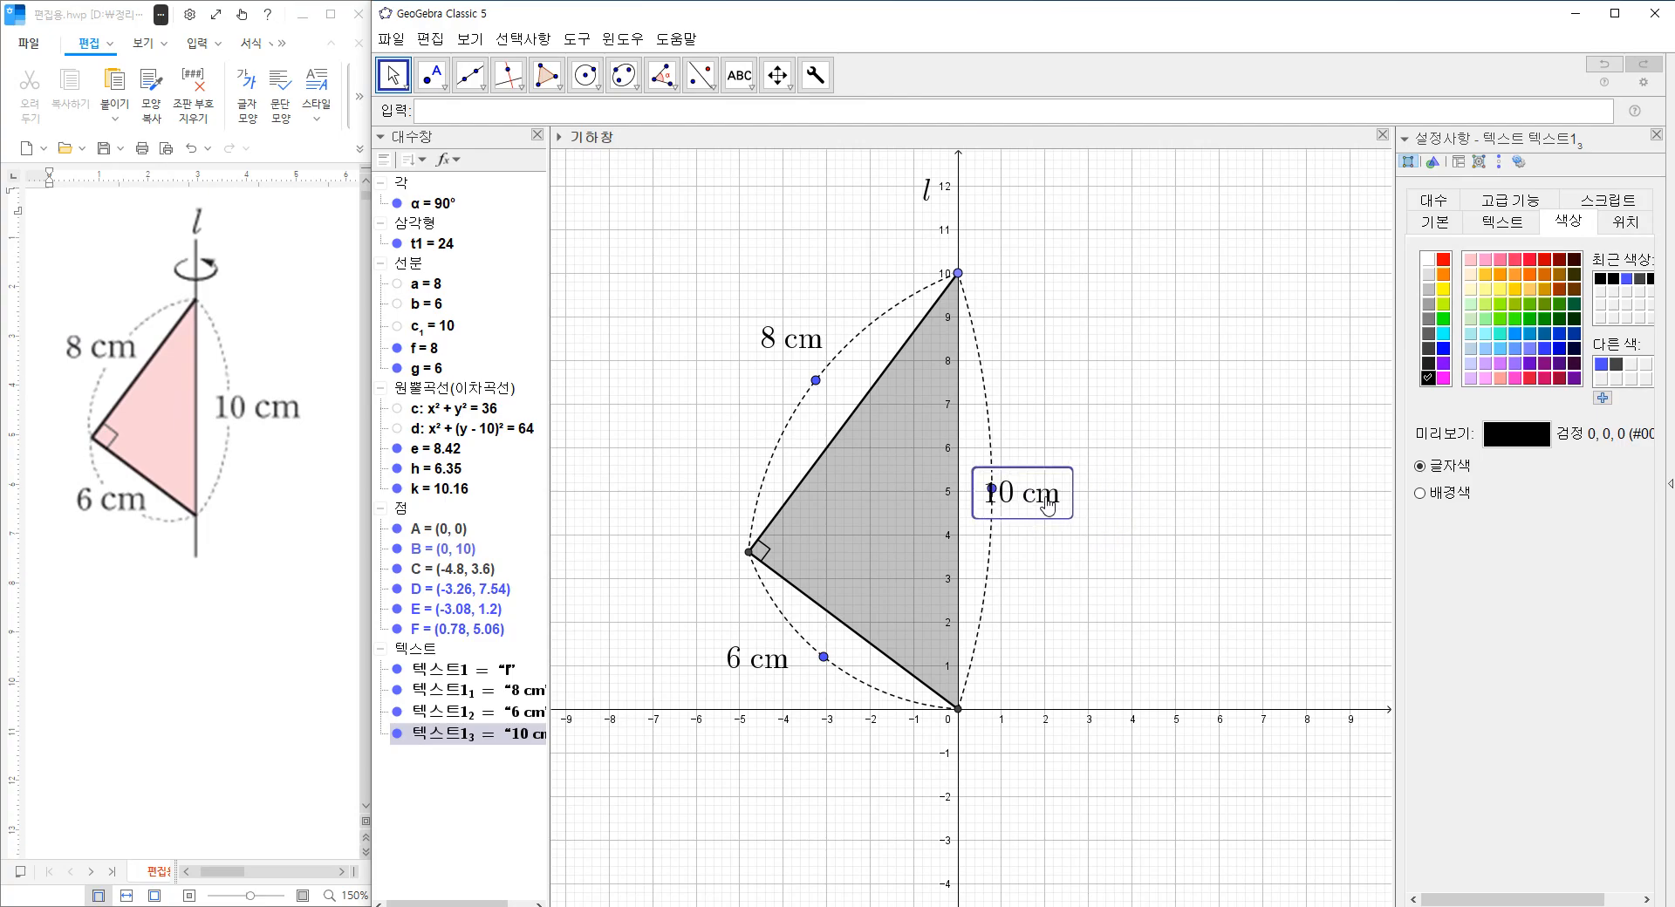
left_click(1024, 561)
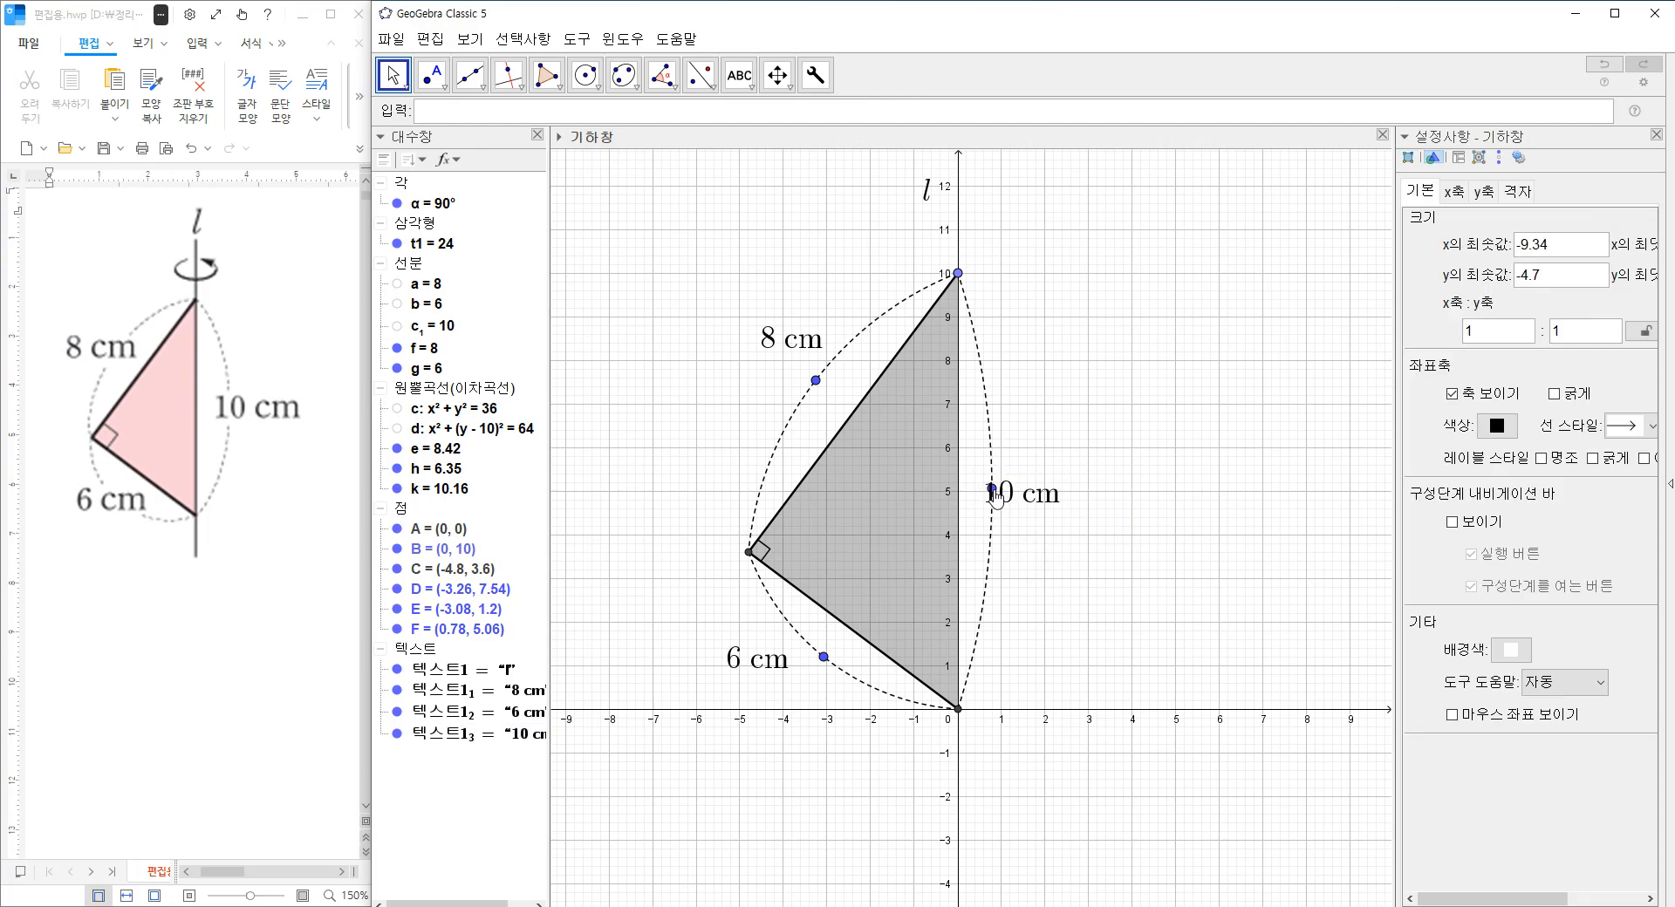
left_click(1021, 504)
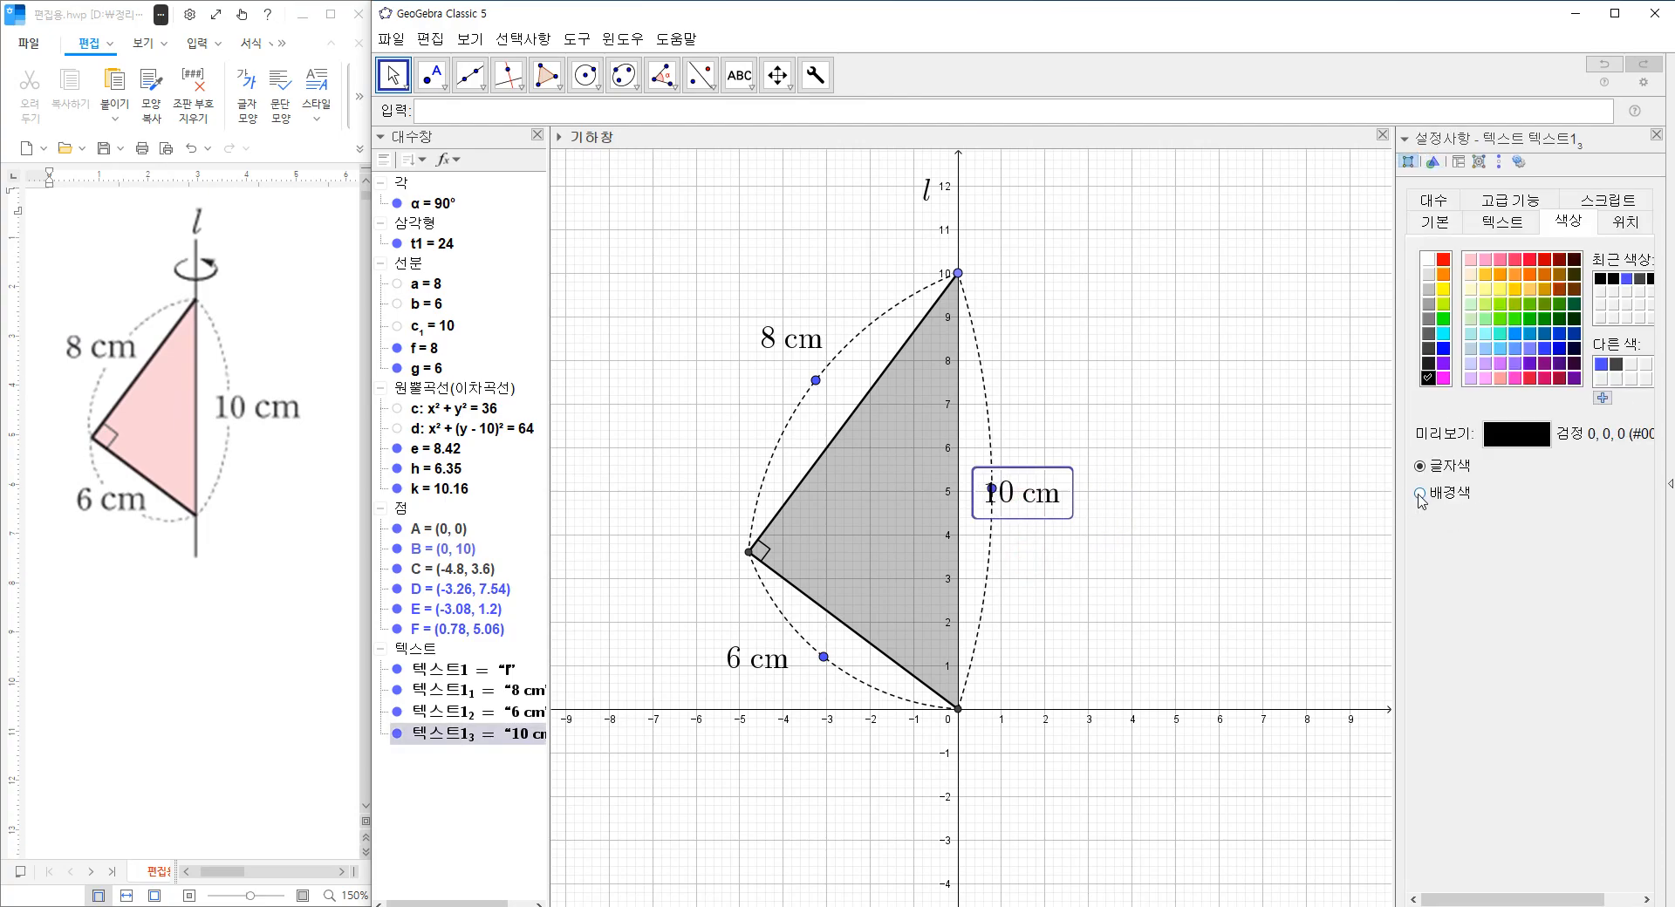
left_click(1420, 494)
left_click(1428, 259)
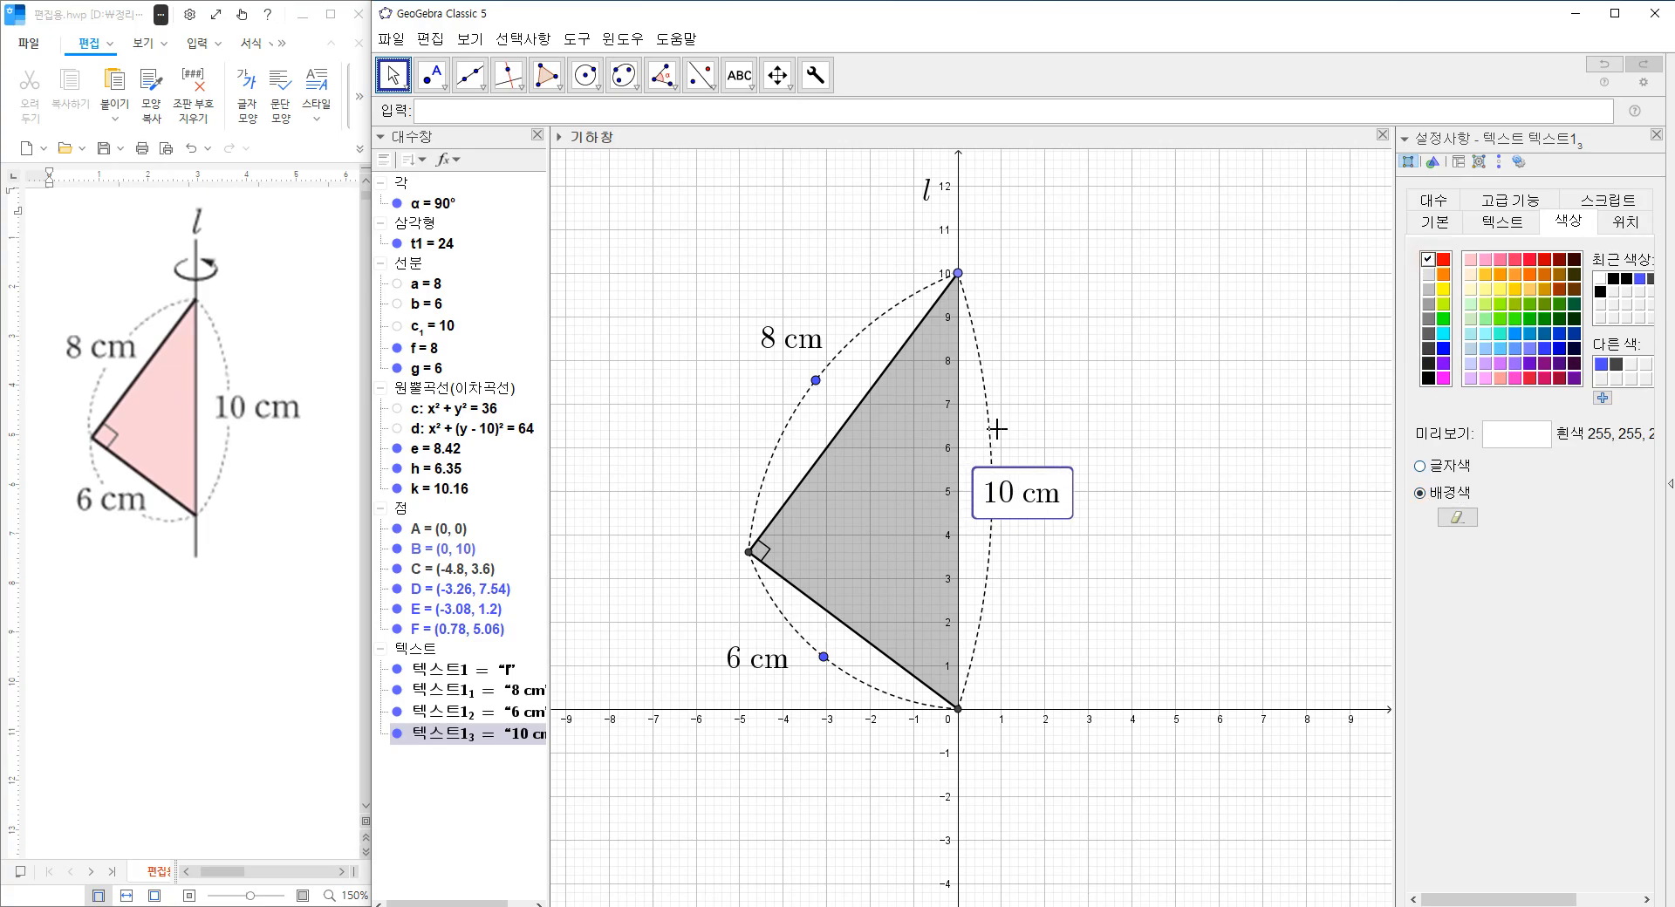
left_click(1053, 420)
left_click_drag(994, 503, 1021, 502)
Give the 6 cm label a white background and centre it on the lower leg's dashed arc.
left_click(758, 659)
left_click(1420, 494)
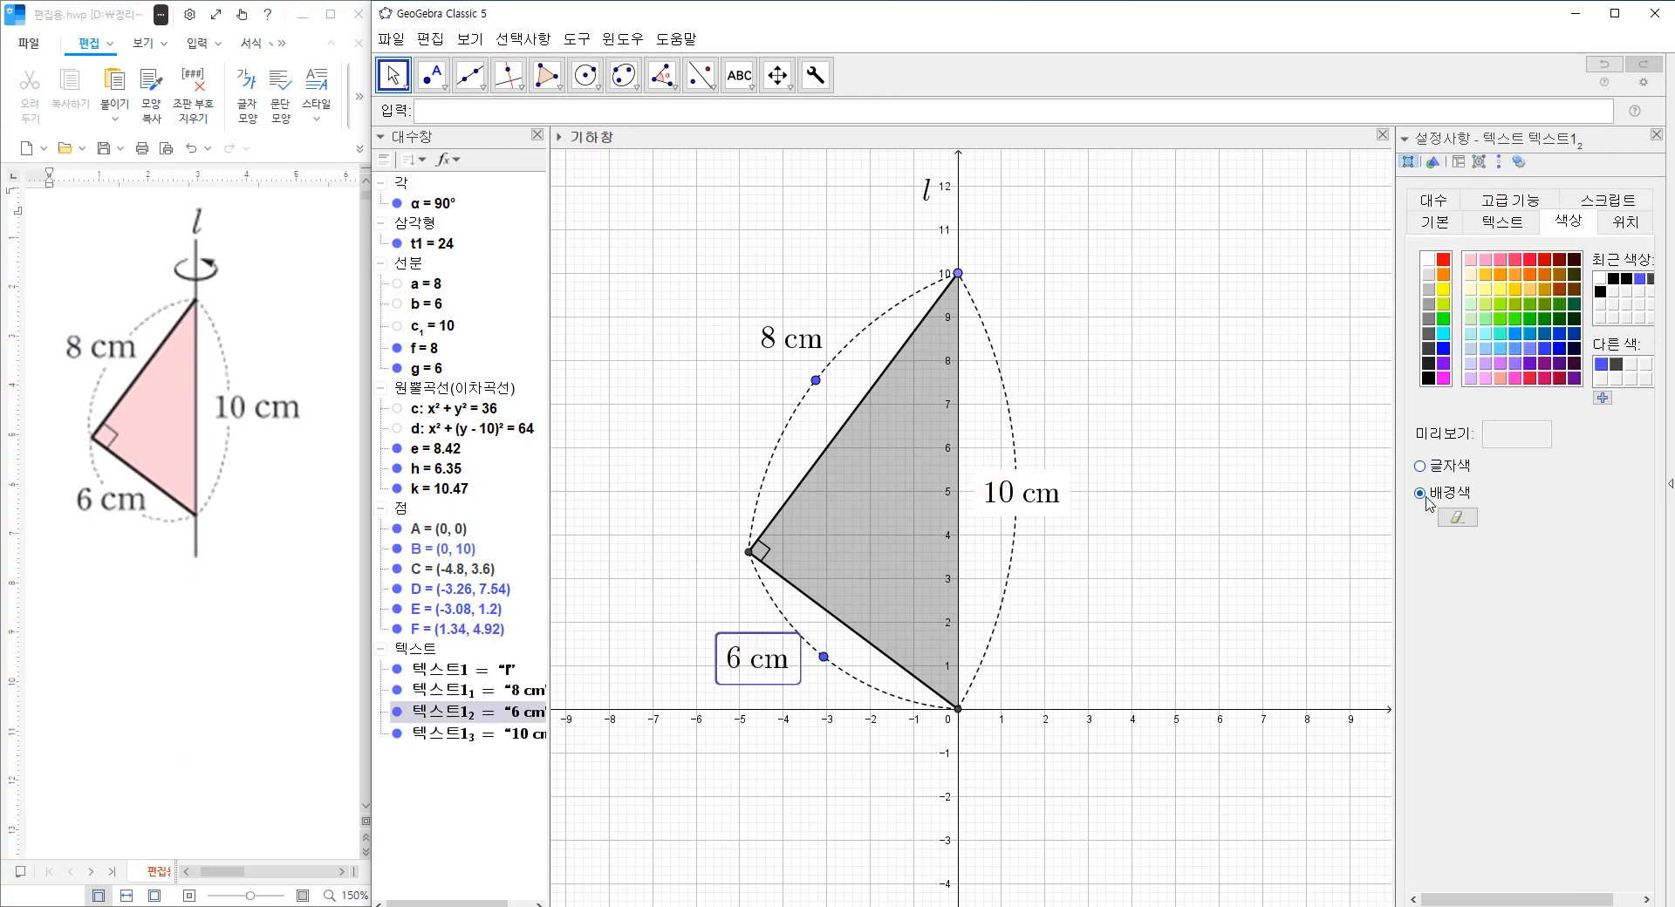
left_click(1428, 260)
left_click_drag(768, 660, 825, 671)
Give the 8 cm label a white background, move it onto the upper leg's dashed arc and close the settings.
left_click(785, 351)
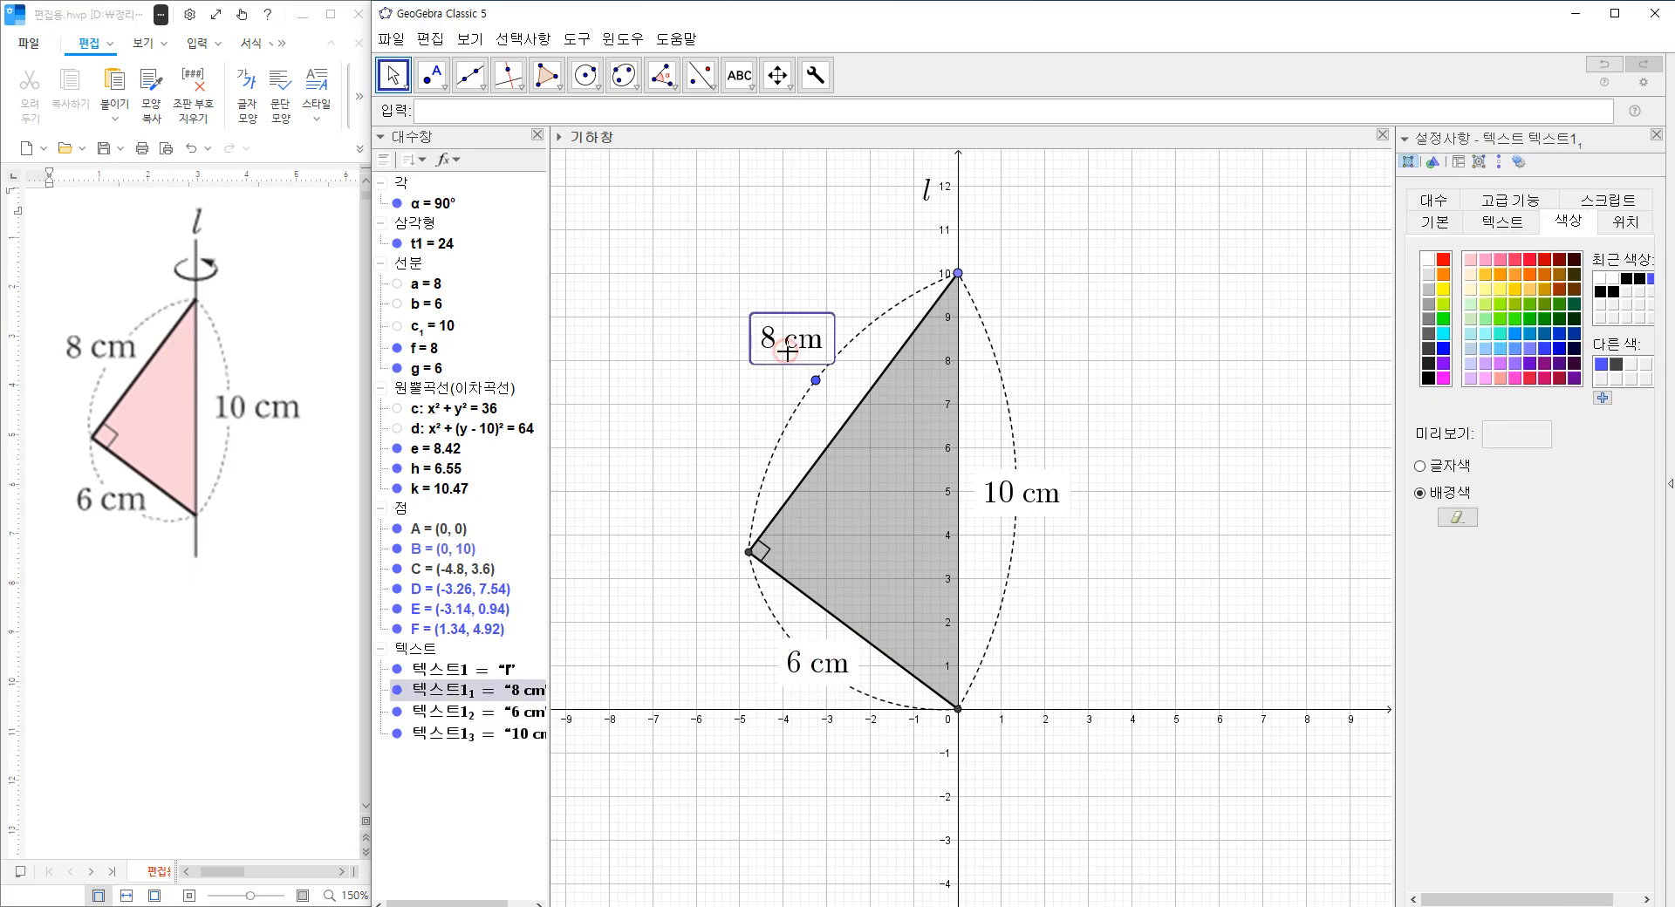
left_click(1428, 260)
left_click_drag(816, 338, 826, 383)
left_click(1655, 135)
right_click(1096, 298)
left_click(1054, 297)
right_click(1053, 296)
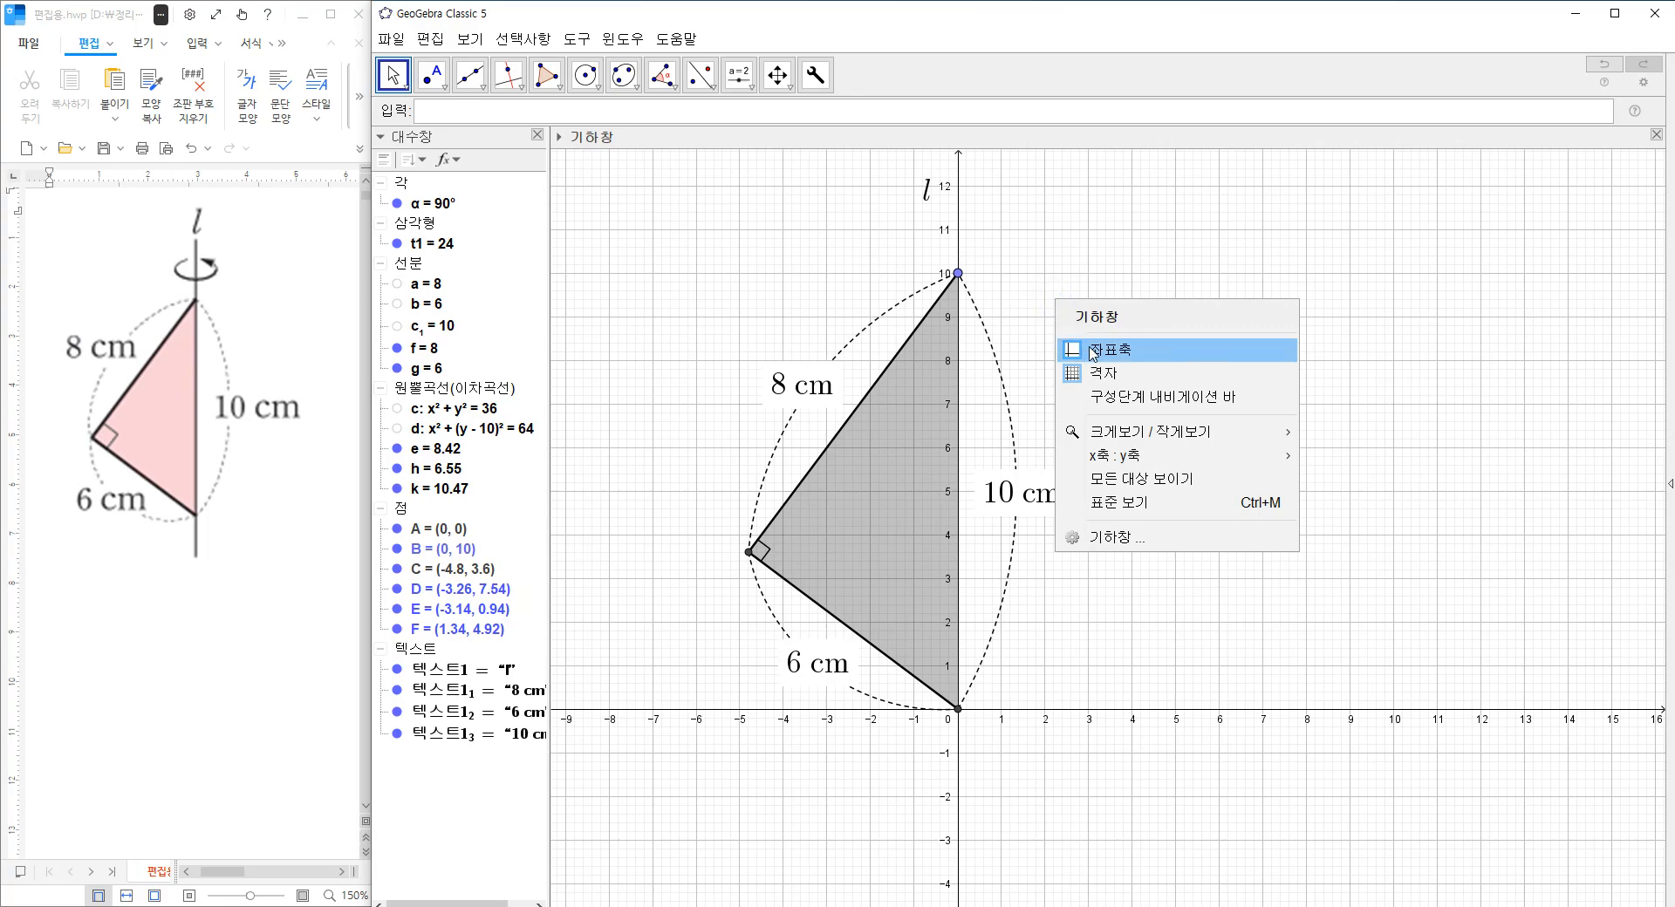
left_click(1393, 288)
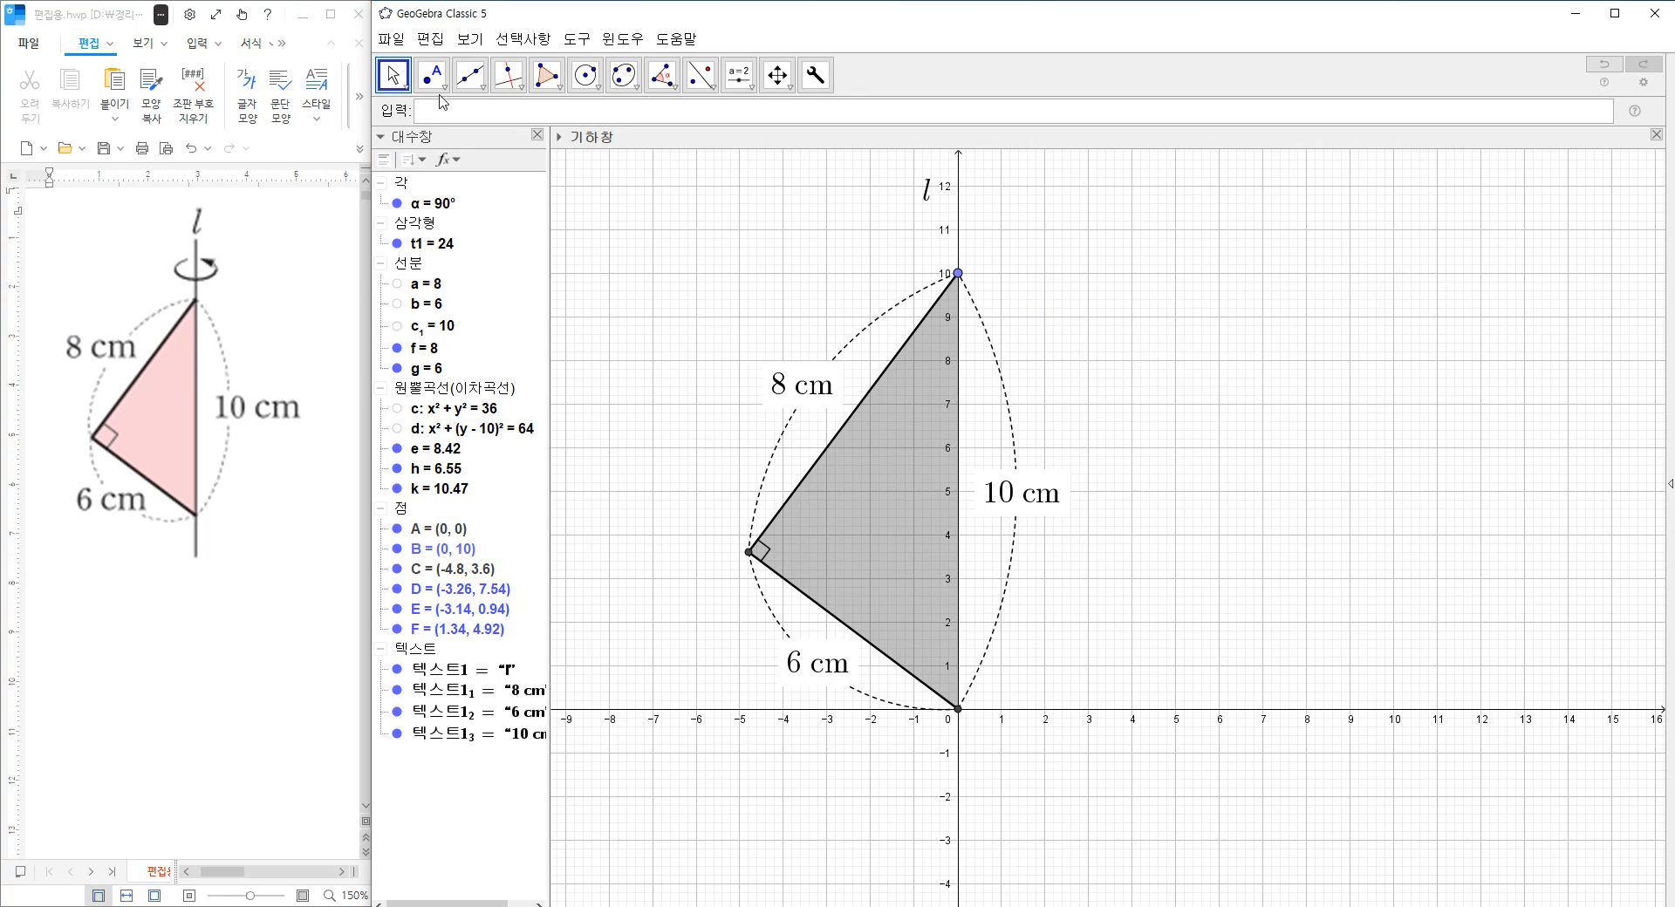
Draw a segment along the y-axis from (0, 12) to about (0, -2.14) as the rotation axis.
left_click(471, 75)
left_click(515, 141)
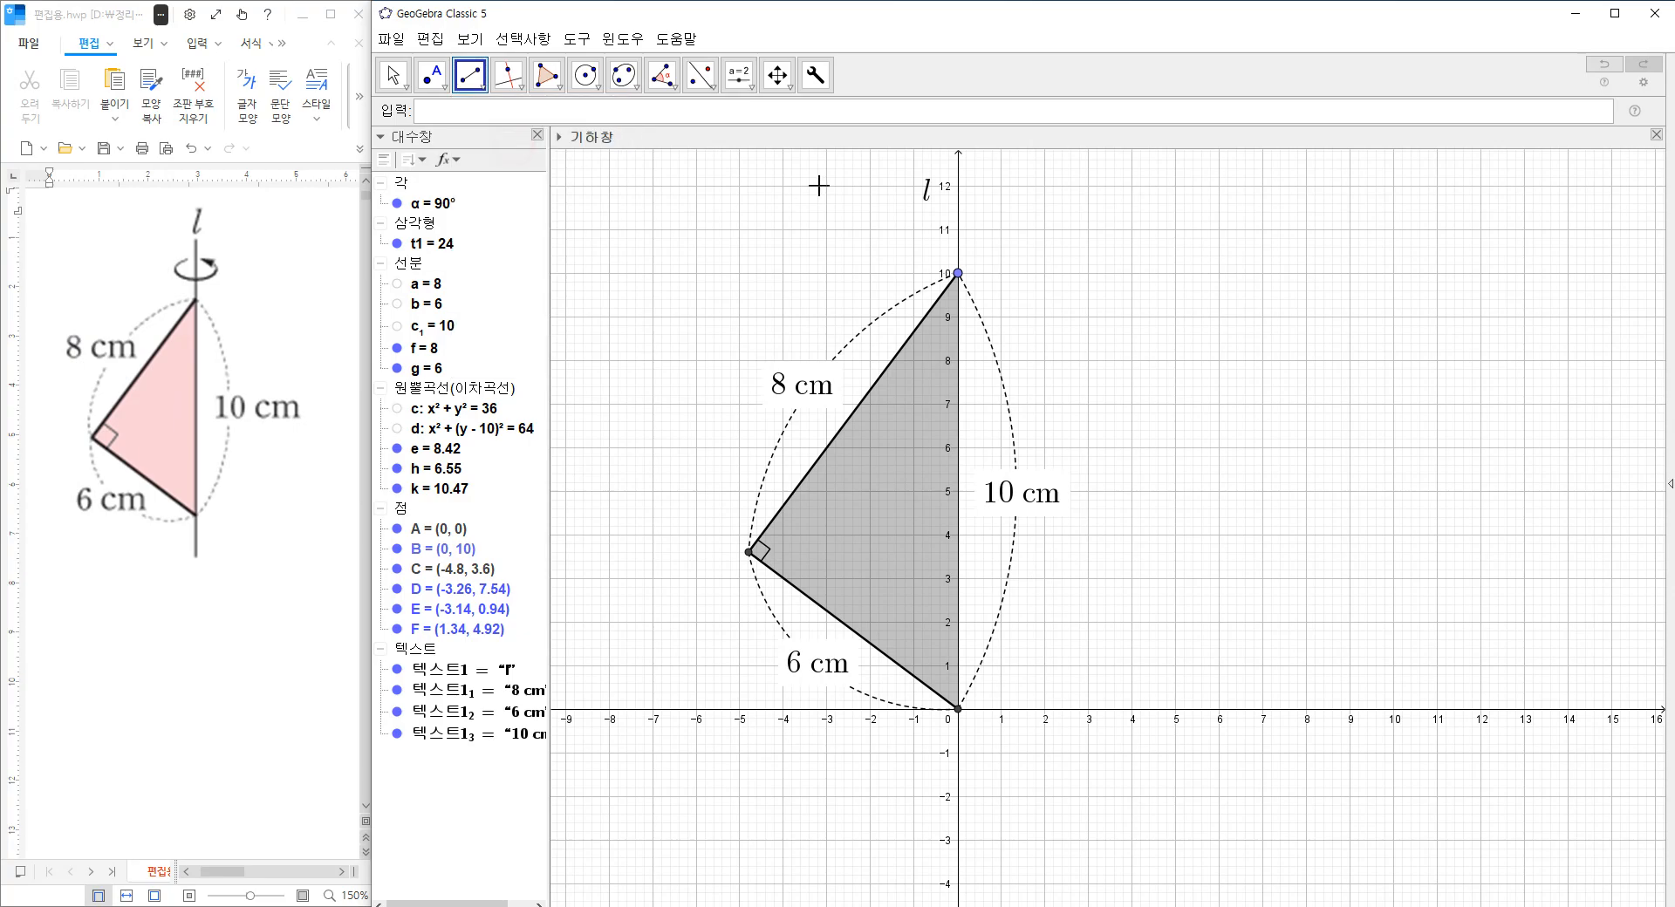
left_click(957, 186)
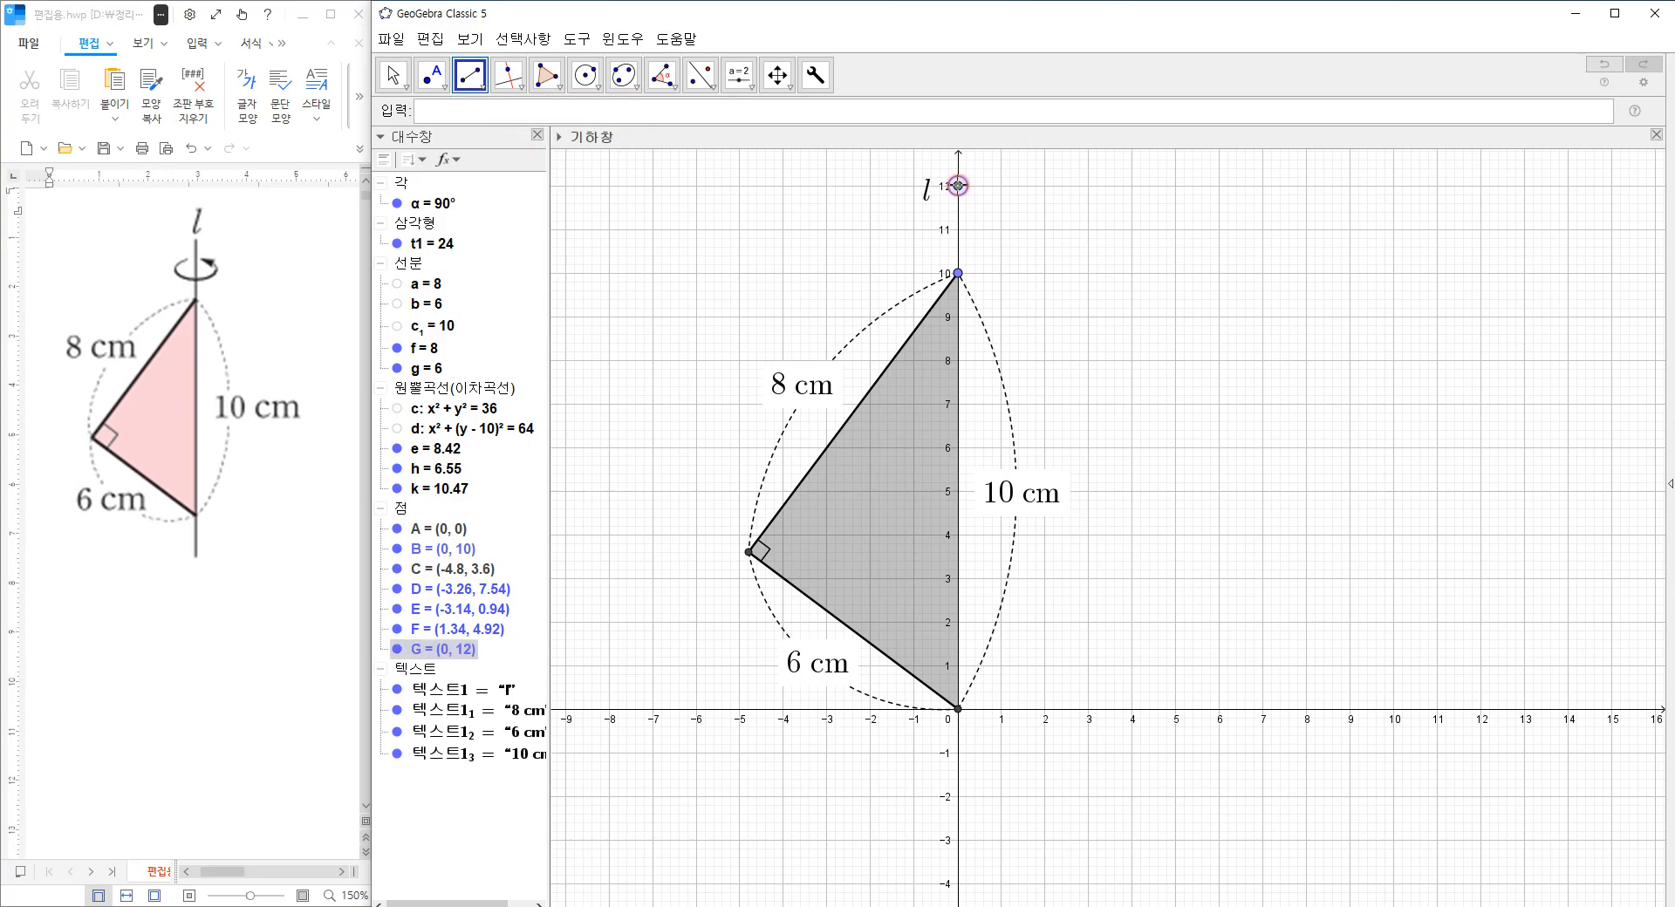
left_click(960, 801)
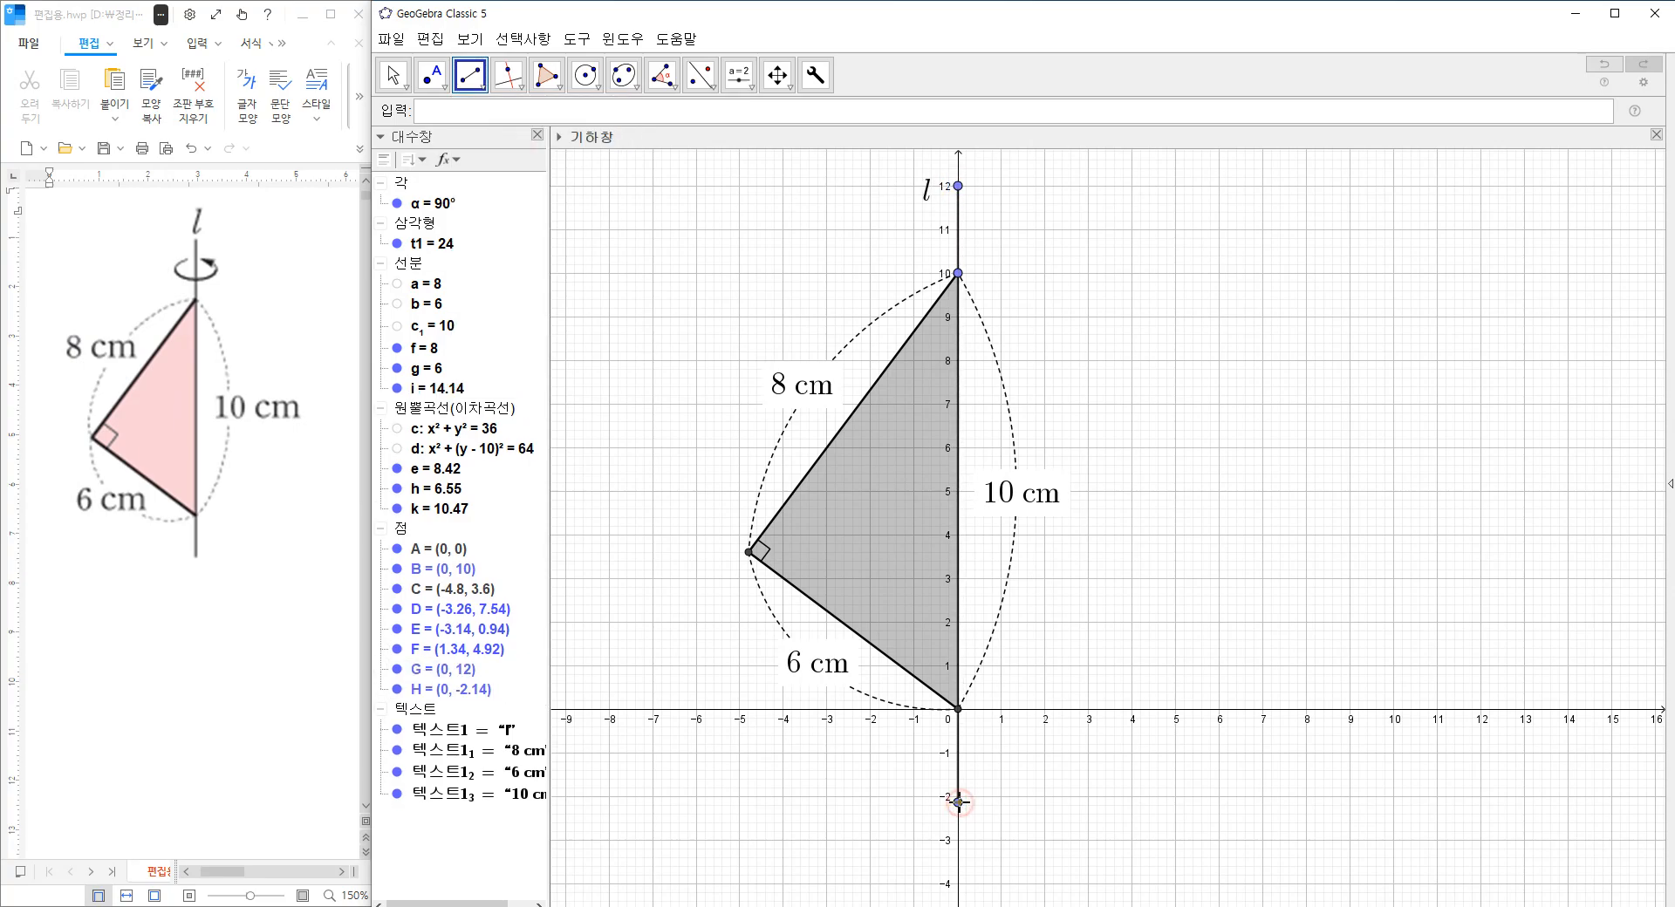
Adjust the line style of the vertical rotation-axis segment and close its settings.
left_click(394, 75)
right_click(957, 217)
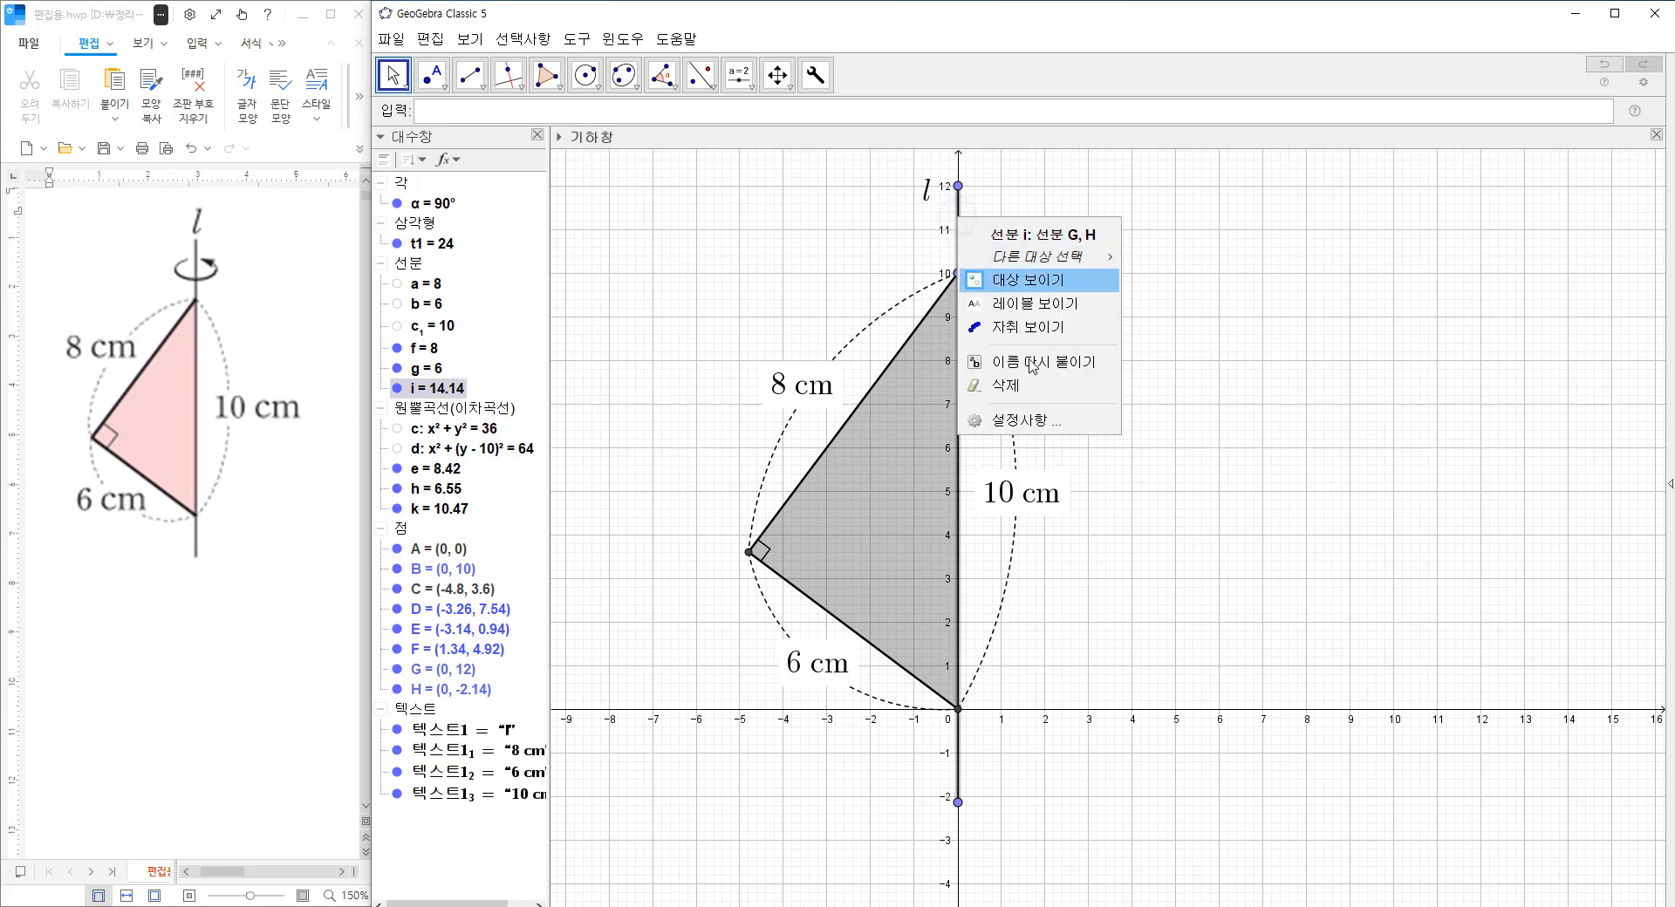
left_click(1072, 421)
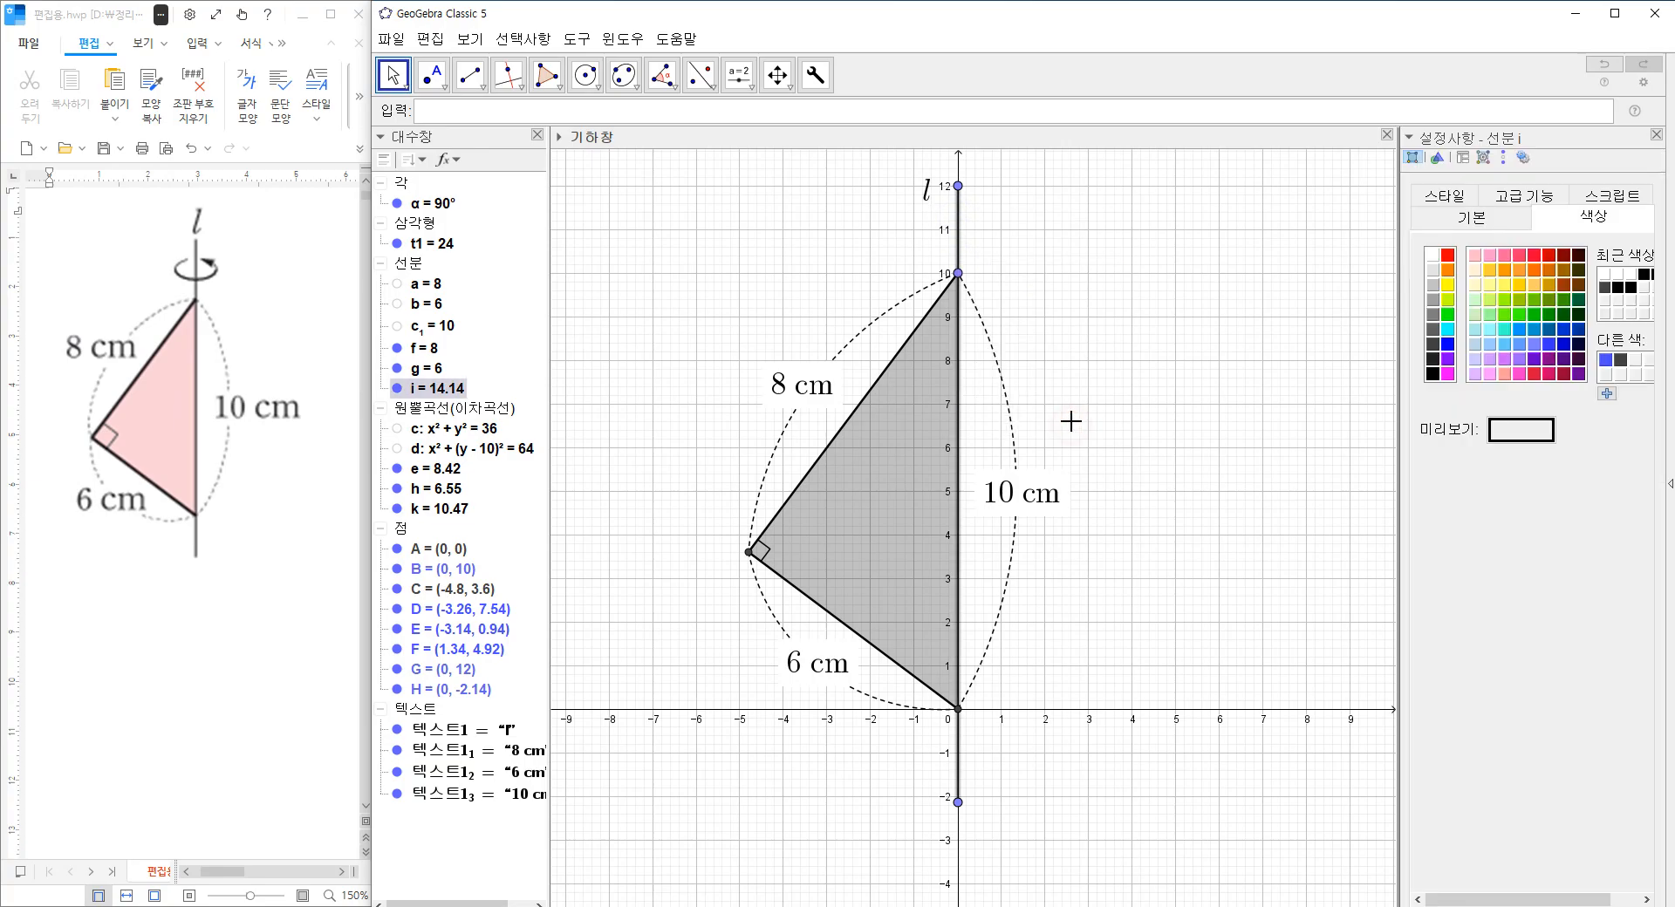
left_click(1445, 196)
left_click(1485, 277)
left_click_drag(1541, 360, 1589, 360)
left_click(1655, 136)
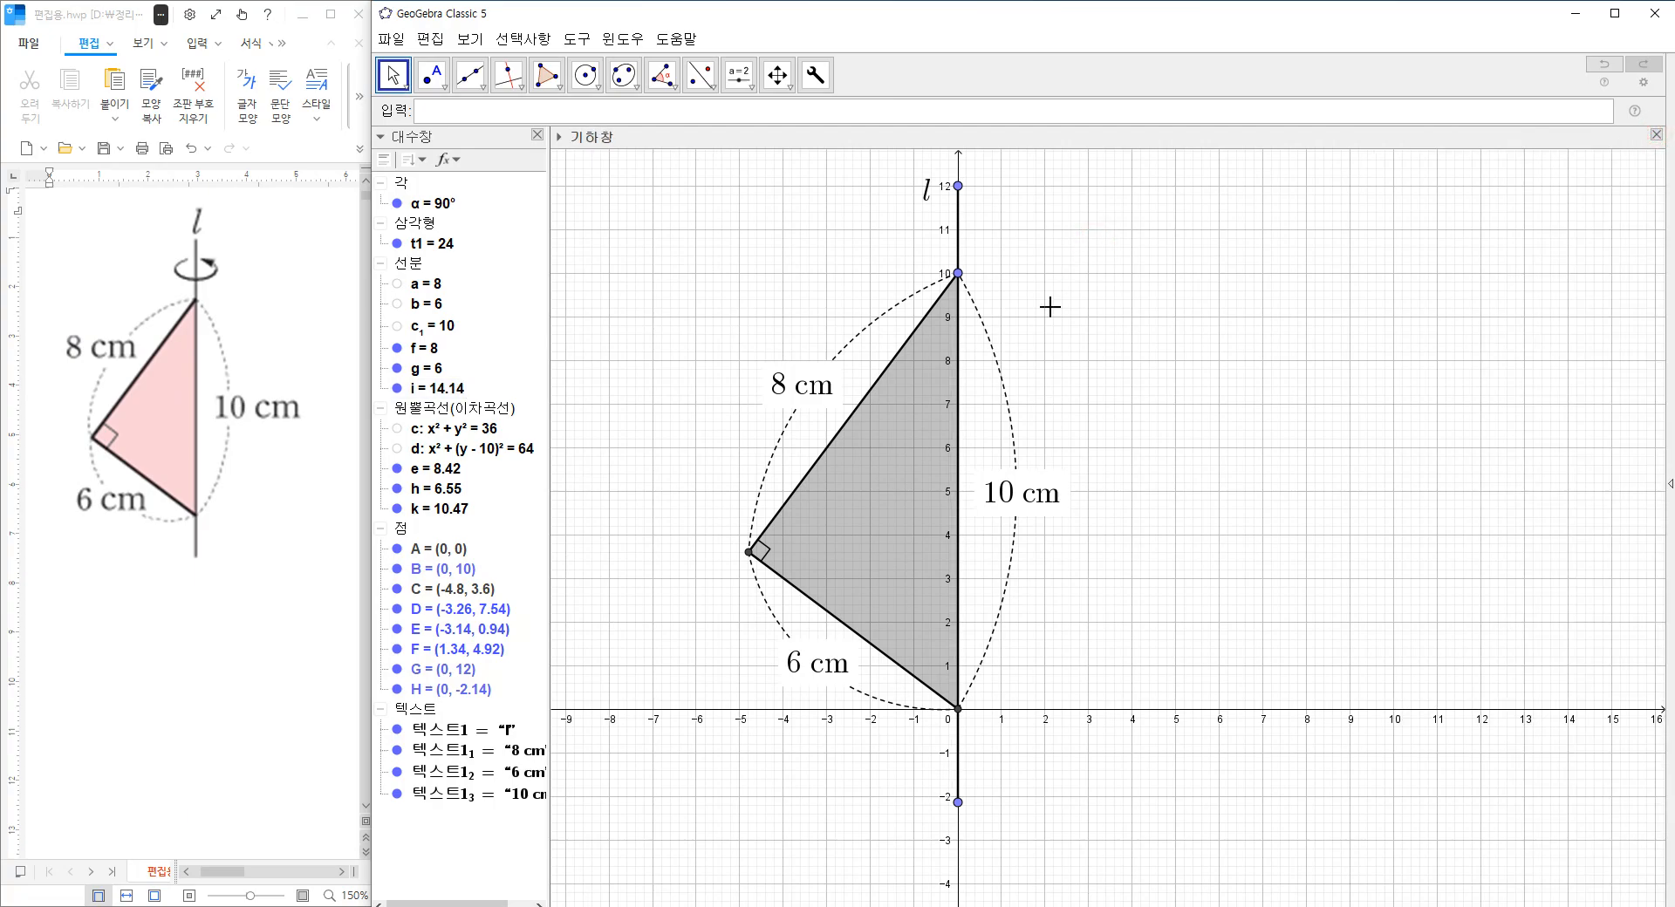
Move the axis segment's endpoints to (0, -2) and (0, 13), and place the l label to the right of its upper end.
left_click_drag(1115, 292, 1115, 335)
mouse_move(968, 846)
left_mouse_down()
mouse_move(960, 589)
mouse_move(958, 892)
mouse_move(959, 848)
left_mouse_up()
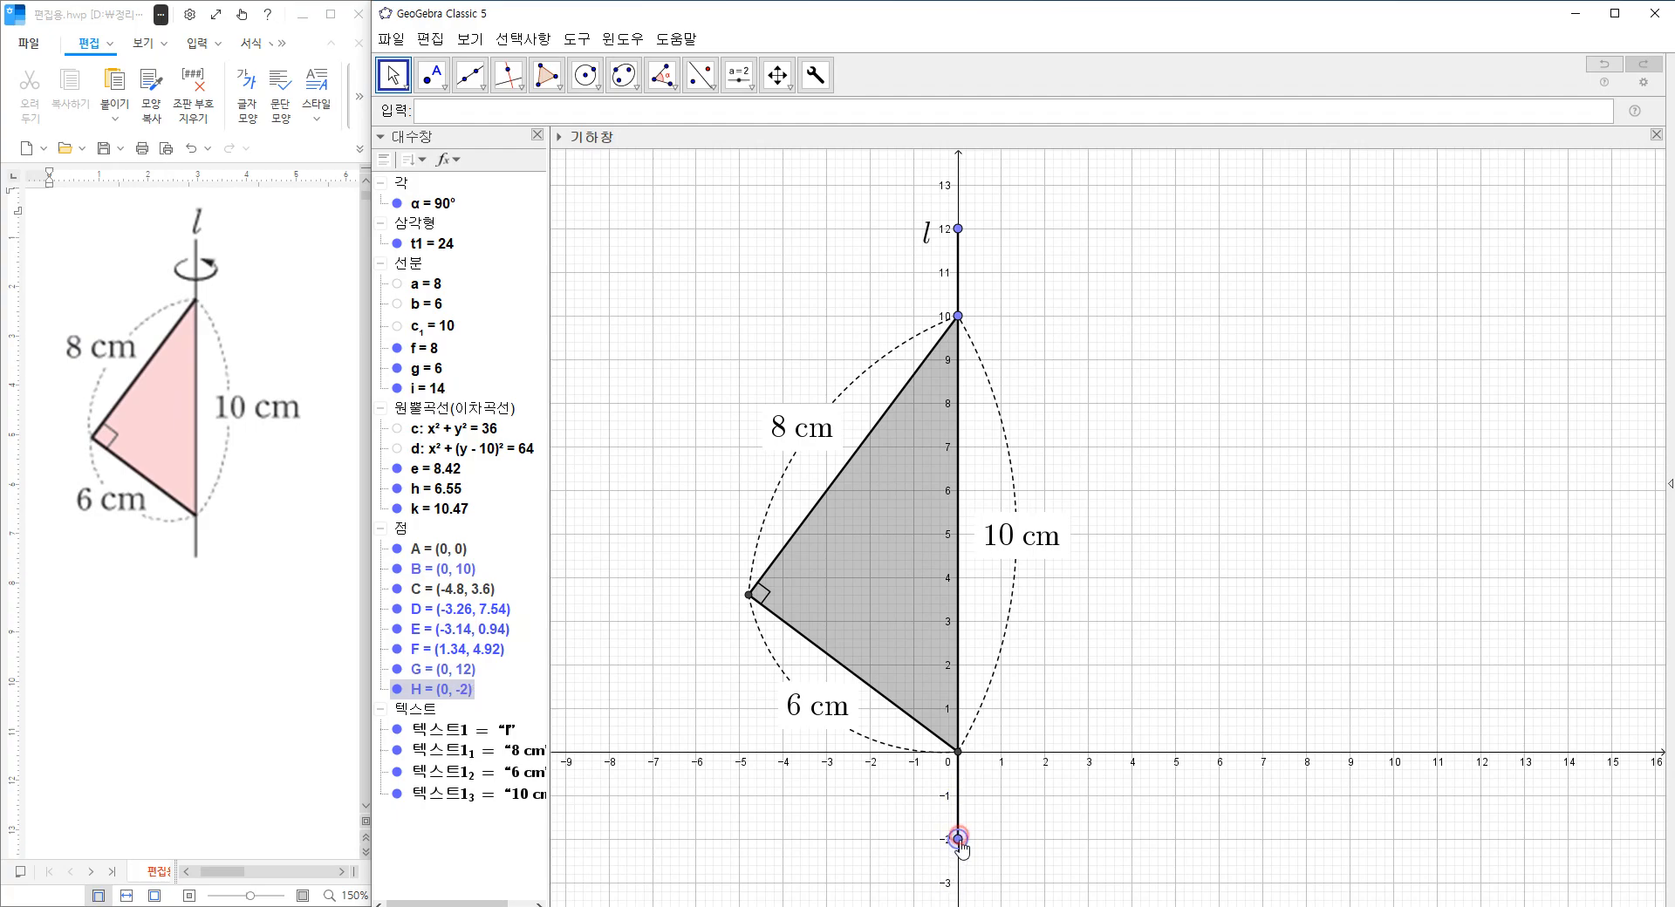
left_click_drag(958, 229, 961, 189)
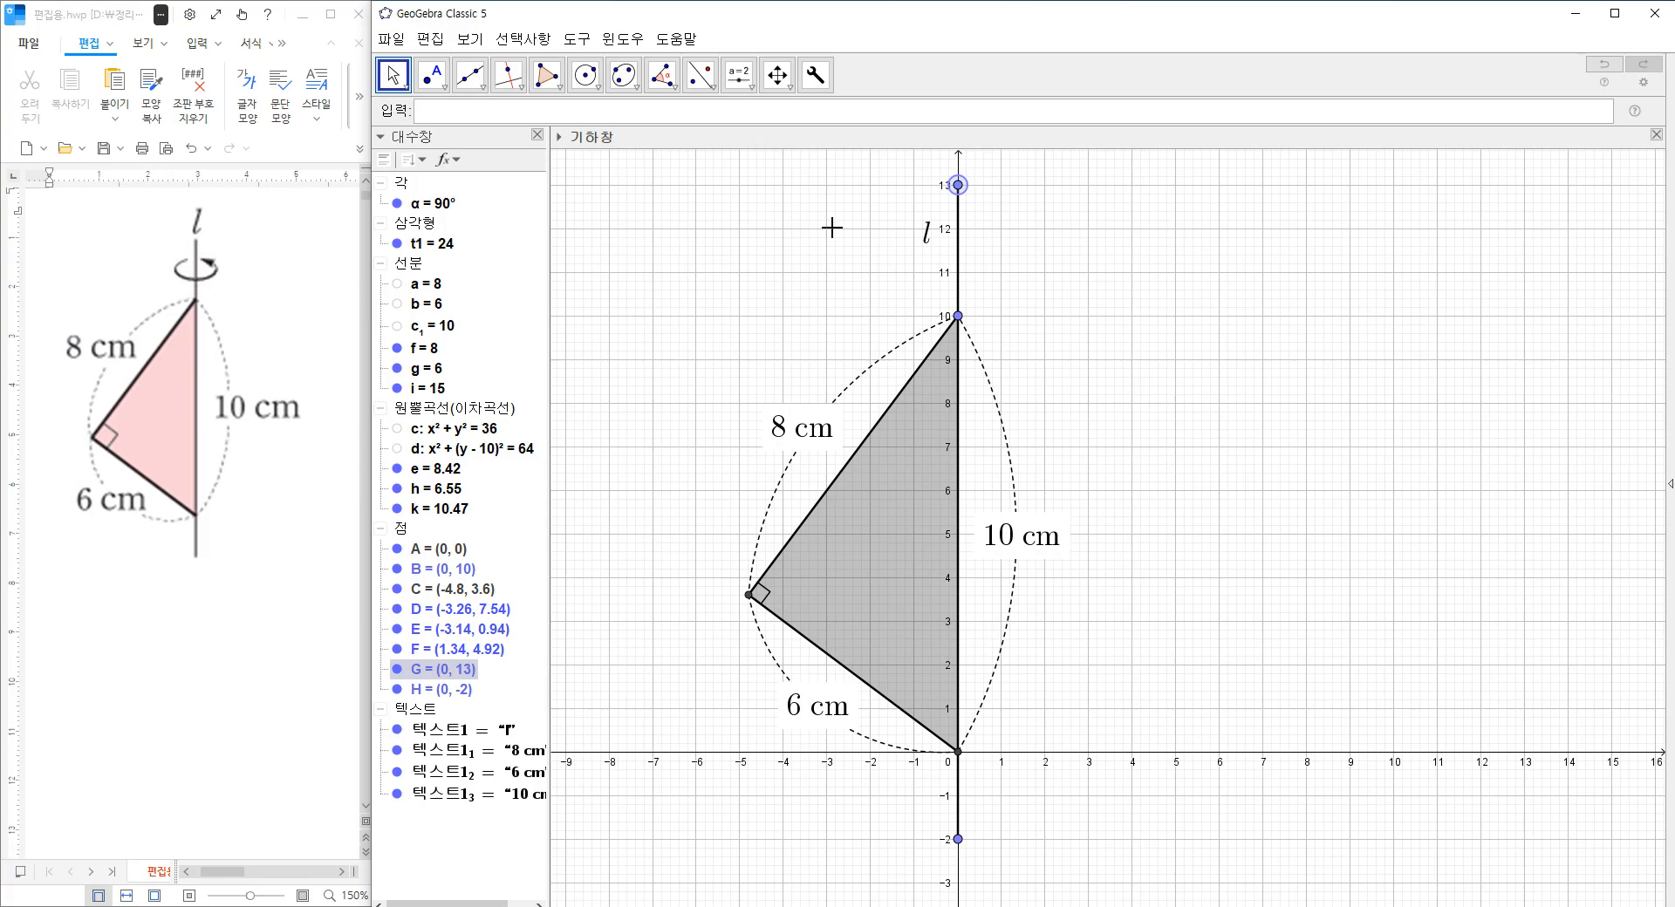
left_click_drag(924, 240, 1005, 197)
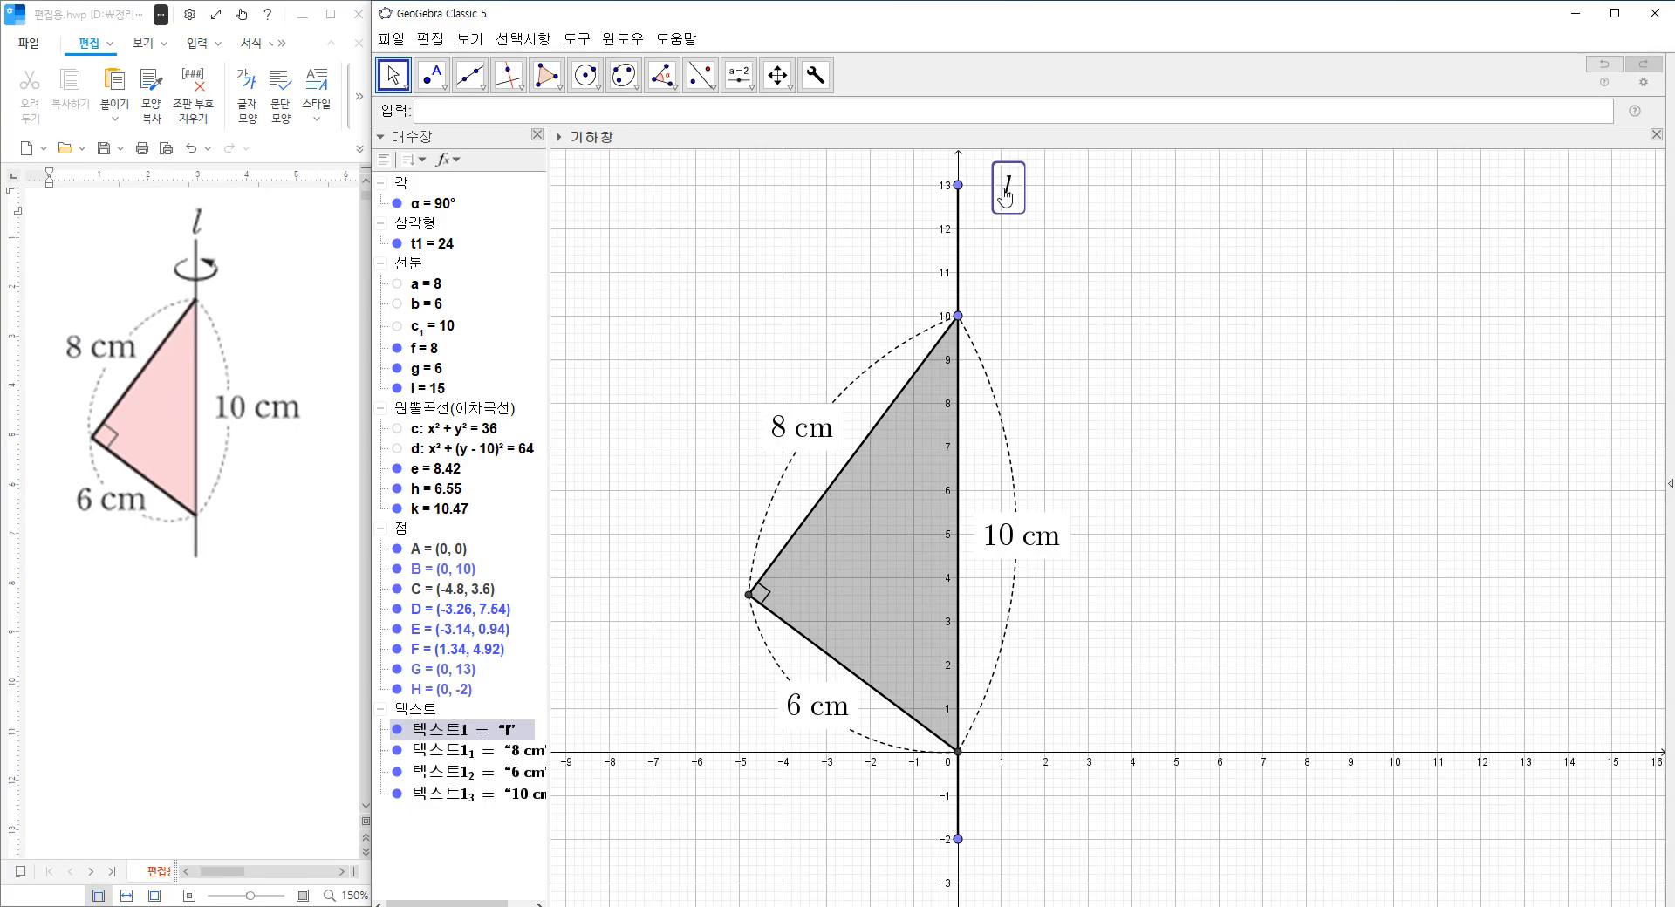
Try an ellipse around the axis with foci (-1, 11) and (1, 11) passing through about (0, 11.56).
left_click(624, 75)
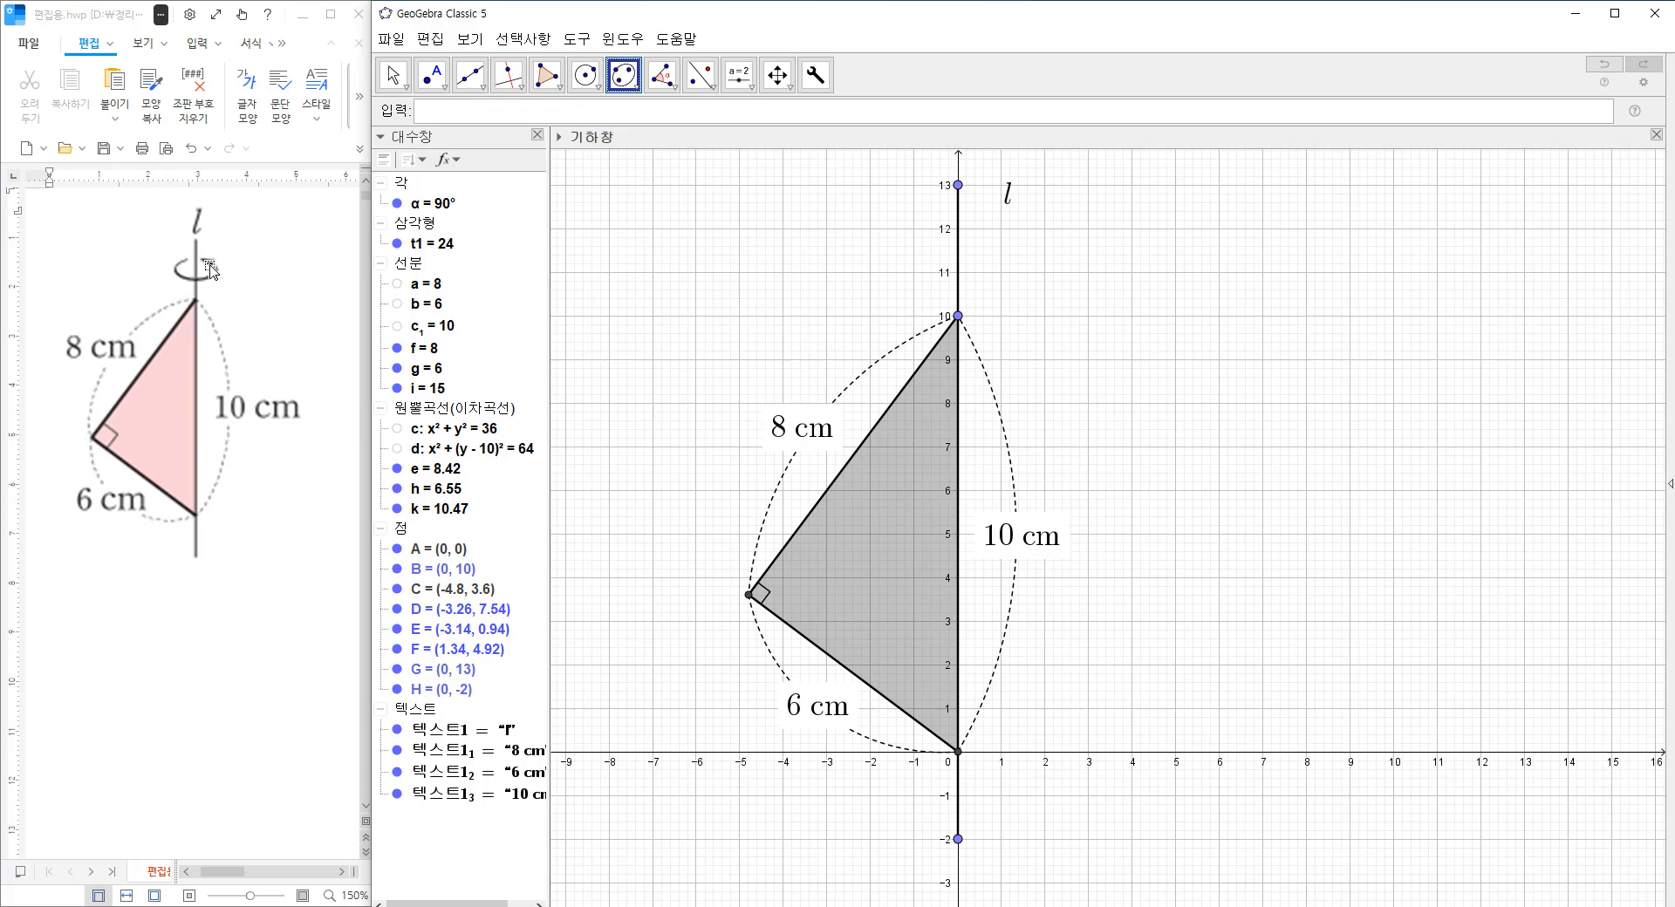
left_click(912, 272)
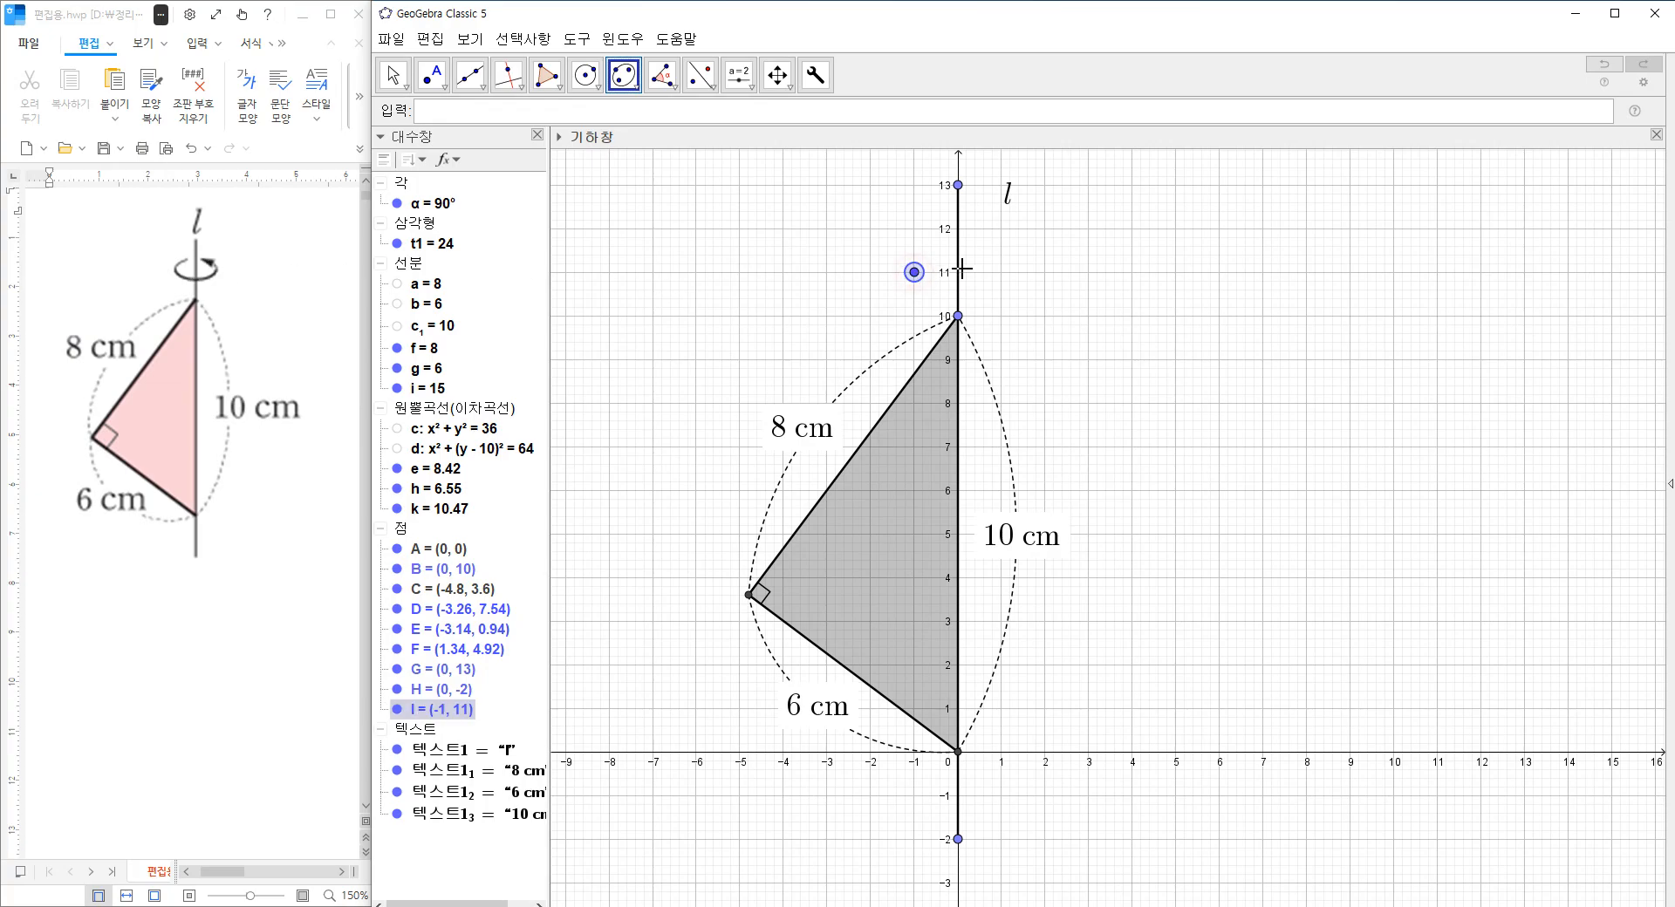
left_click(1000, 272)
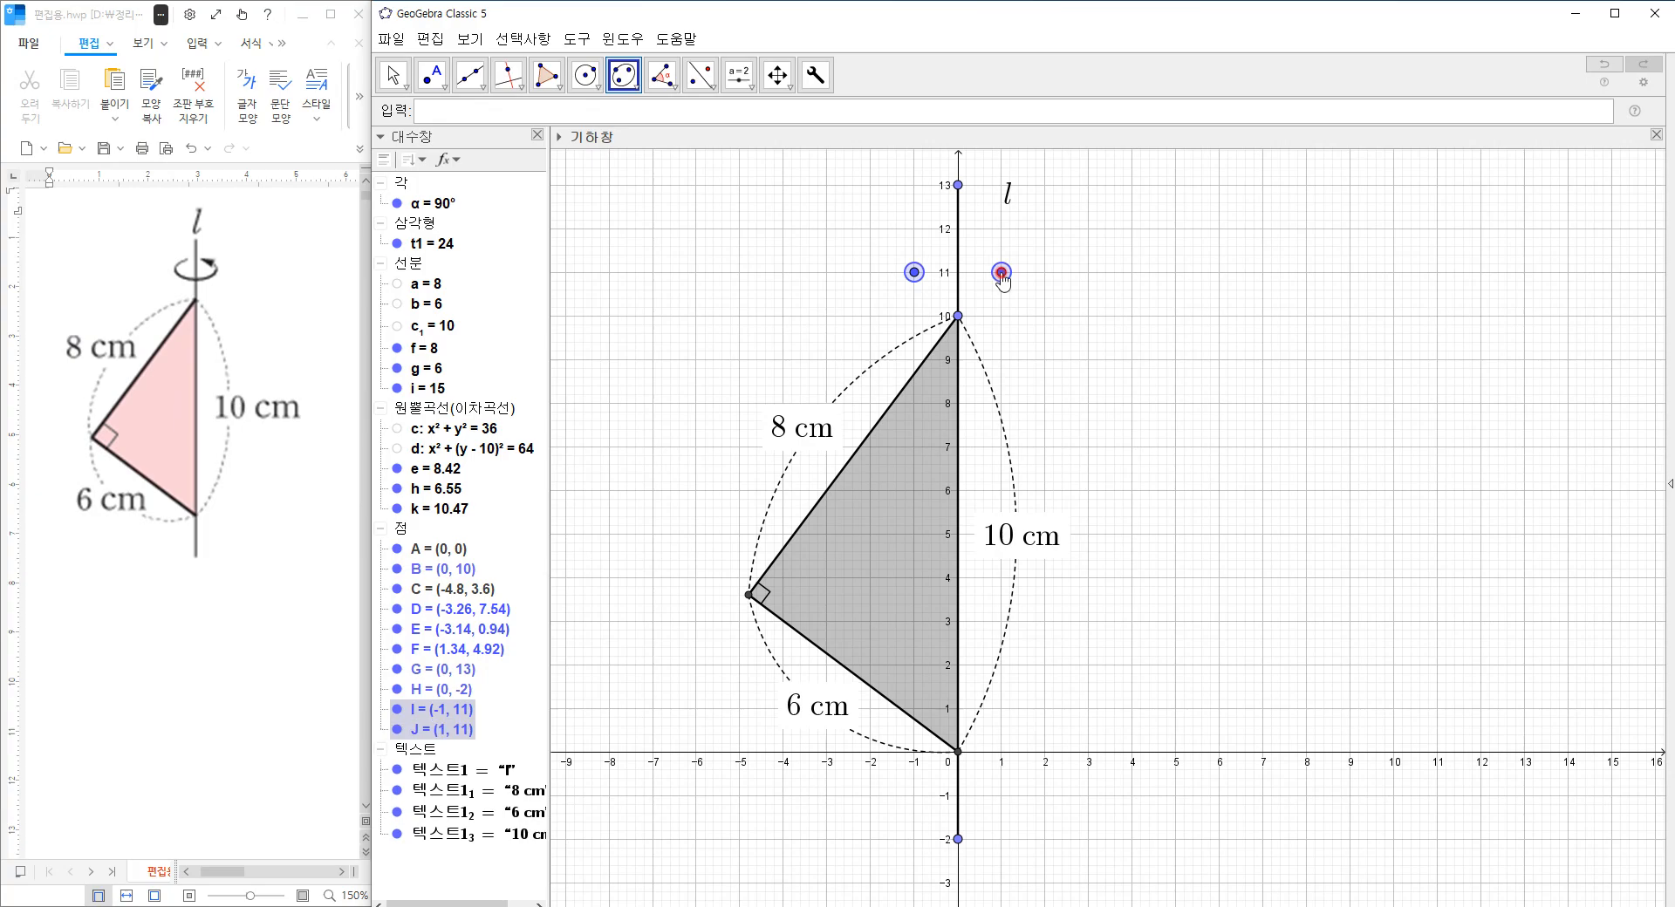
left_click(958, 247)
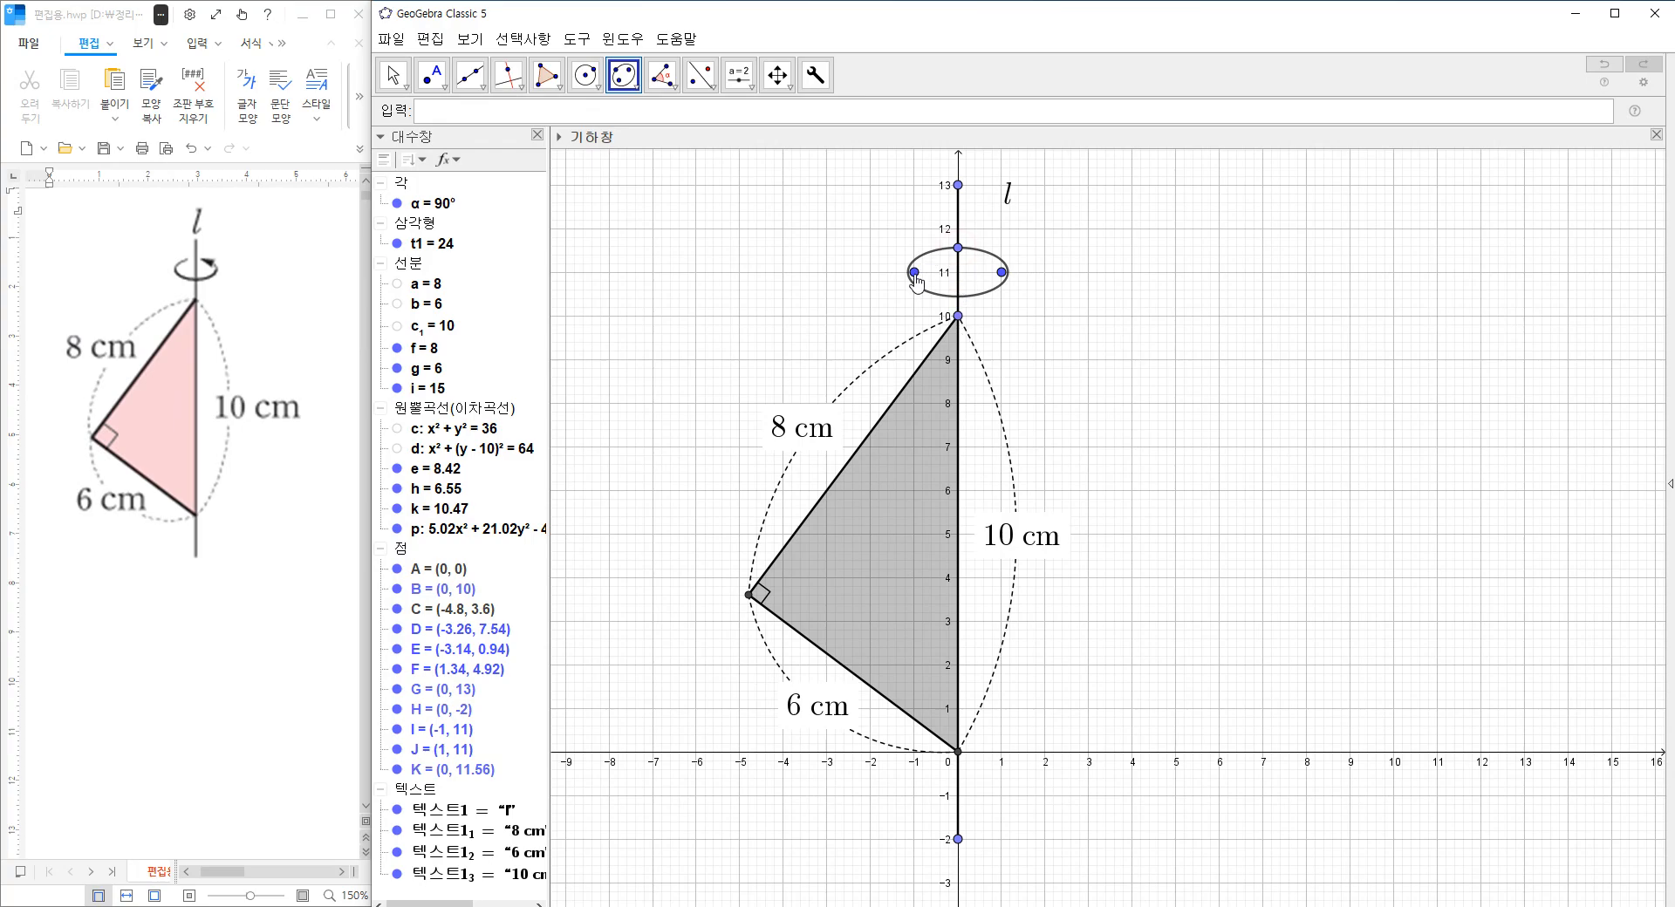
Delete the ellipse around the axis together with its two foci and the point on the axis.
left_click(394, 75)
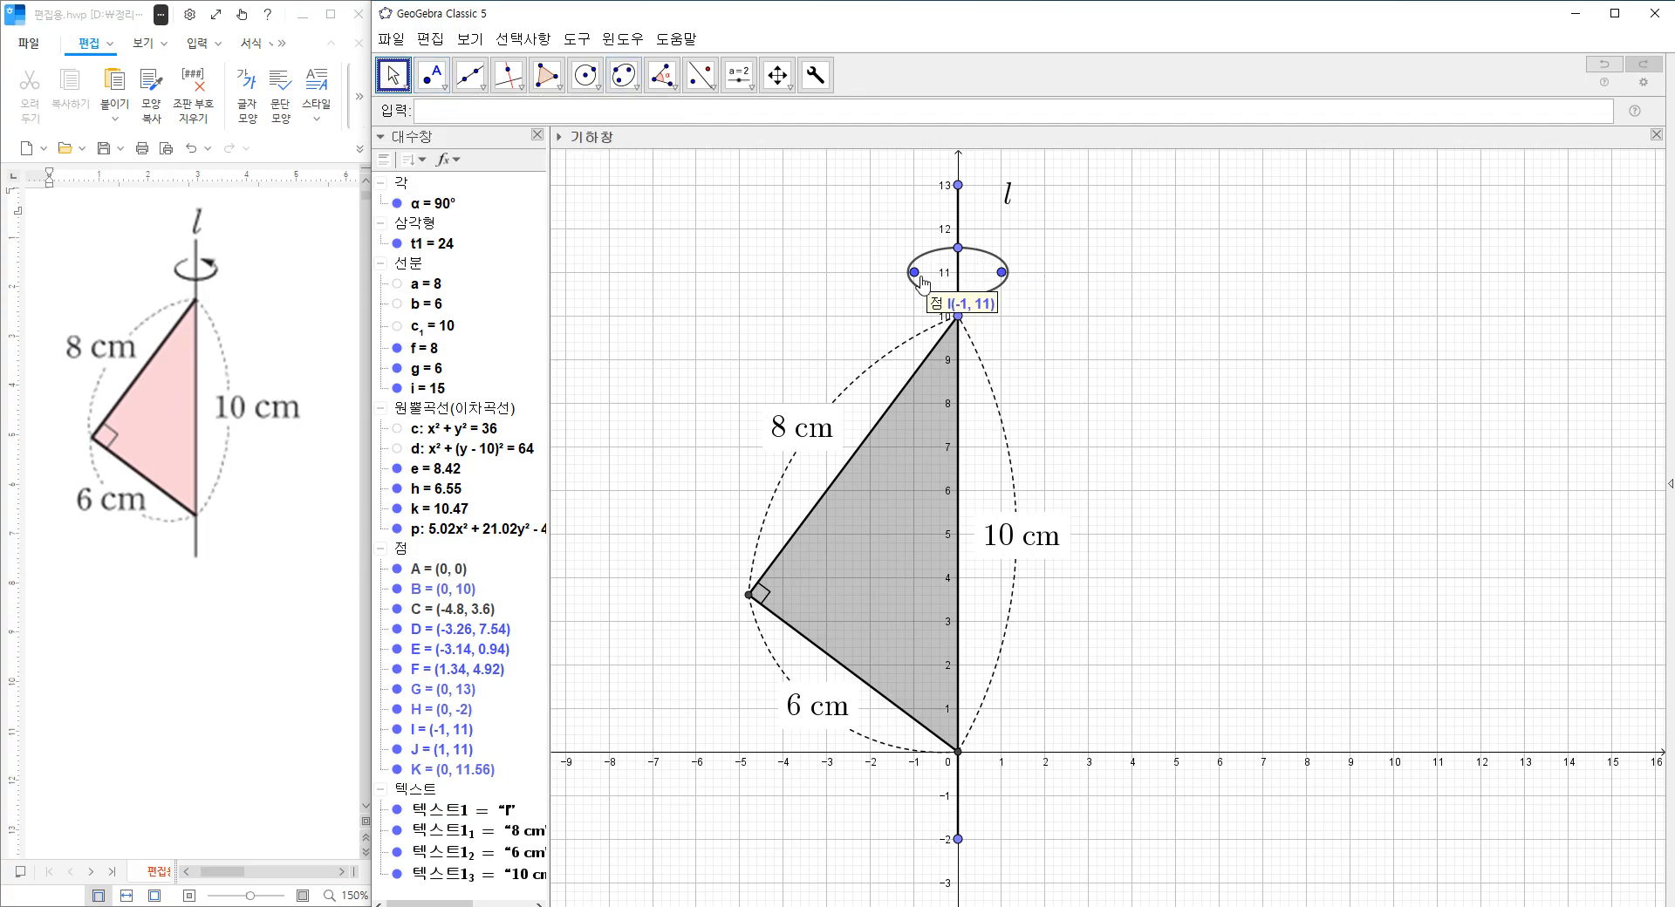
left_click(1001, 272)
key("Delete")
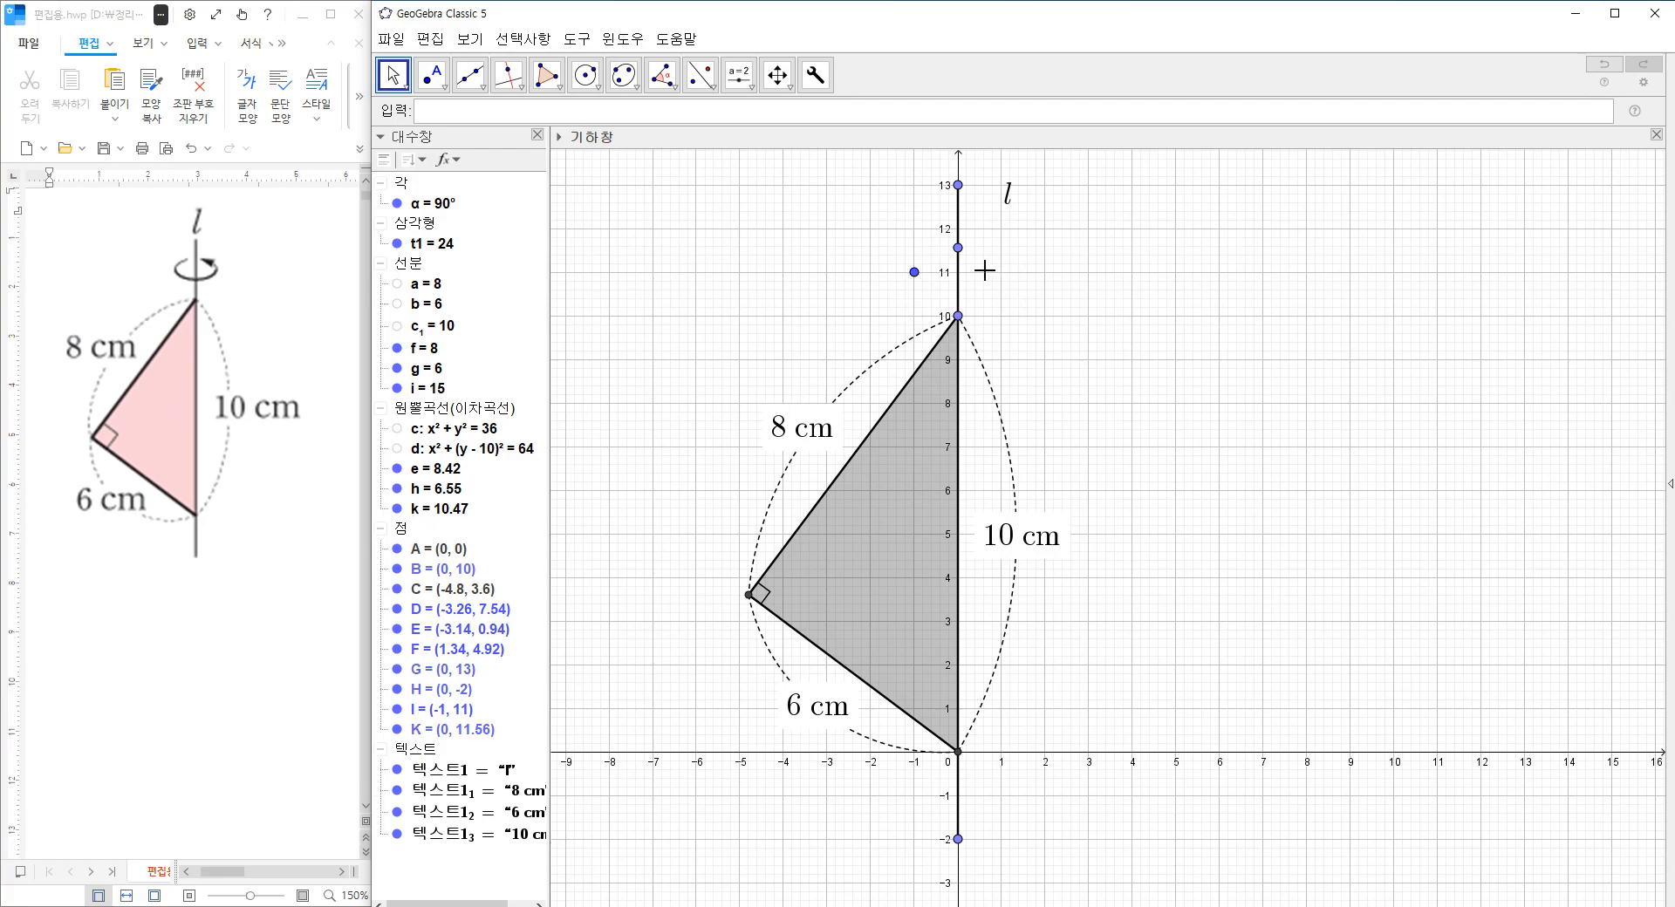
left_click(916, 273)
key("Delete")
left_click(958, 248)
key("Delete")
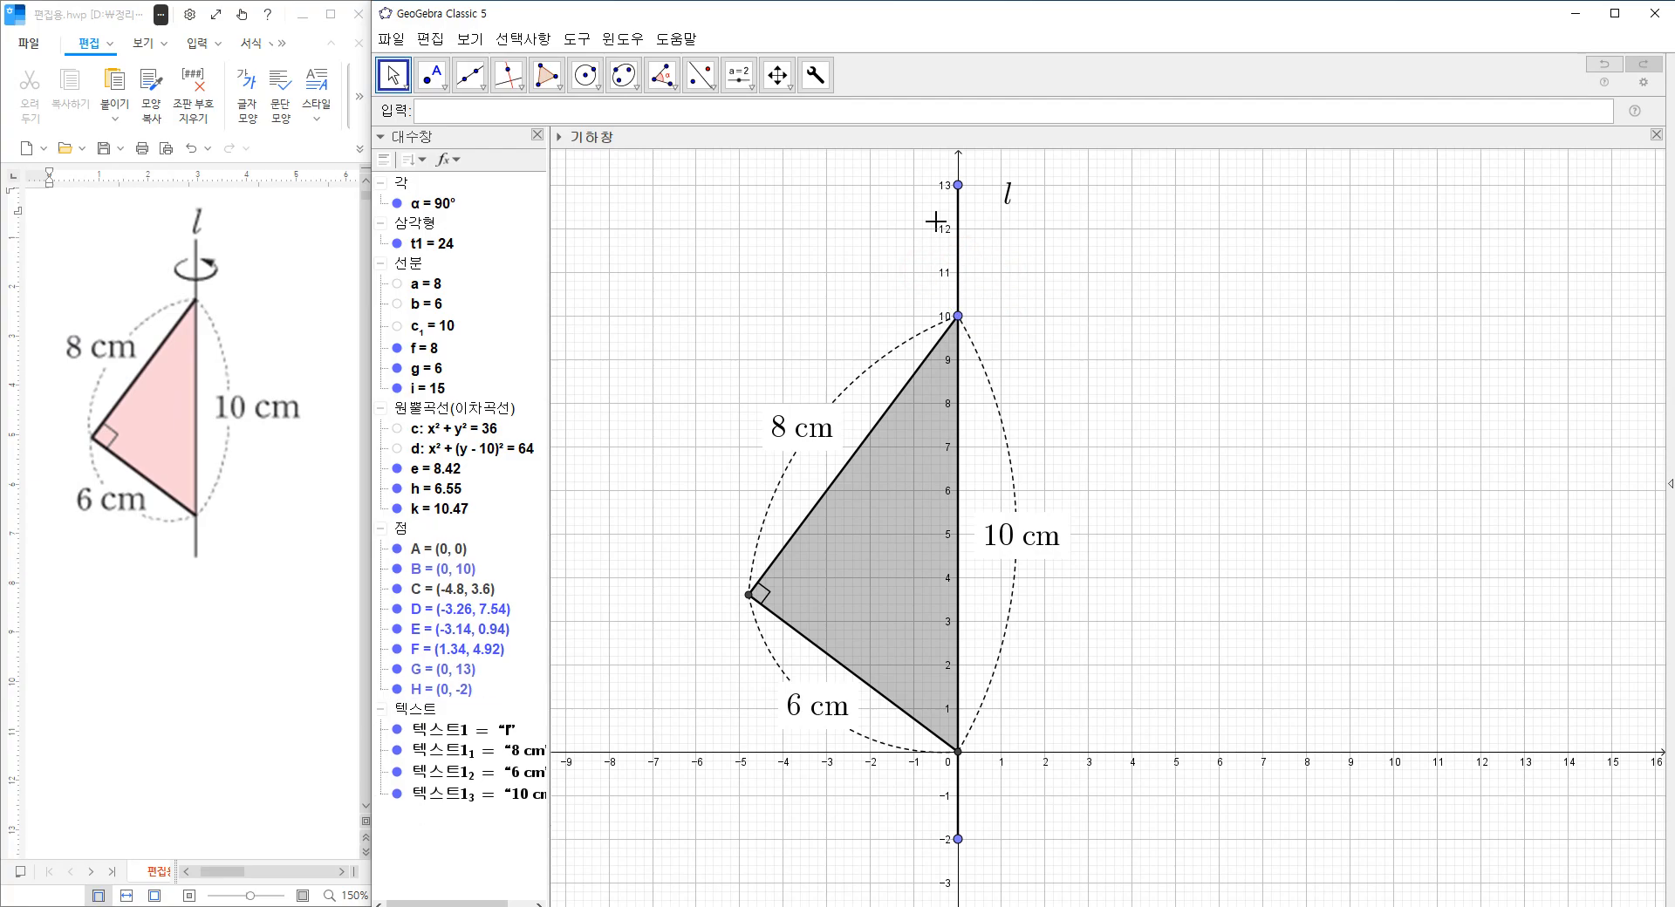
Place a point right of the axis above the triangle, reflect it across the axis segment and move the original to about (0.6, 11.3).
left_click(431, 75)
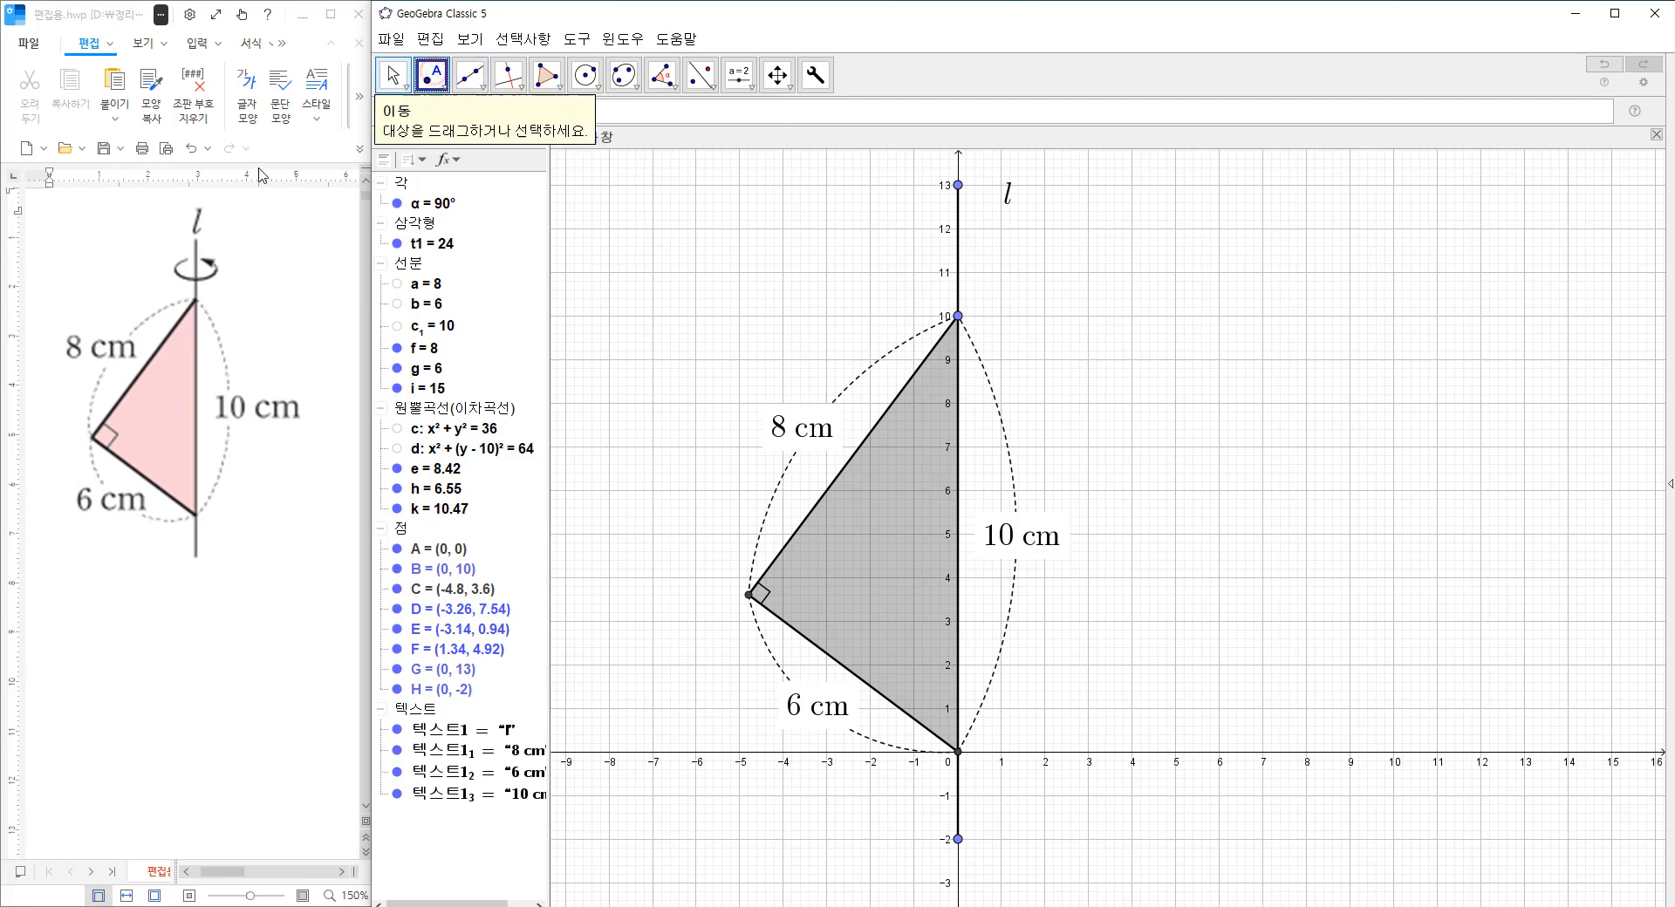
left_click(990, 266)
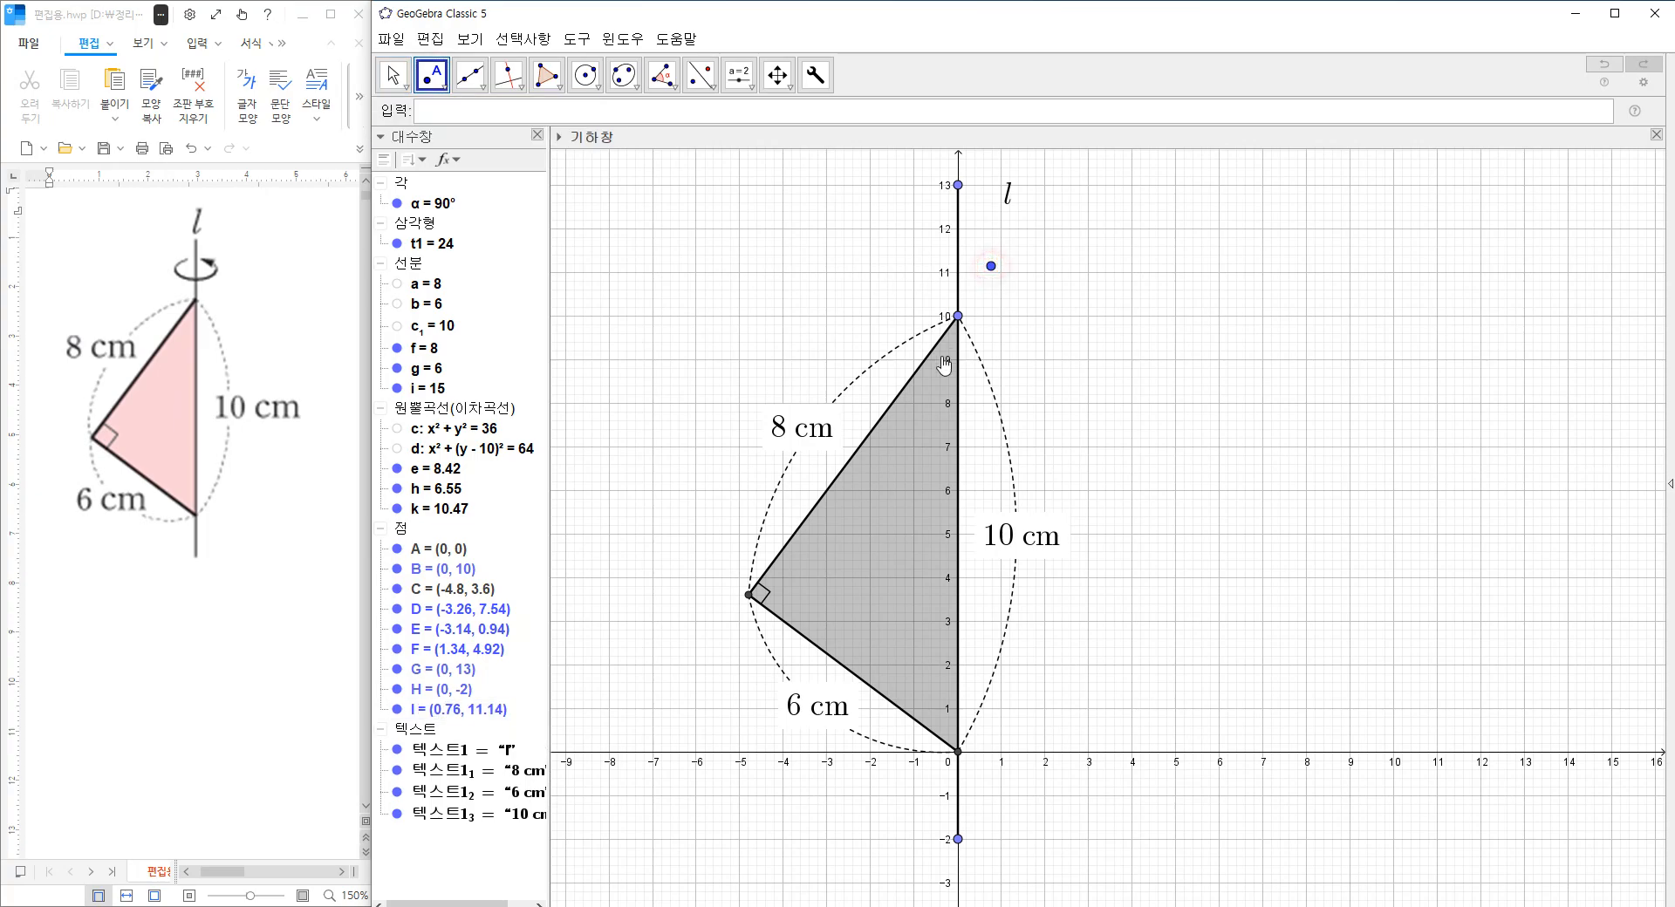
left_click(706, 87)
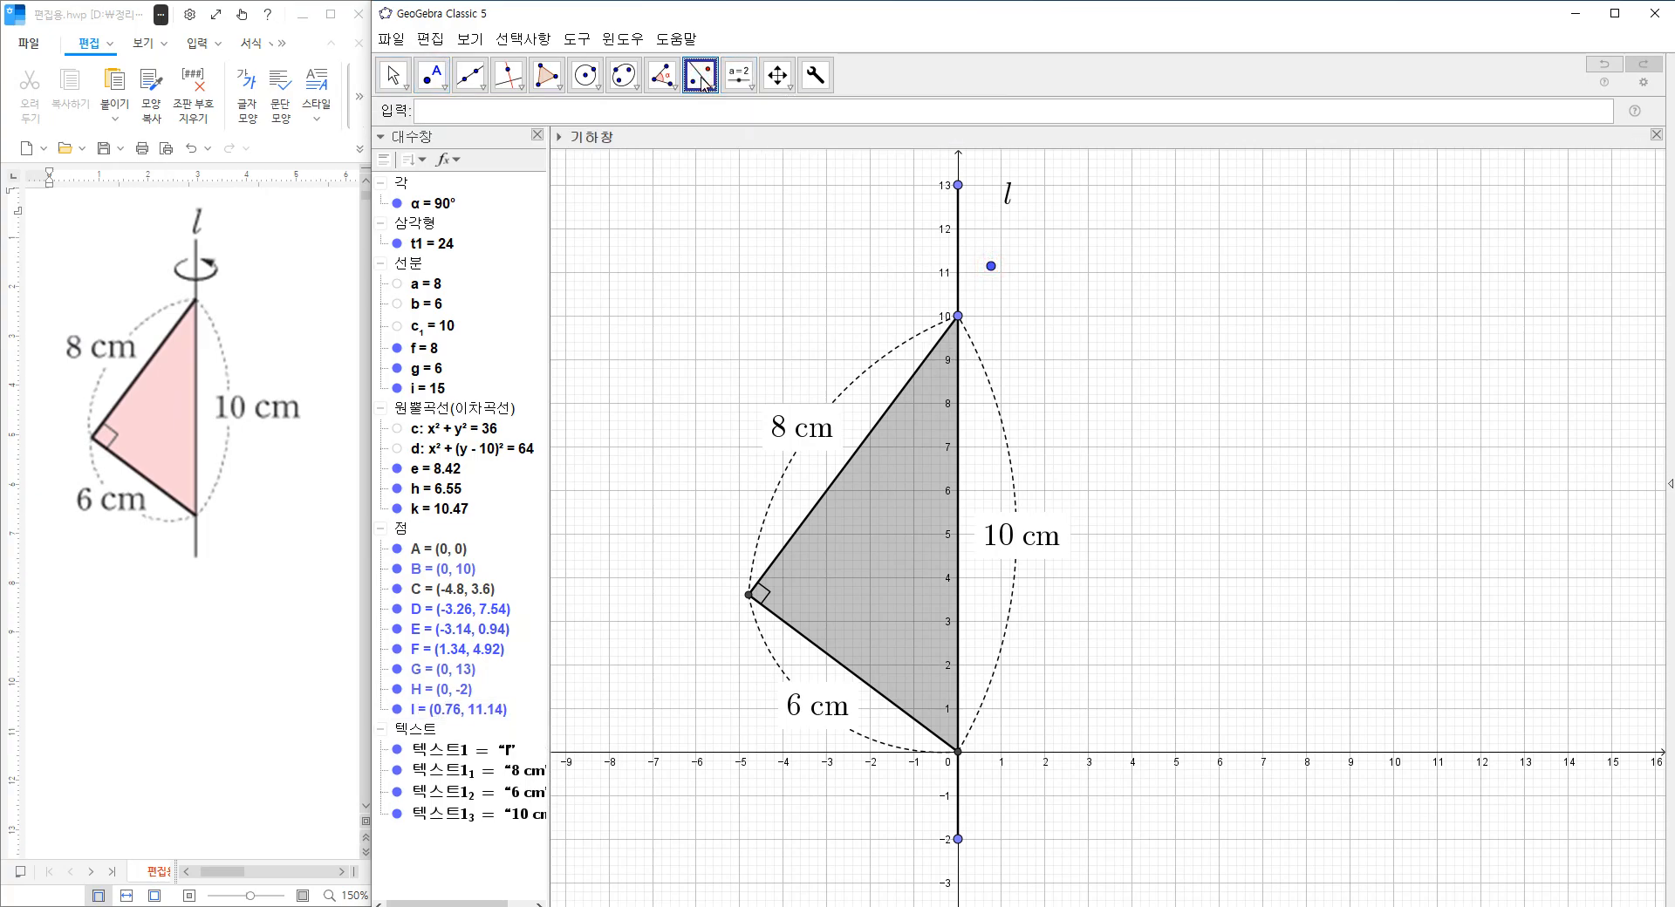
left_click(709, 87)
left_click(990, 267)
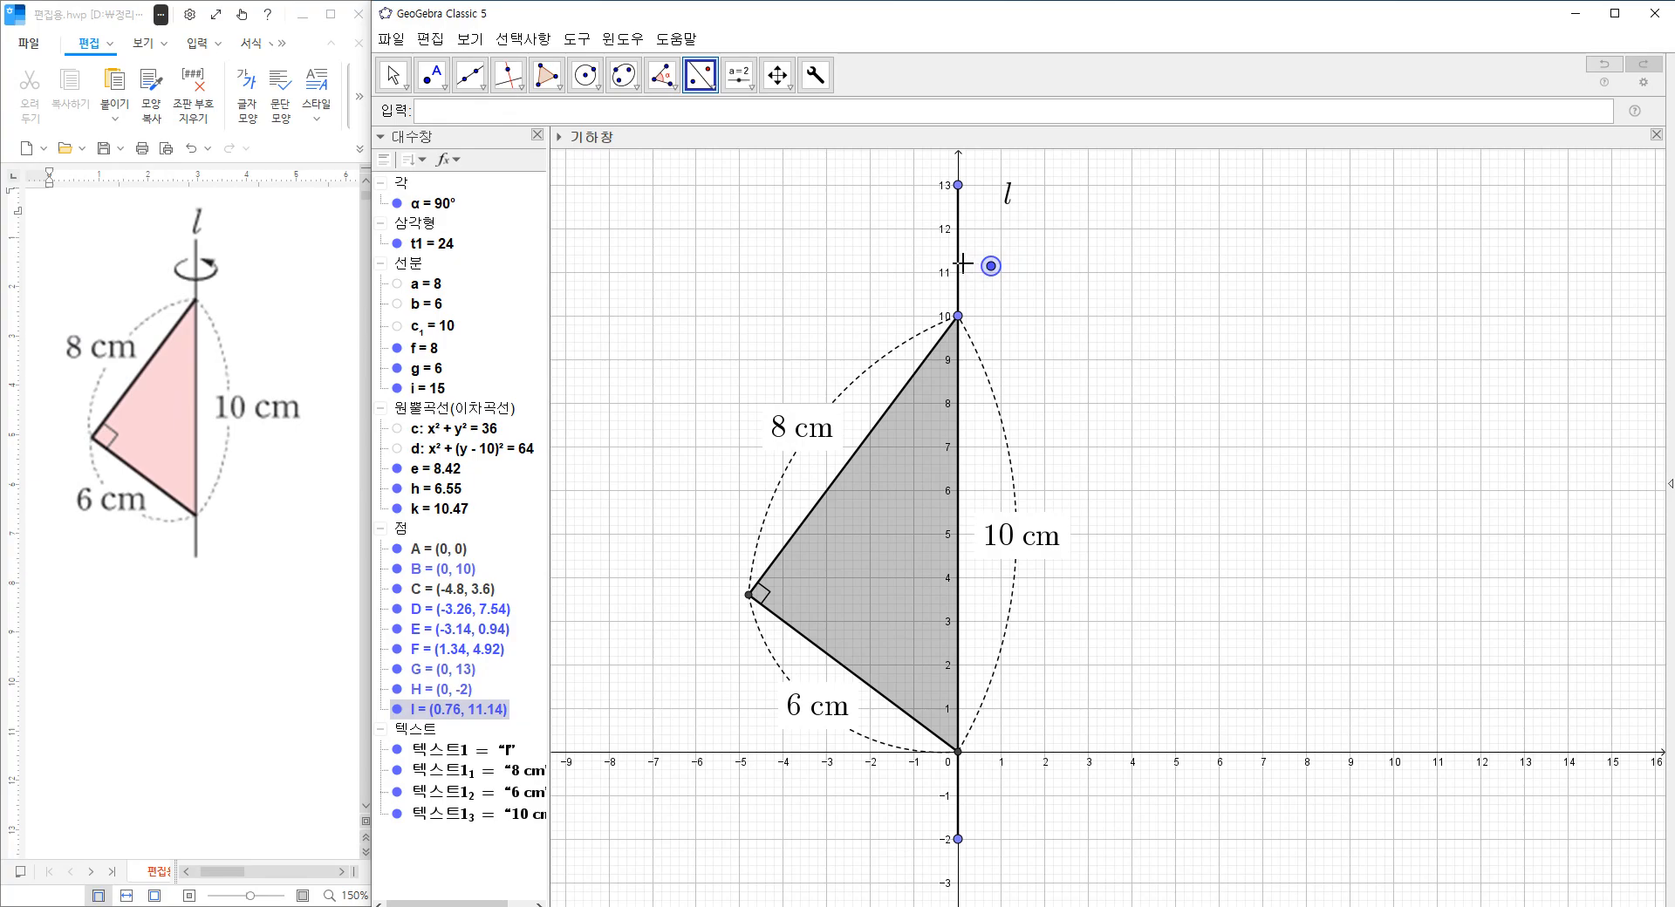
left_click(958, 264)
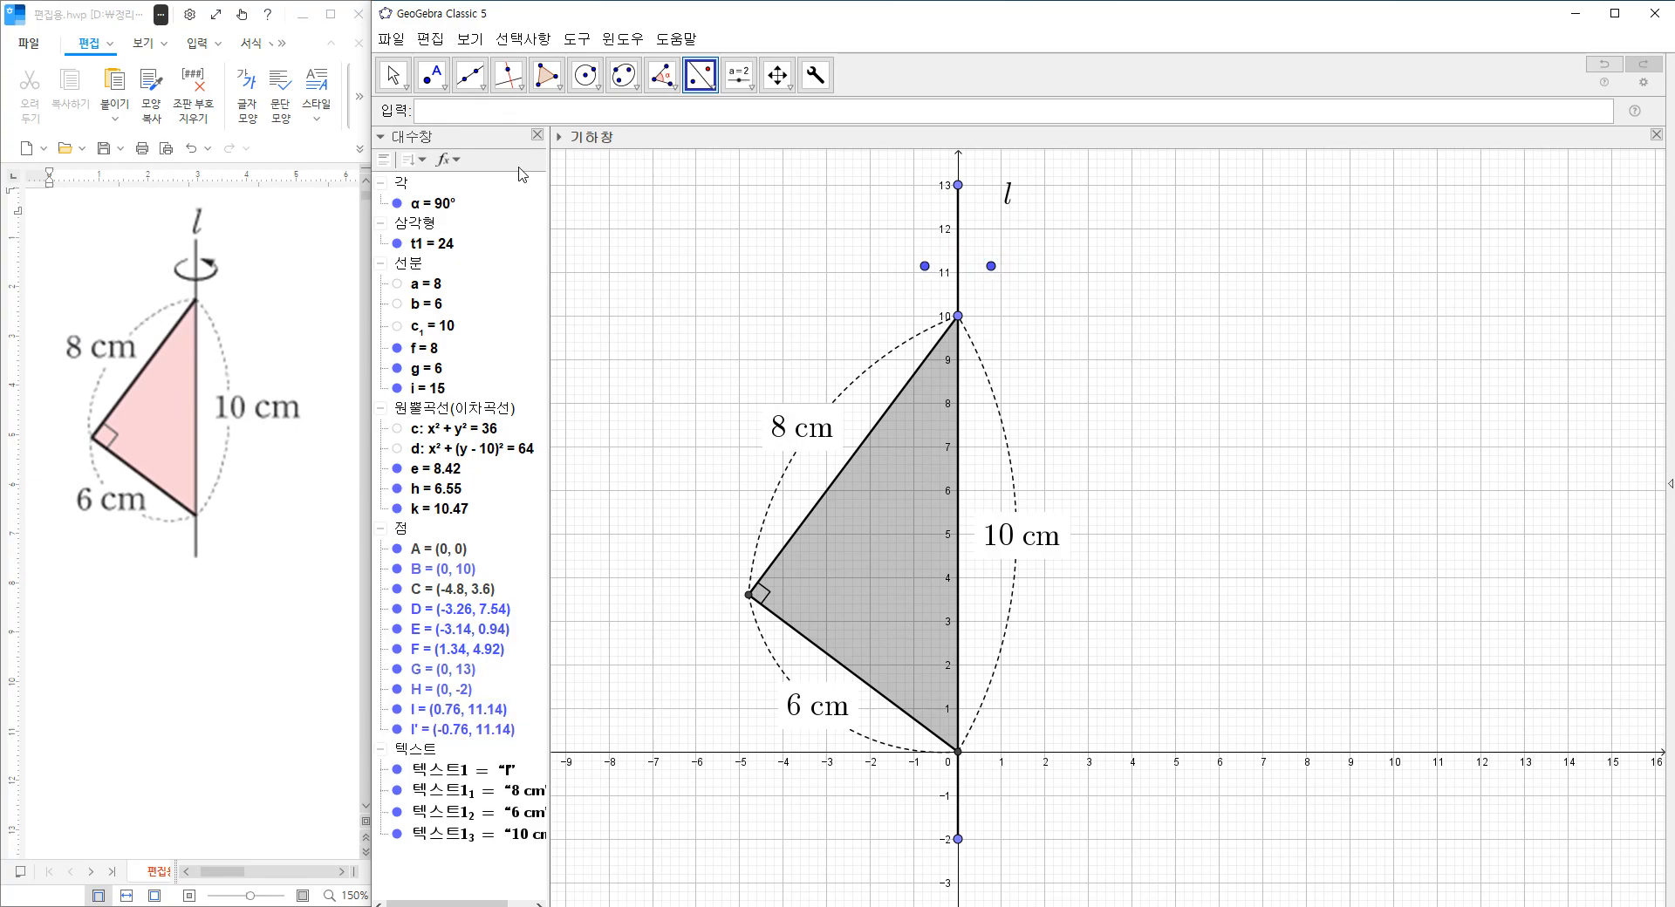
left_click(393, 75)
mouse_move(990, 266)
left_mouse_down()
mouse_move(965, 264)
mouse_move(1002, 274)
mouse_move(985, 264)
left_mouse_up()
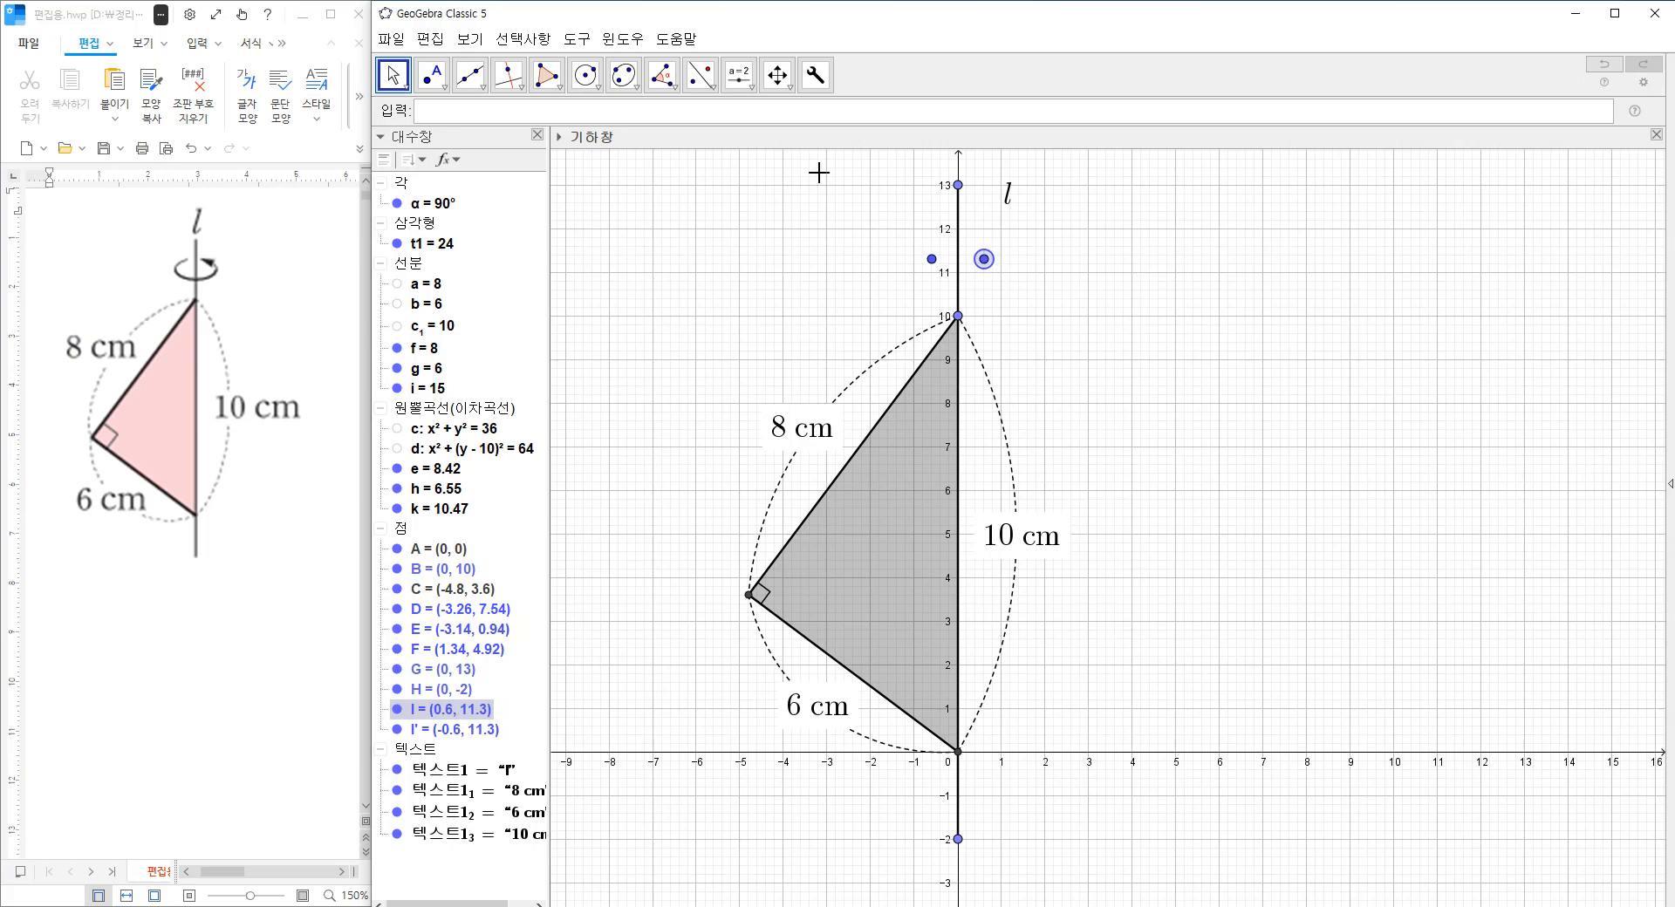
Draw an ellipse with the two mirrored points above the triangle as foci, passing through about (0, 12.26) on the axis.
left_click(623, 75)
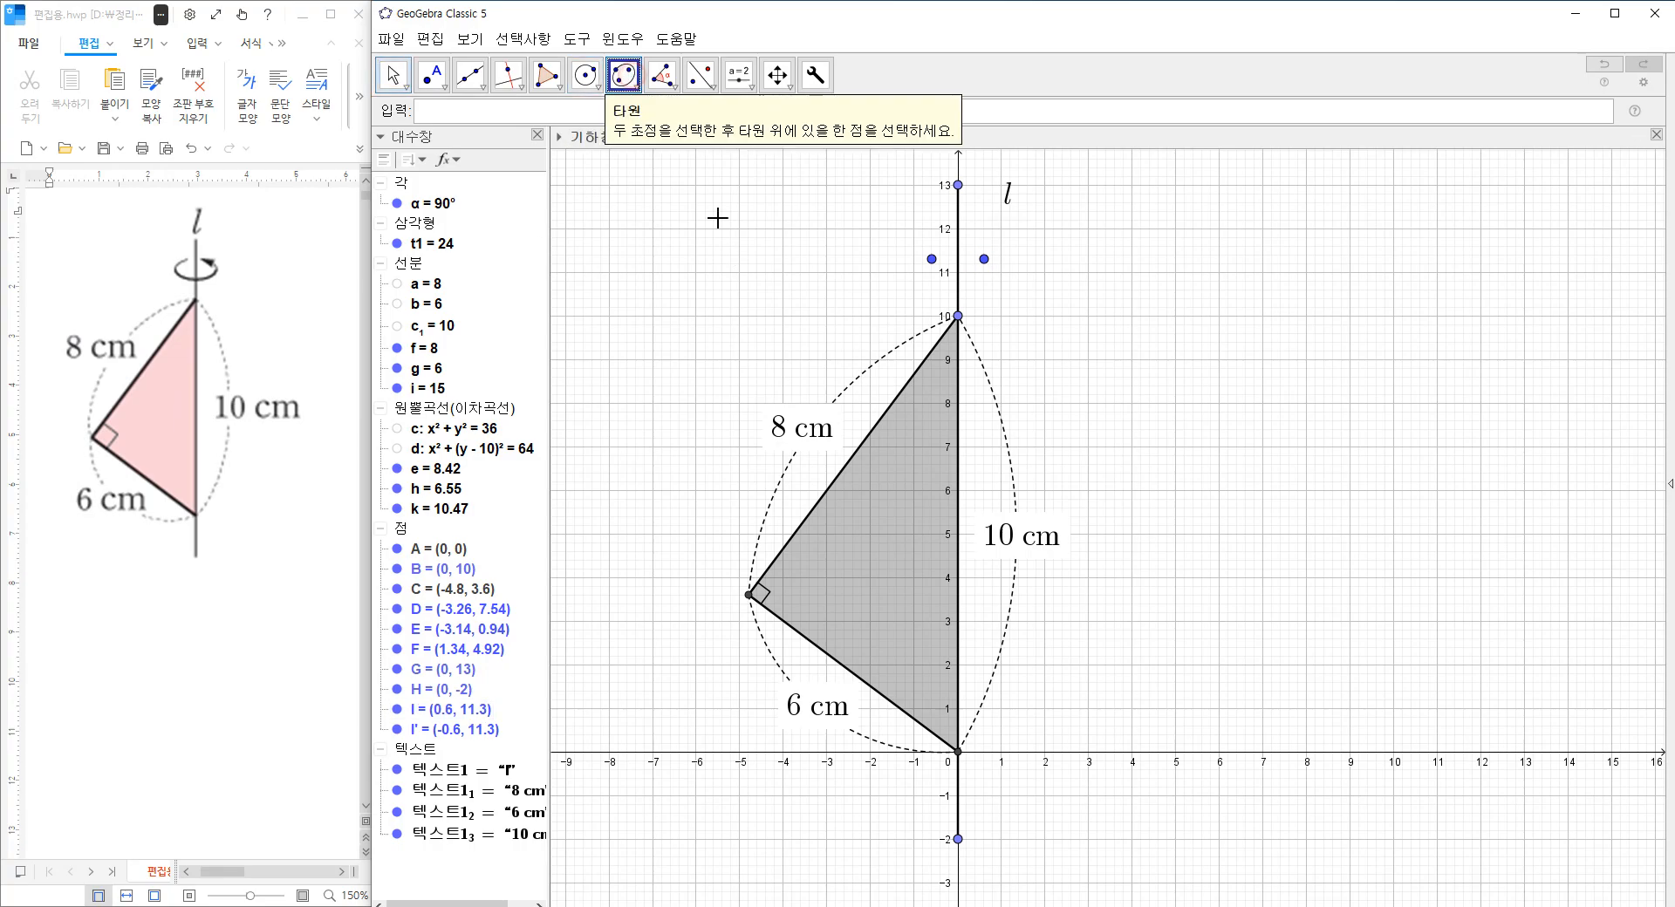
left_click(932, 261)
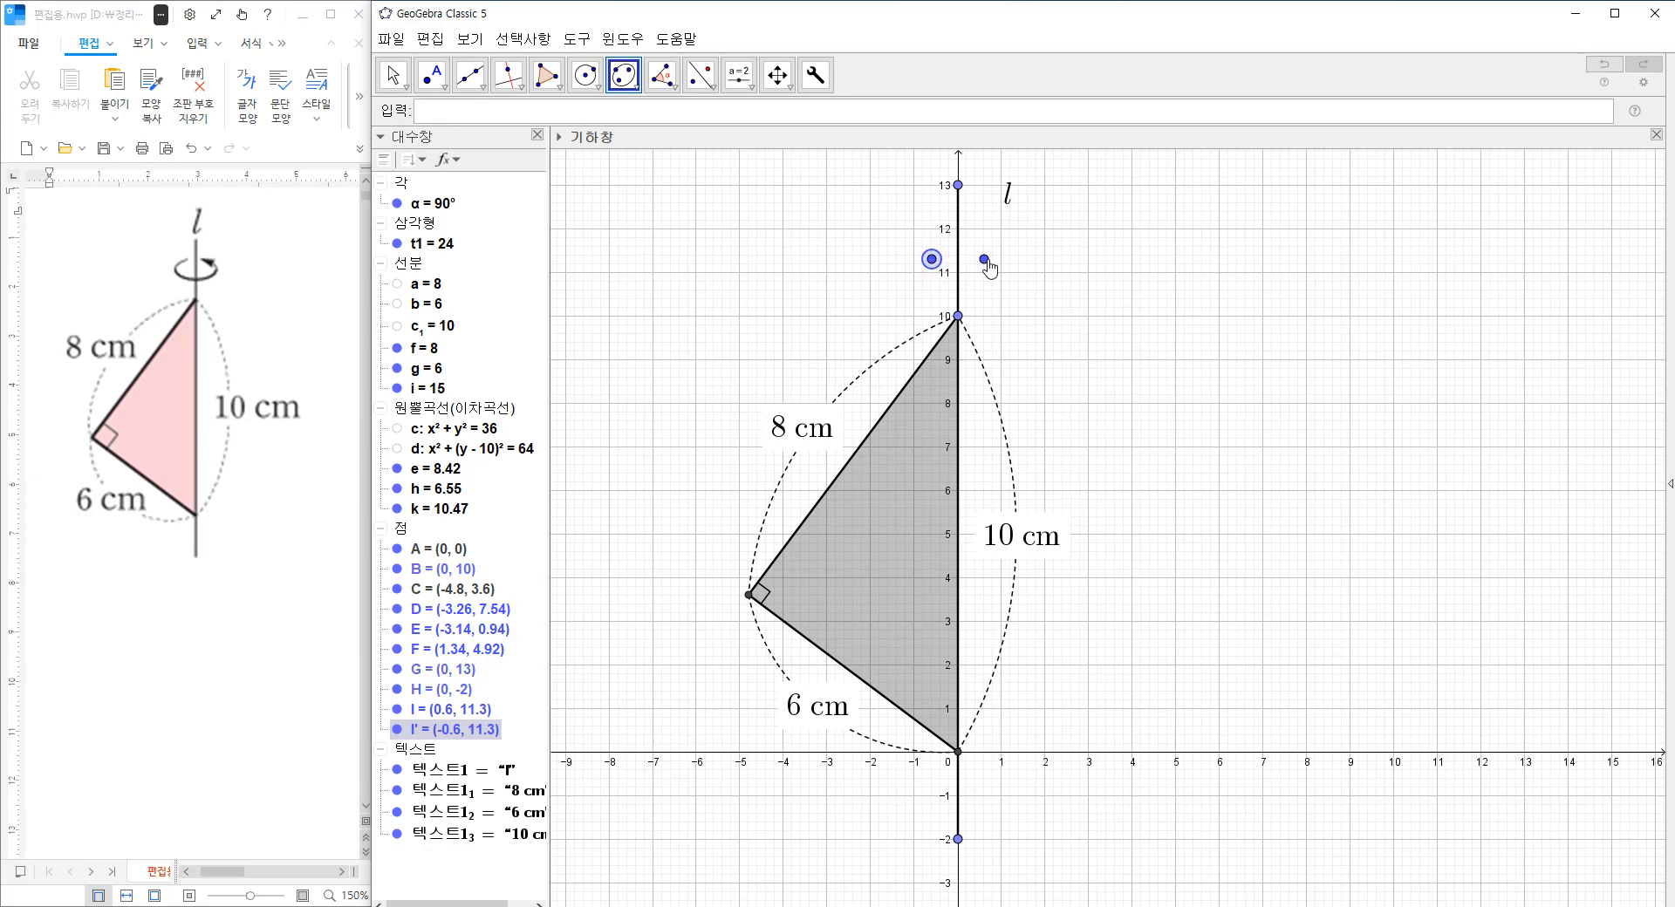
left_click(985, 261)
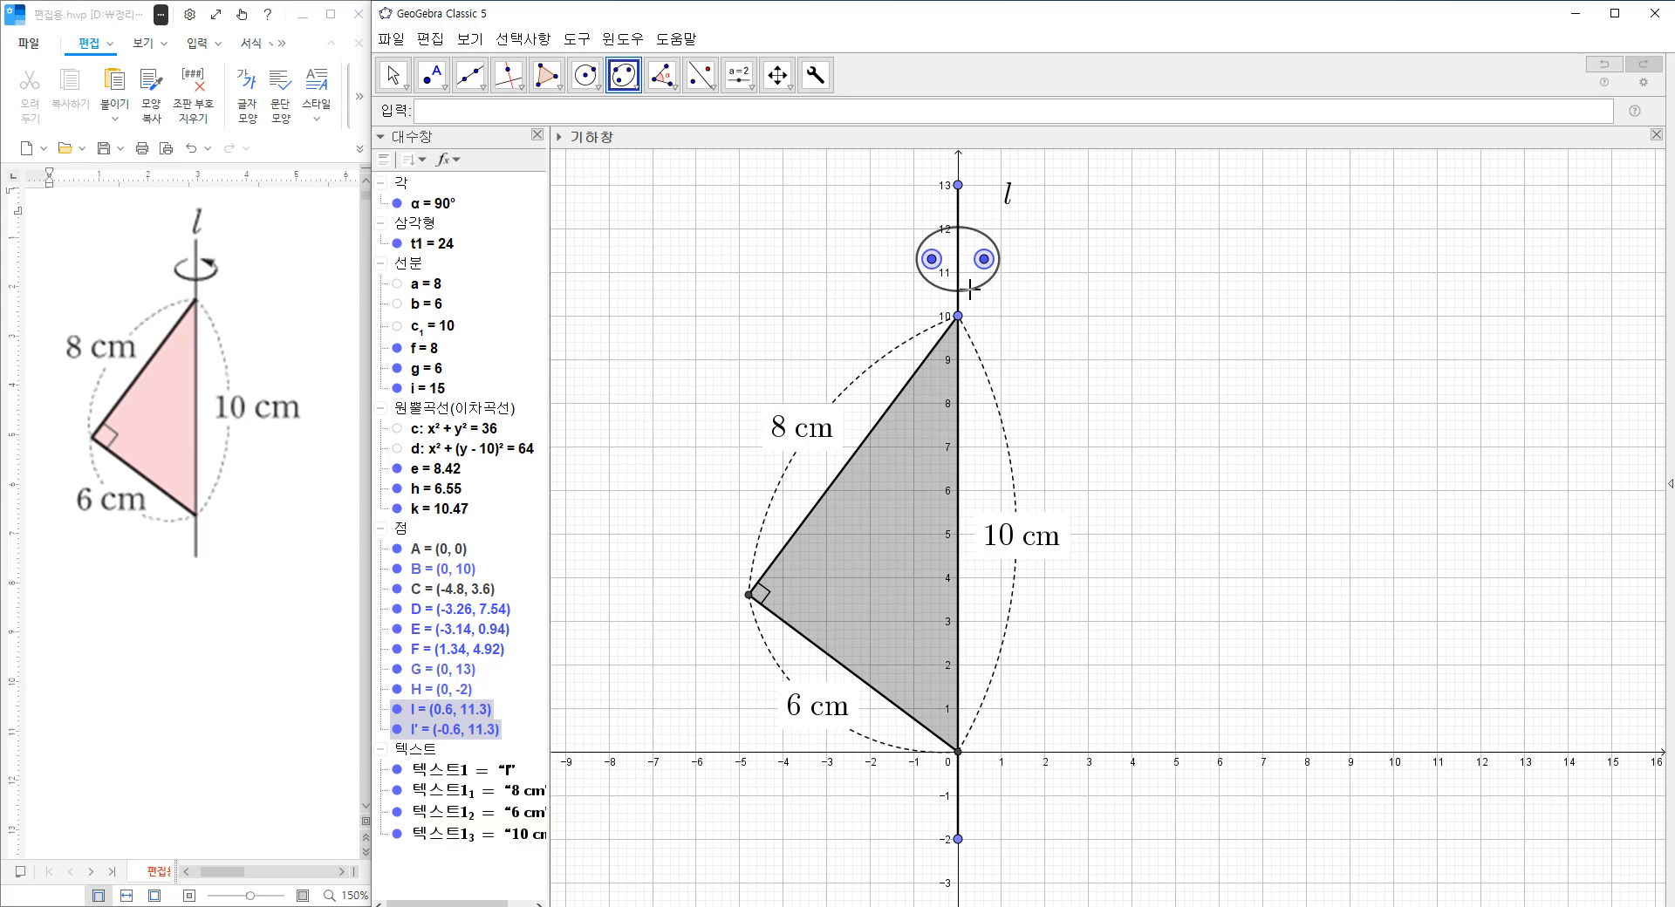
left_click(958, 218)
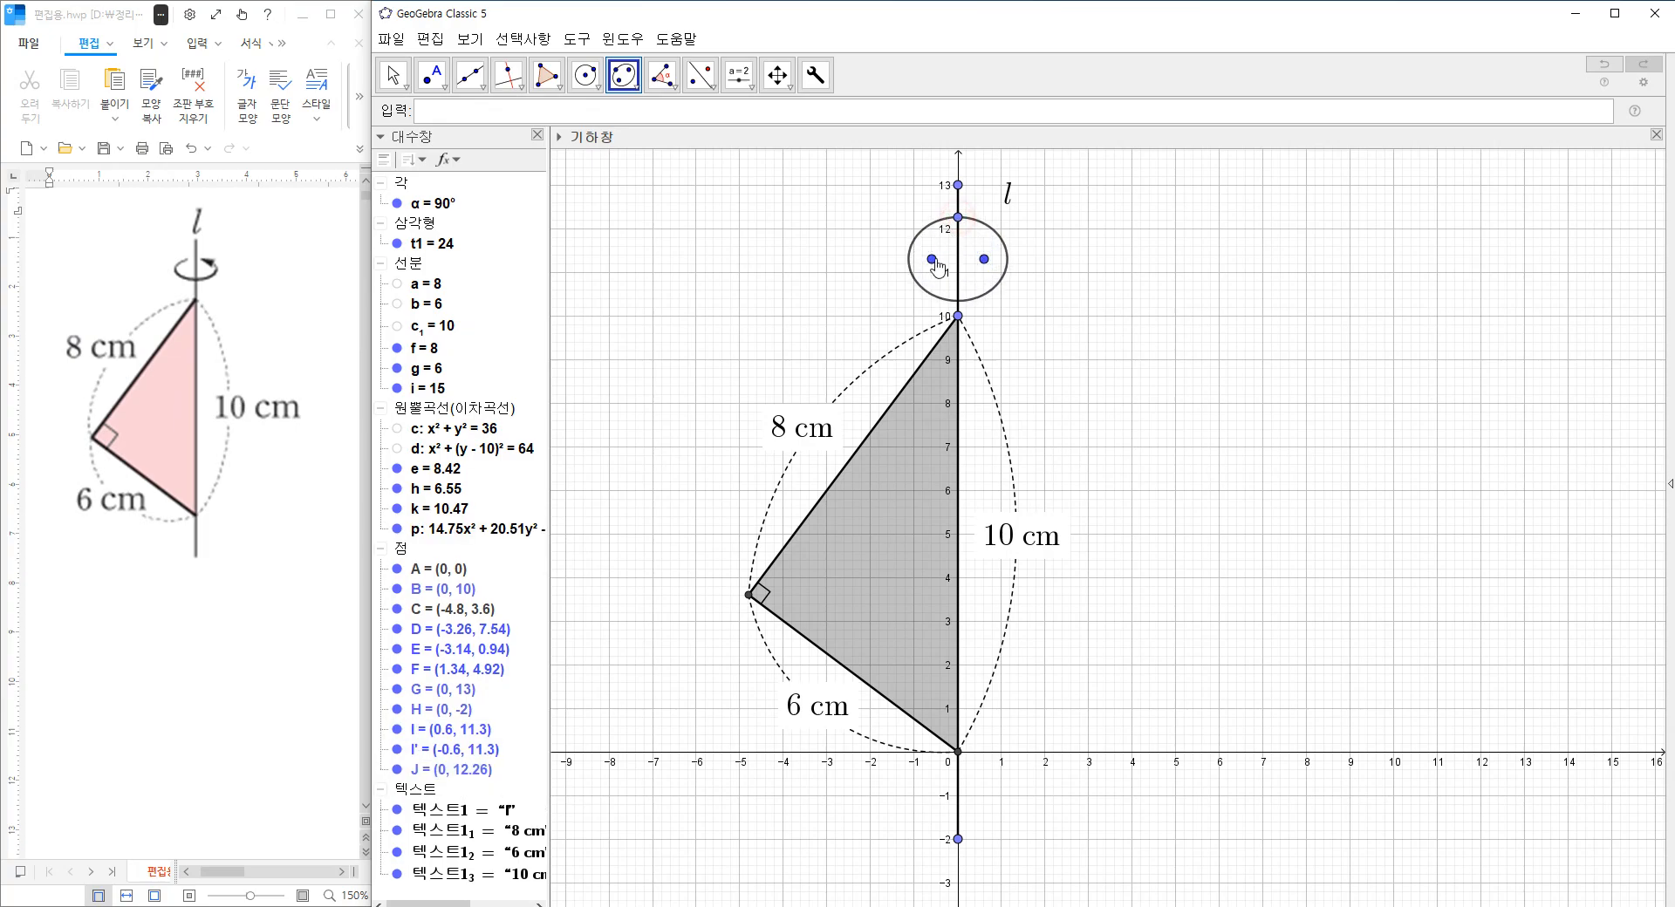
Widen and flatten the ellipse by moving its right focus to about (2.58, 11.08) and its axis point to about (0, 11.62).
left_click(393, 75)
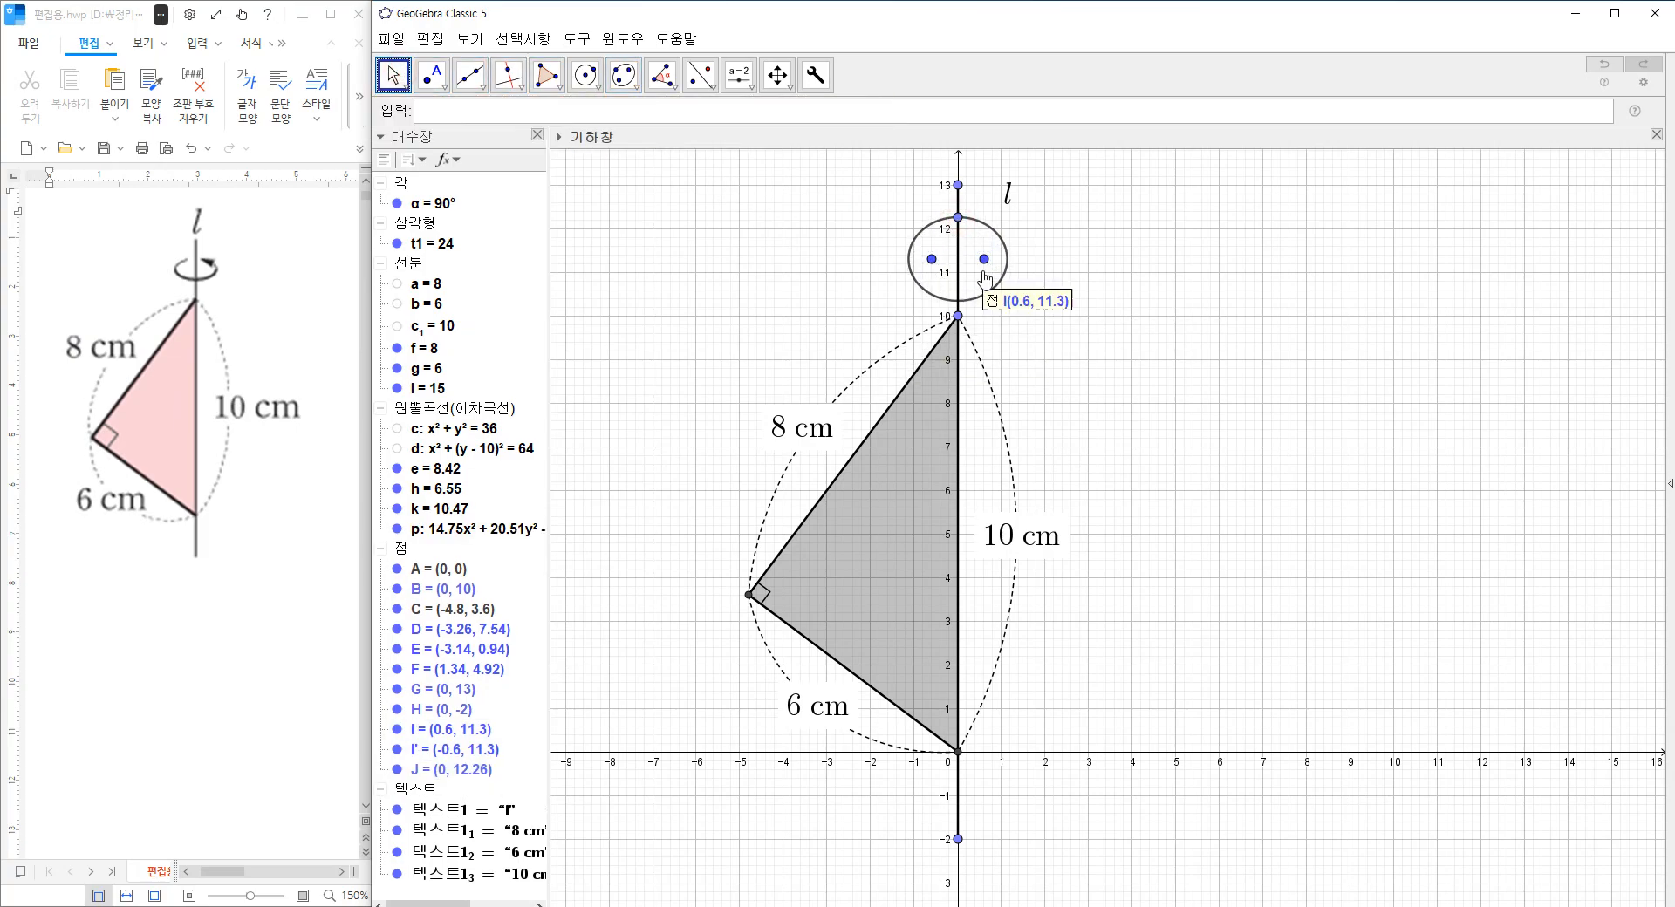
left_click_drag(959, 226, 1072, 276)
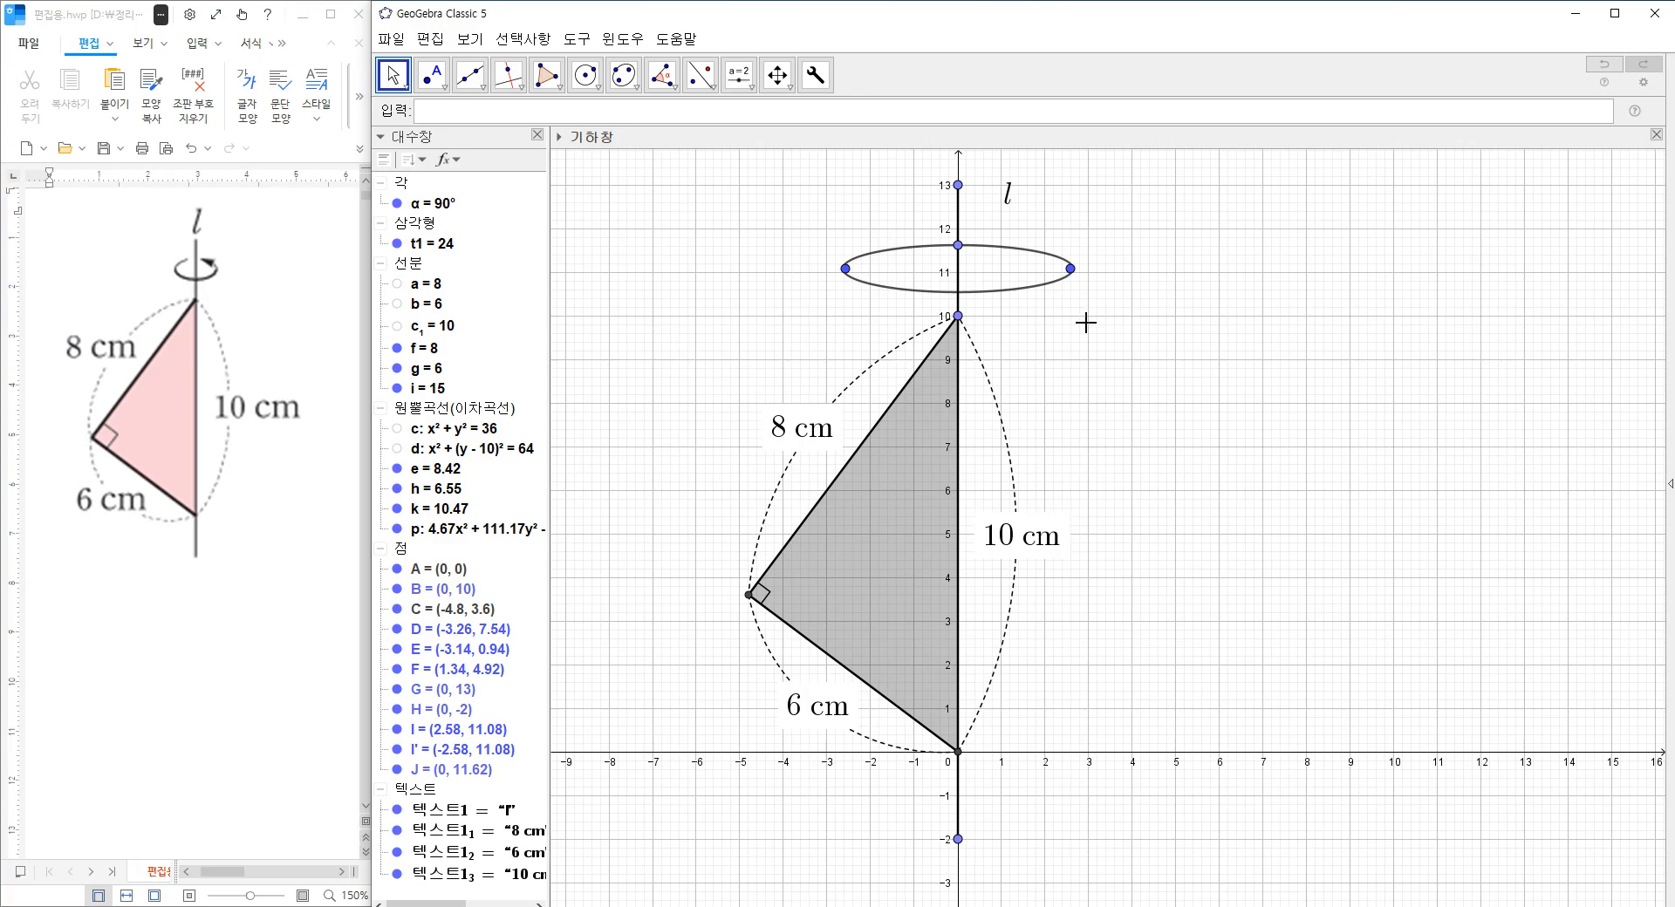
left_click(845, 269)
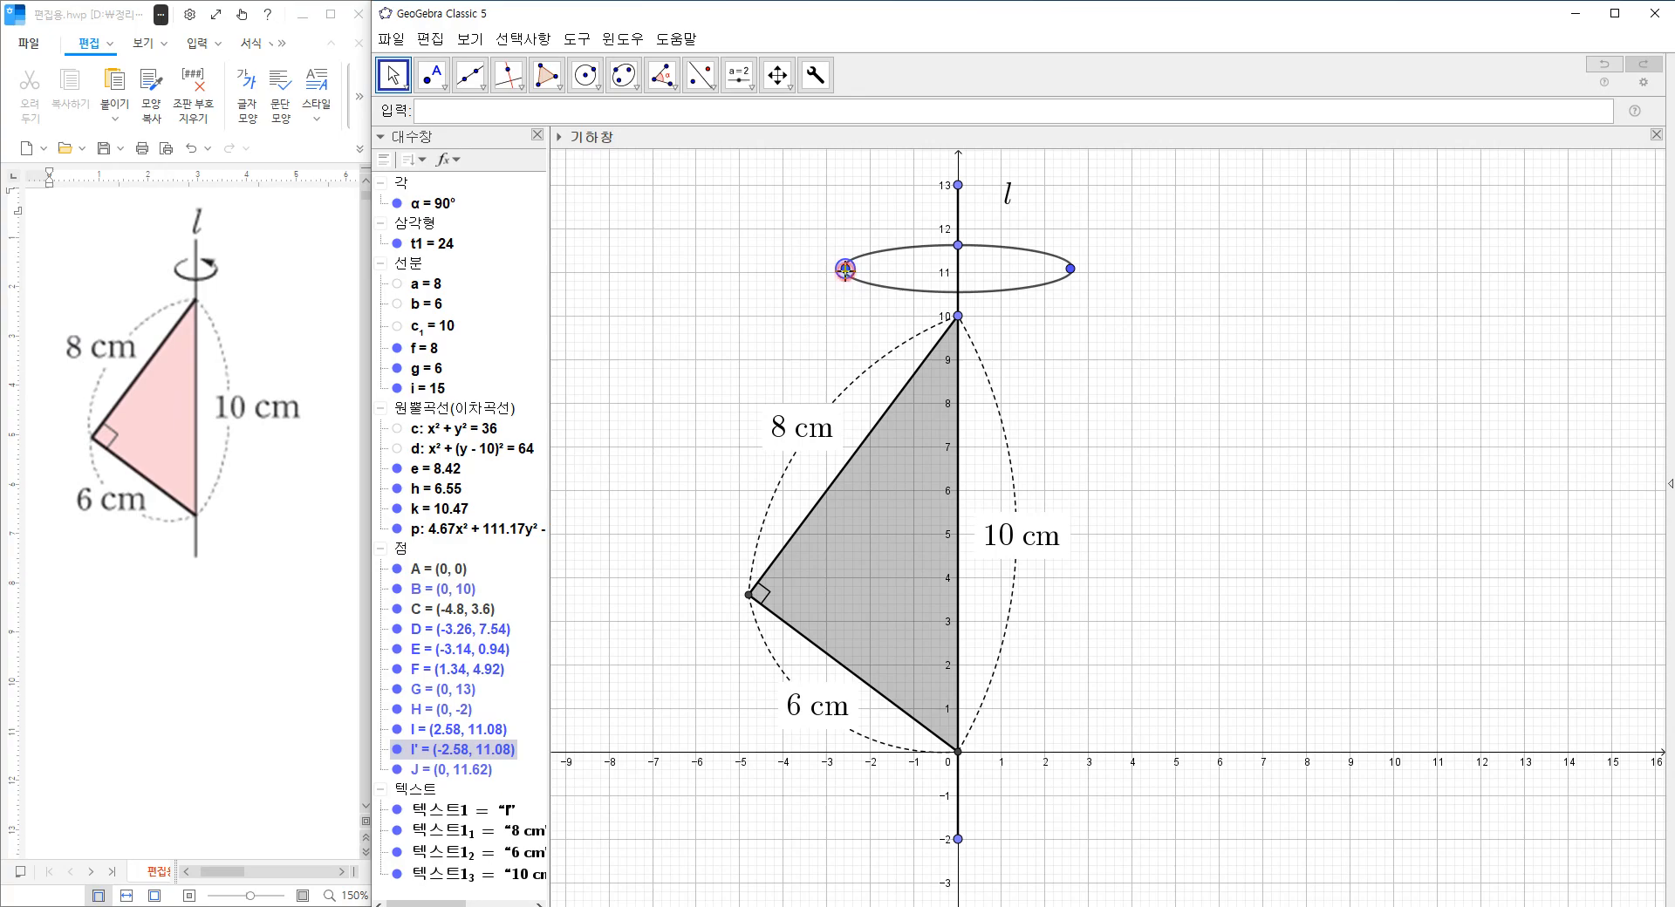
Colour the ellipse black, reduce its line thickness to about 3 and increase its line opacity.
left_click(908, 291)
right_click(899, 291)
left_click(970, 492)
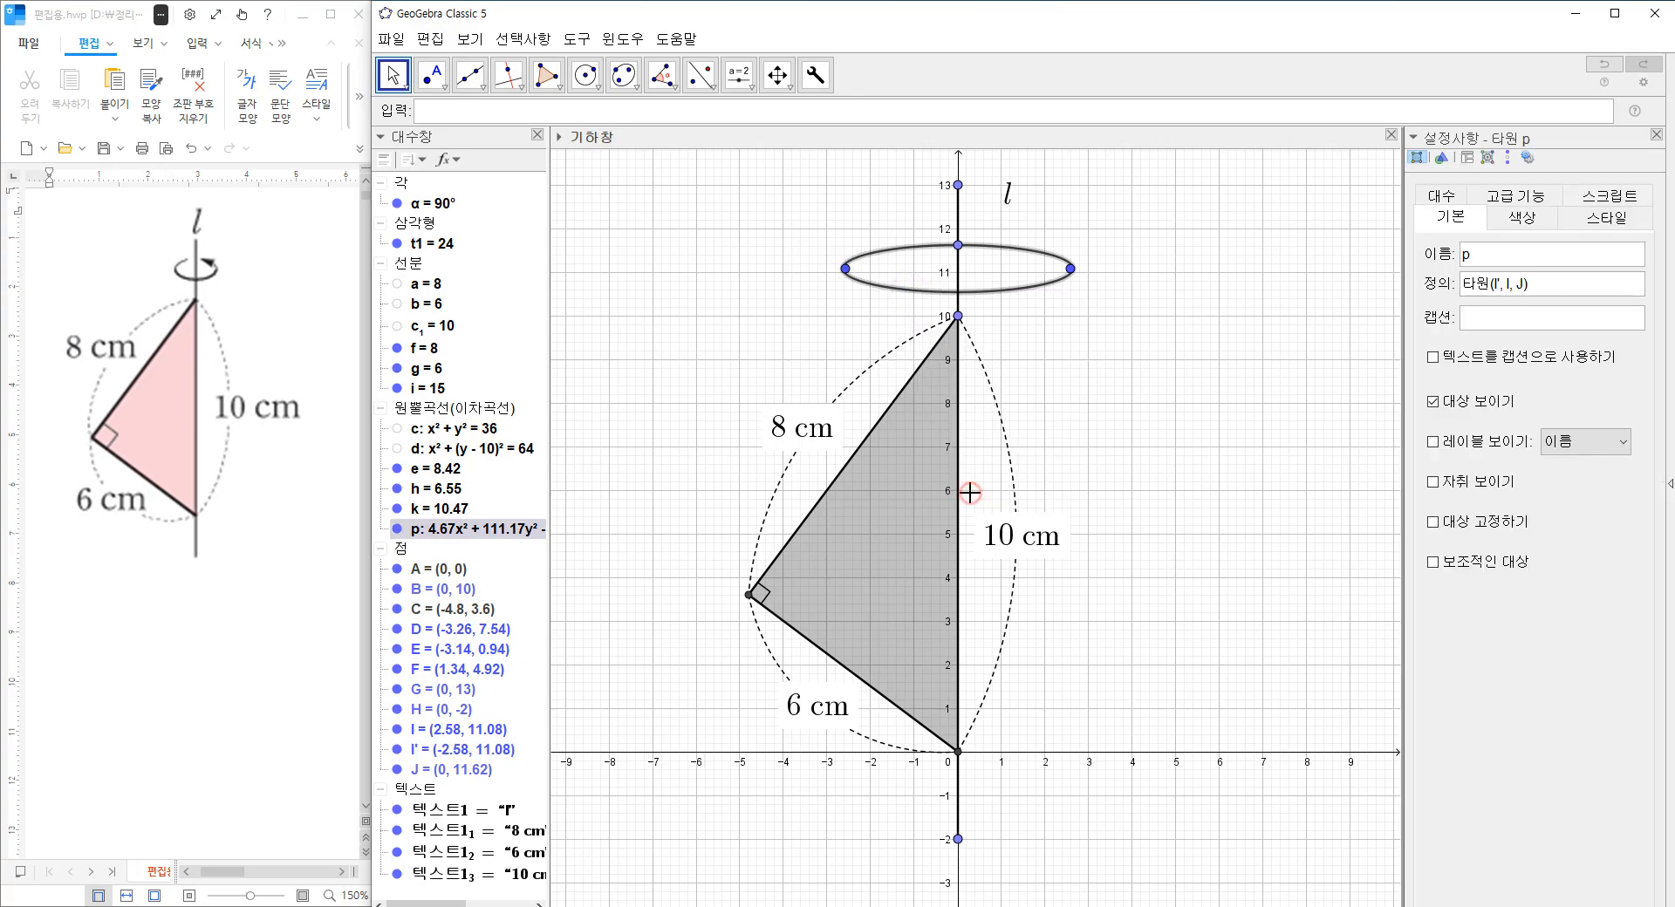
left_click(1536, 220)
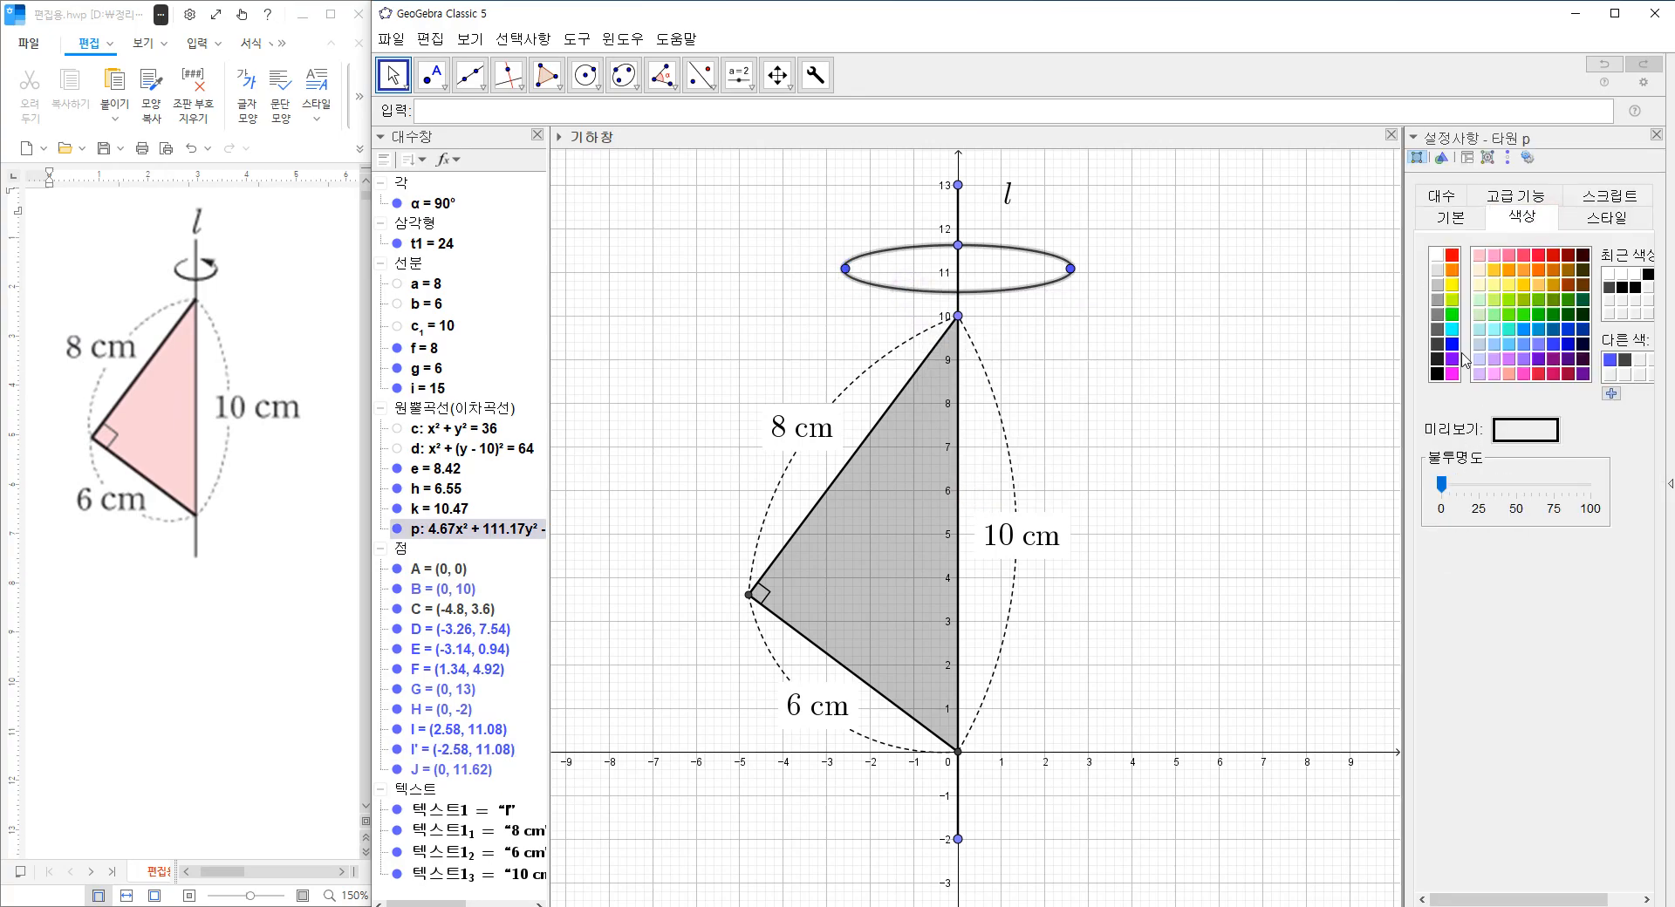
left_click(1435, 376)
left_click(1605, 218)
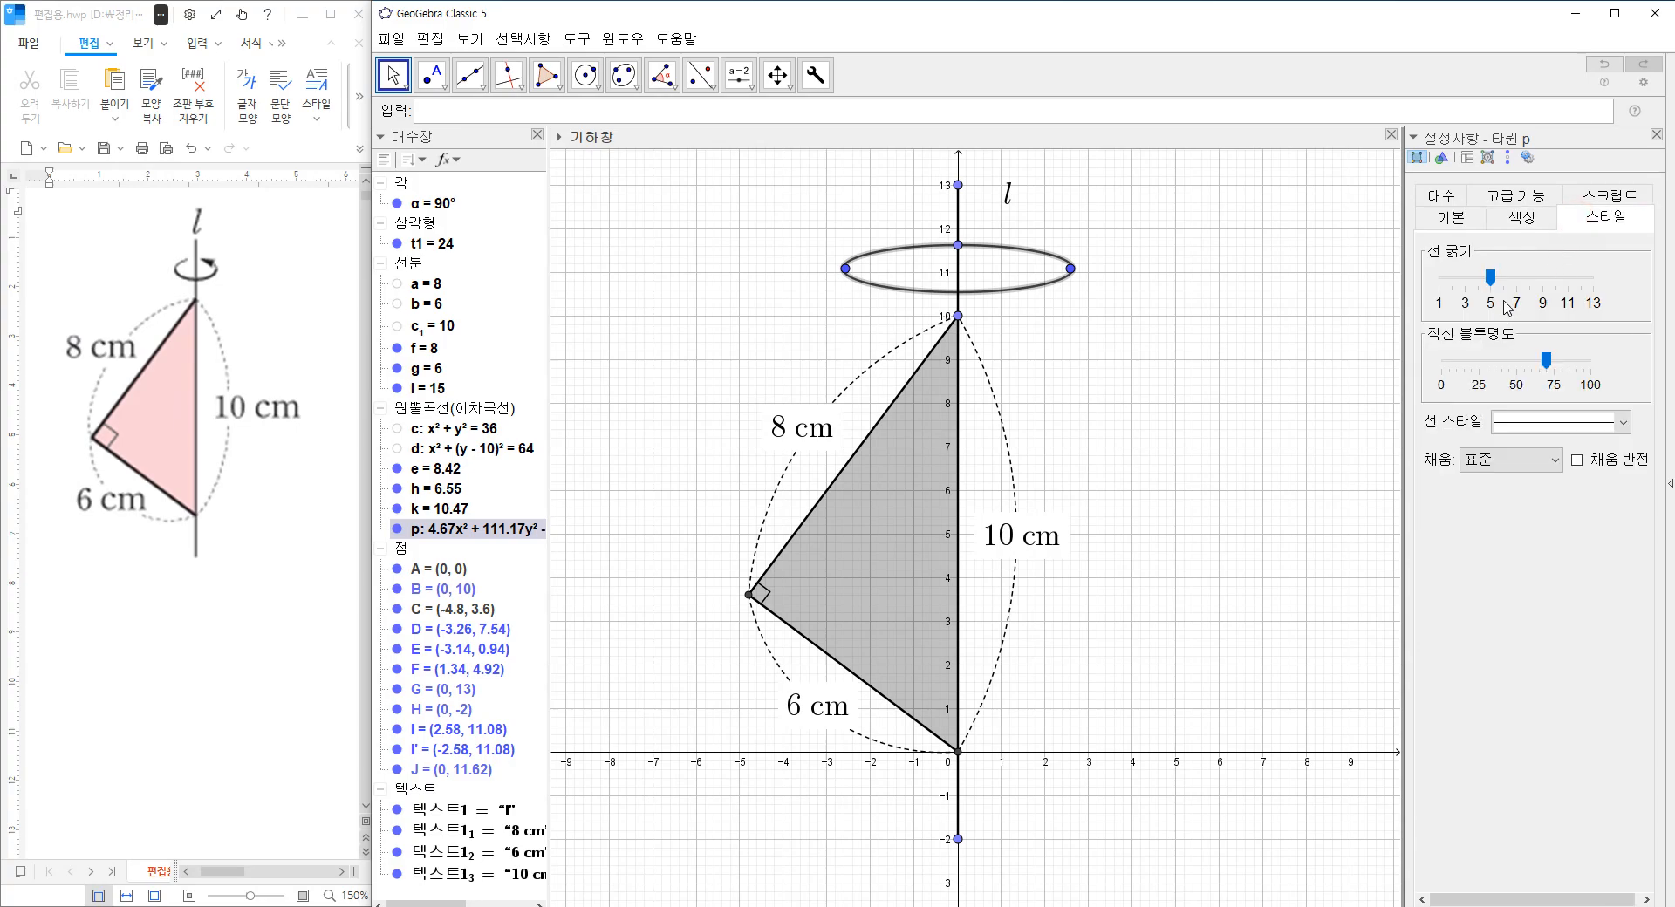
left_click_drag(1494, 284, 1469, 281)
left_click_drag(1544, 361, 1560, 361)
left_click(1656, 135)
left_click(1291, 327)
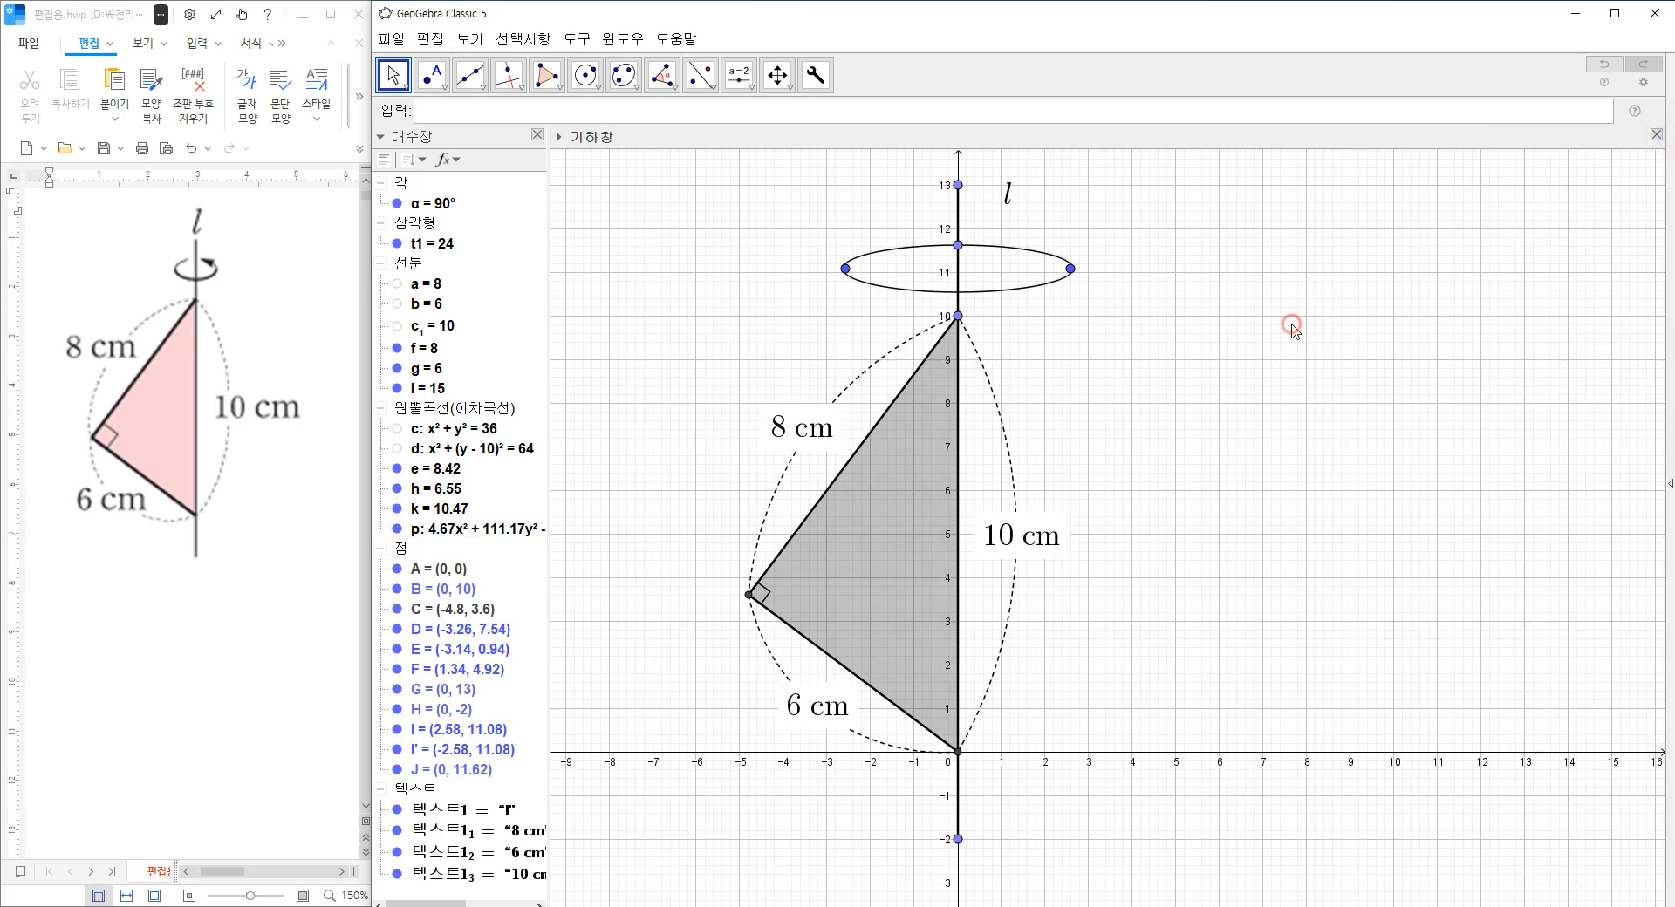
Place a point on the ellipse's upper edge at about (1.19, 11.56) and reflect it across the axis segment.
left_click(436, 77)
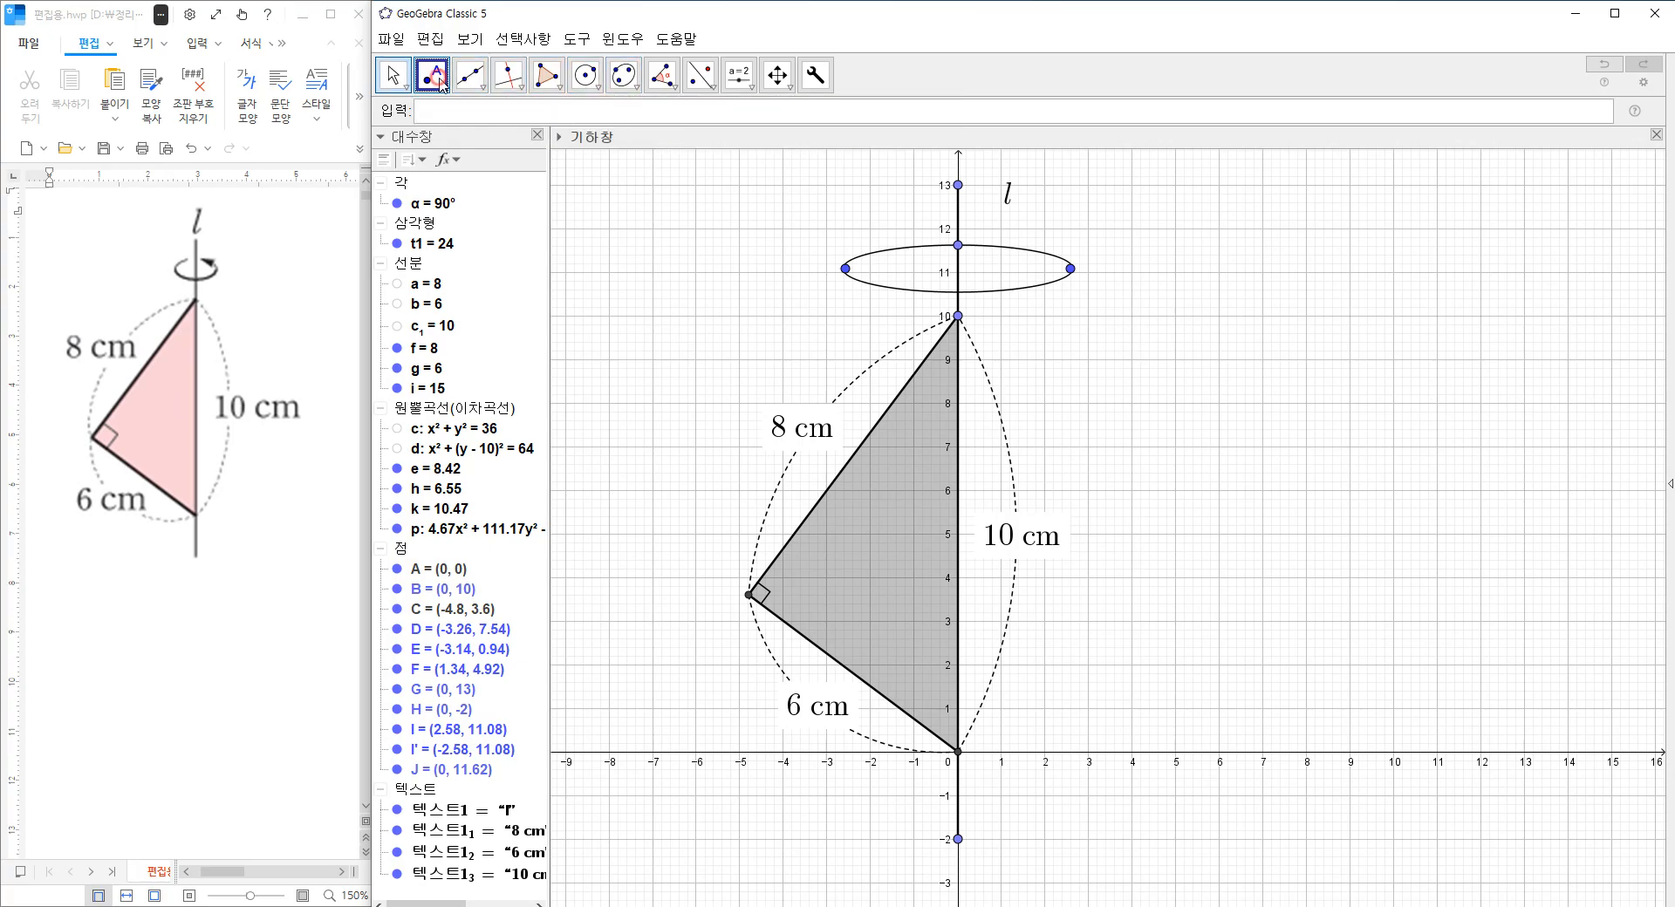
left_click(1015, 249)
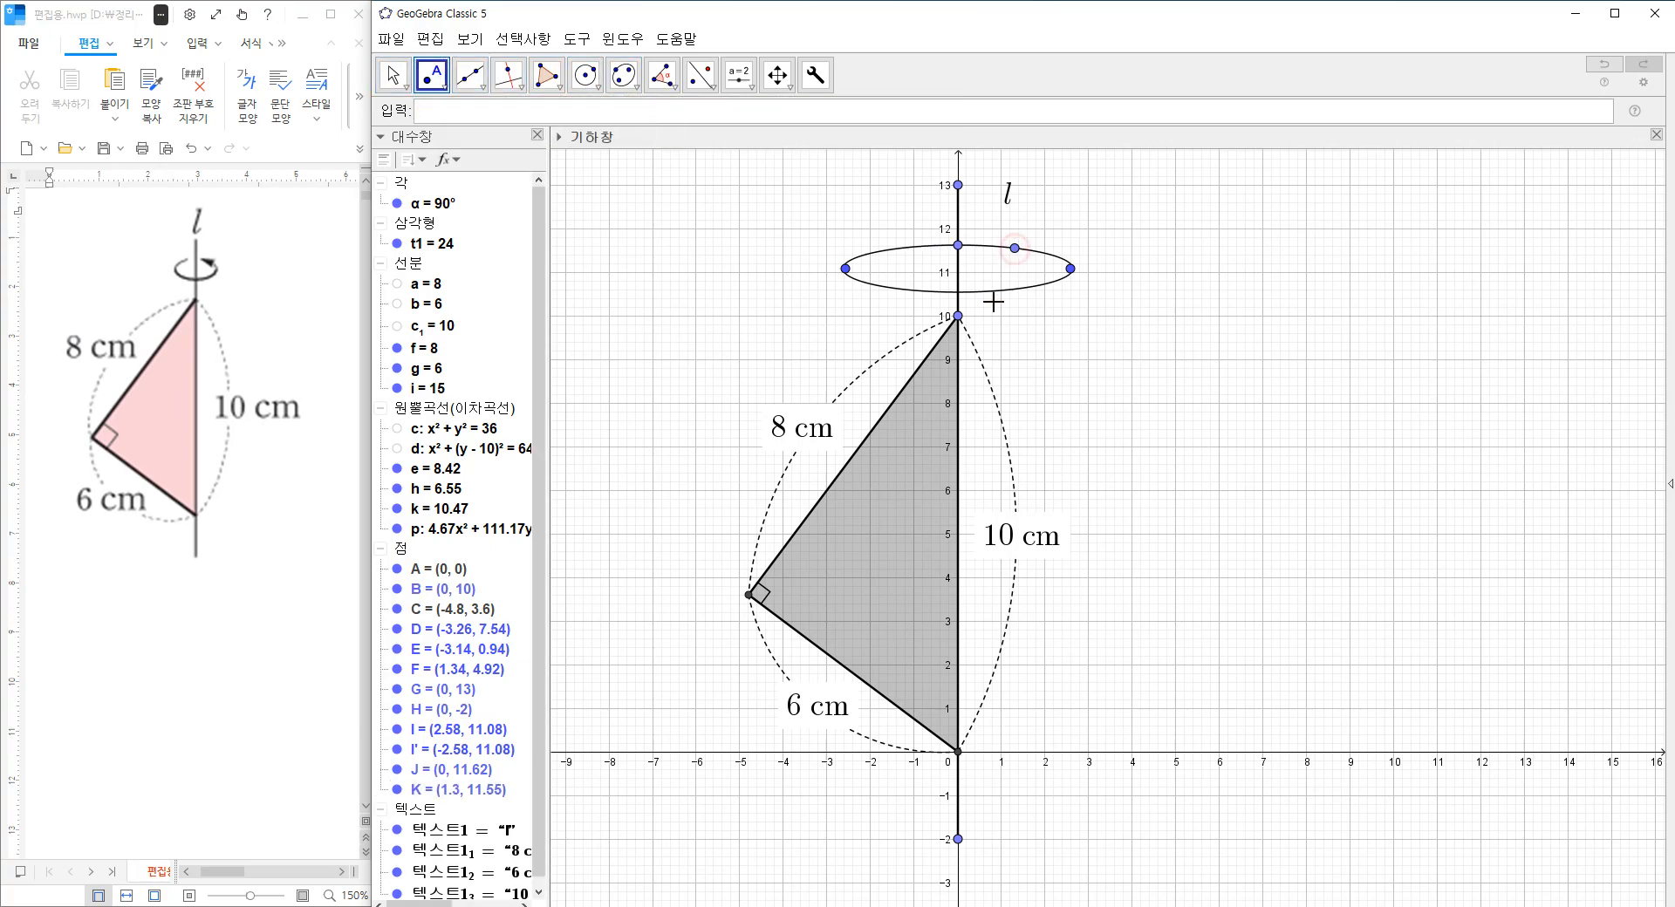
left_click(393, 75)
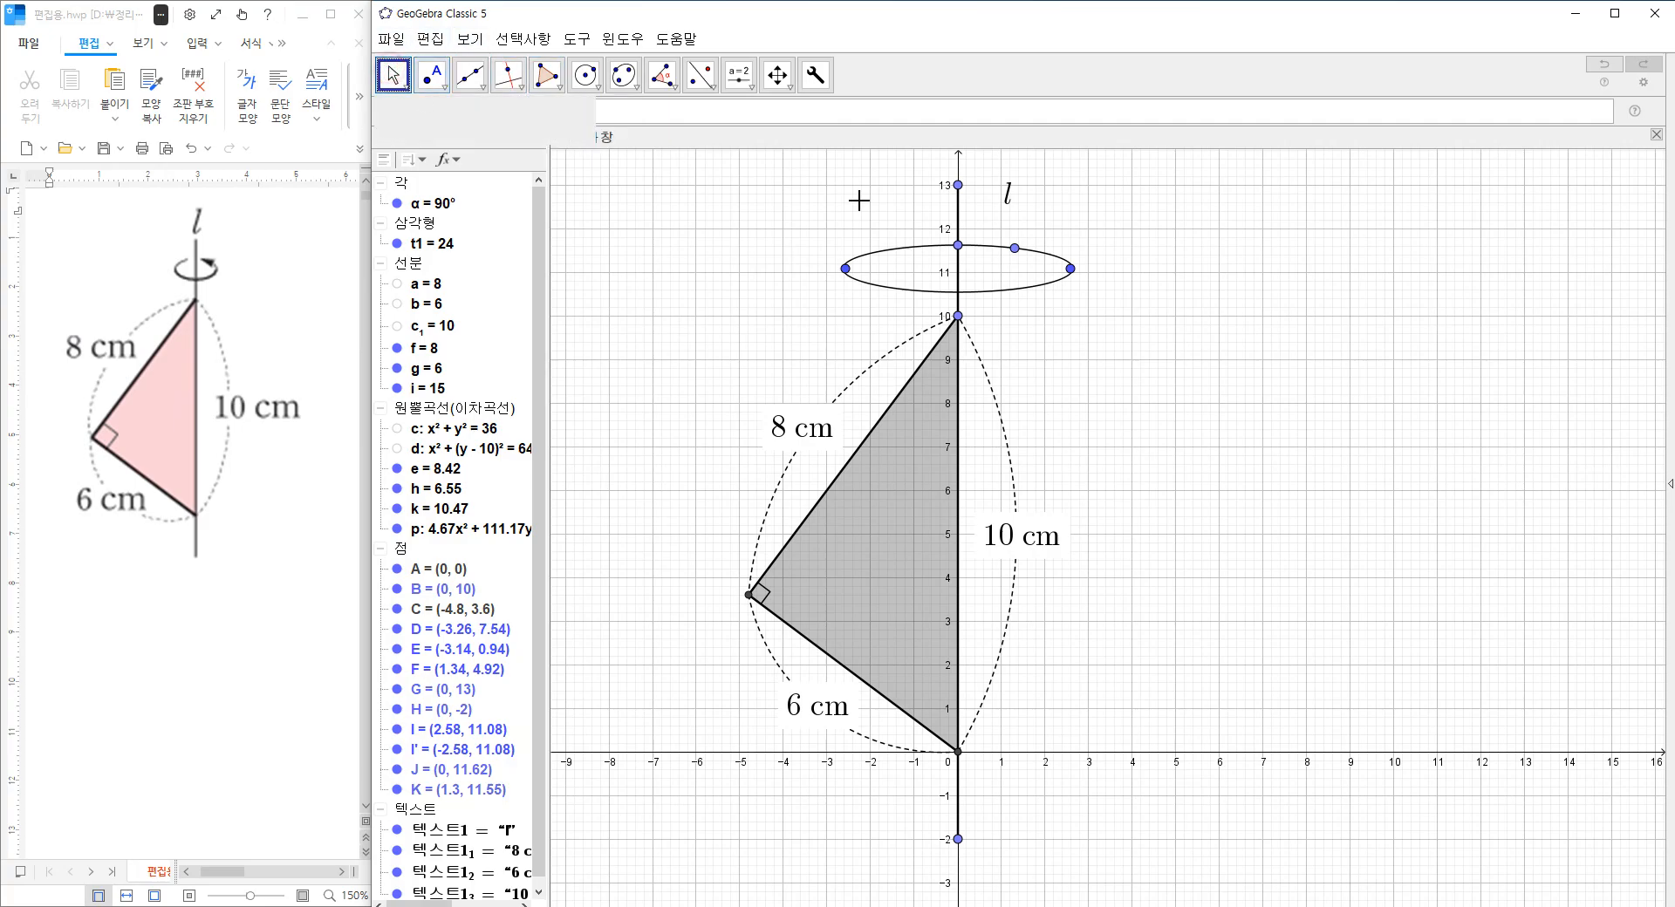
mouse_move(1014, 249)
left_mouse_down()
mouse_move(1051, 266)
mouse_move(965, 300)
mouse_move(1068, 269)
mouse_move(1011, 248)
left_mouse_up()
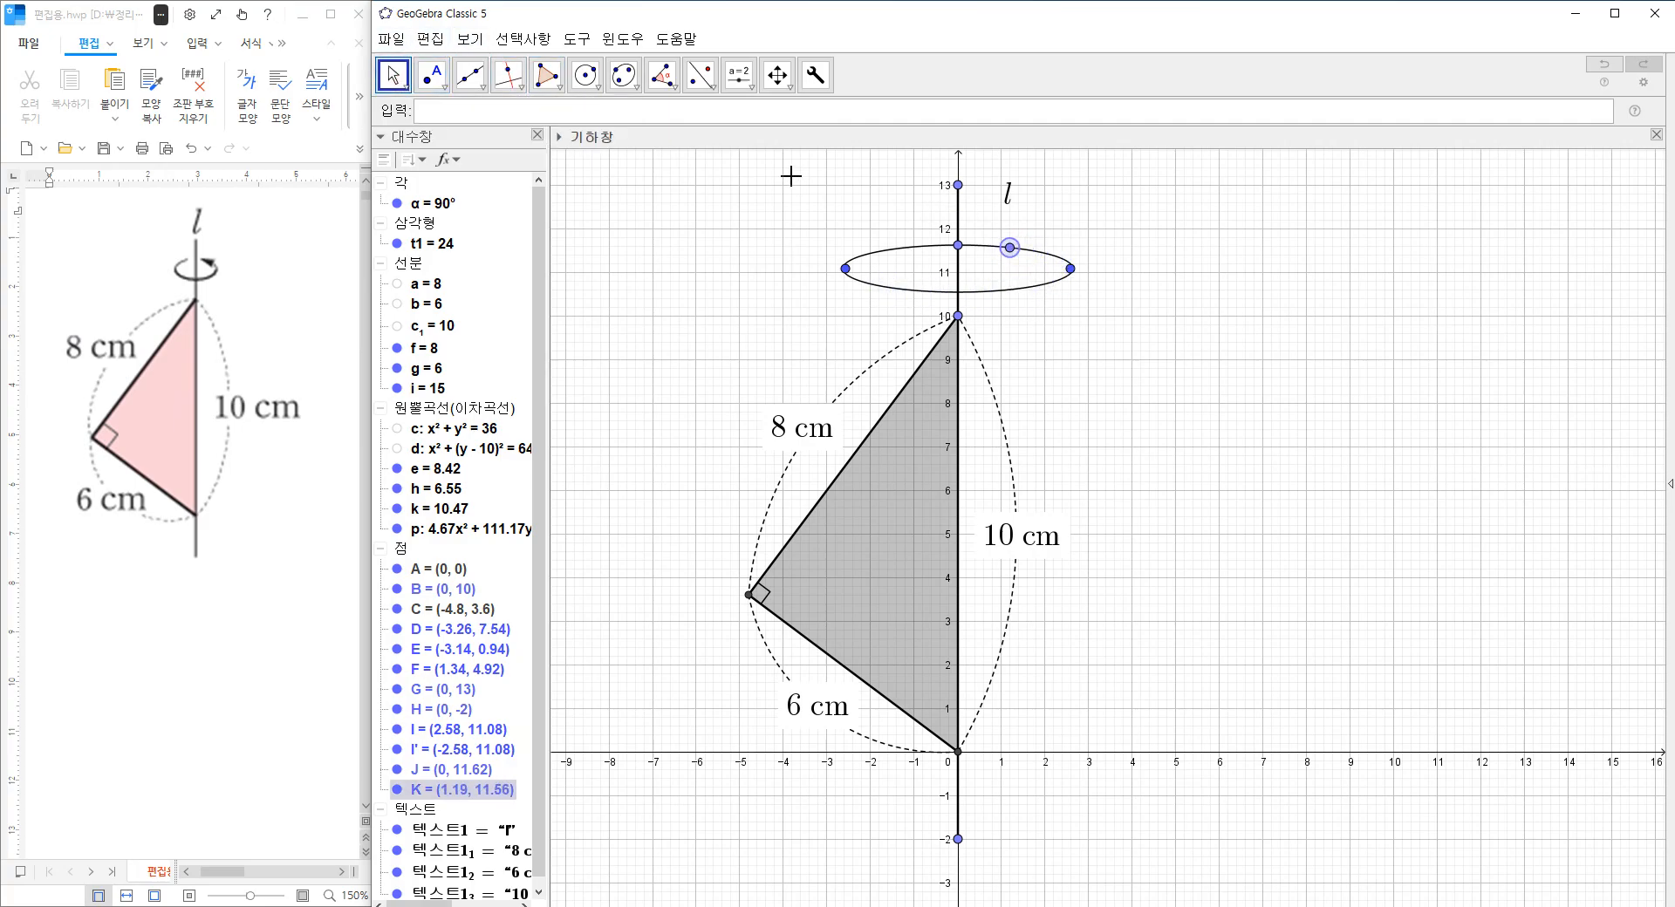
left_click(705, 79)
left_click(1009, 247)
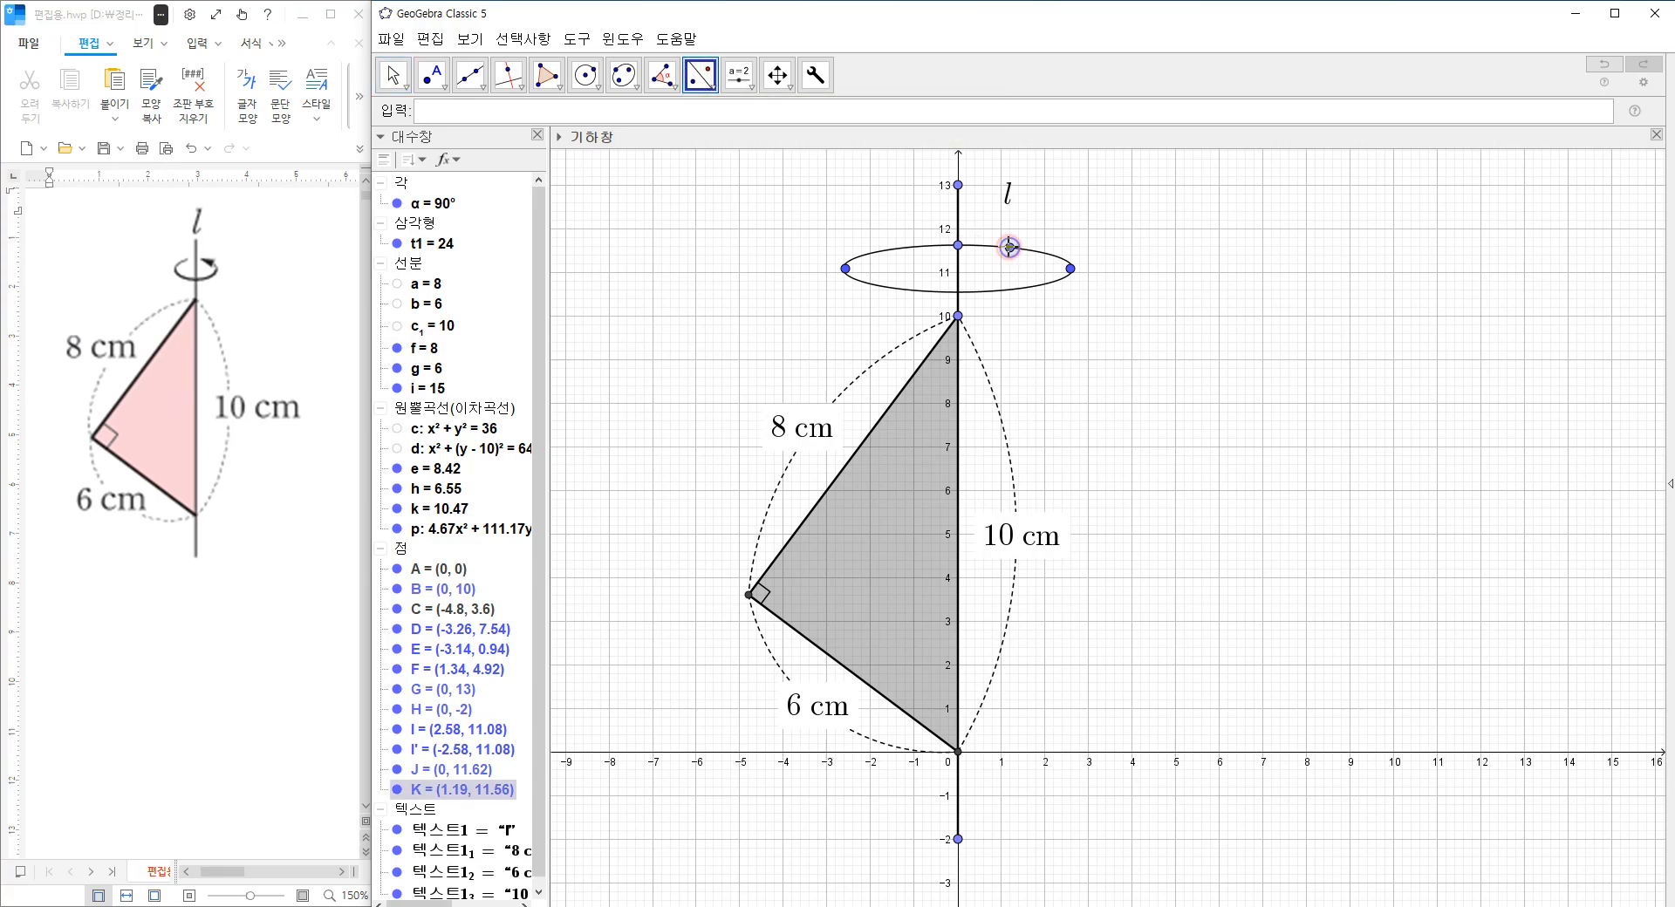
left_click(959, 216)
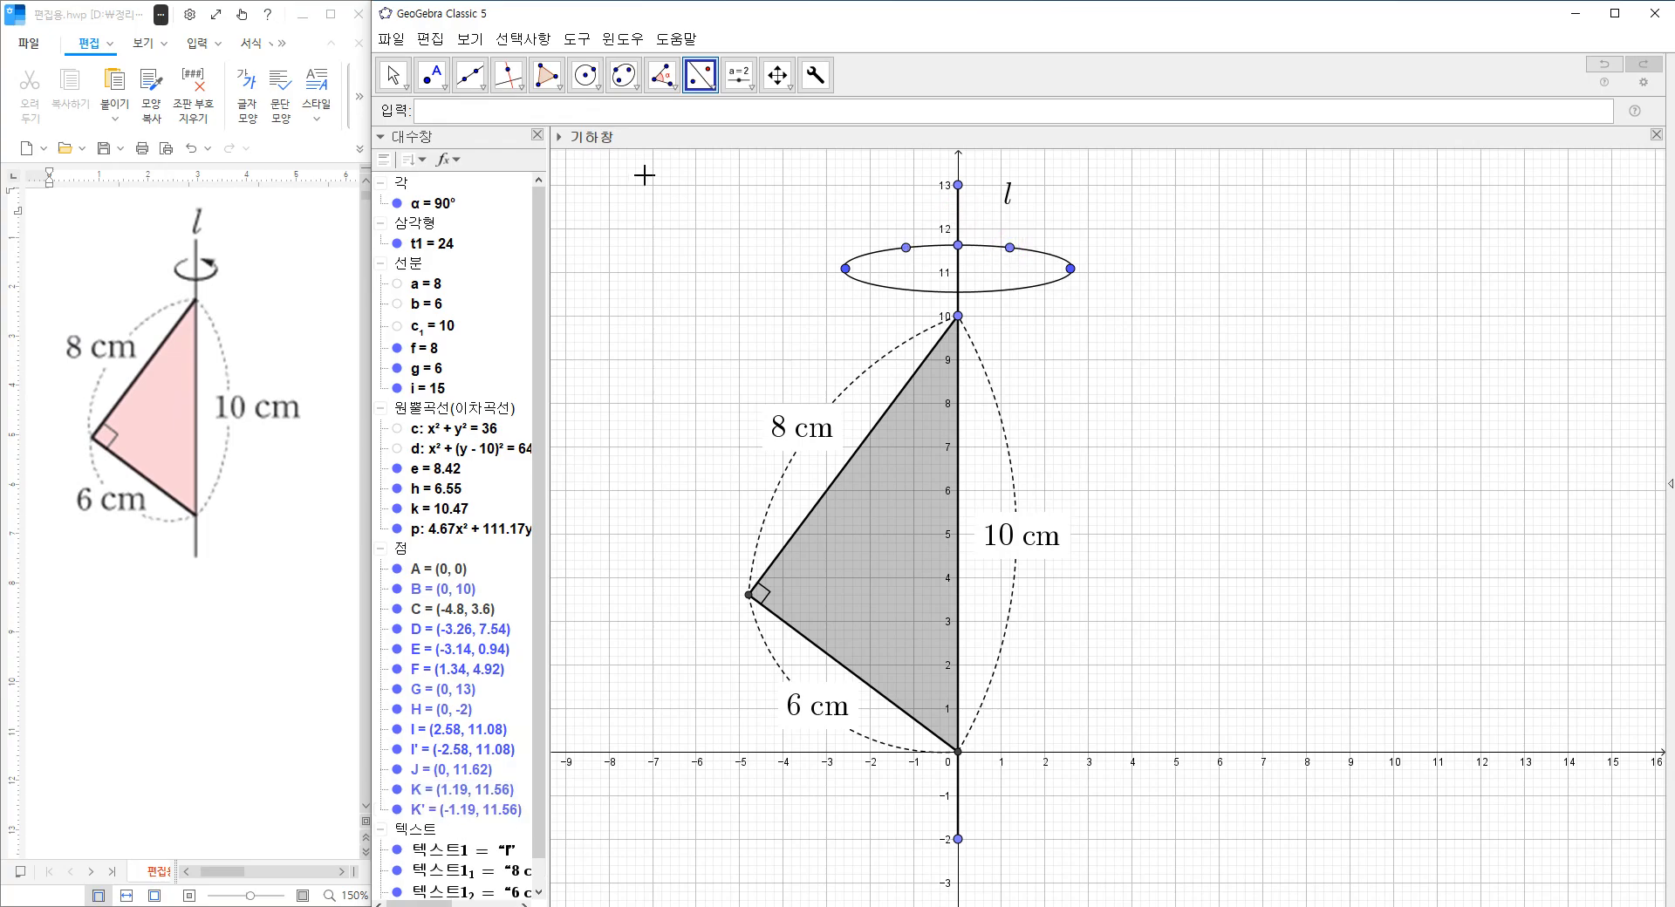
Draw a circumcircular arc from the reflected point through the ellipse's axis point to the original point.
left_click(599, 87)
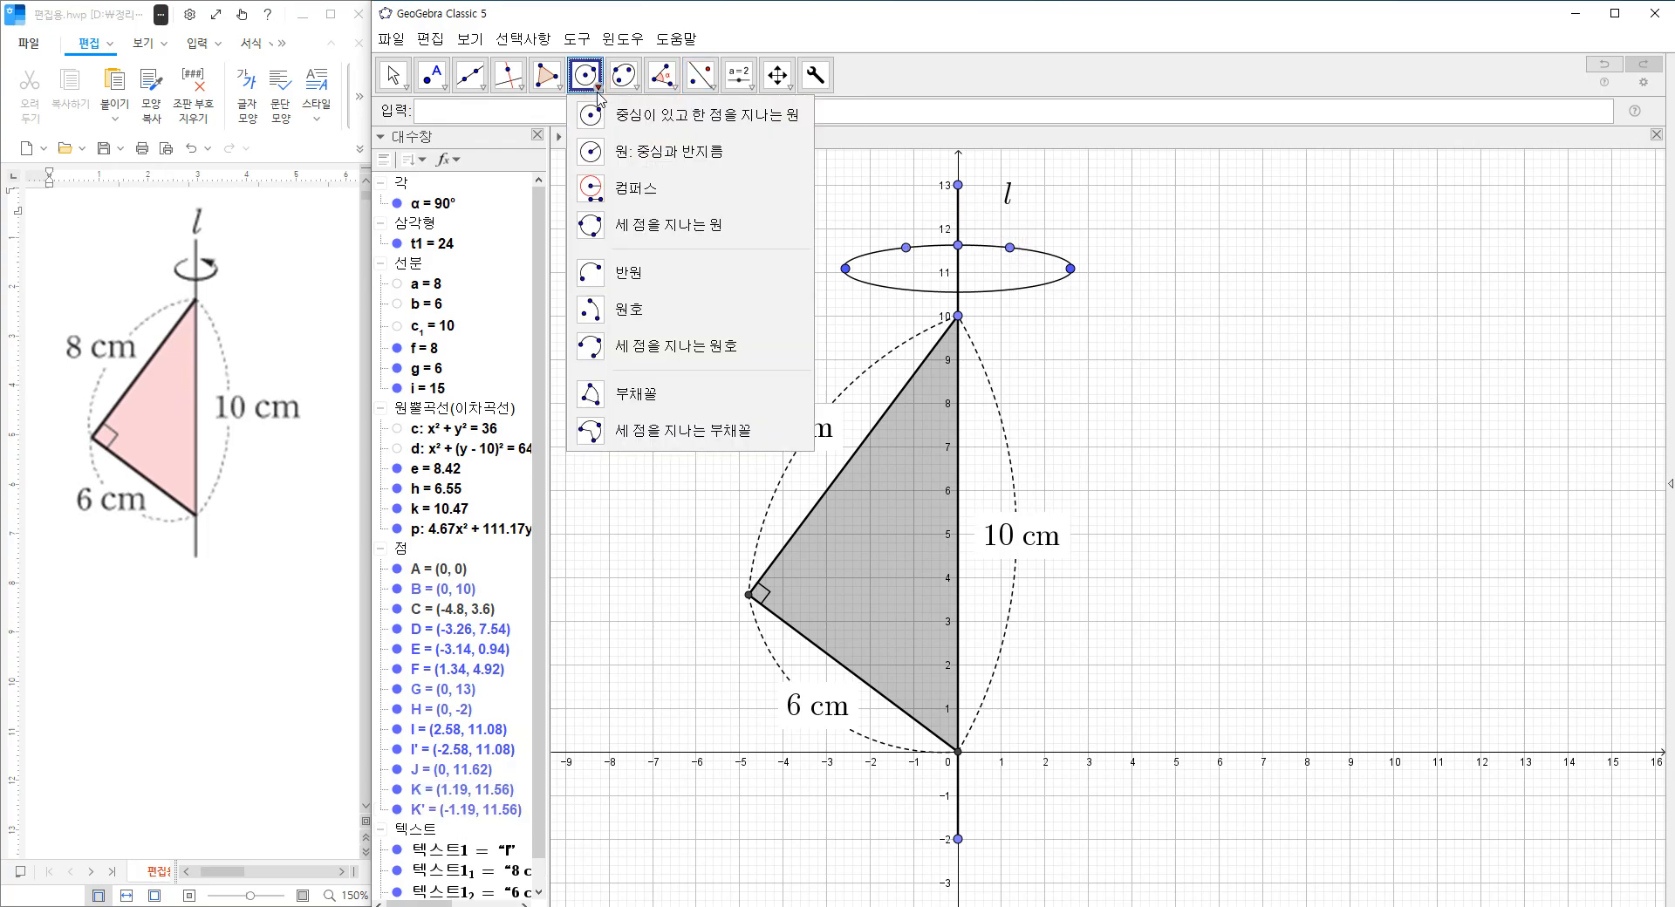
left_click(661, 340)
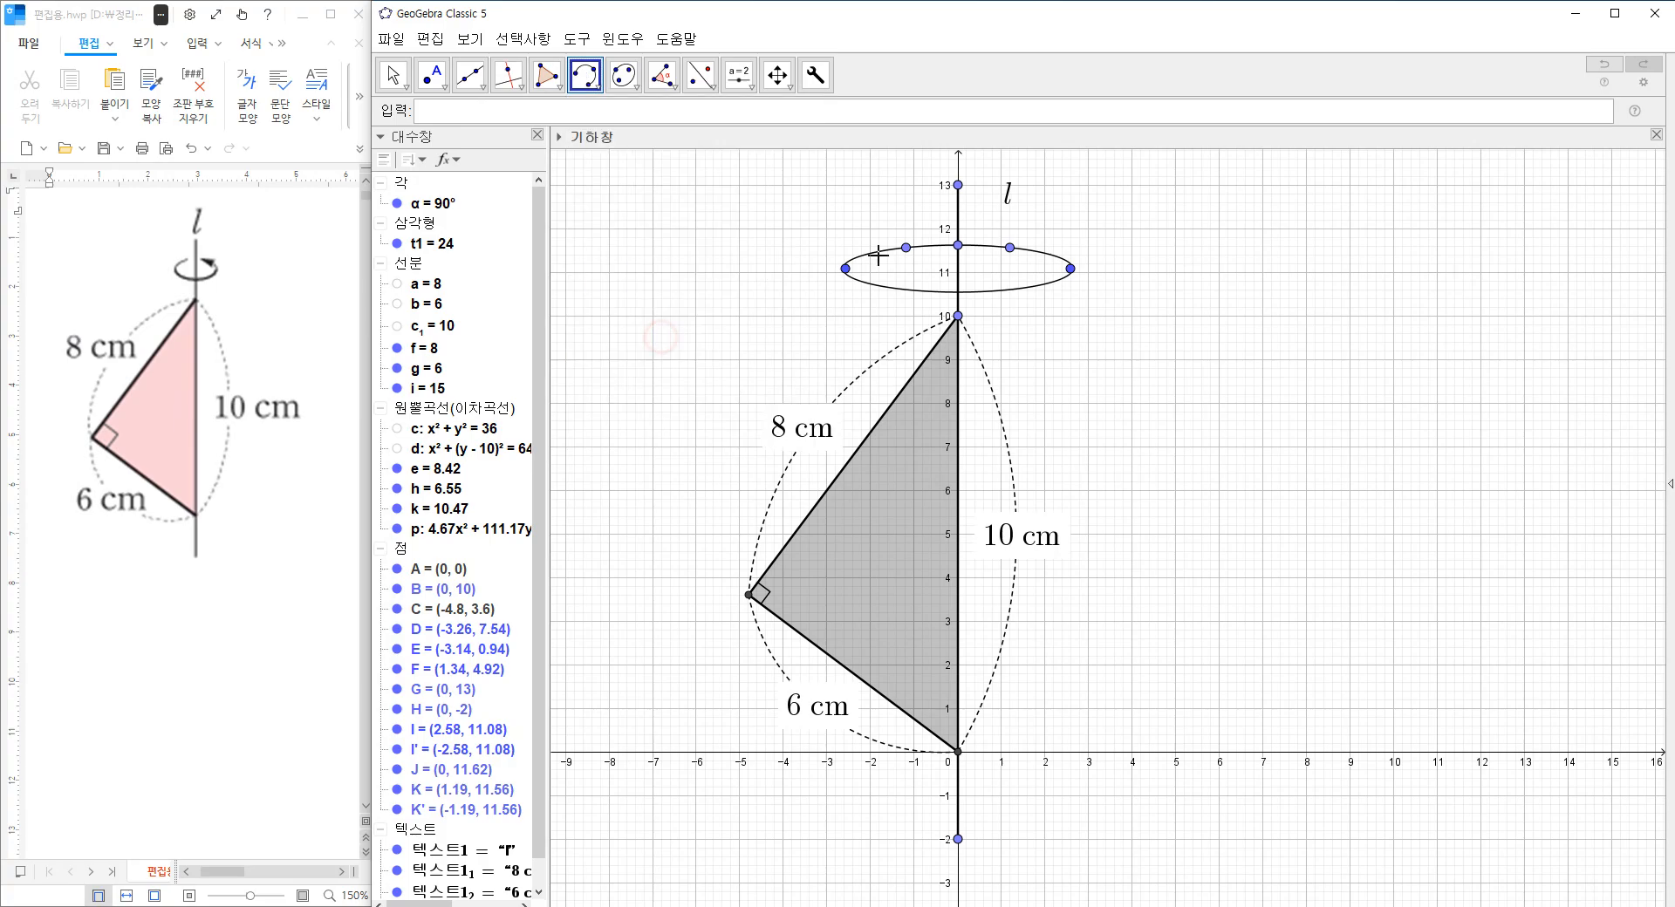
left_click(905, 247)
left_click(958, 245)
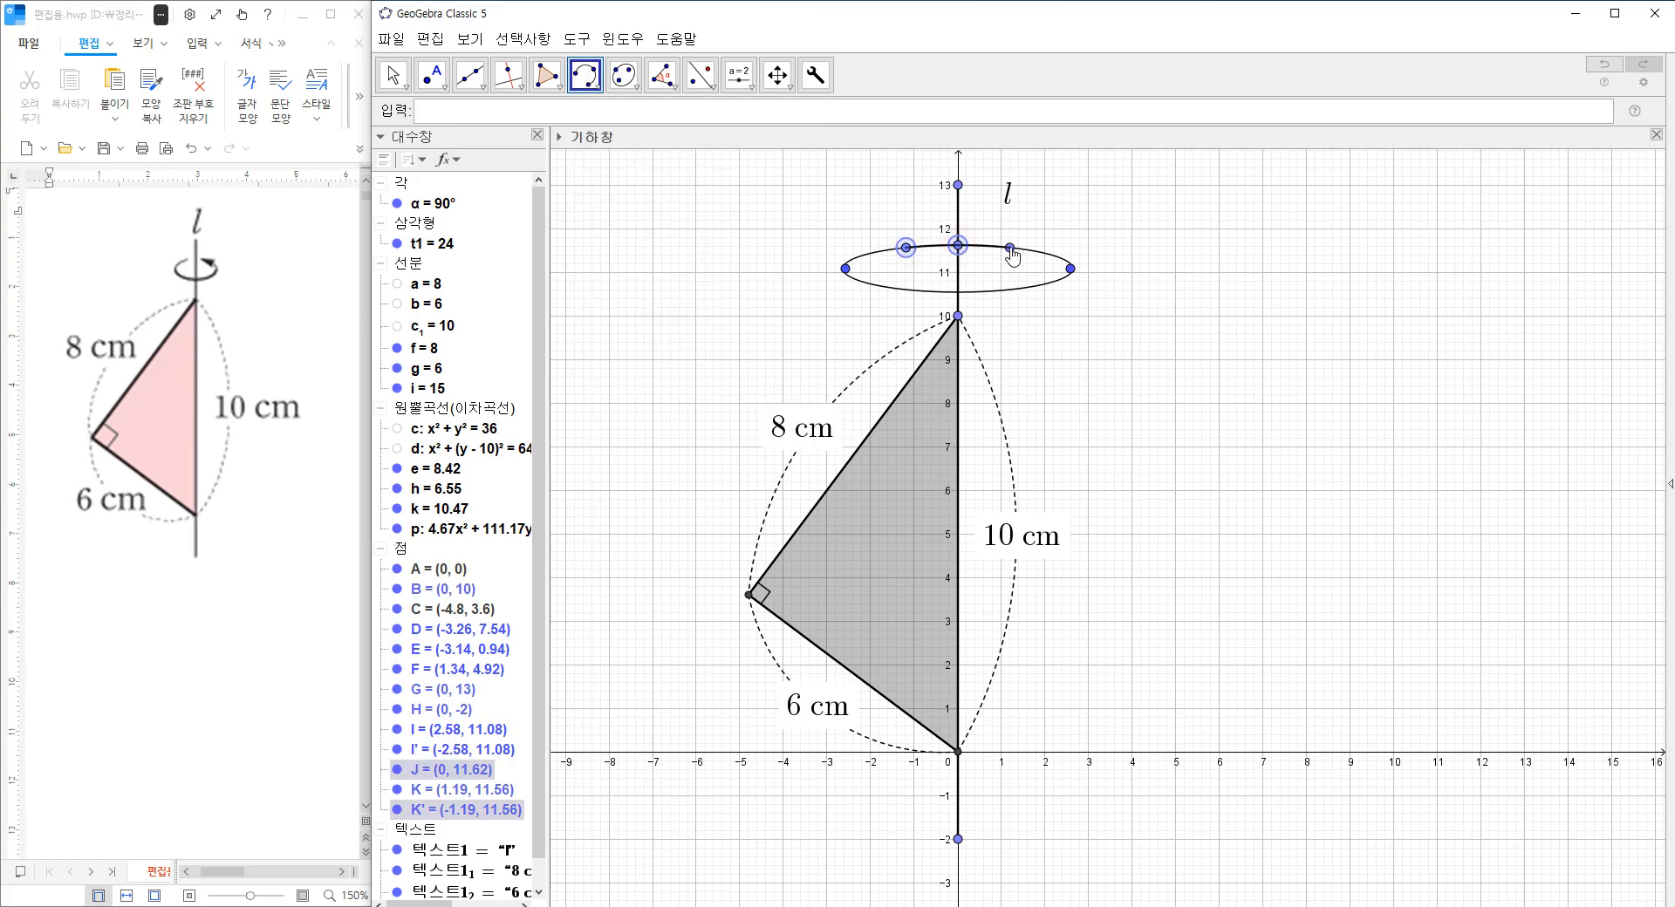
left_click(1010, 249)
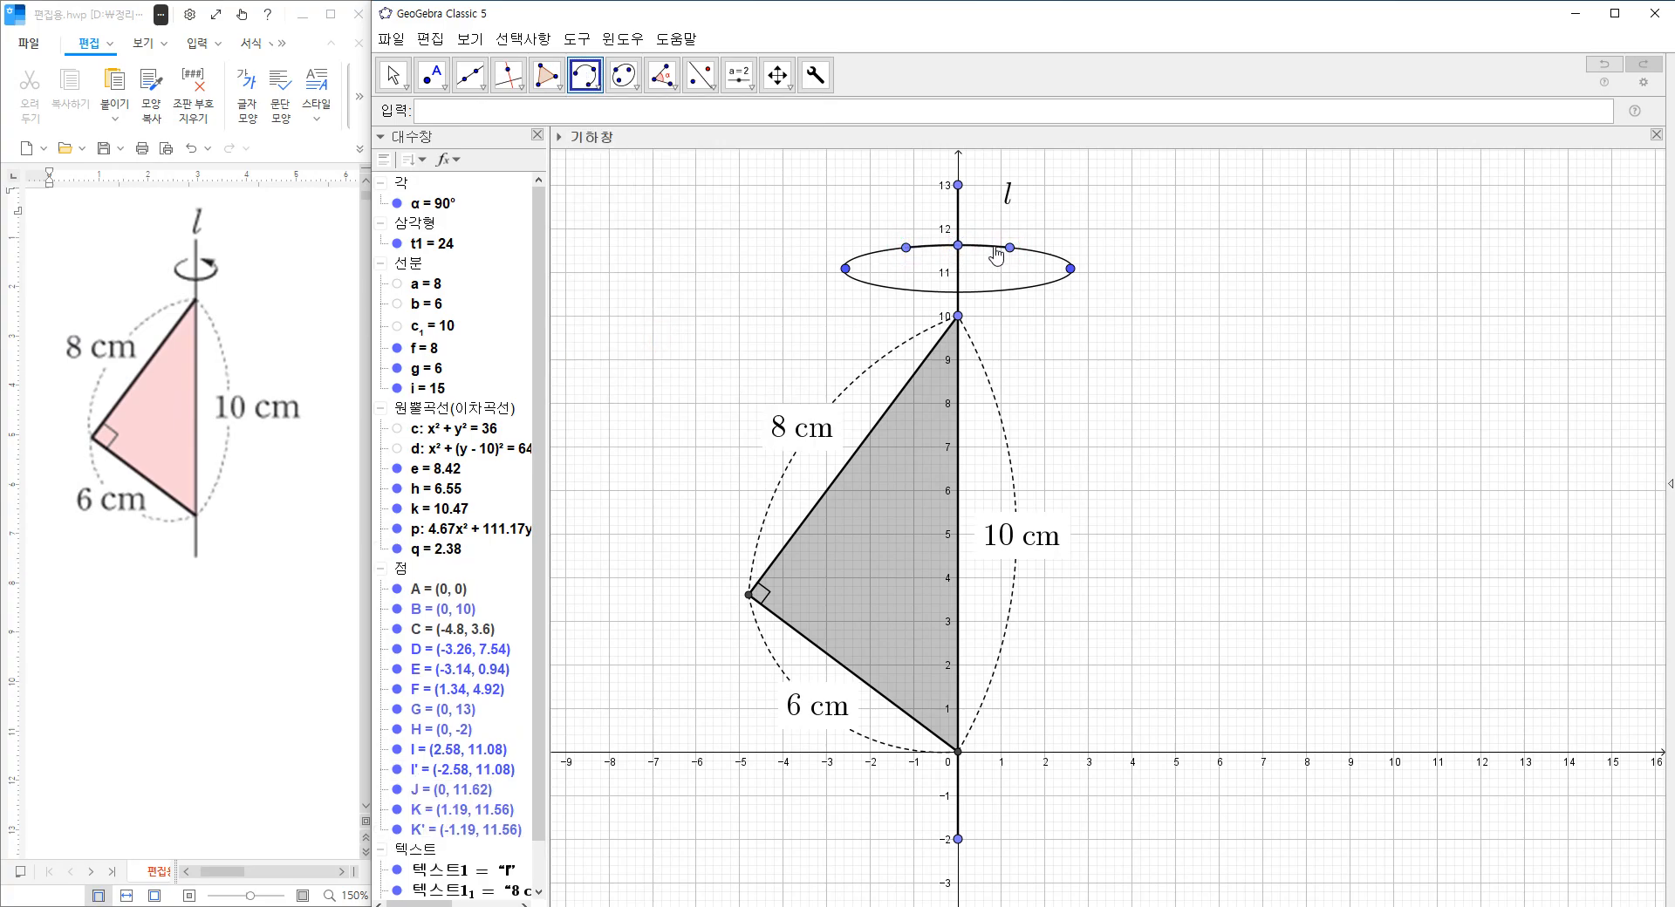
Increase the short arc's line opacity and colour it white to mask the back of the ellipse.
right_click(994, 251)
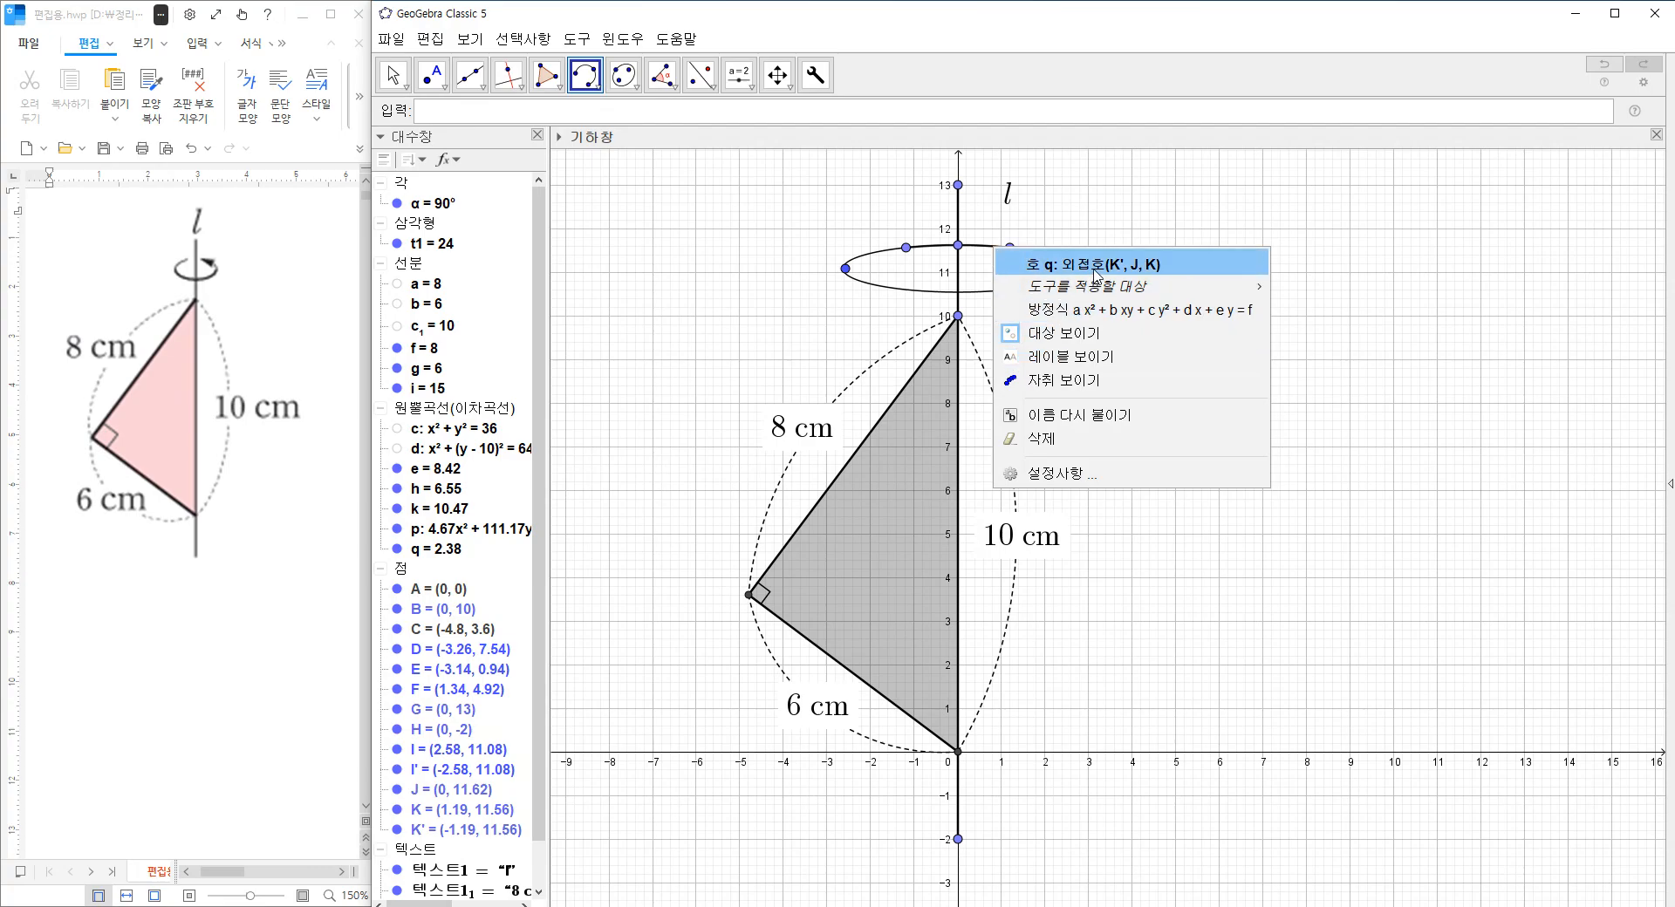
left_click(1078, 473)
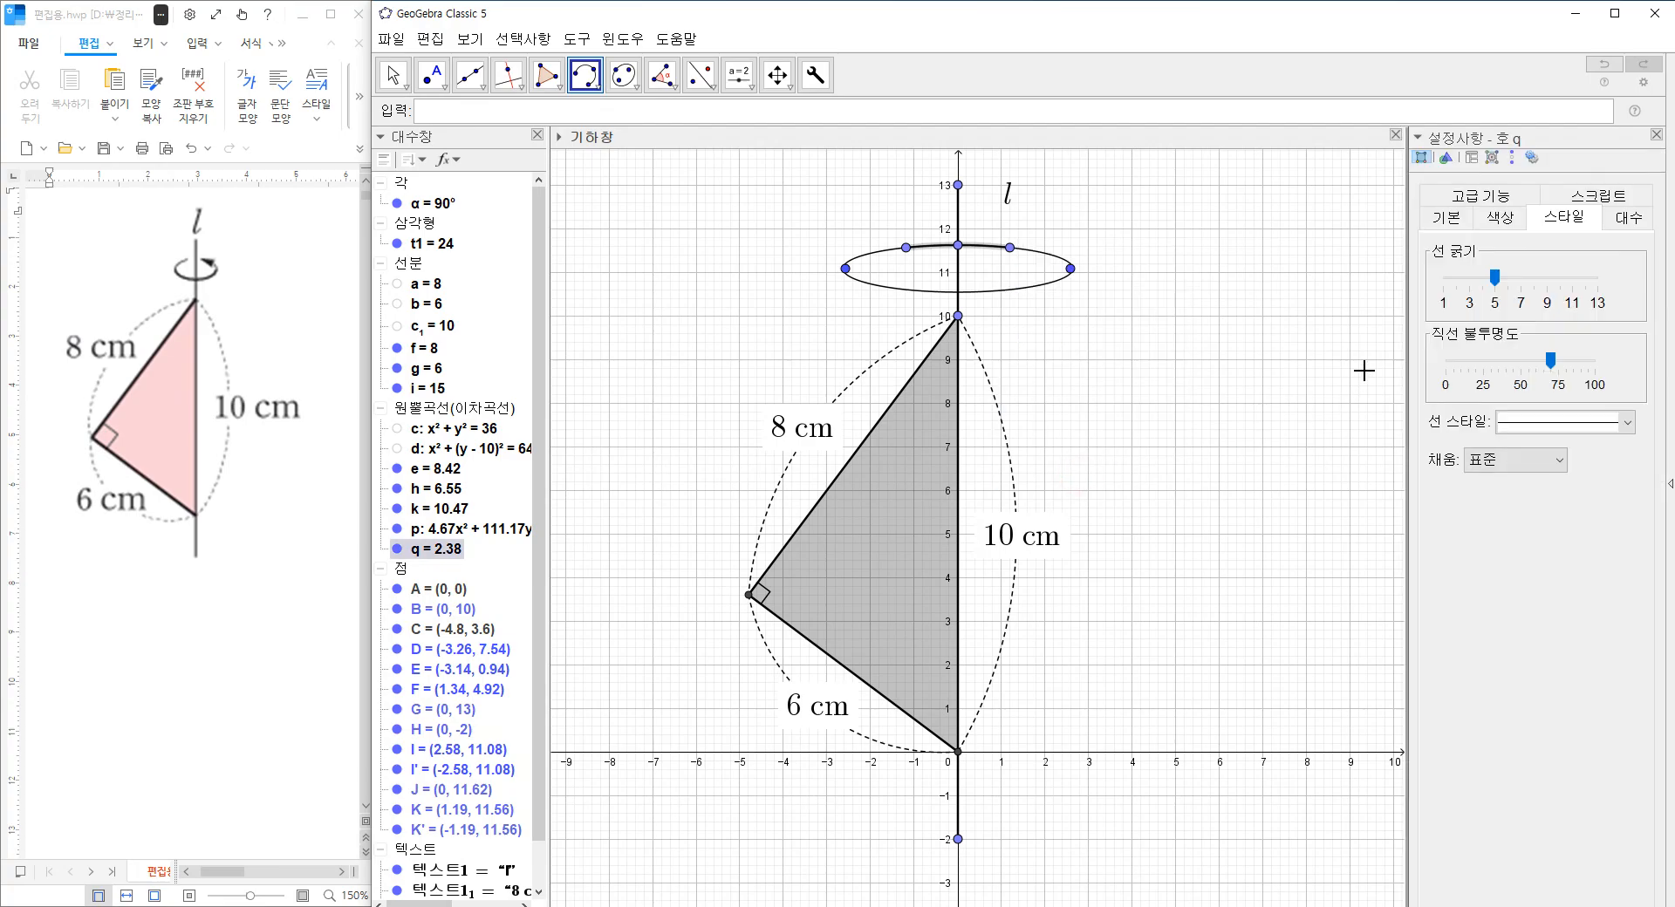
left_click(1495, 284)
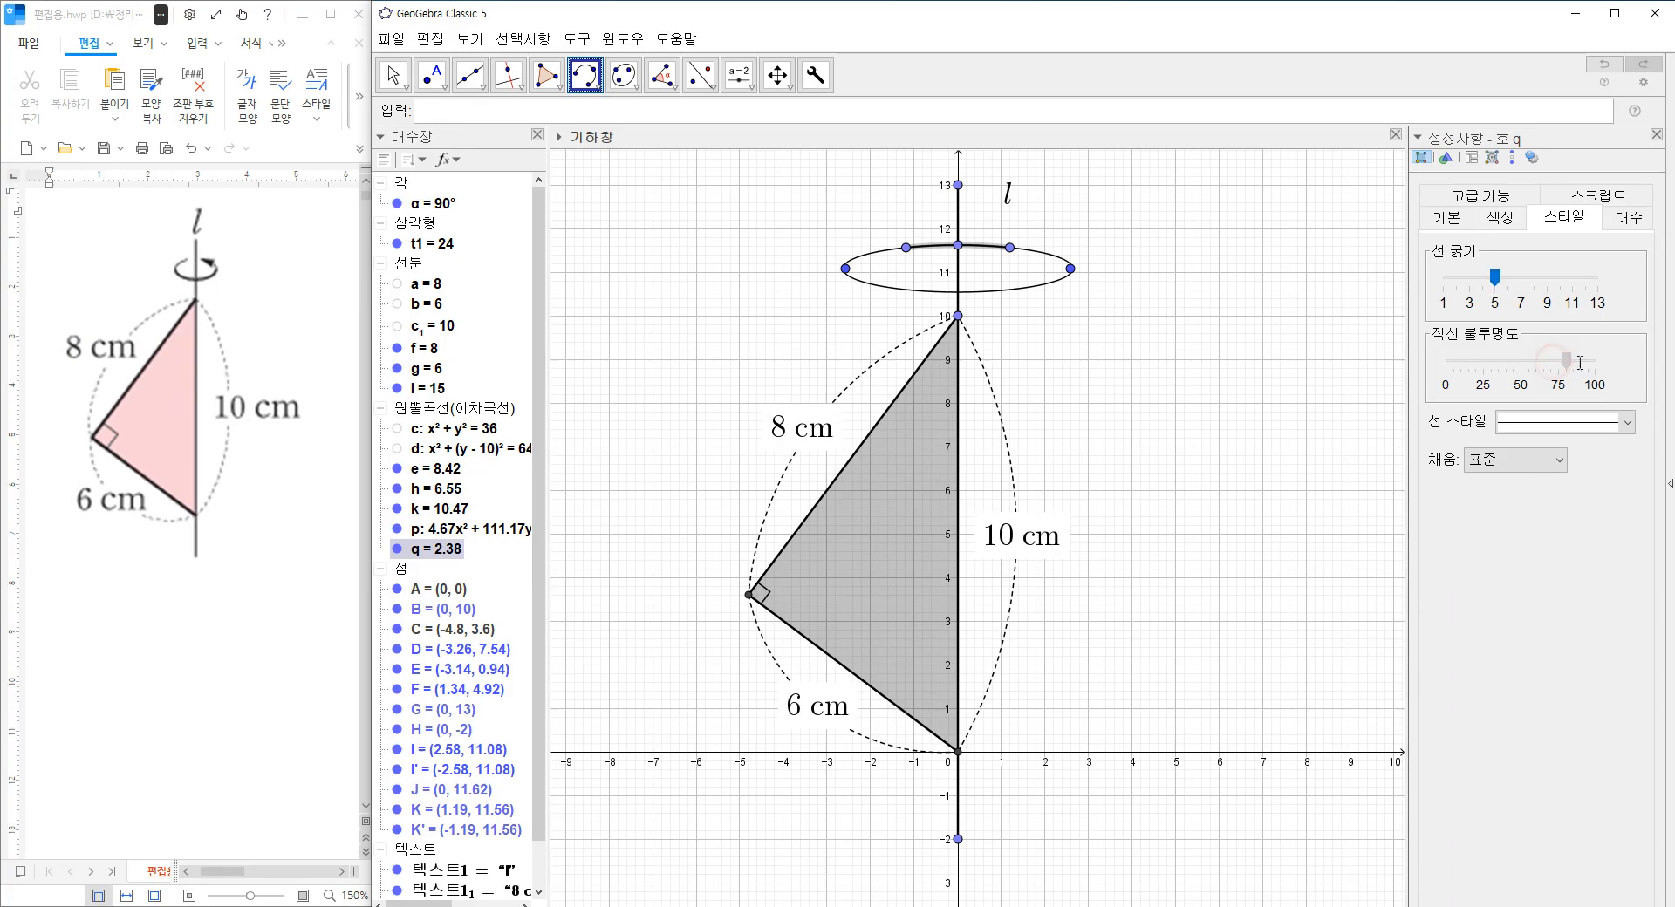
left_click(1509, 219)
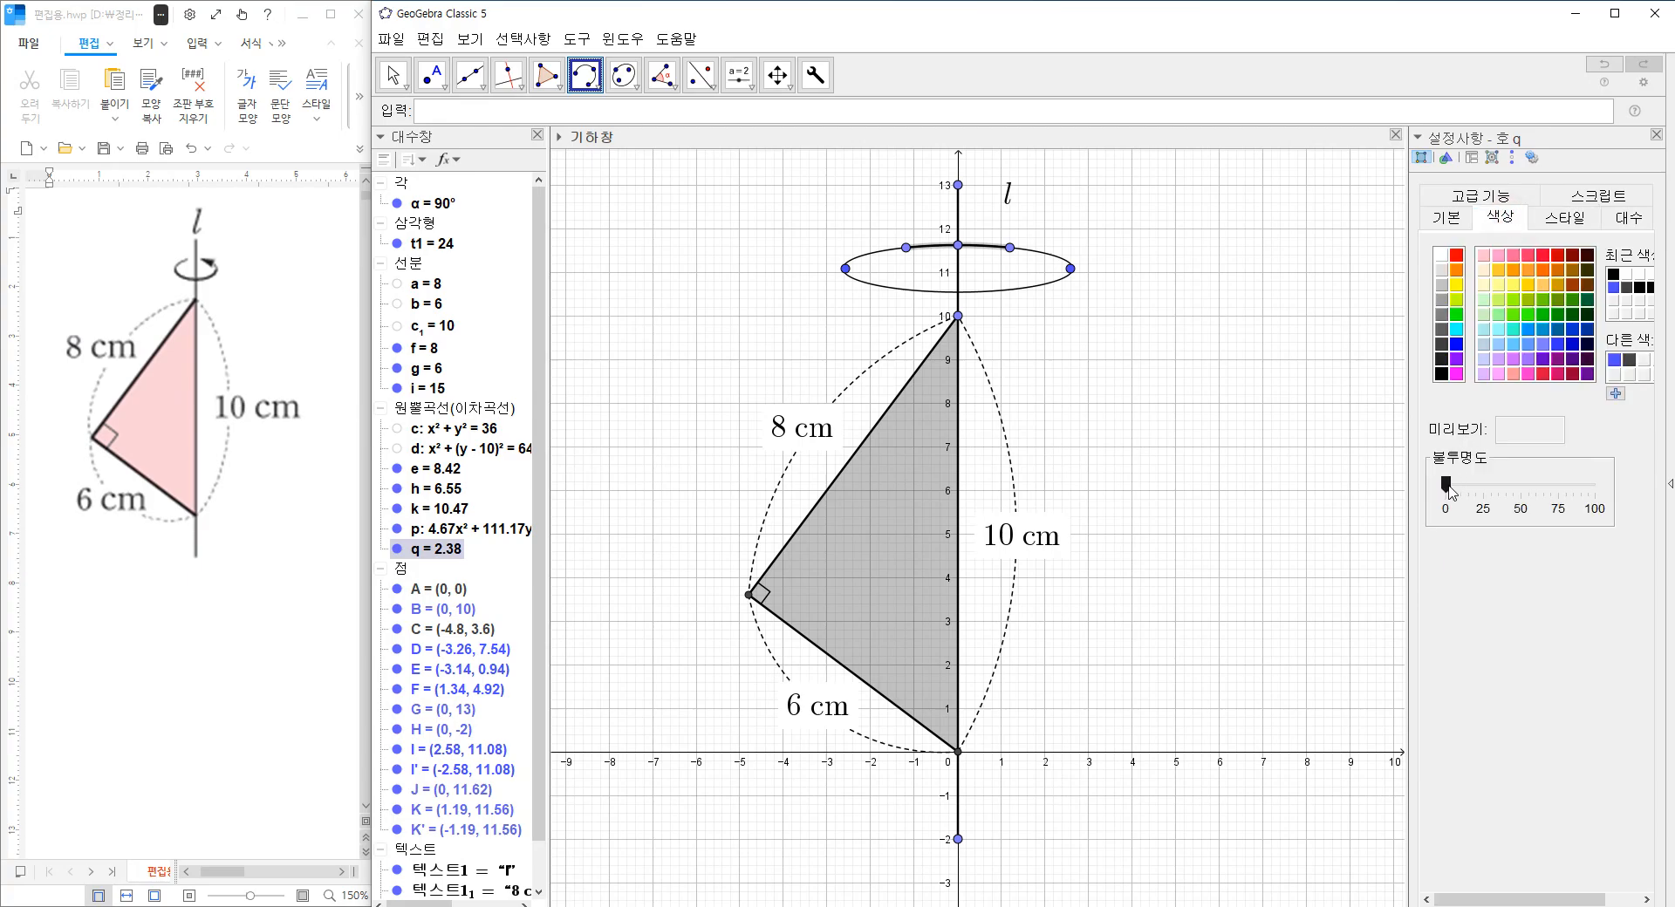
left_click(1440, 256)
left_click(1657, 135)
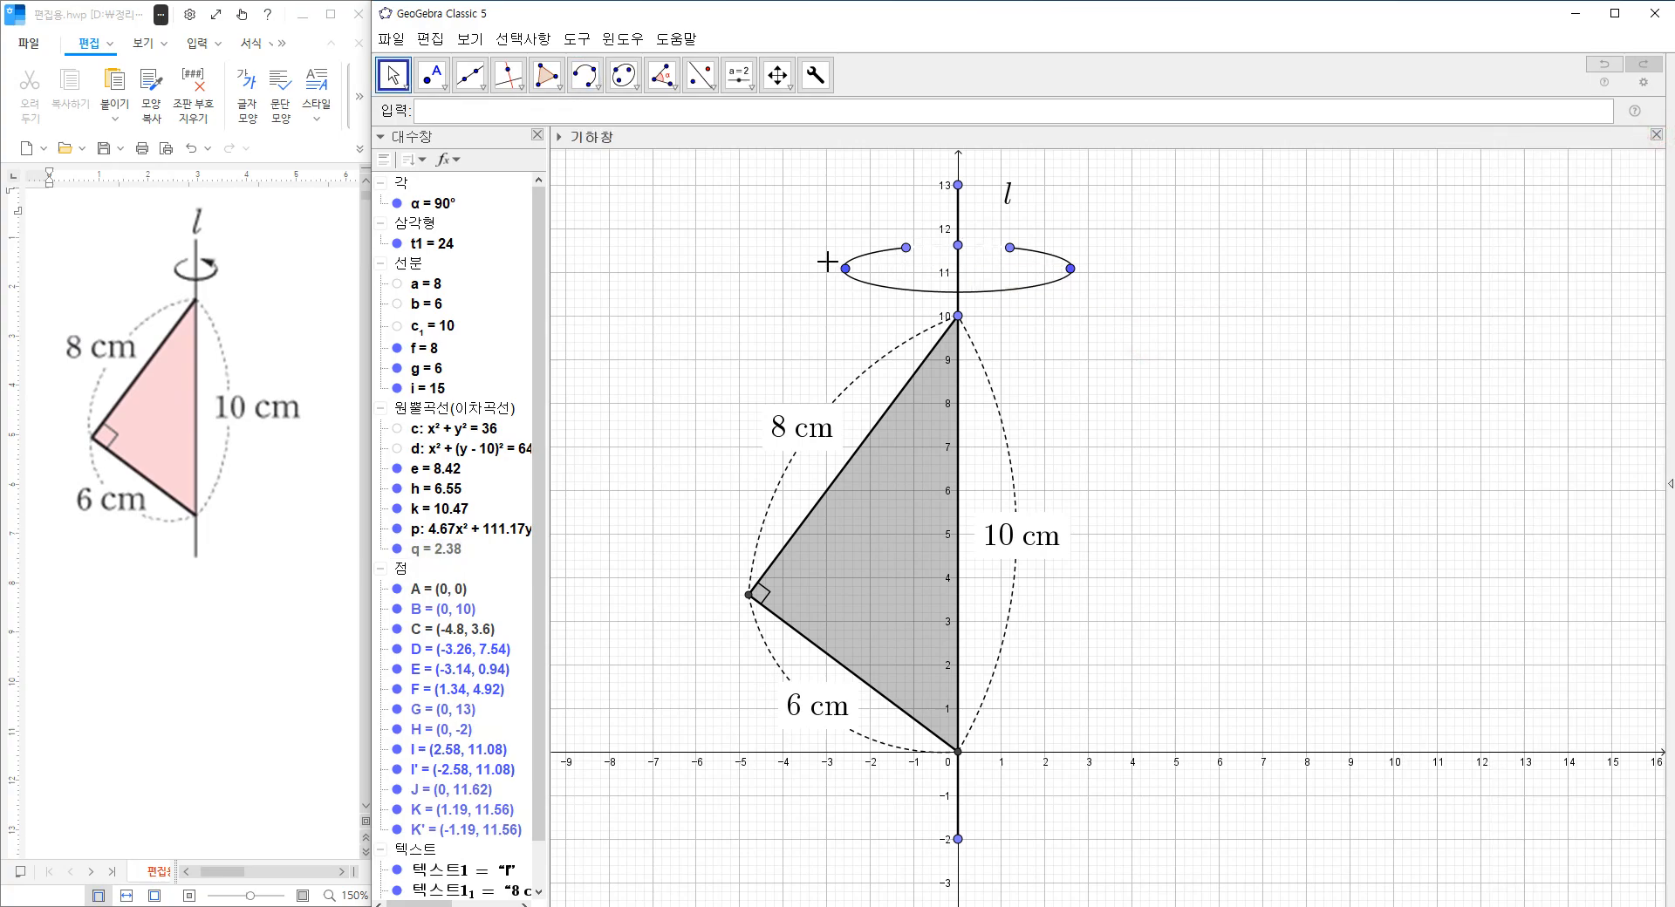
Create a custom-tool arrow from about (7.2, 9.26) to the ellipse gap's right end with size 0.4.
left_click(823, 84)
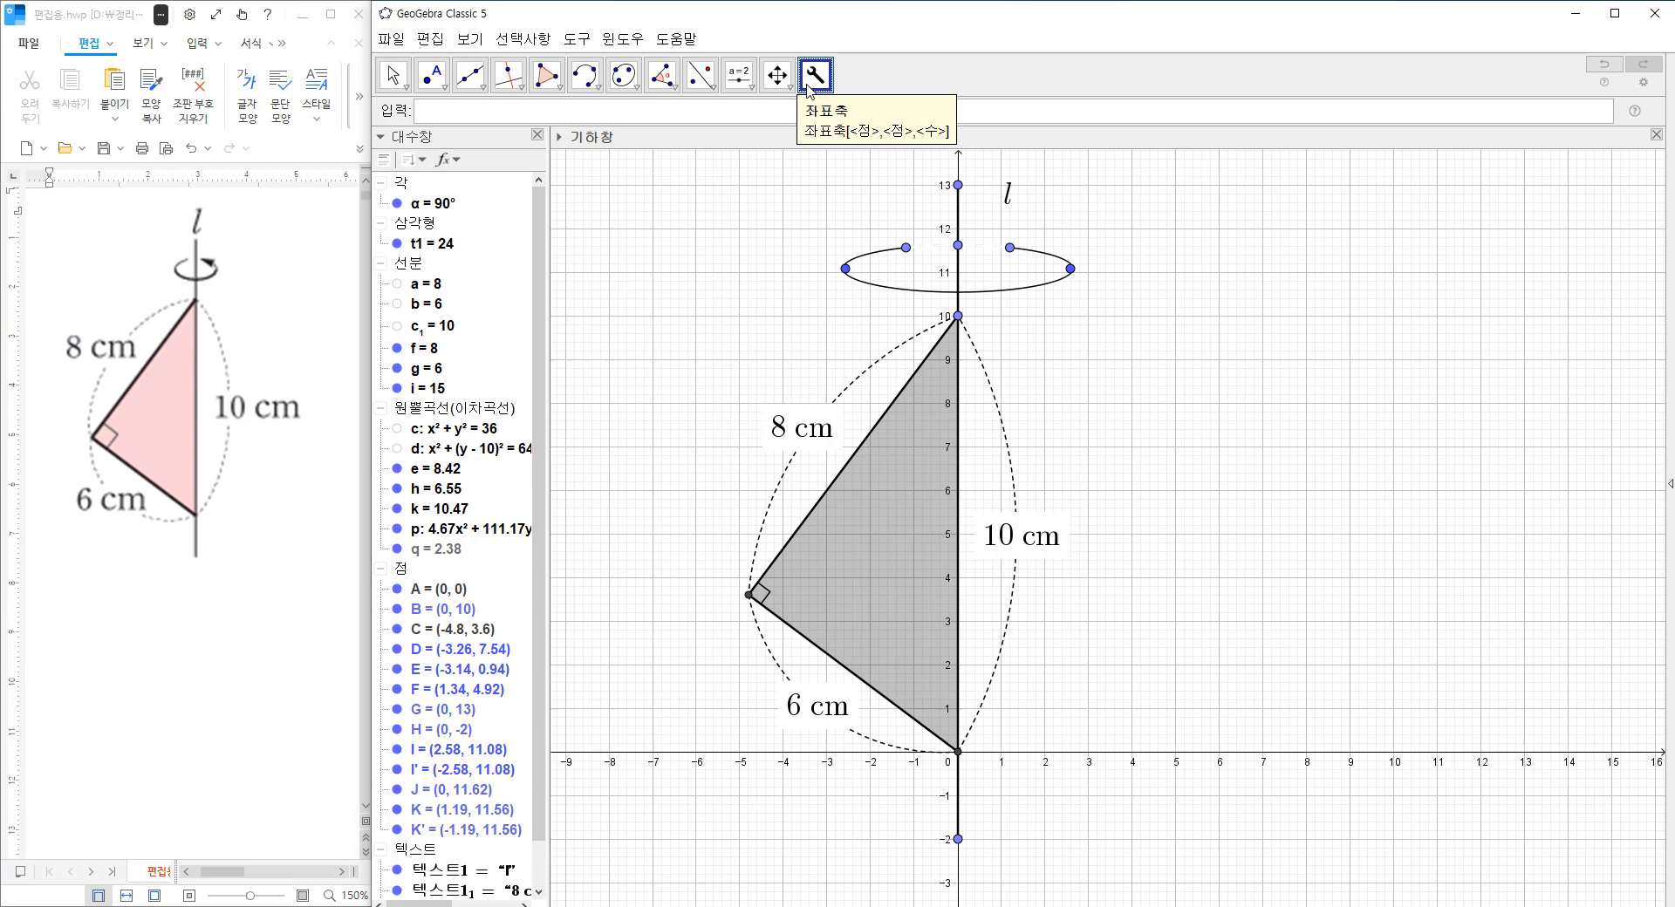
left_click(1272, 347)
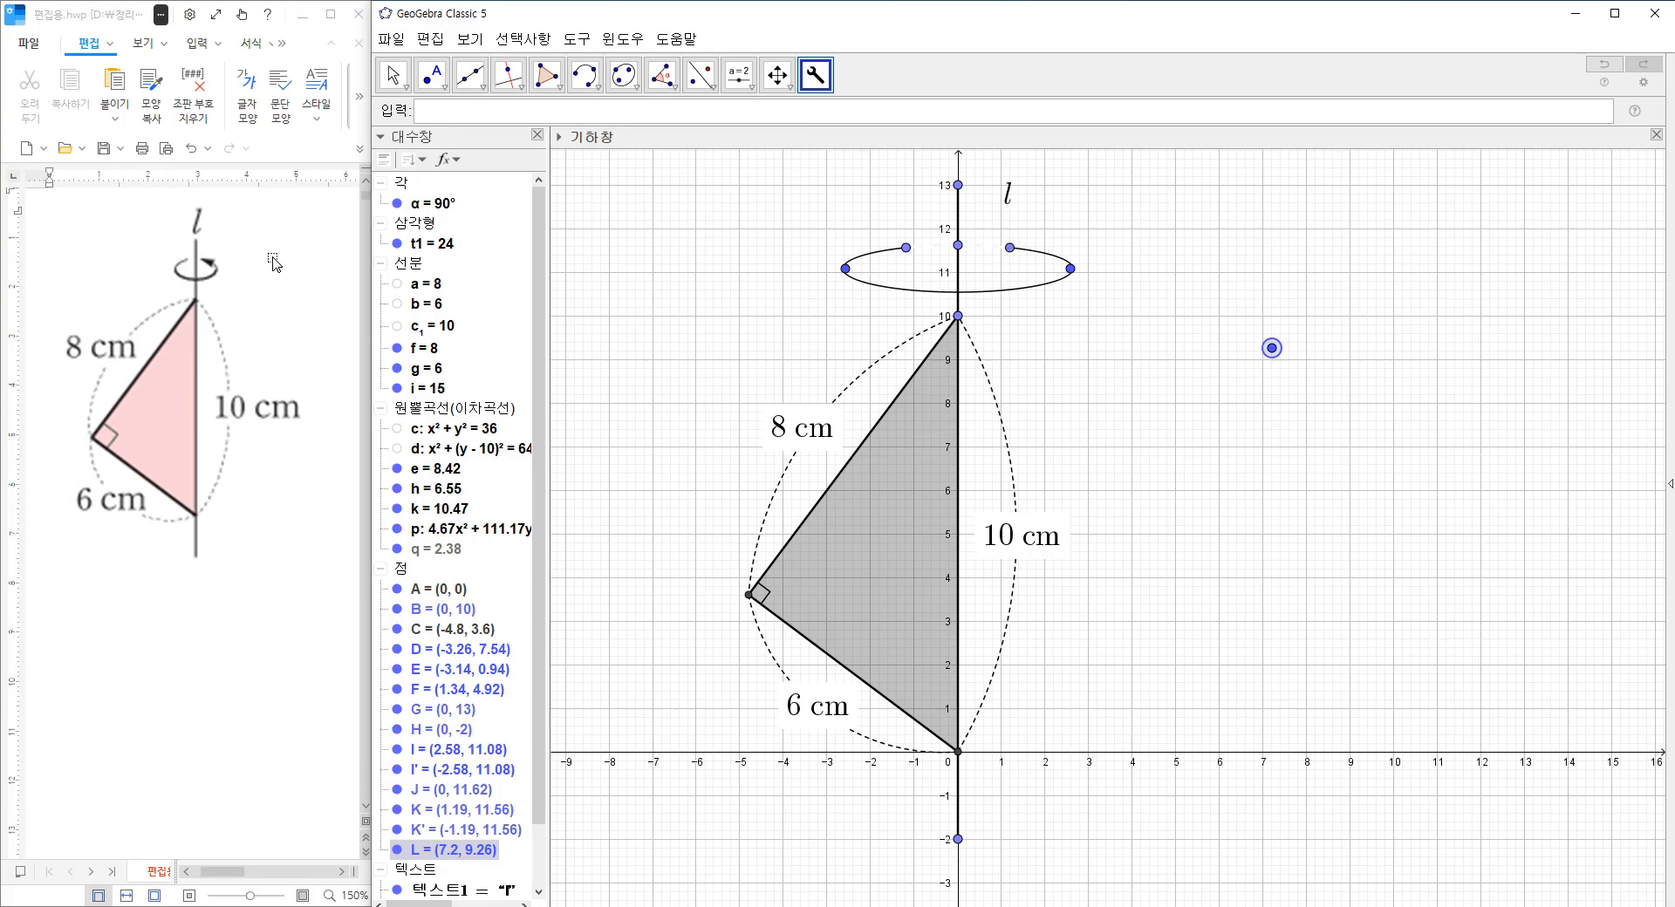
left_click(1010, 248)
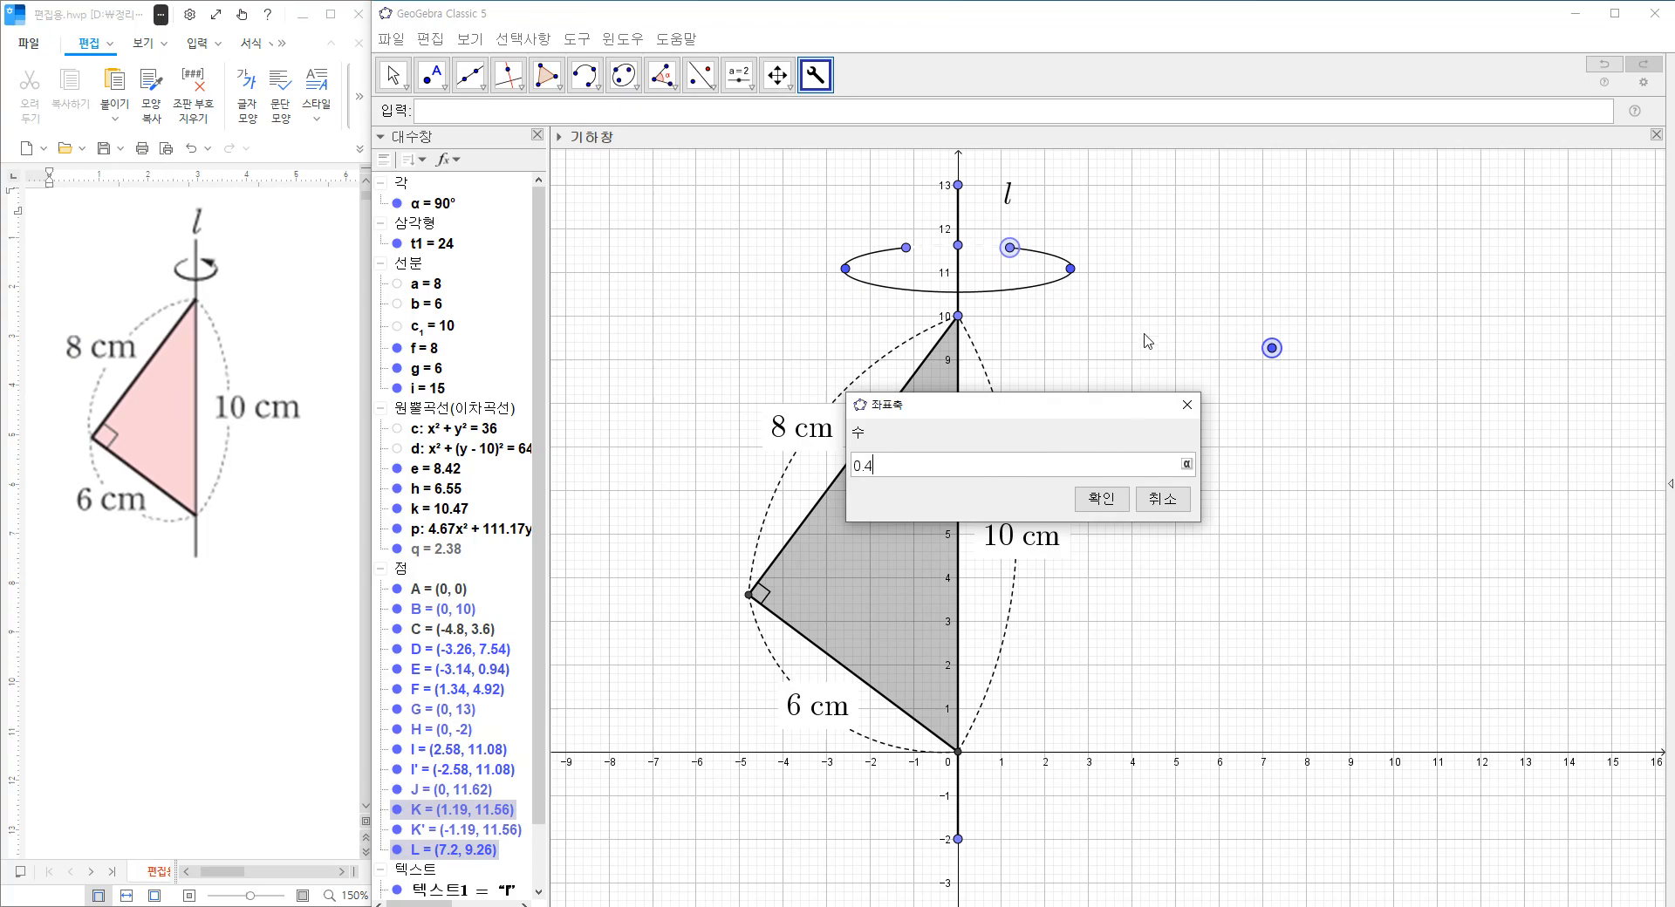
key("Return")
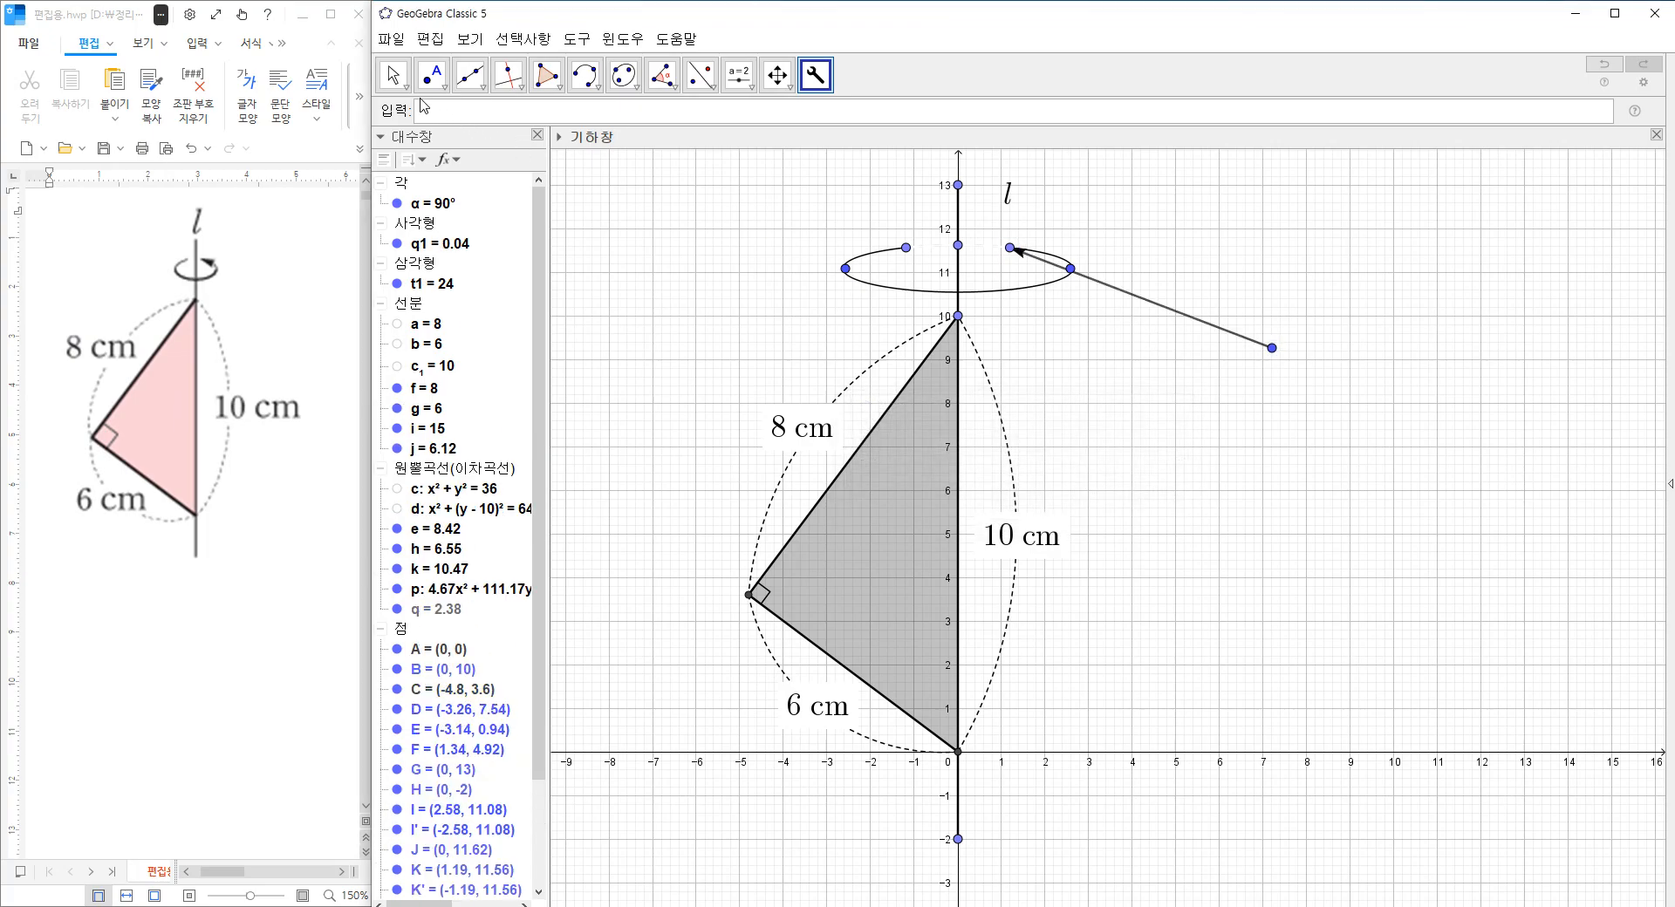
Hide the arrow's line segment and move its tail point to about (8.3, 10.7) to align the arrowhead with the ellipse.
left_click(393, 75)
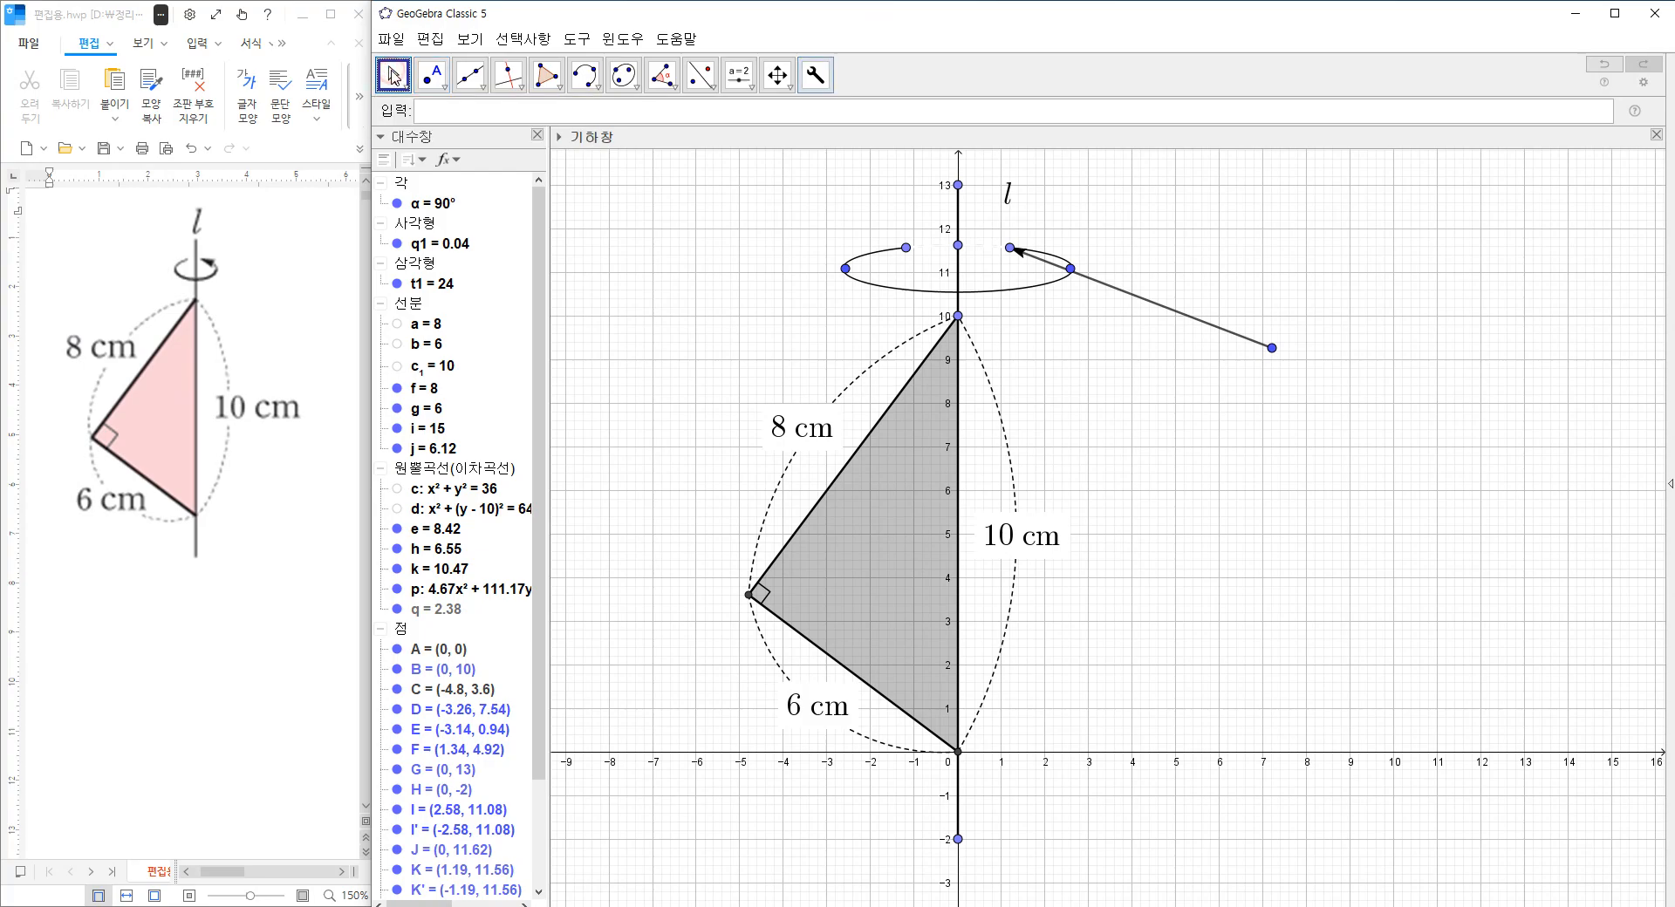
left_click(1134, 294)
right_click(1136, 295)
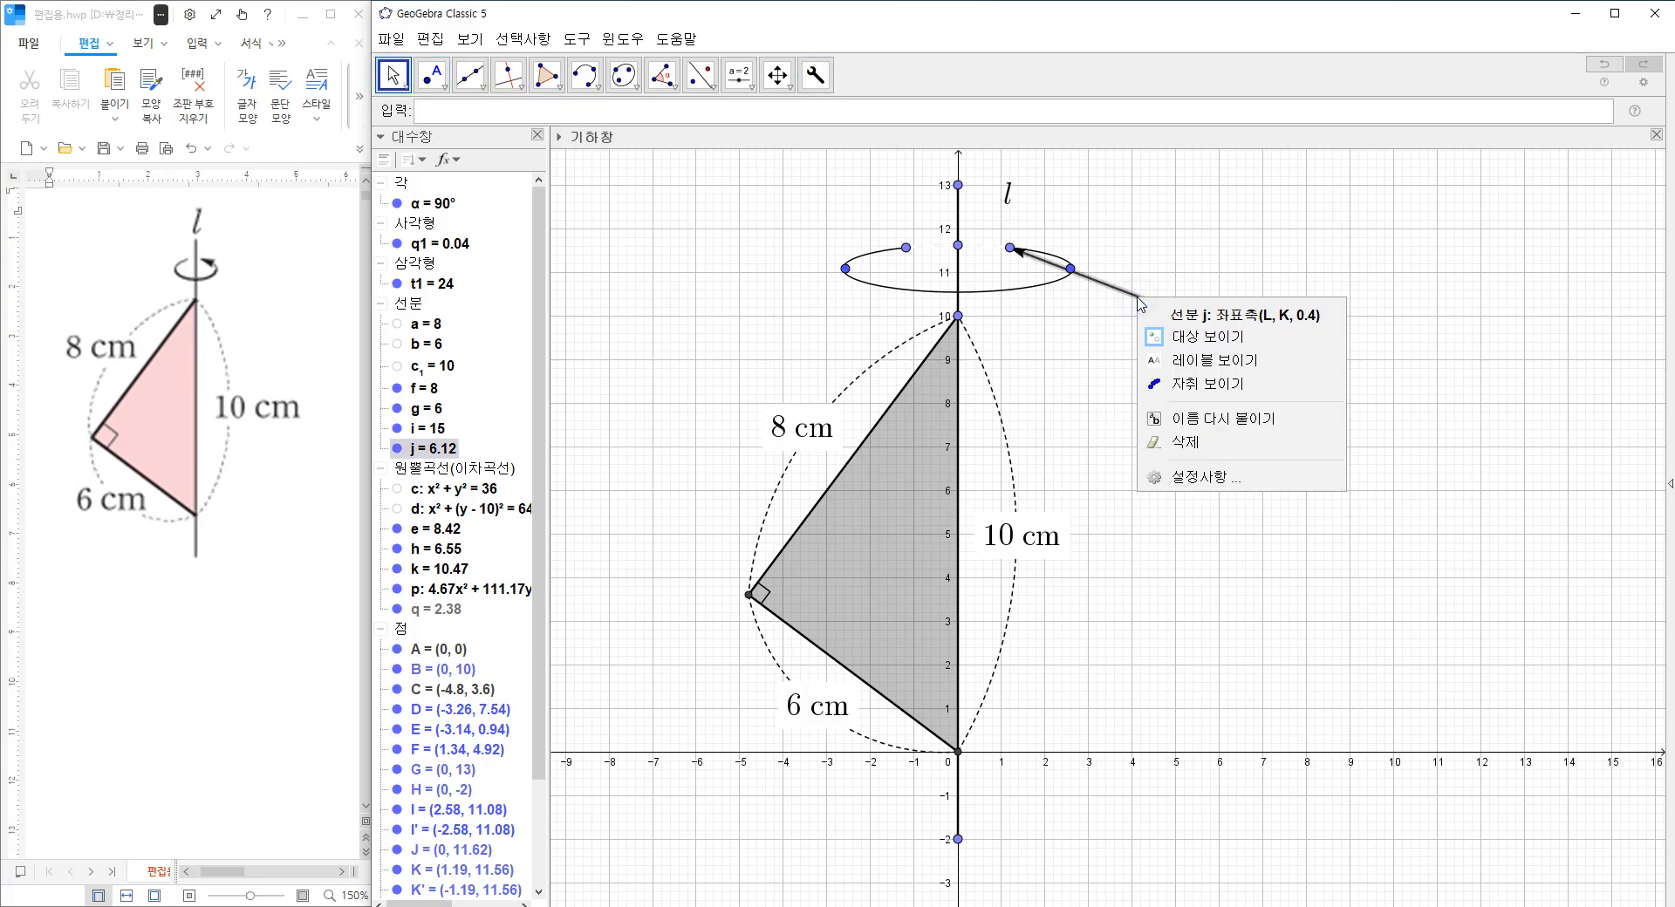
left_click(1185, 341)
left_click_drag(1274, 355, 1318, 286)
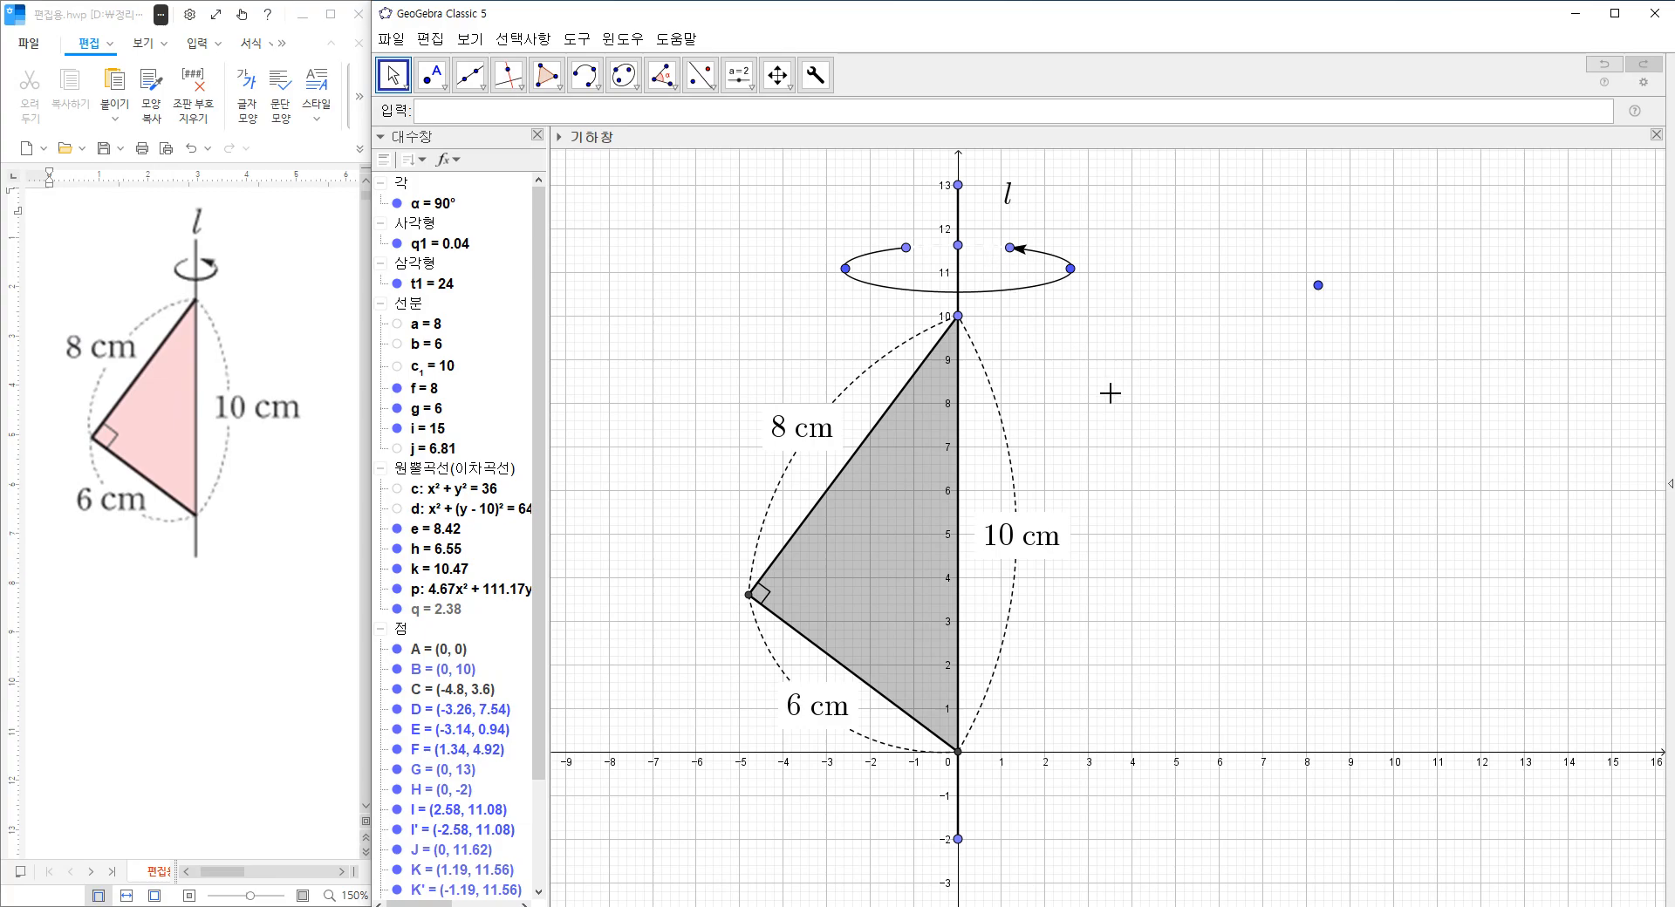
Hide the coordinate axes and the grid in the graphics view.
right_click(1110, 409)
left_click(1148, 462)
right_click(1113, 408)
left_click(1149, 480)
left_click_drag(1151, 467, 1157, 501)
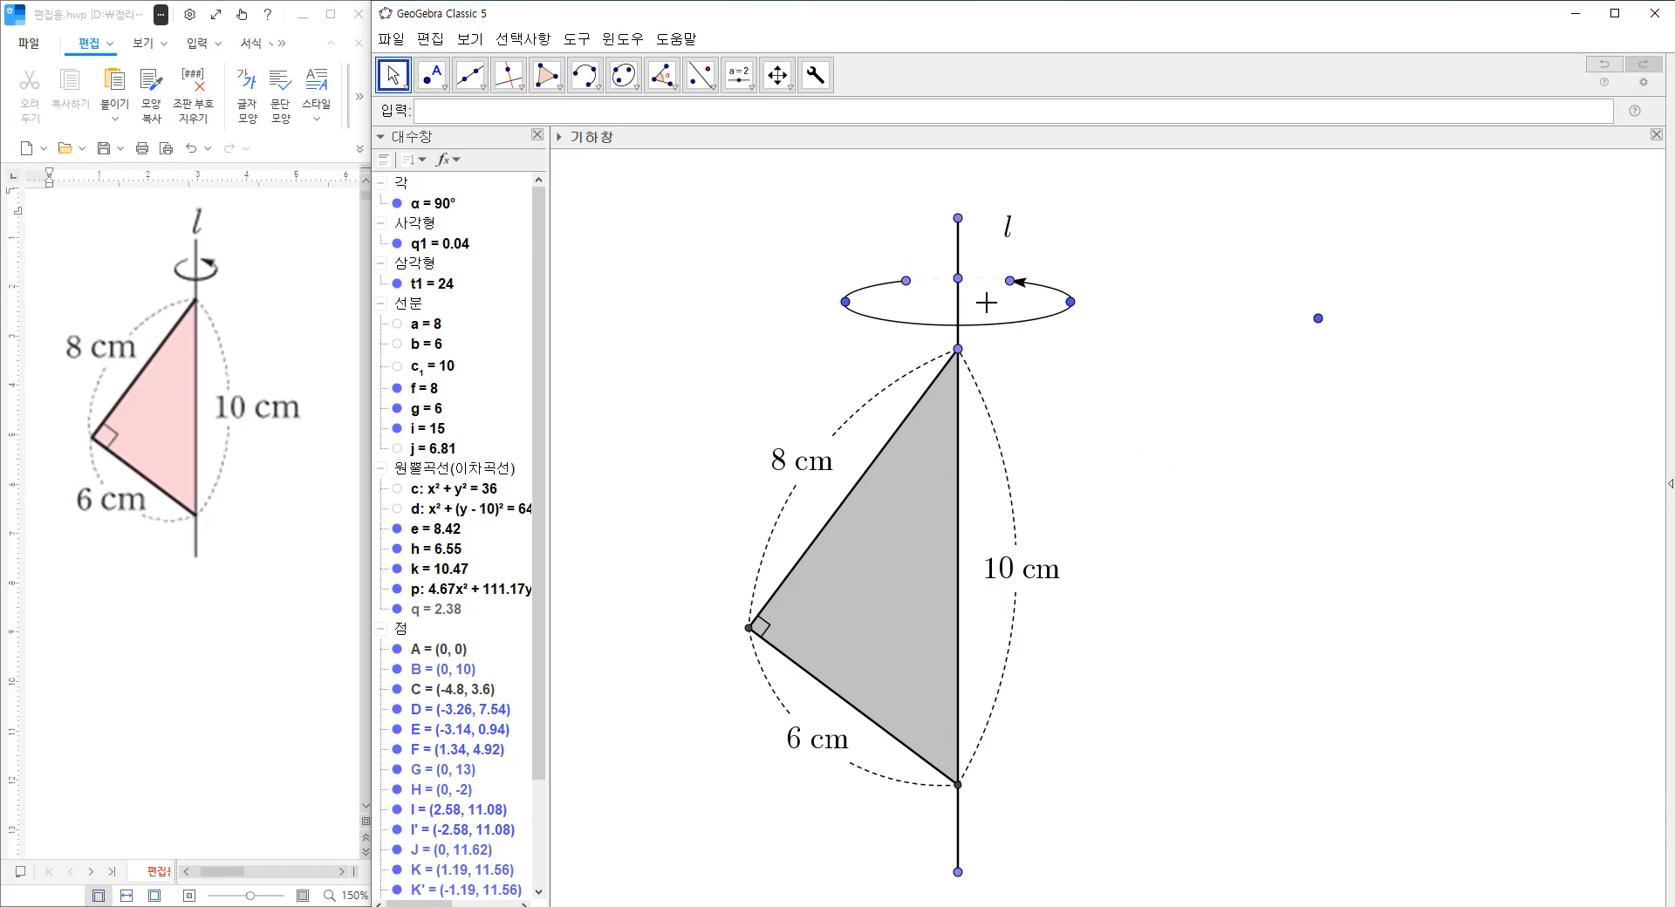
Shrink the rotation ellipse by moving its right focus to about (0.58, 11.08) and its axis point to about (0, 11.34).
left_click_drag(1070, 305, 984, 305)
left_click(1166, 370)
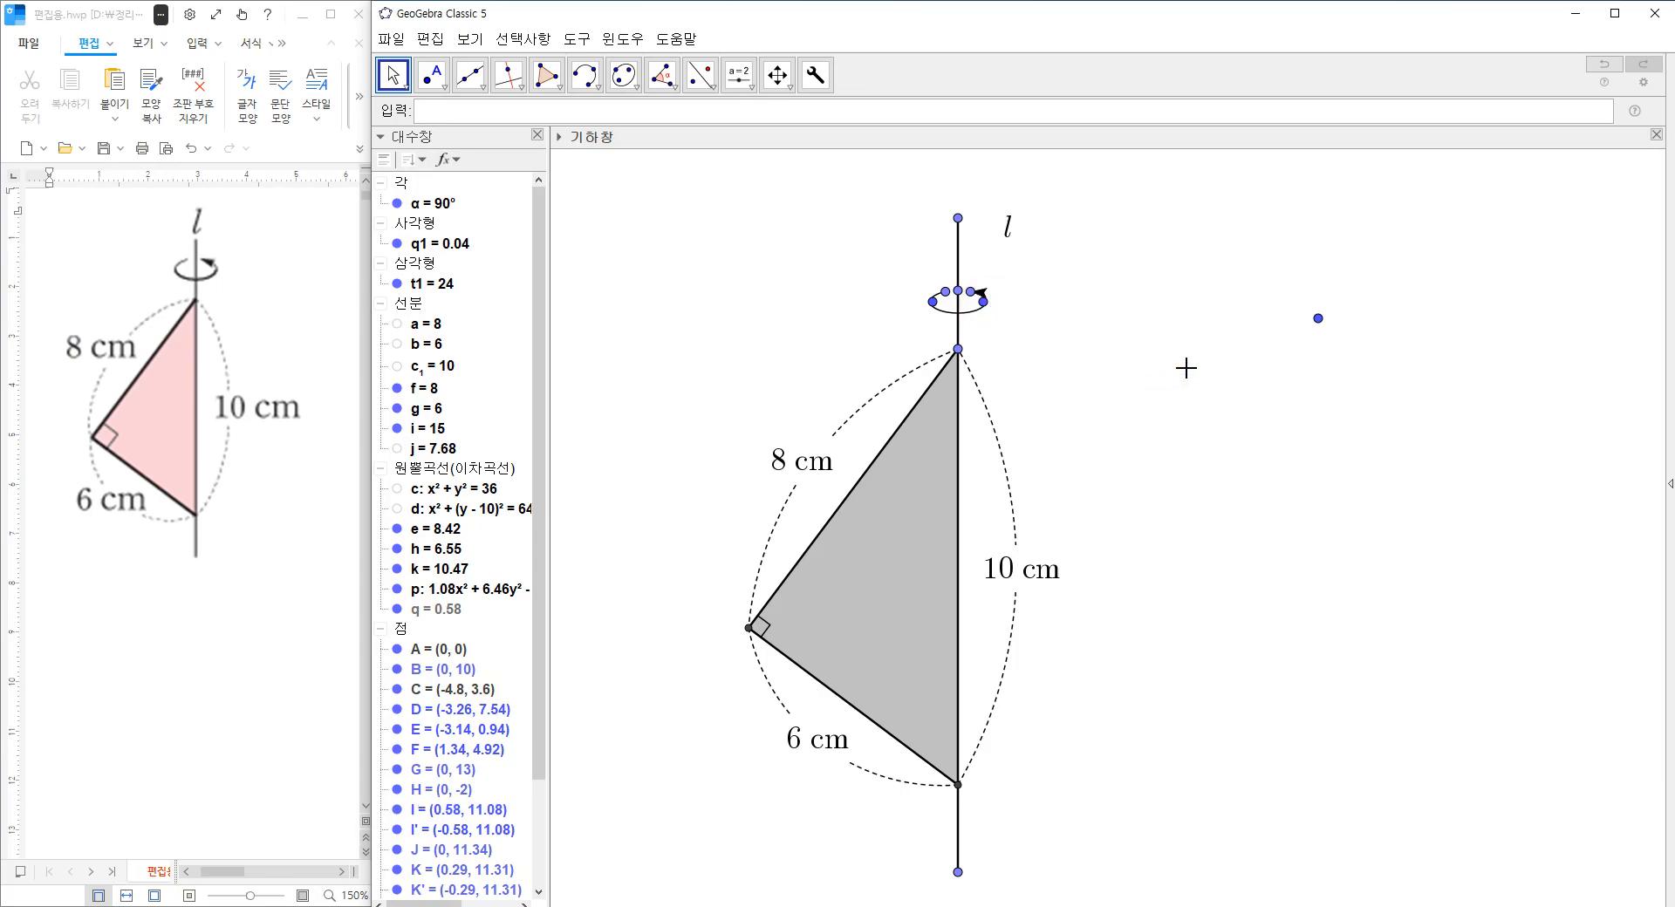
Narrow the ellipse gap by moving its right end point to about (0.18, 11.33) and realign the arrowhead with its tail point.
left_click_drag(1318, 320, 1245, 401)
left_click_drag(968, 293, 968, 296)
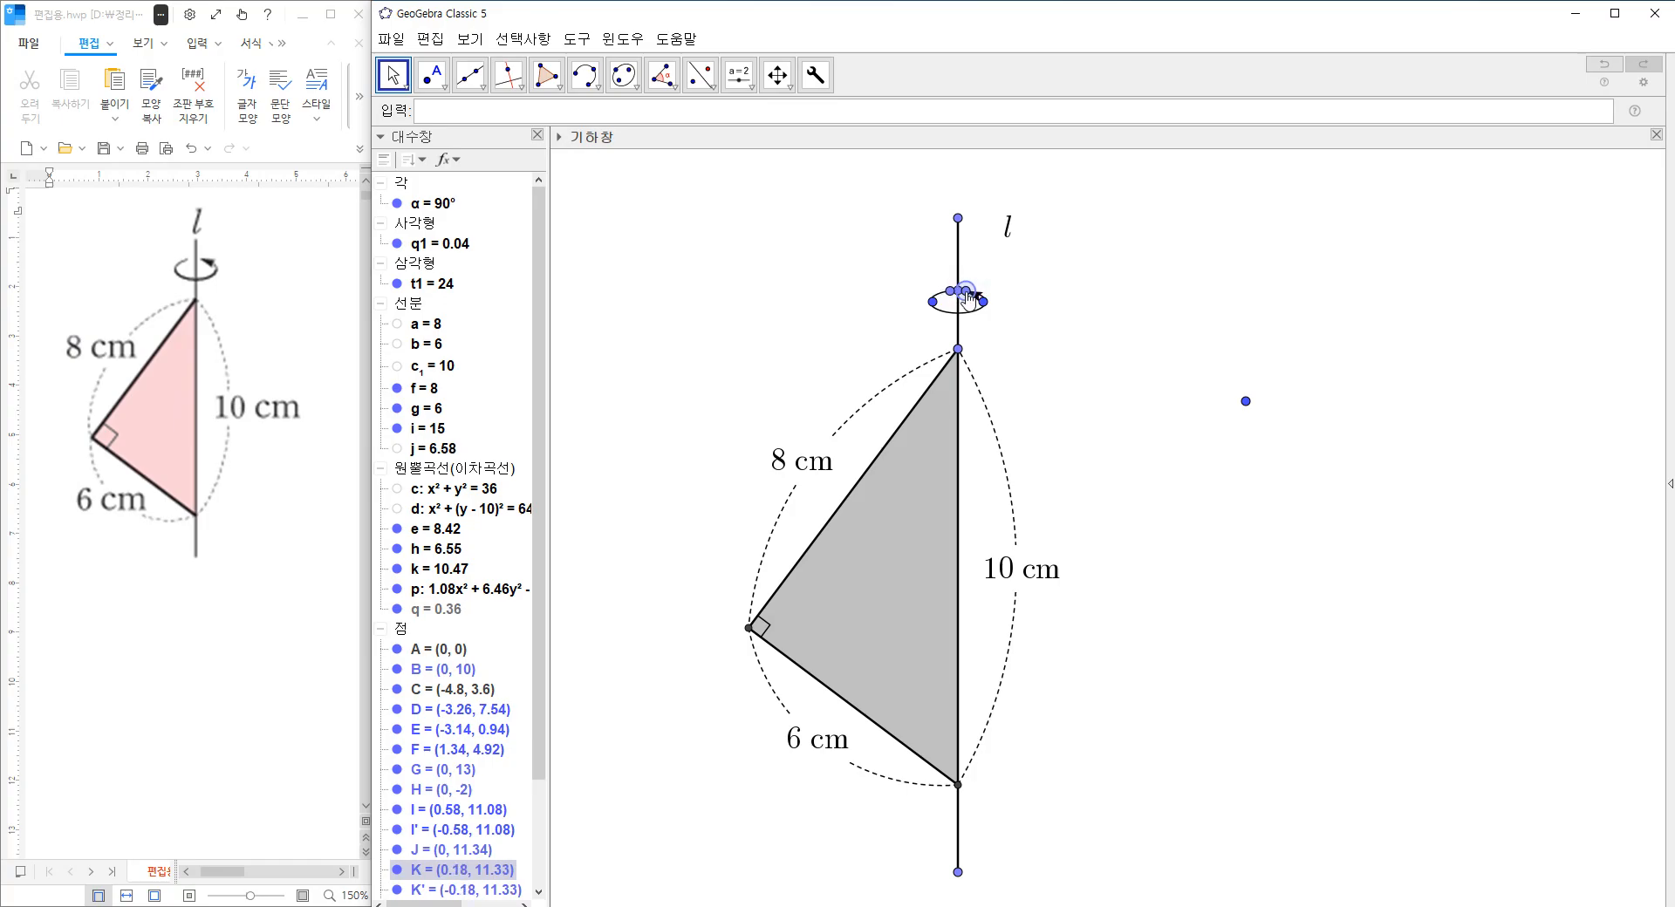
left_click(1007, 335)
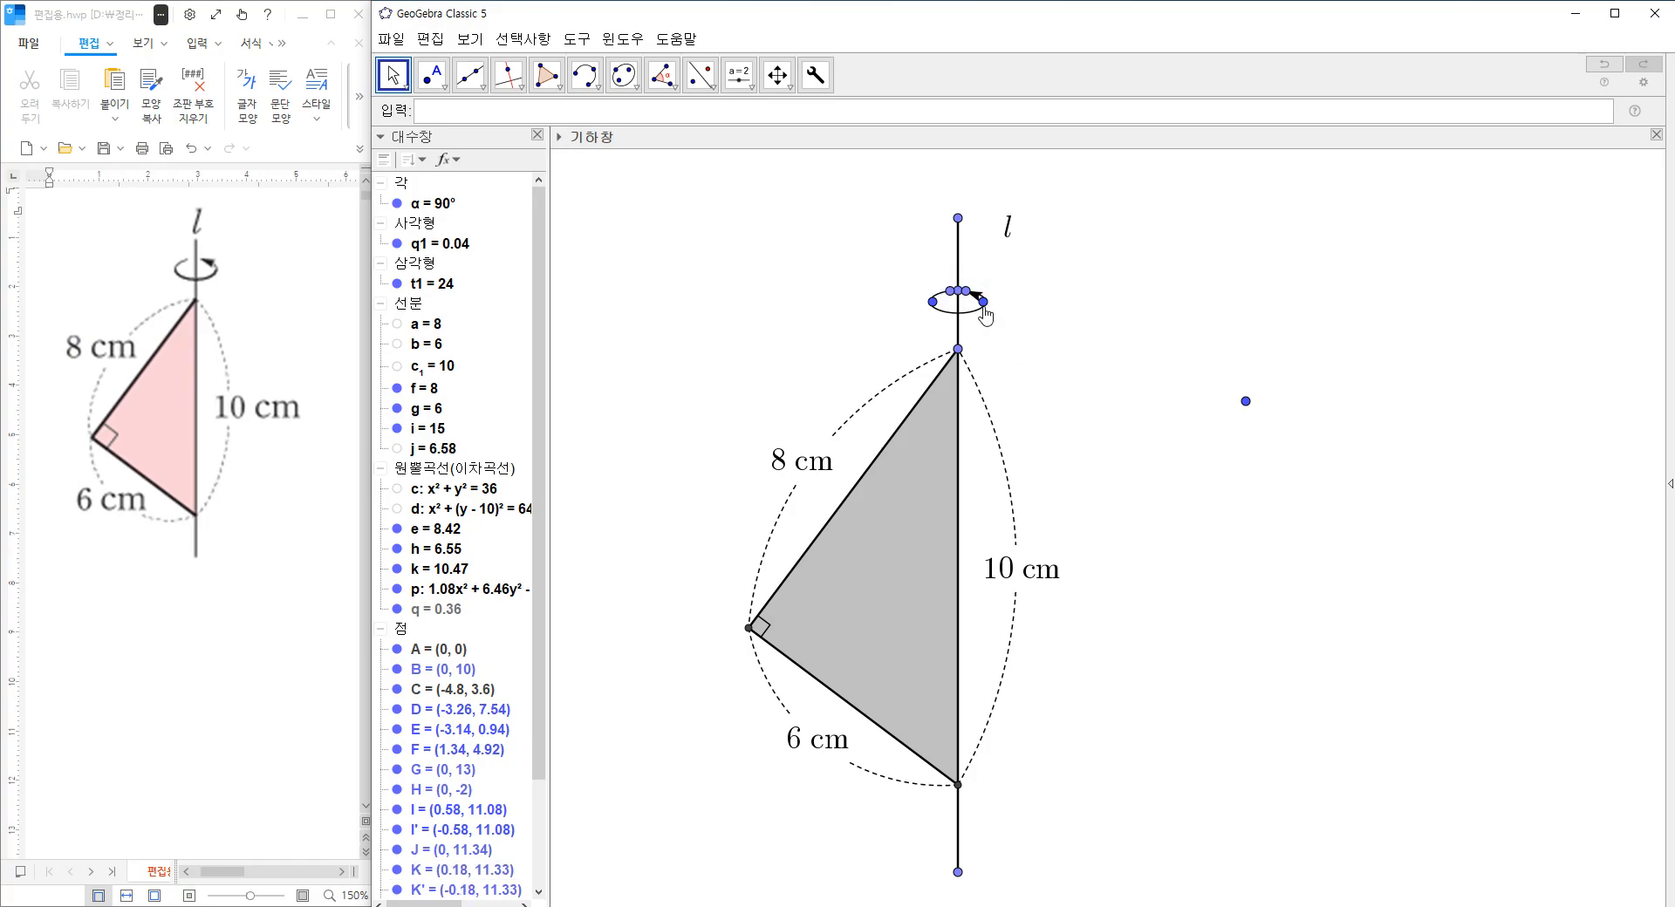
left_click(1044, 371)
left_click(1240, 400)
left_click_drag(1242, 404, 1241, 377)
Hide the rotation ellipse's left focus, its axis point and both end points of its gap.
right_click(931, 302)
left_click(991, 365)
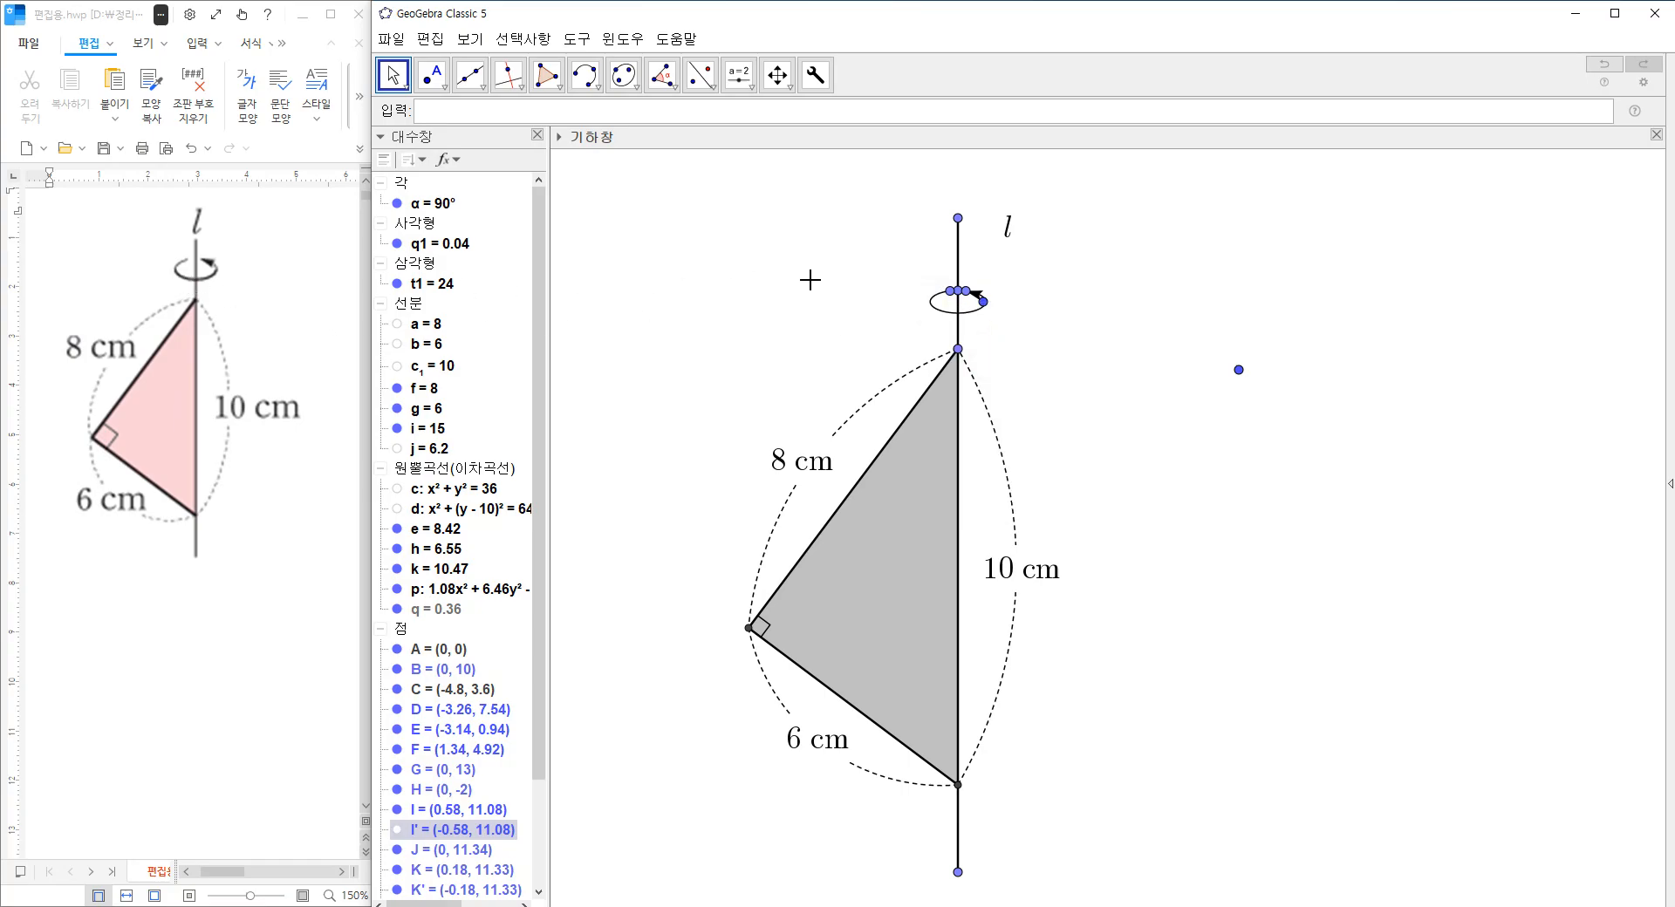
left_click(952, 292)
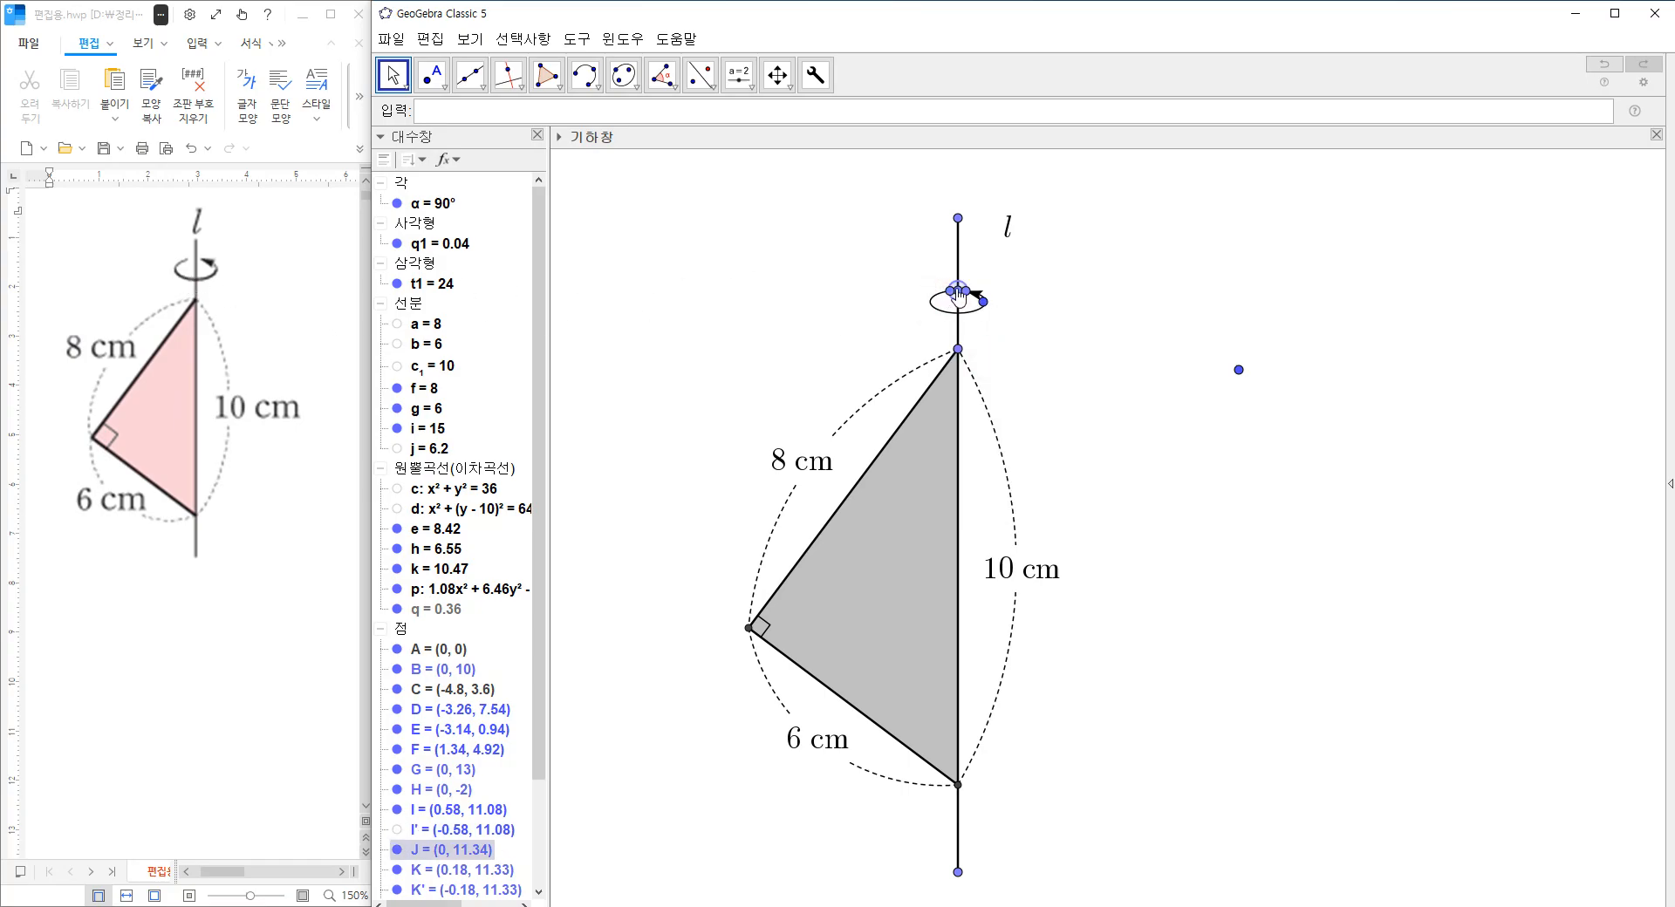
right_click(958, 297)
left_click(878, 259)
left_click(947, 292)
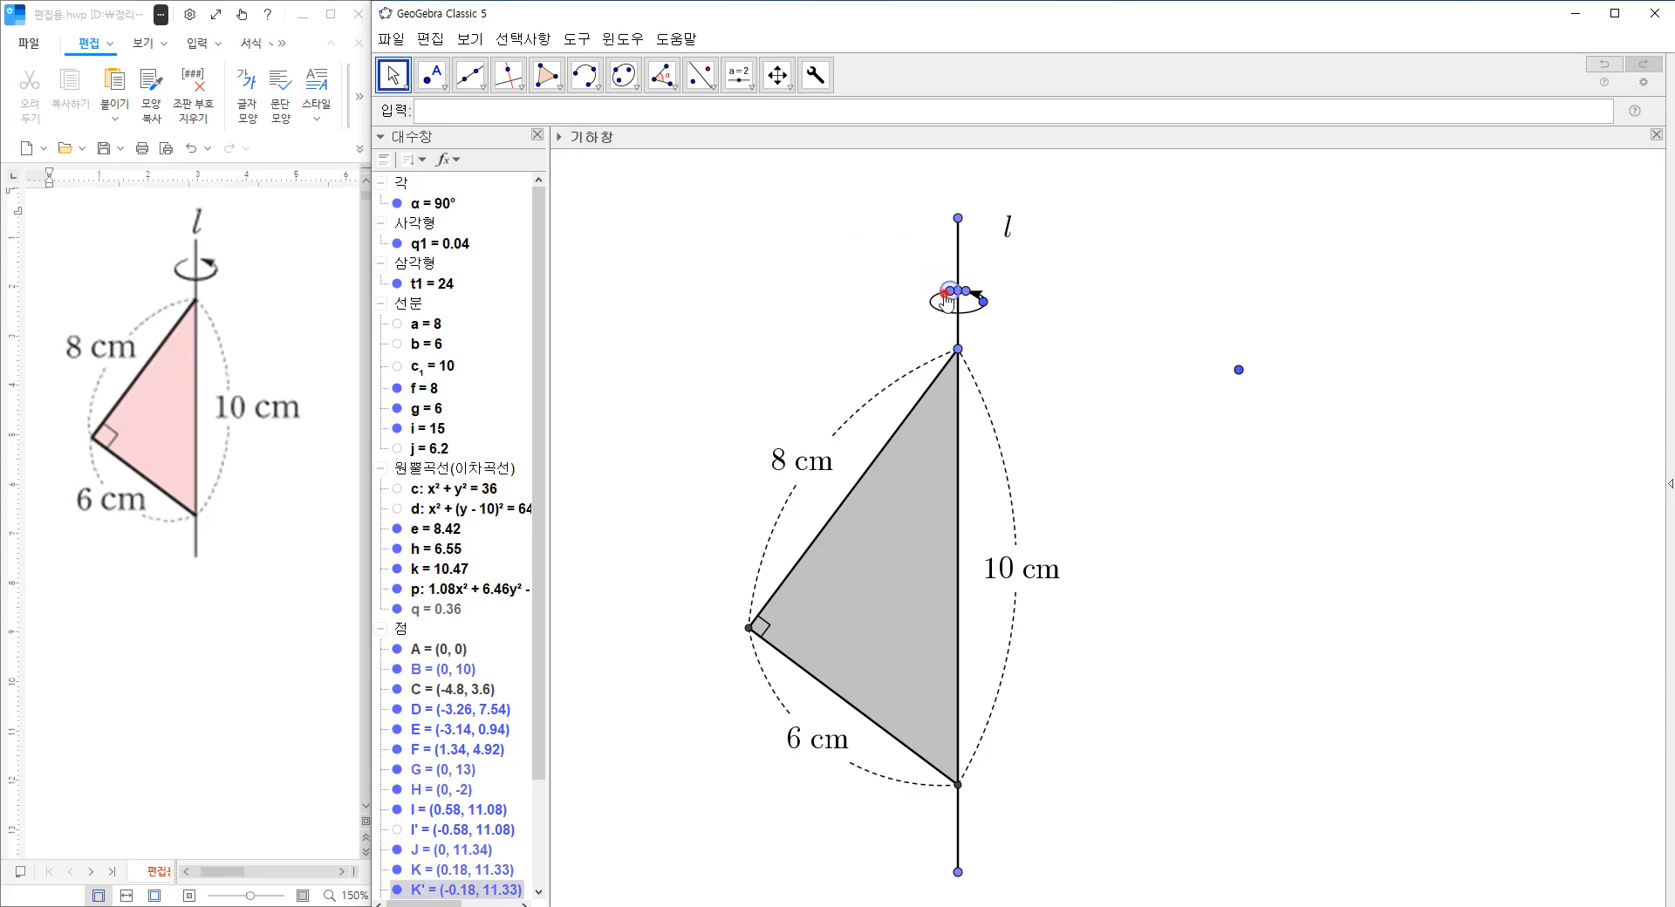
right_click(947, 295)
left_click(997, 366)
left_click(952, 295)
right_click(953, 295)
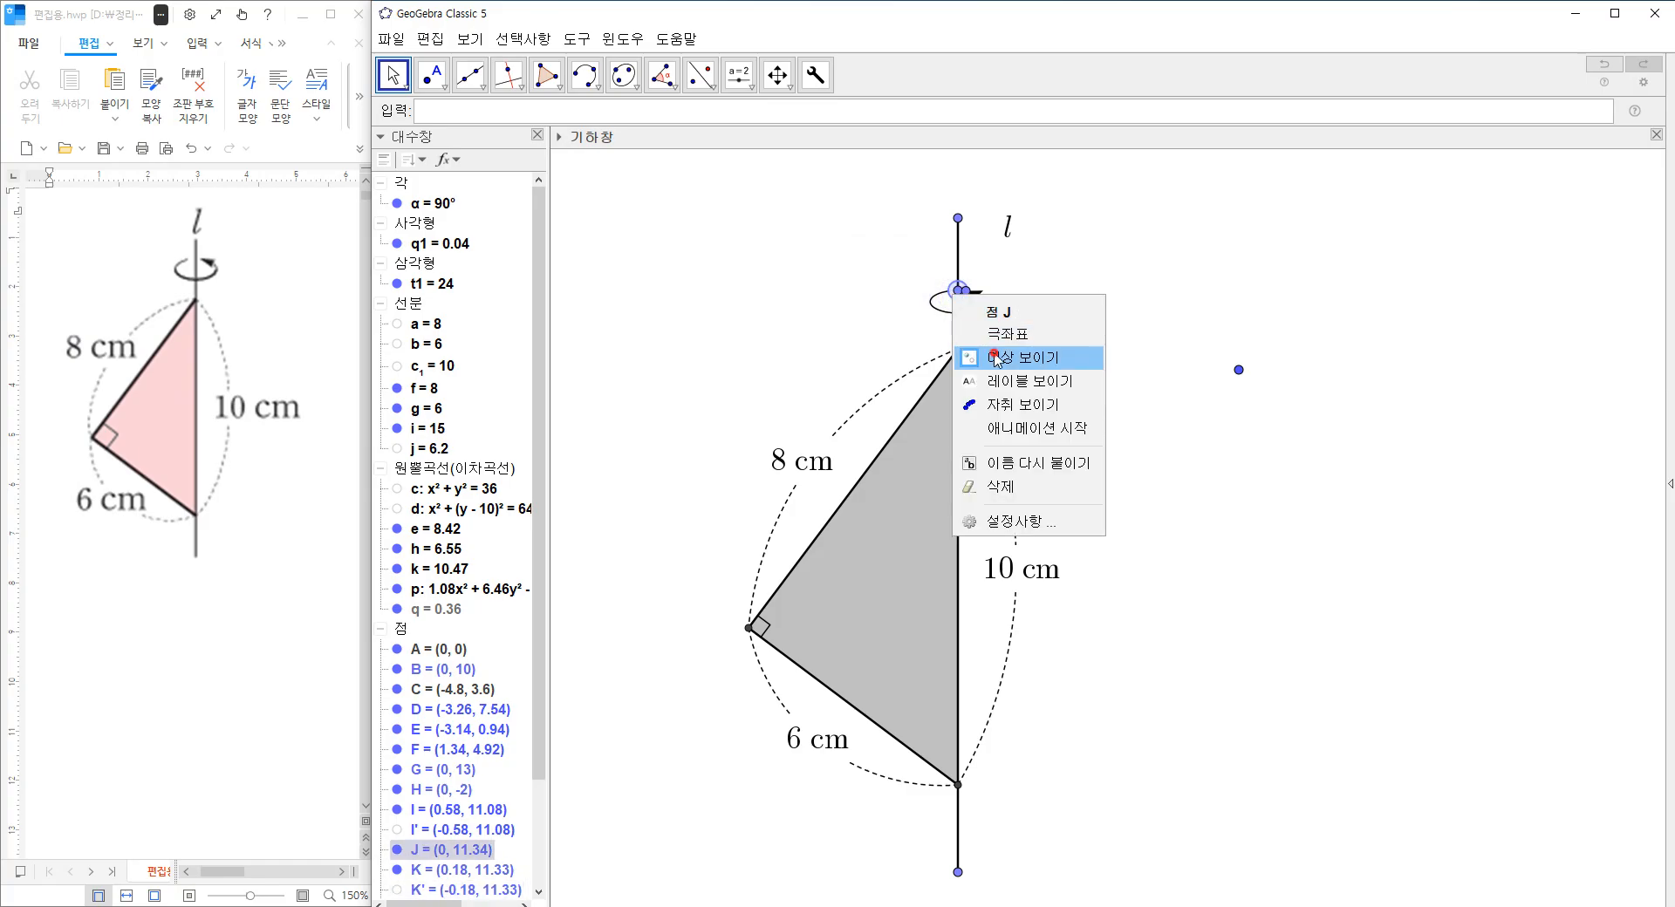
left_click(1004, 360)
right_click(965, 297)
left_click(997, 342)
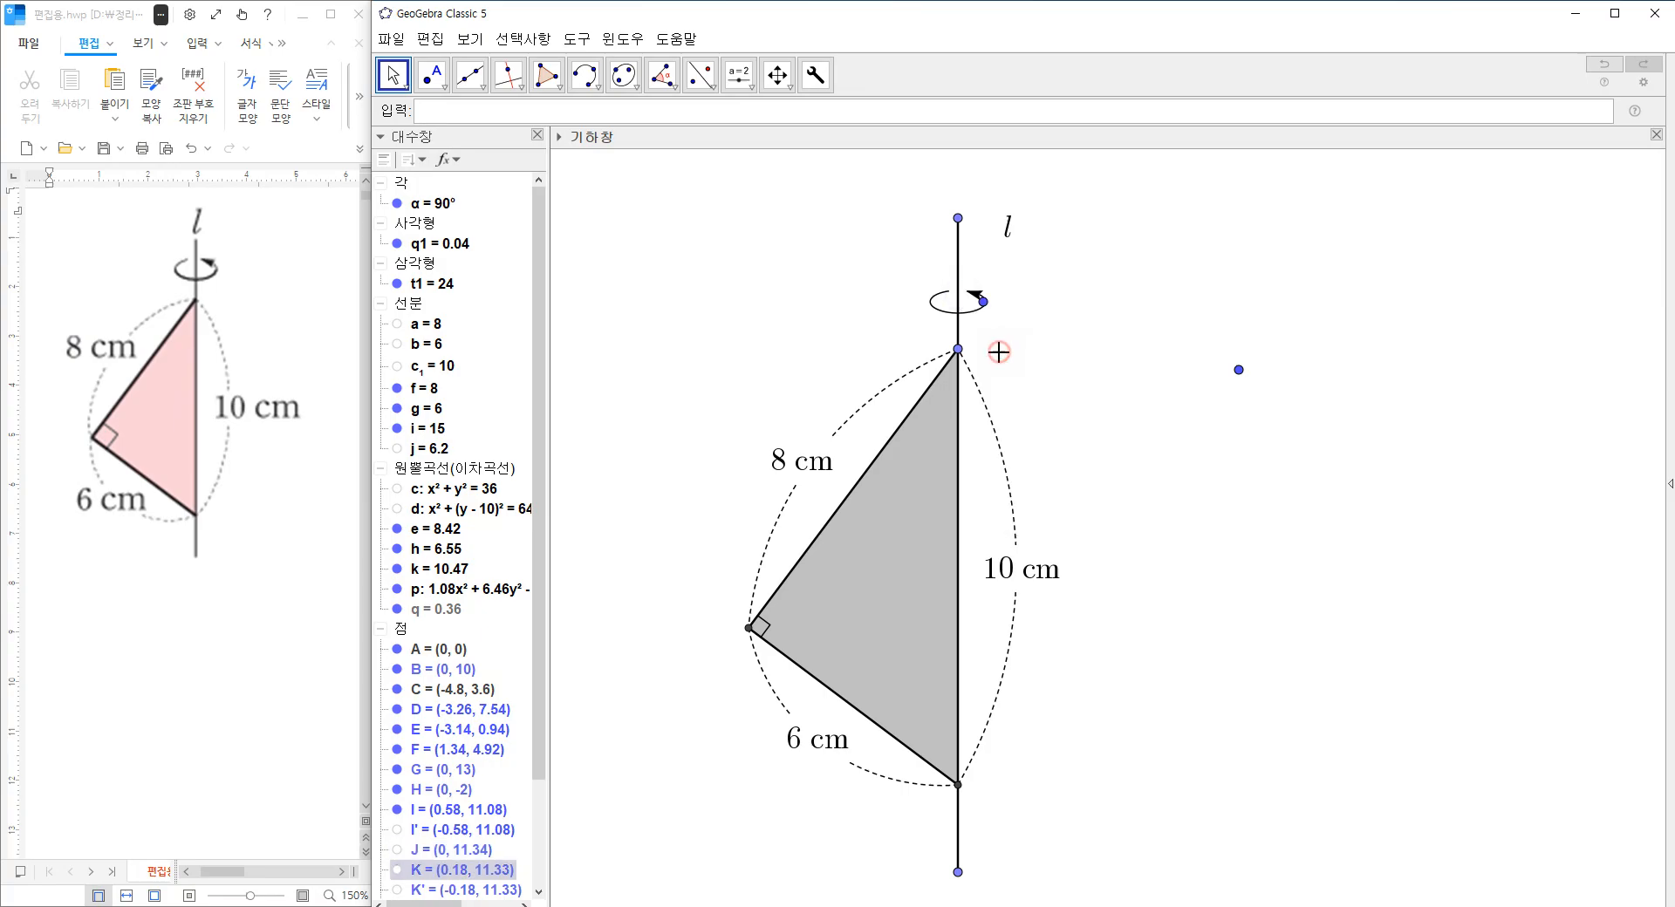
Move the ellipse's right focus to about (0.4, 11.12), hide it, and realign the arrowhead by moving the tail point.
left_click_drag(1236, 376, 1246, 366)
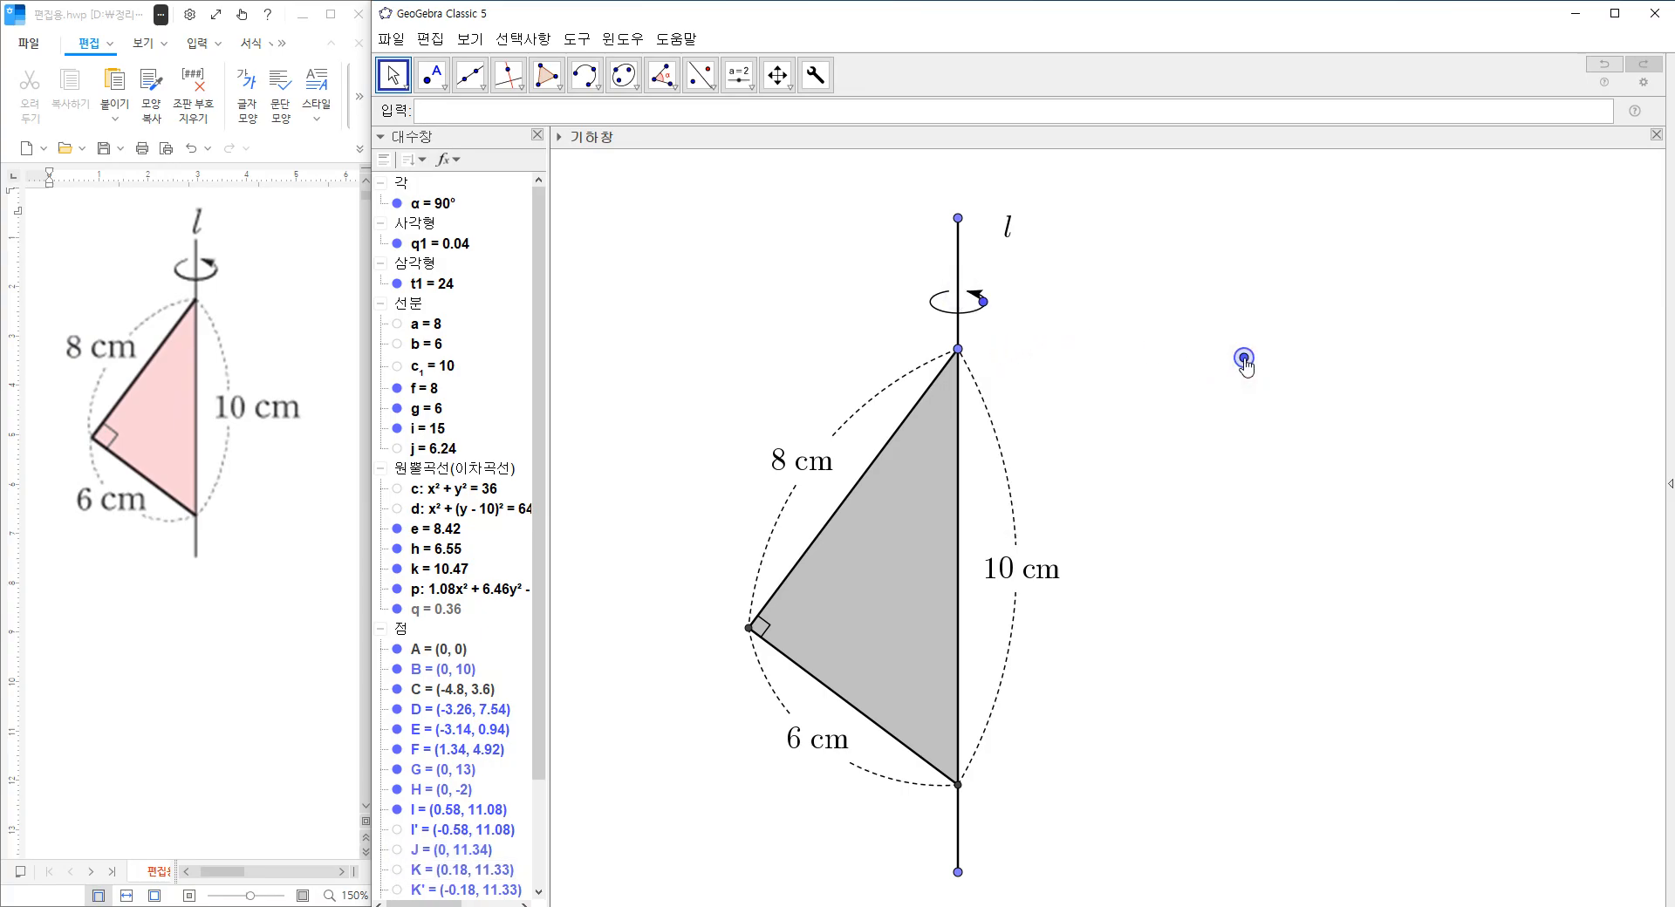
left_click_drag(983, 302, 976, 305)
right_click(974, 300)
left_click(1013, 367)
left_click_drag(1243, 360, 1179, 372)
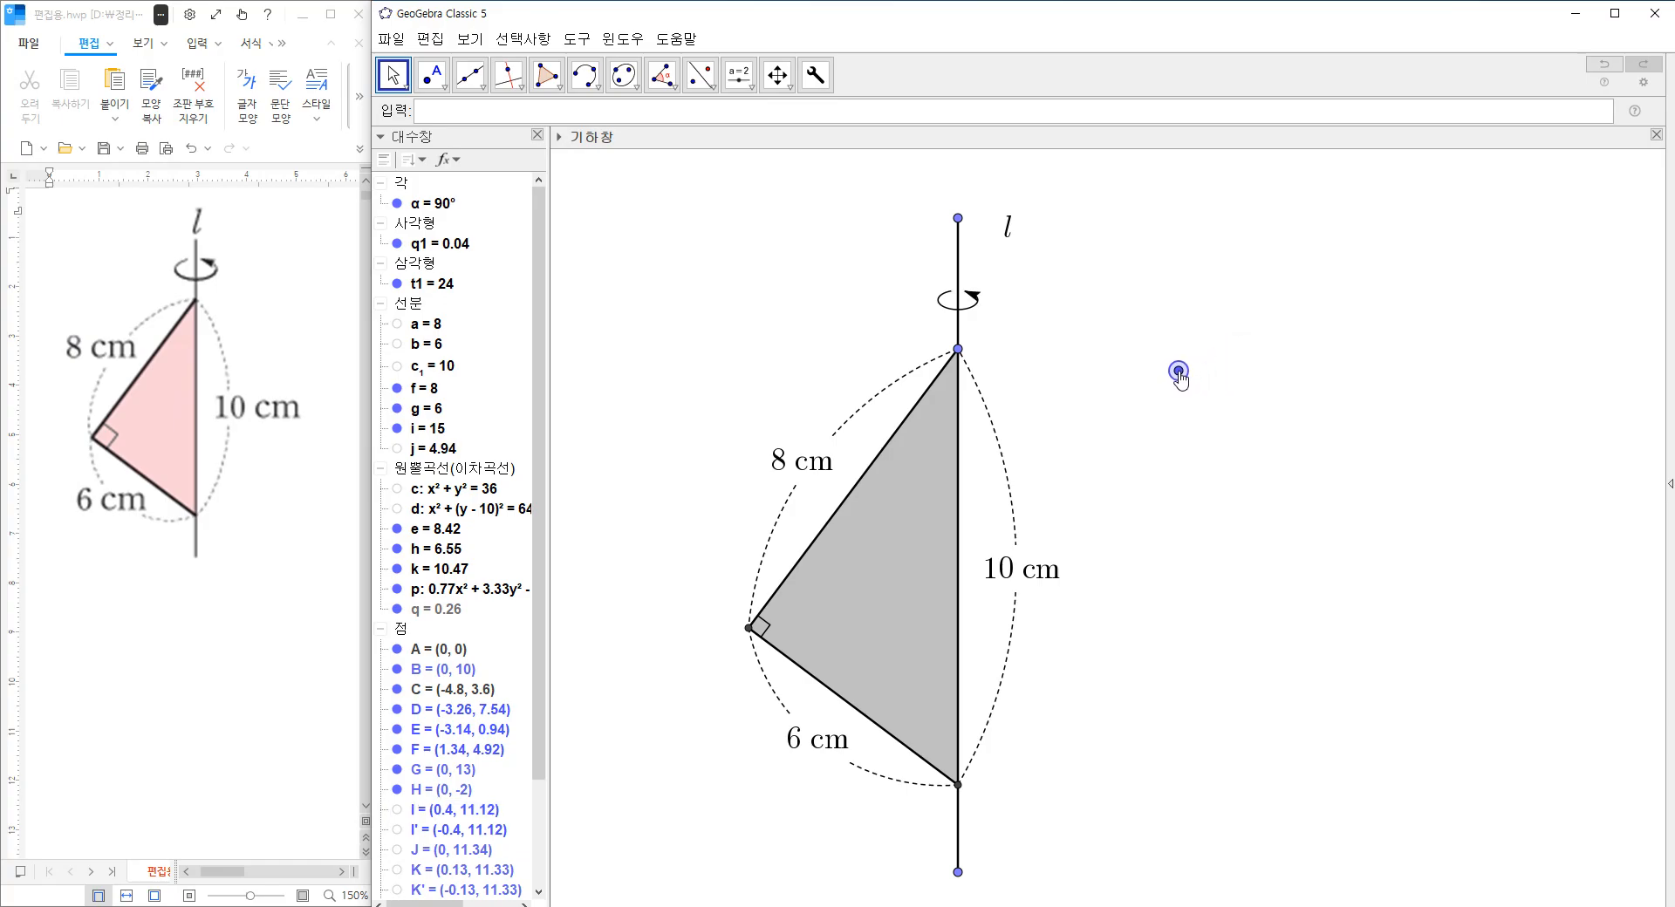
Redefine the rotation arrow with the custom tool's size argument set to 0.3.
double_click(442, 240)
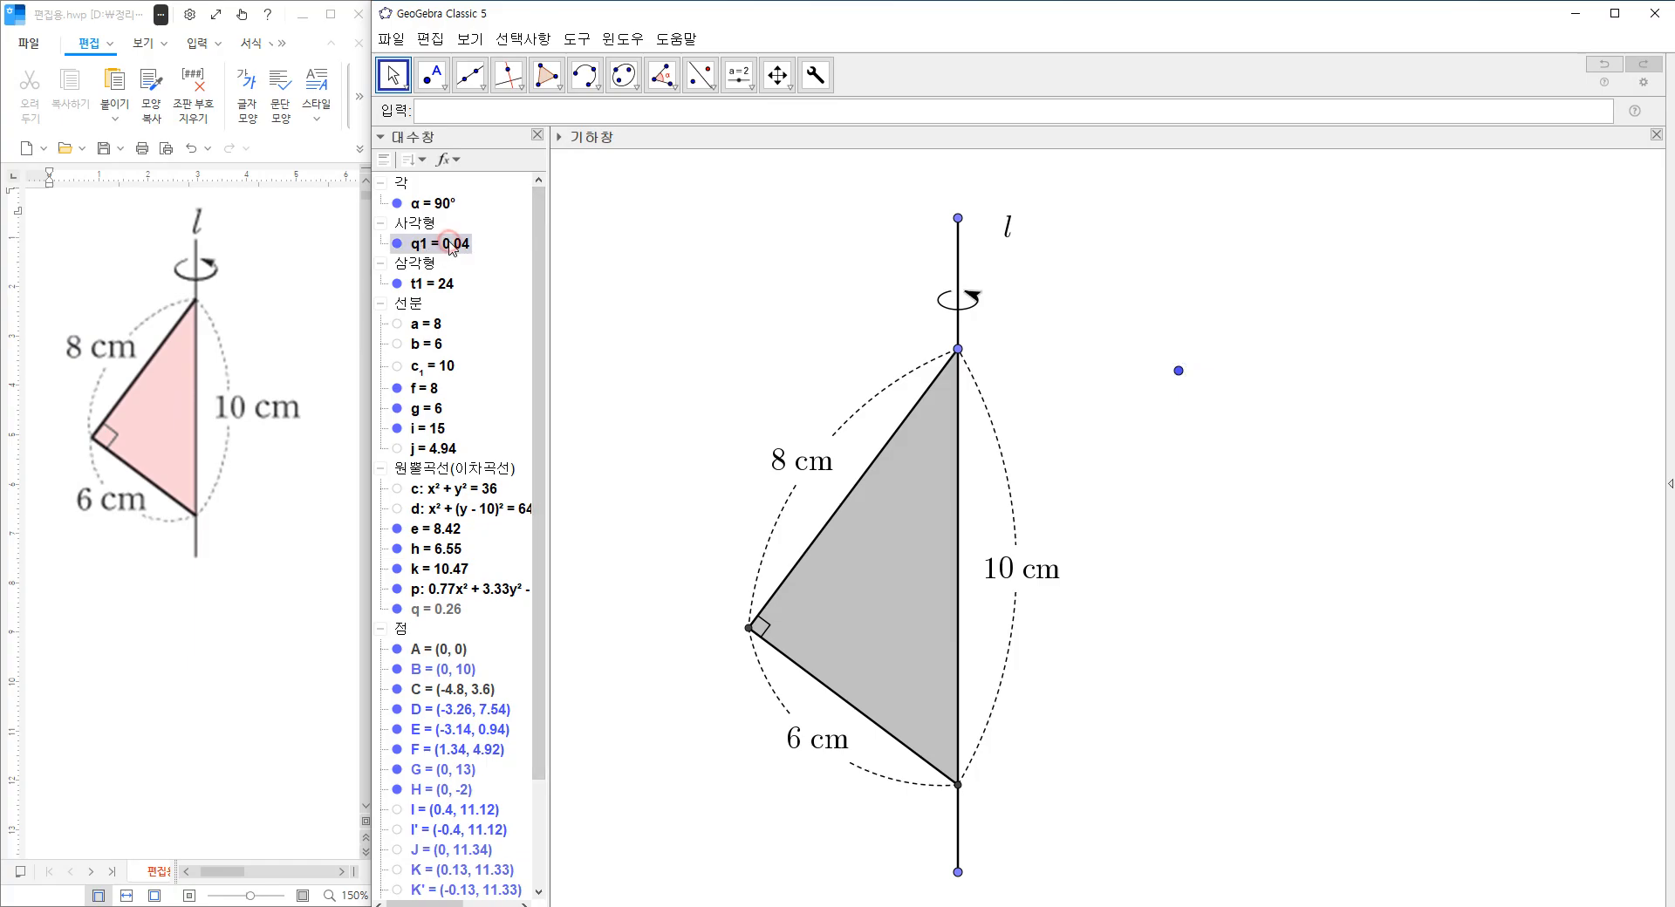
left_click(948, 468)
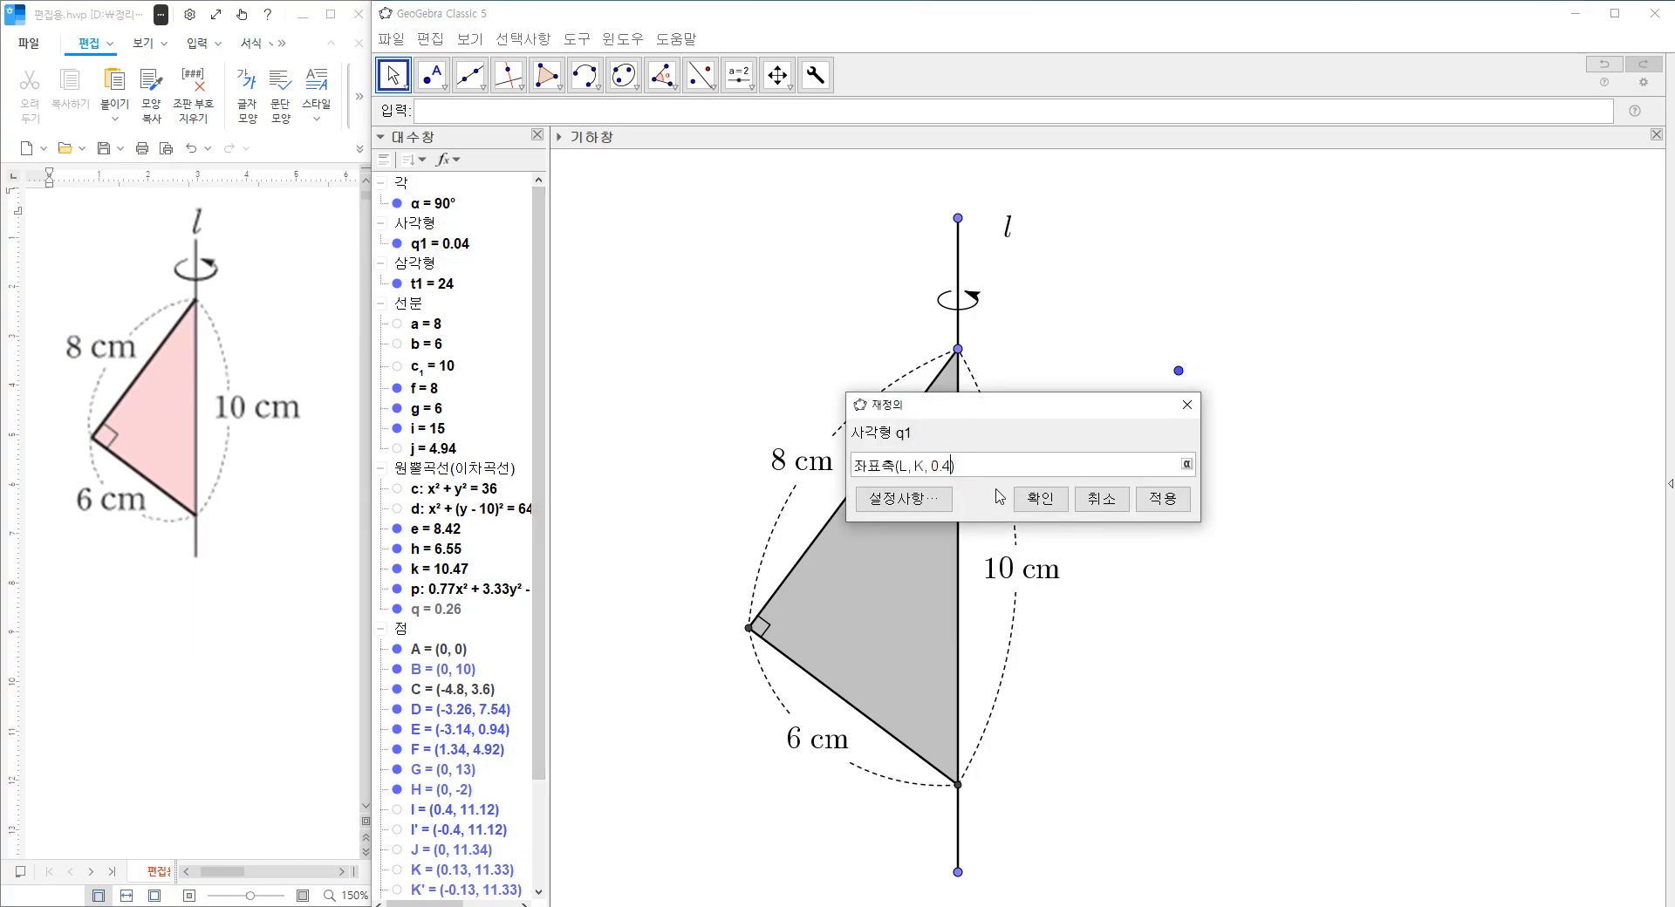
key("Return")
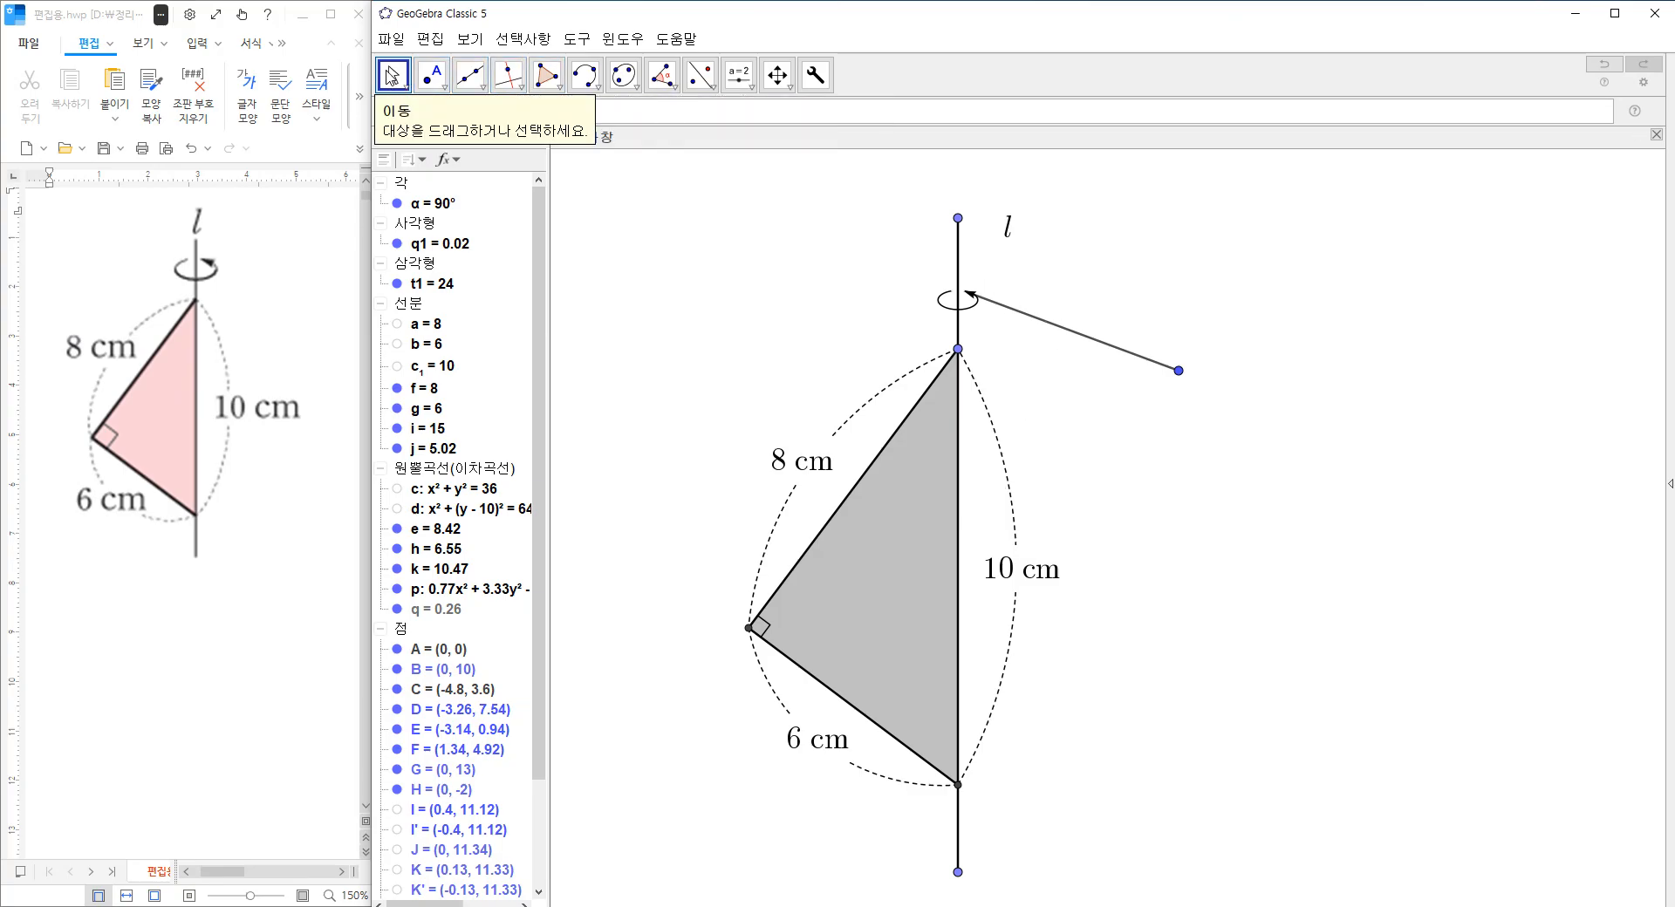
Hide the redefined arrow's line segment and move its tail point slightly to align the arrowhead with the ellipse.
left_click(1030, 316)
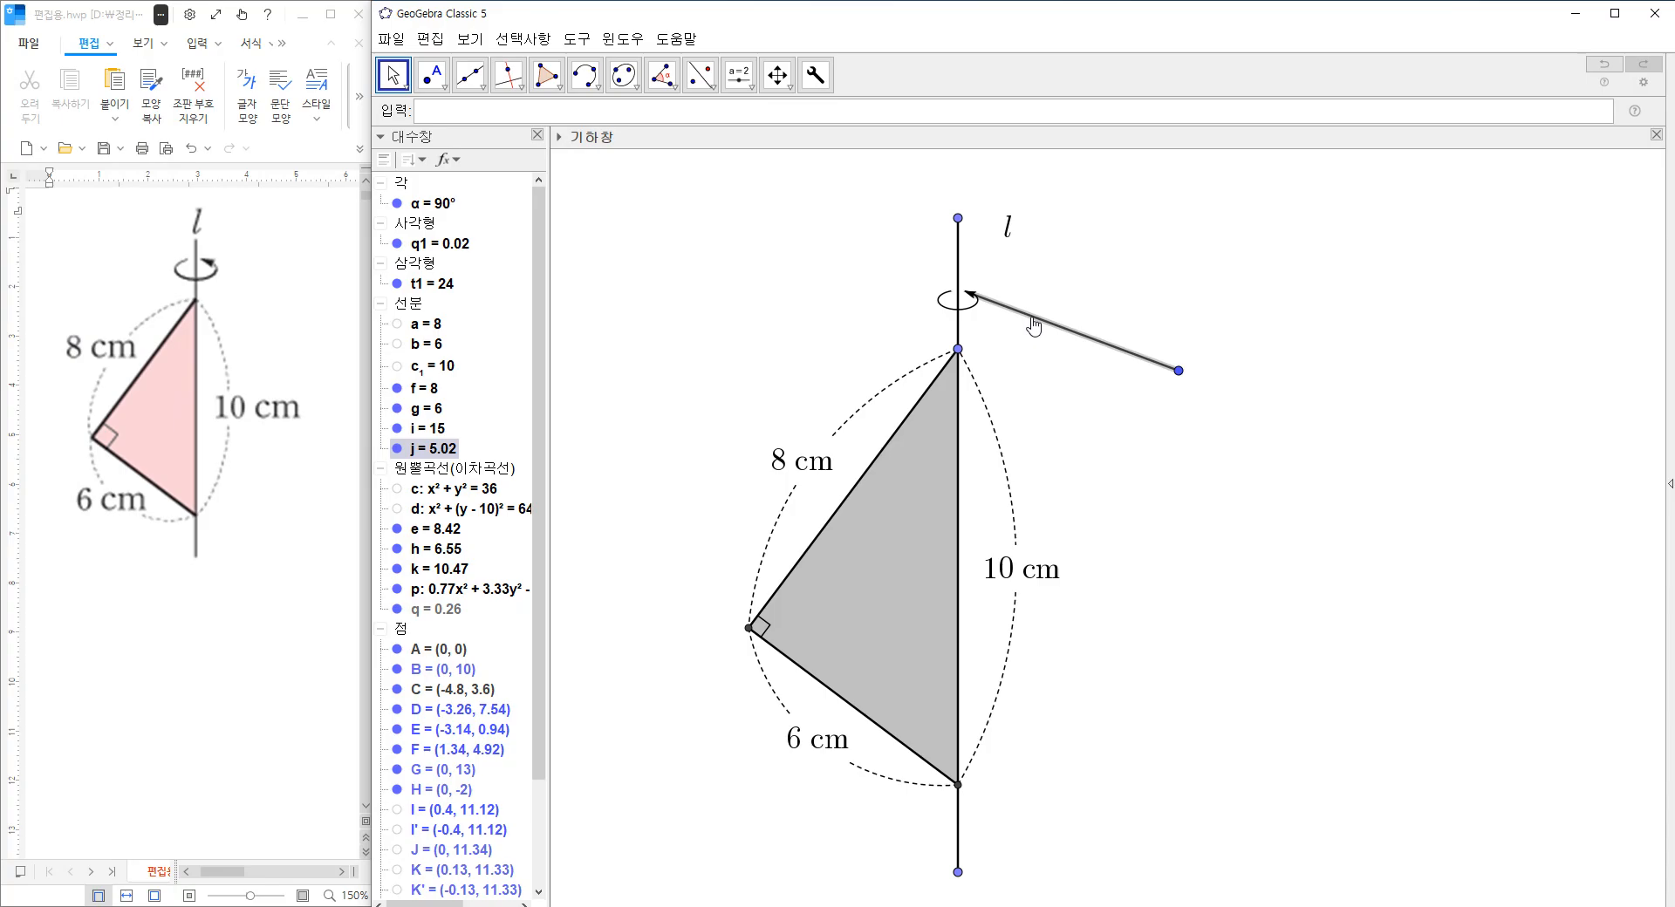
right_click(1033, 324)
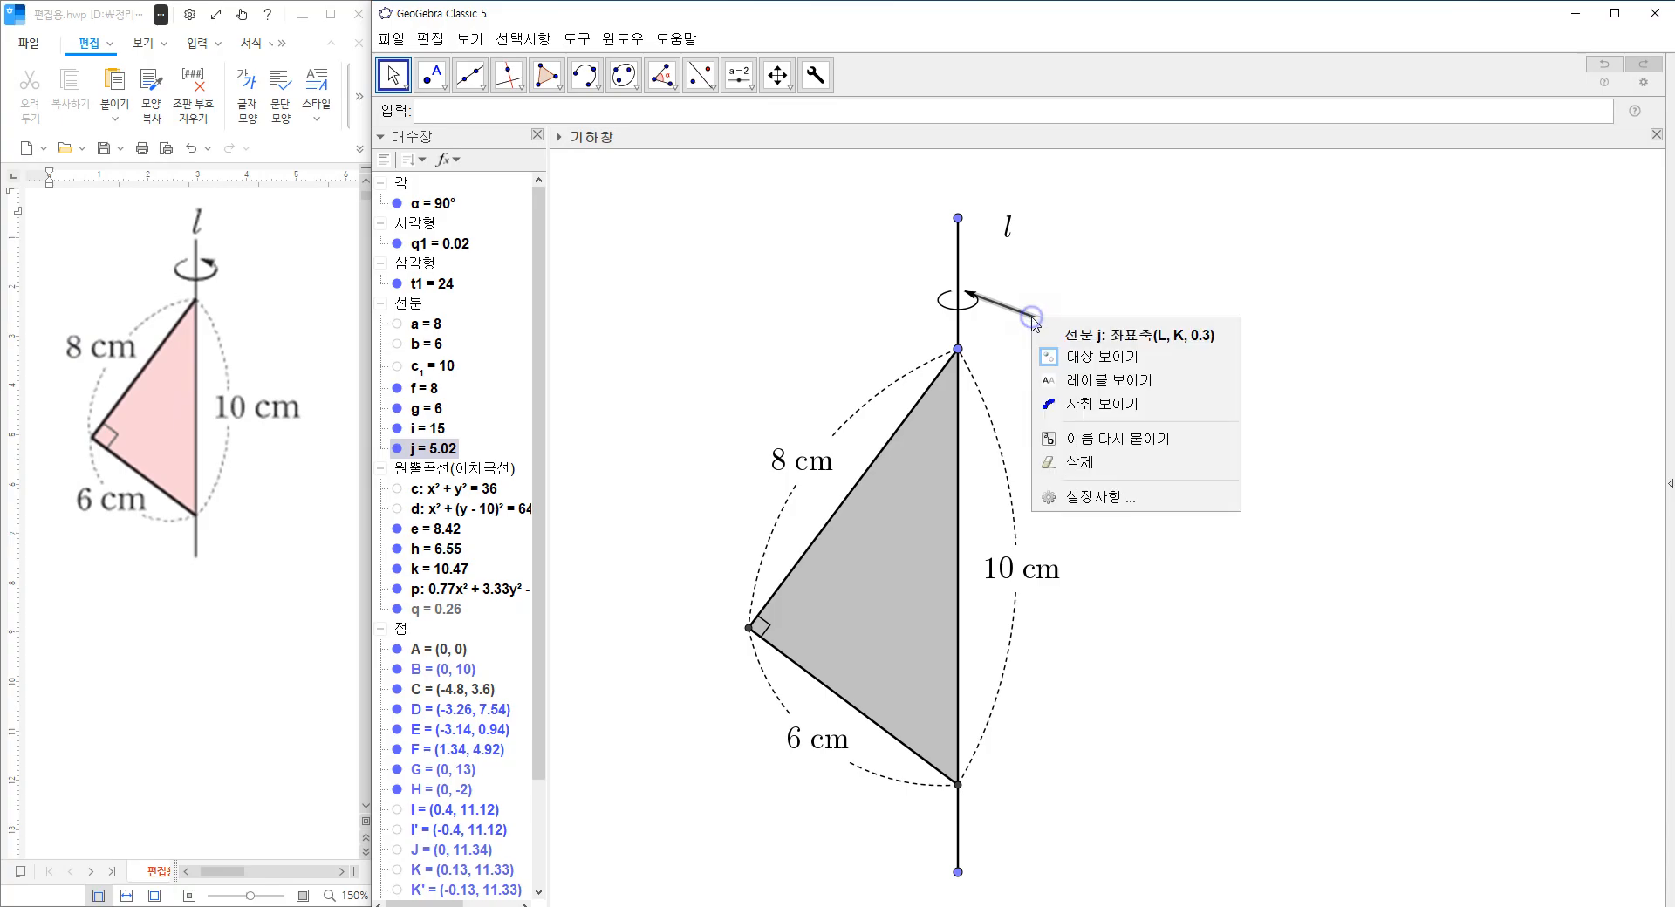
left_click(1087, 363)
left_click_drag(1178, 371, 1187, 376)
left_click(1105, 393)
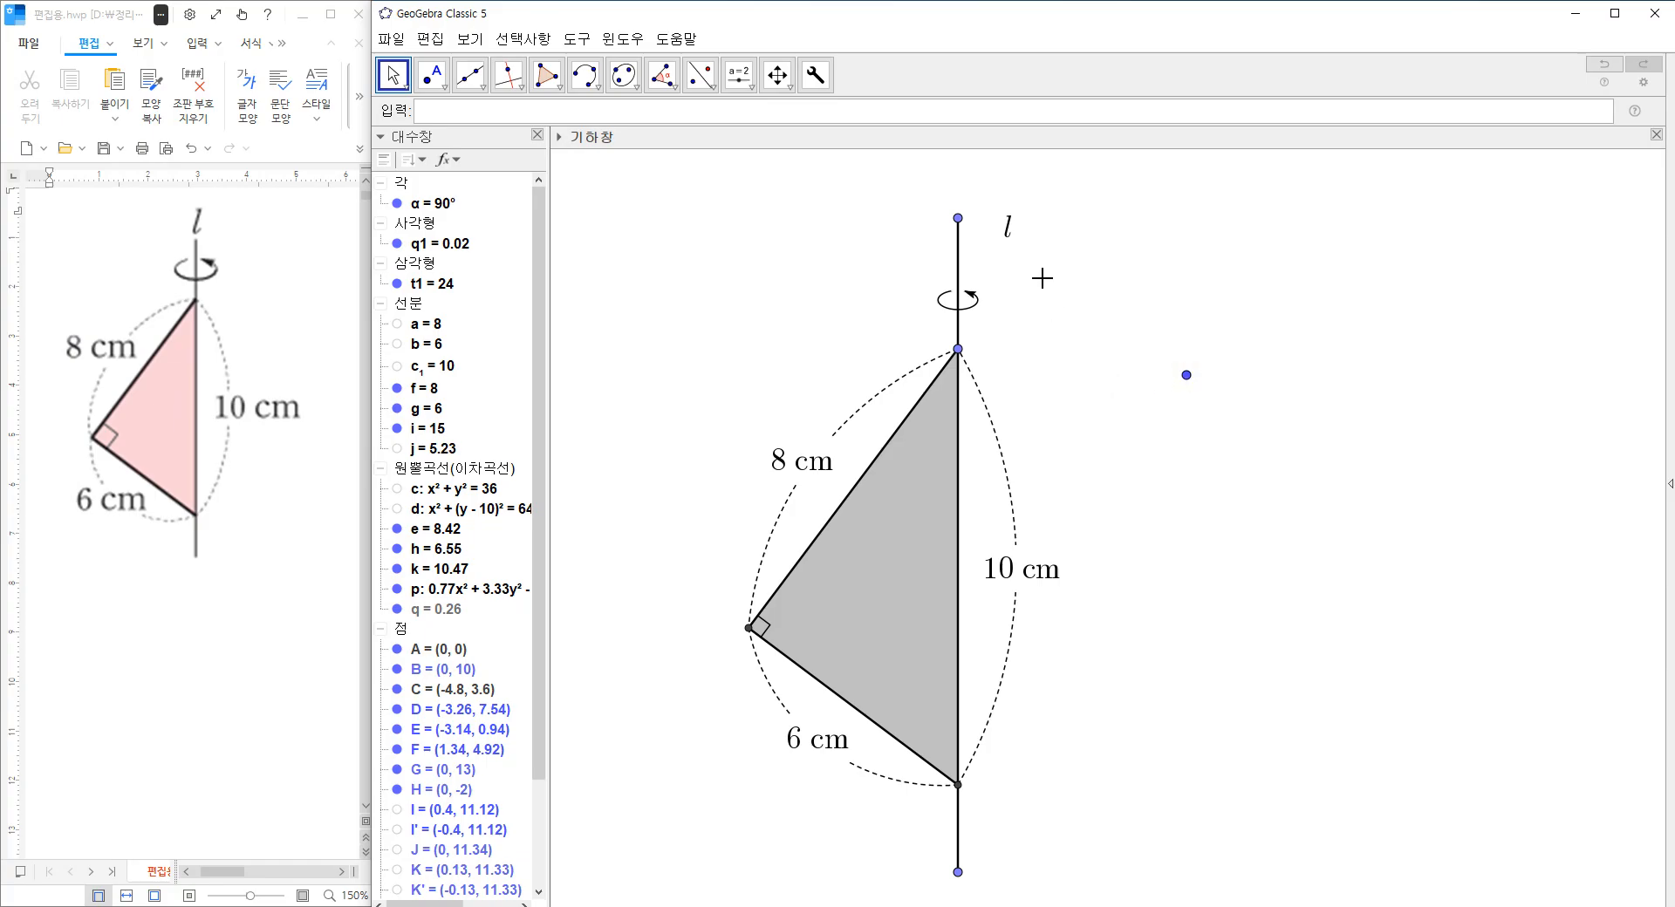
Move the upper end point of the rotation axis to about (0, 13.02).
left_click_drag(958, 219, 961, 224)
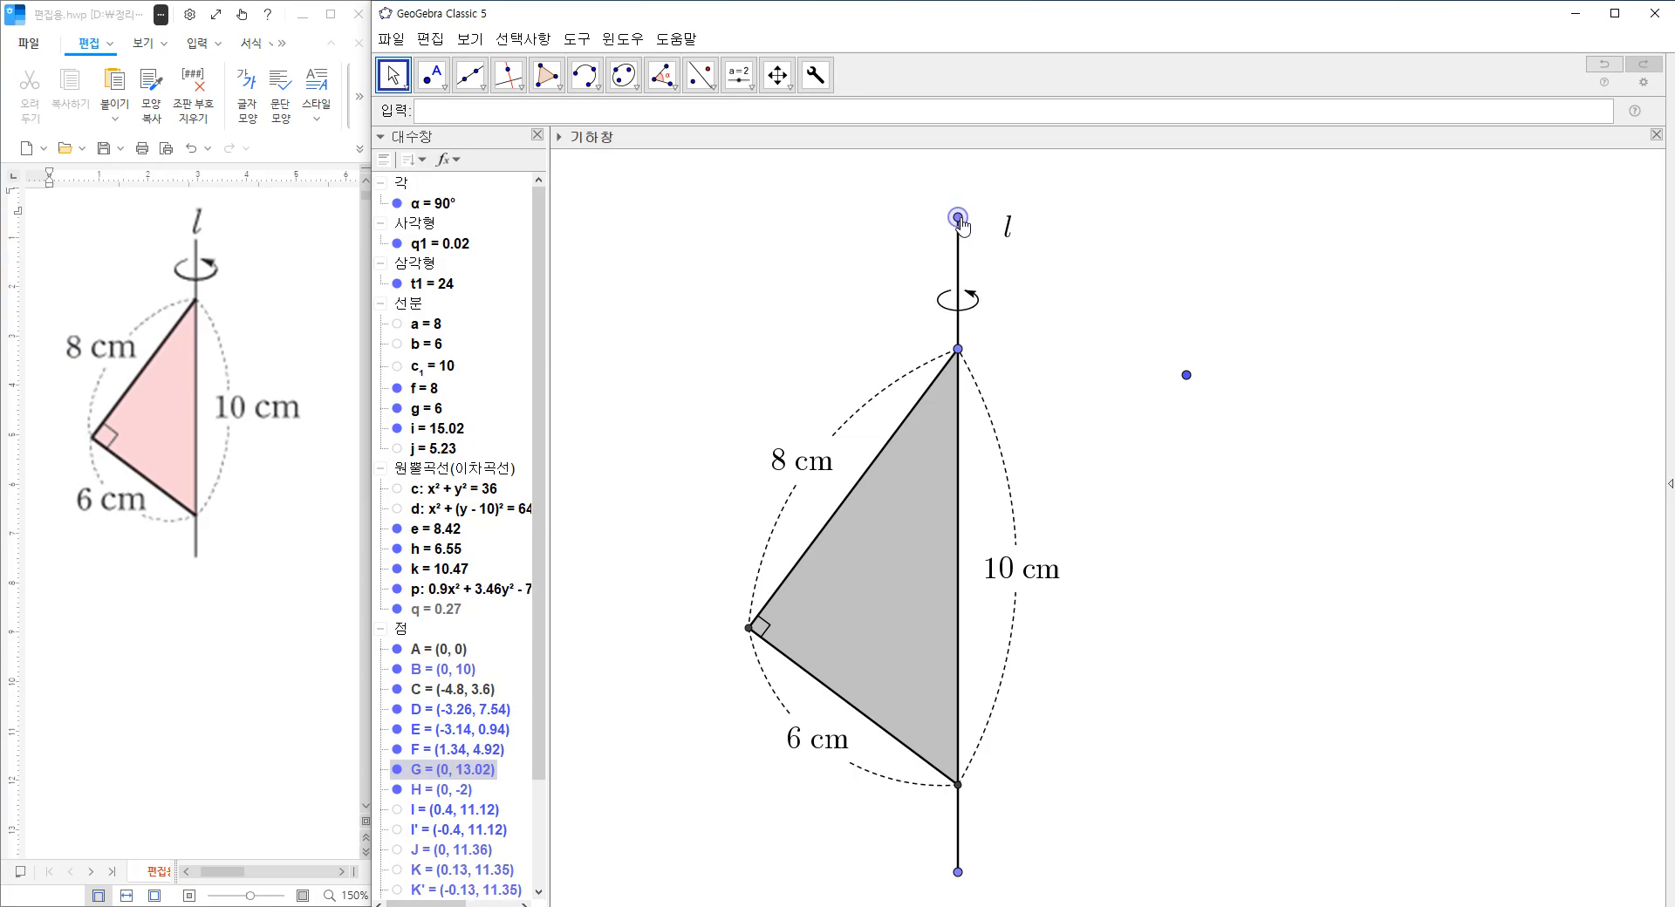
left_click(1046, 326)
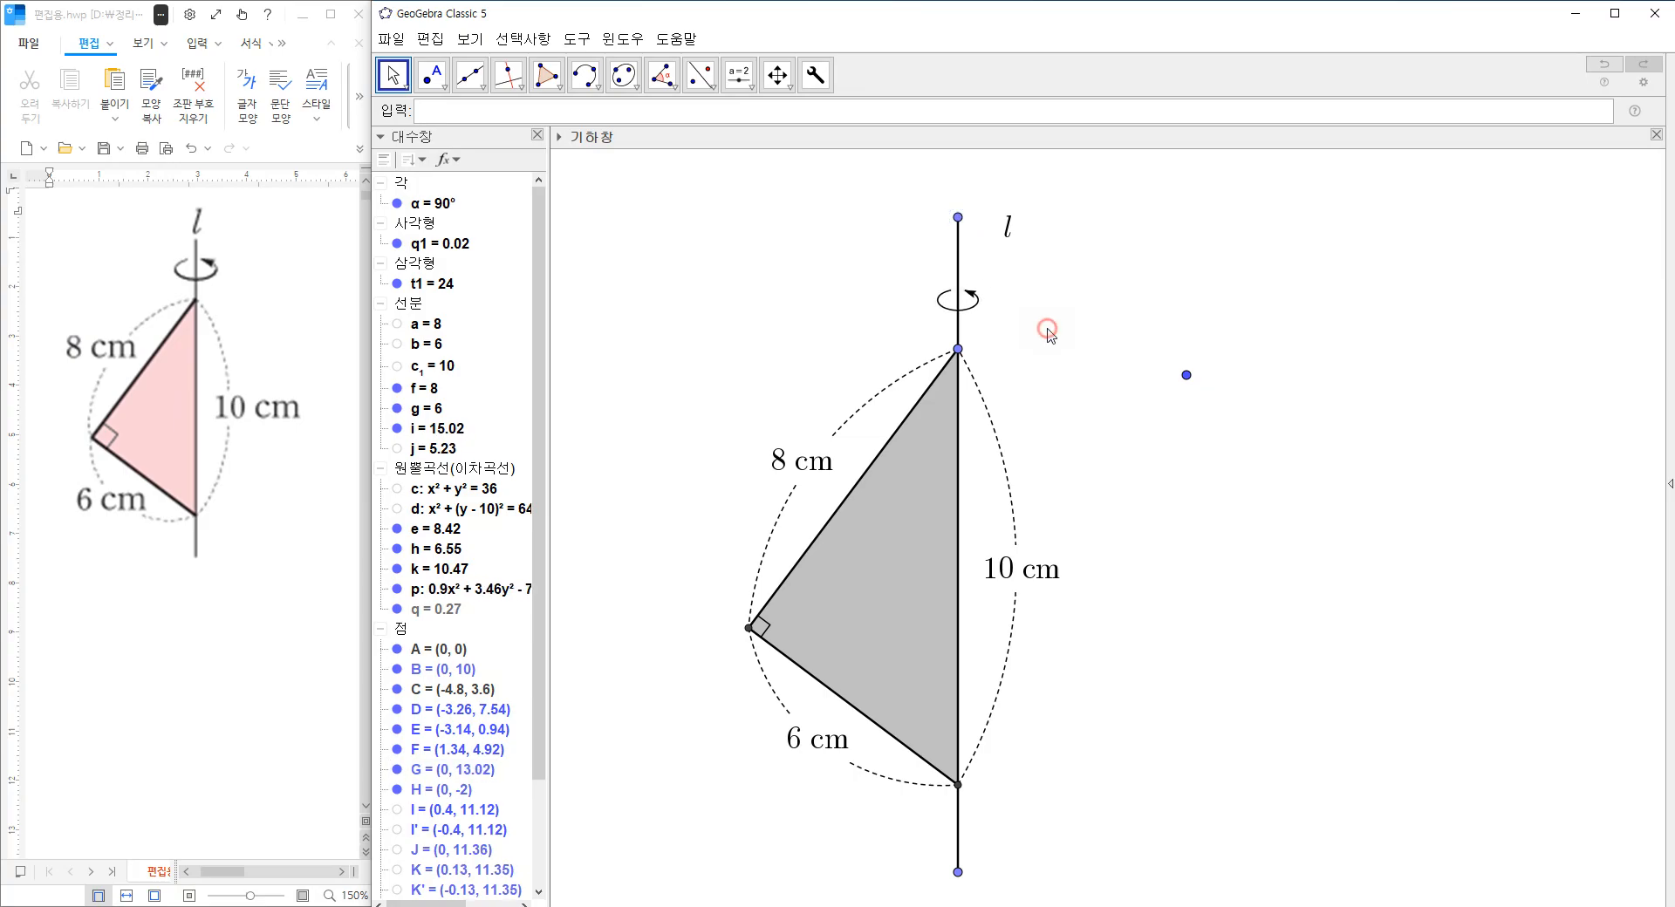
left_click(958, 225)
left_click(957, 252)
left_click(1078, 360)
Hide all points of the figure and place the label l just above the upper end of the rotation axis.
right_click(402, 631)
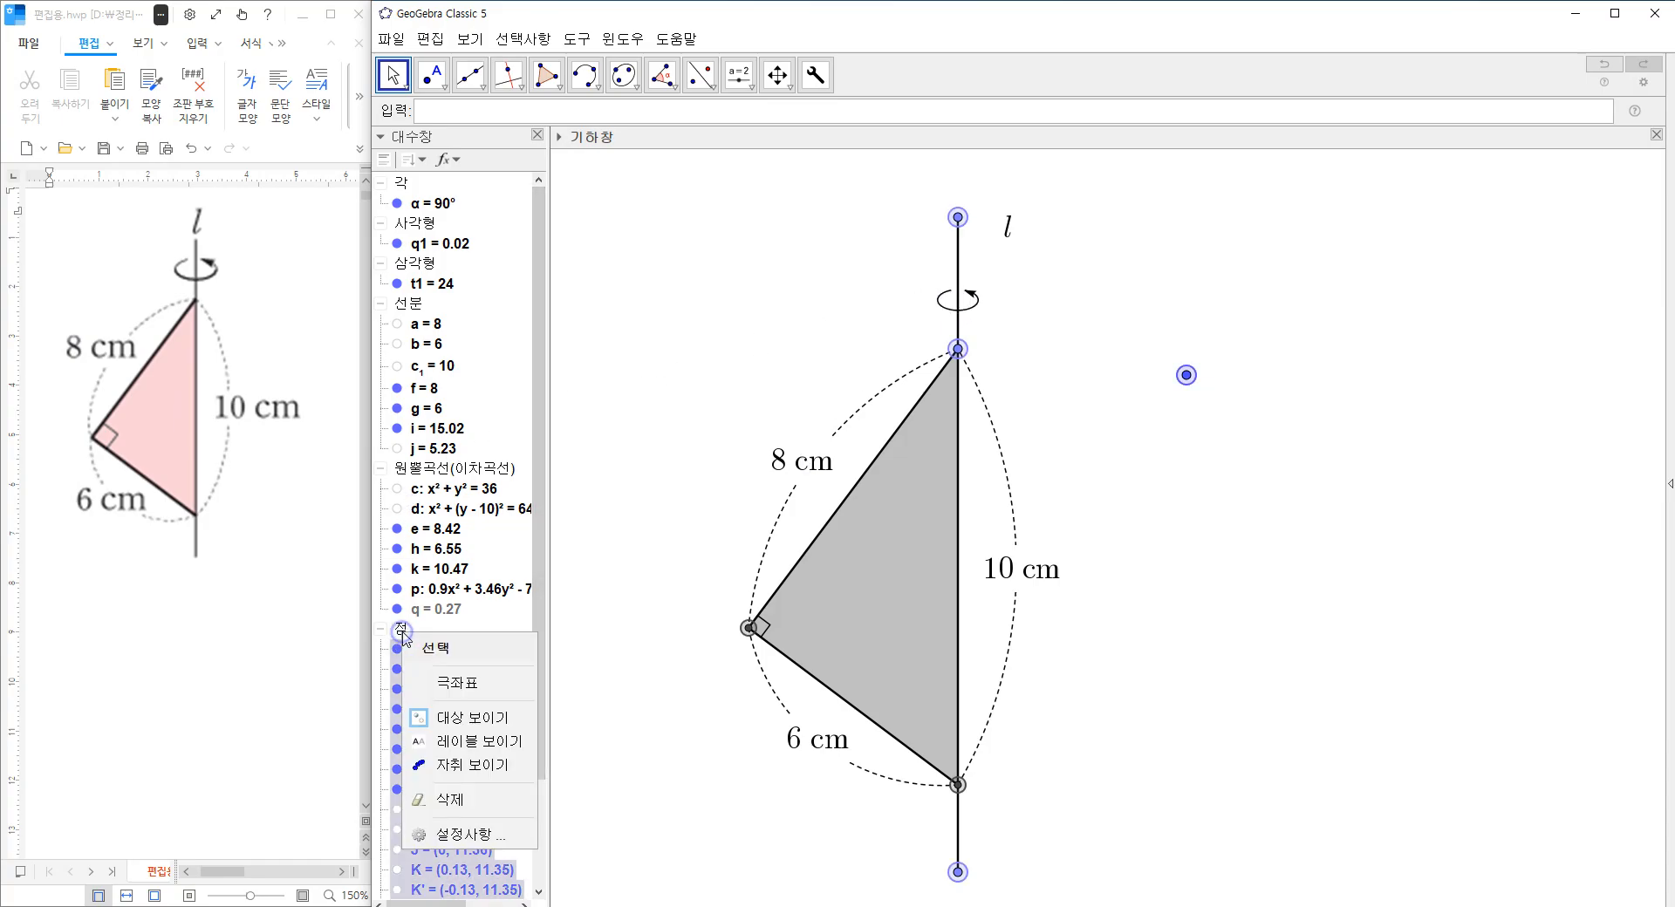
left_click(472, 717)
left_click(654, 449)
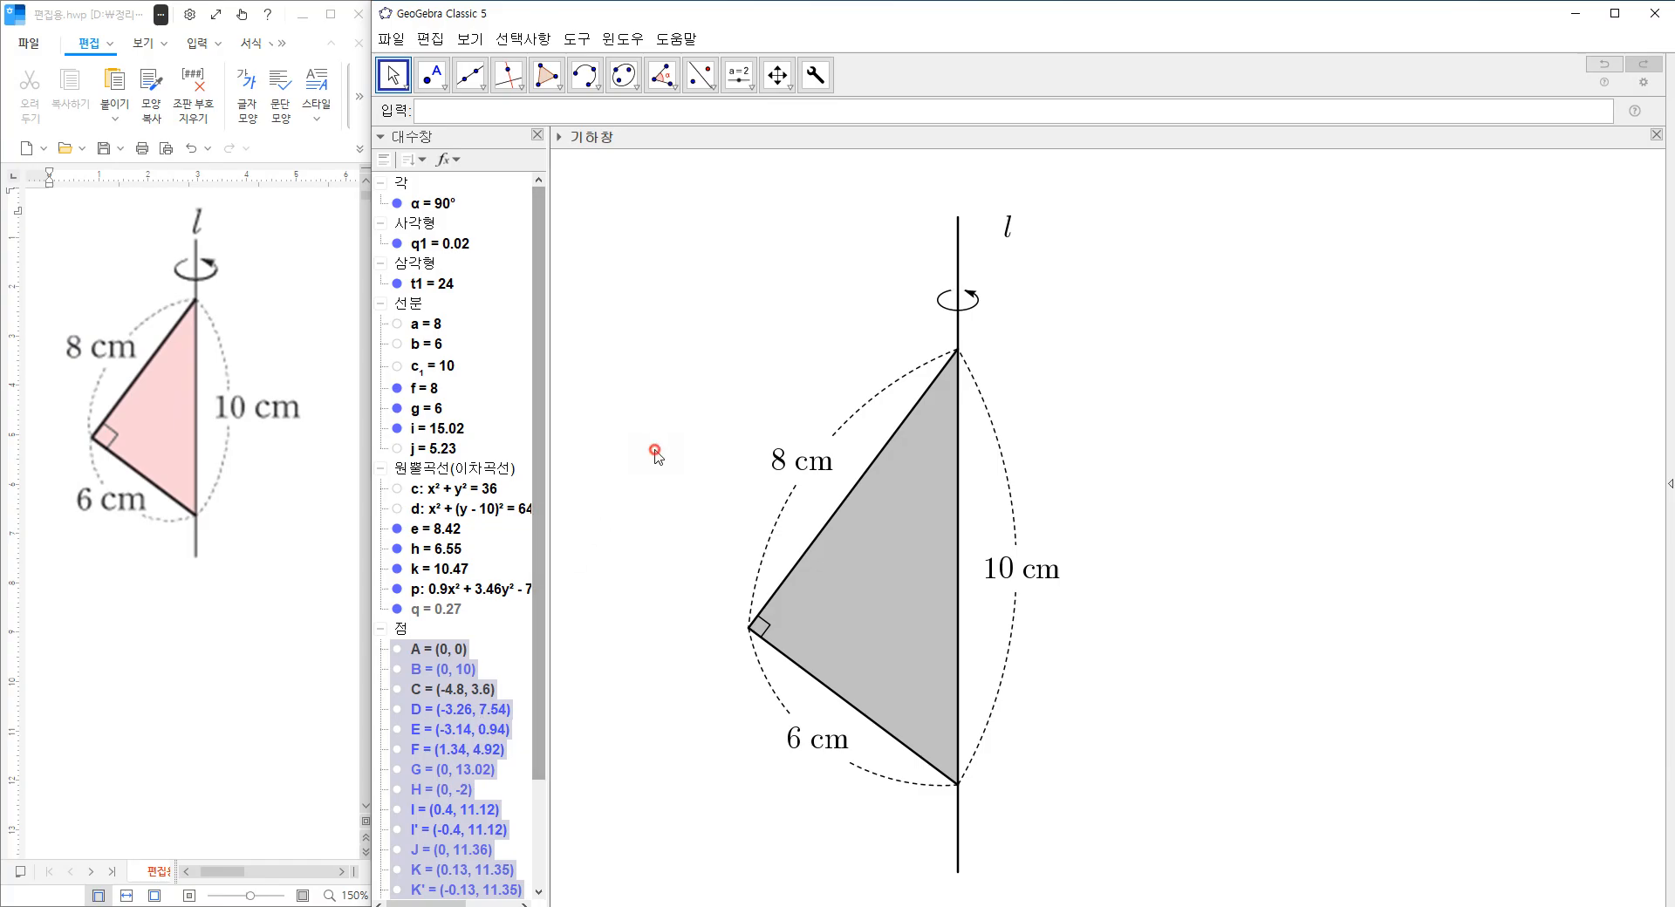
left_click_drag(1012, 232, 963, 205)
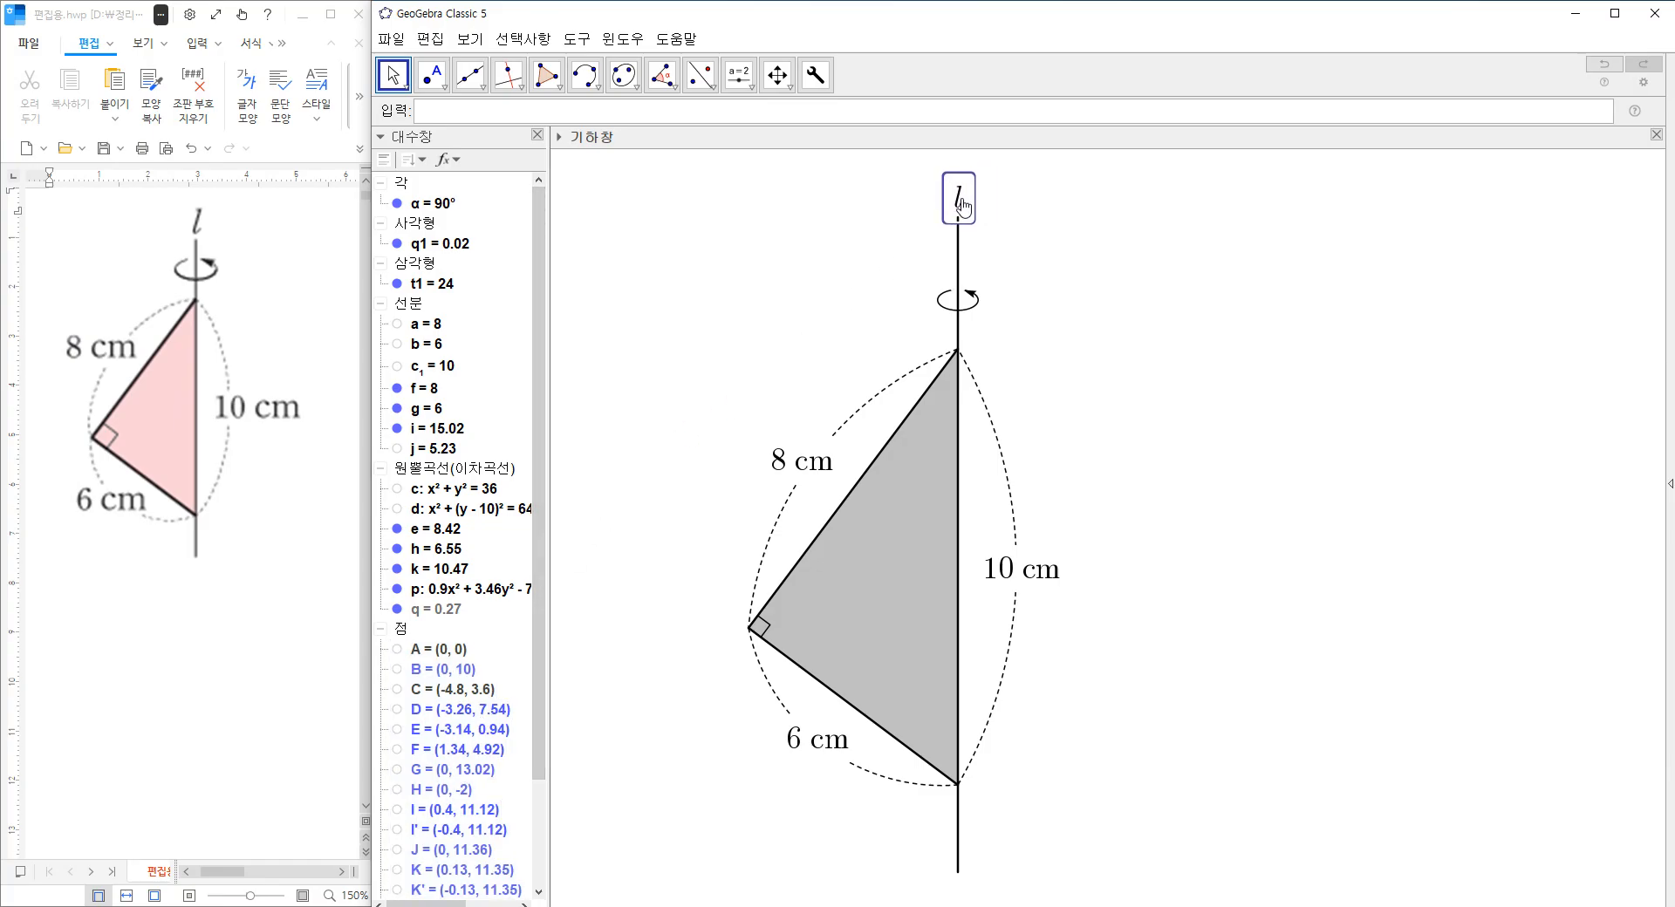
left_click(1141, 323)
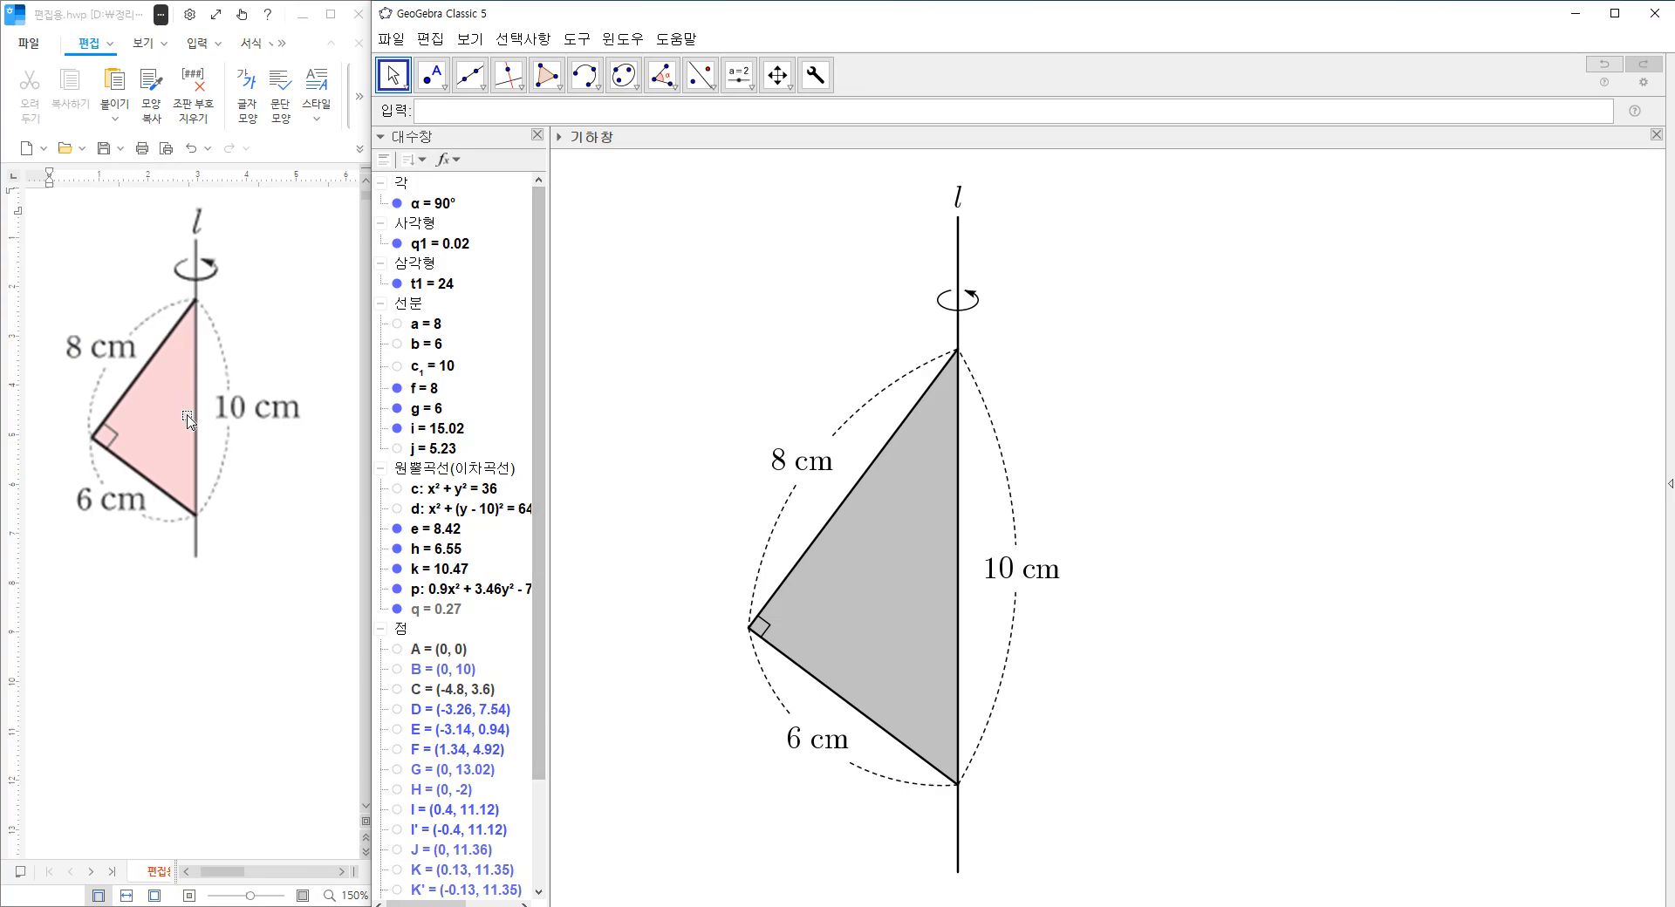
Give the triangle a pink colour and set its opacity to 50.
left_click(859, 626)
right_click(858, 620)
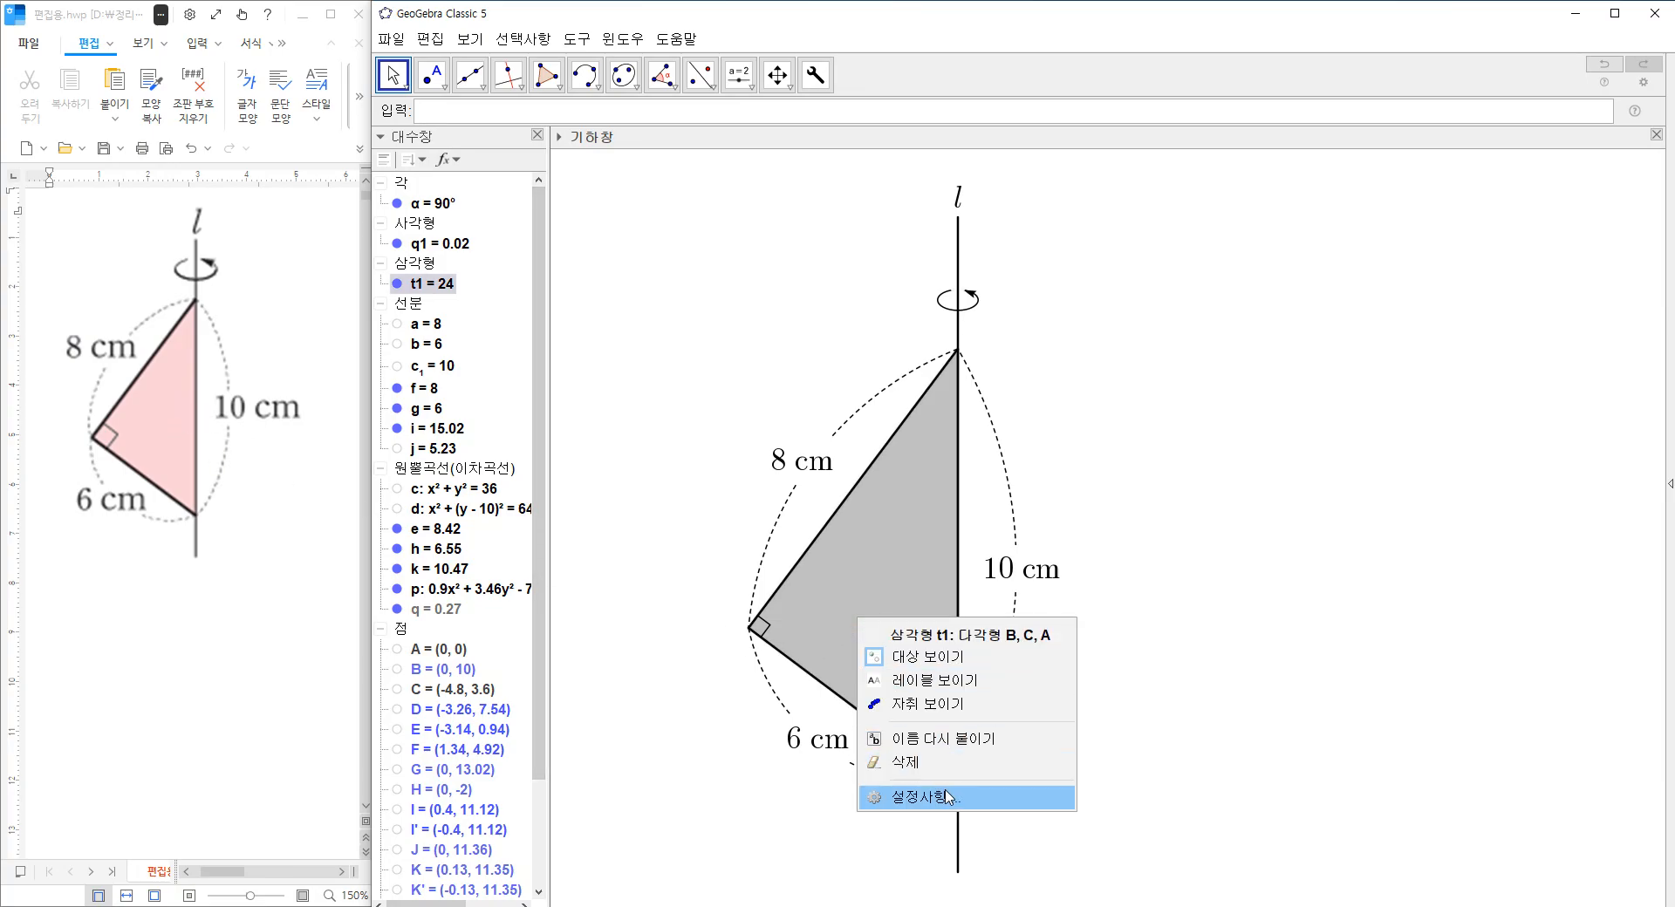
left_click(950, 798)
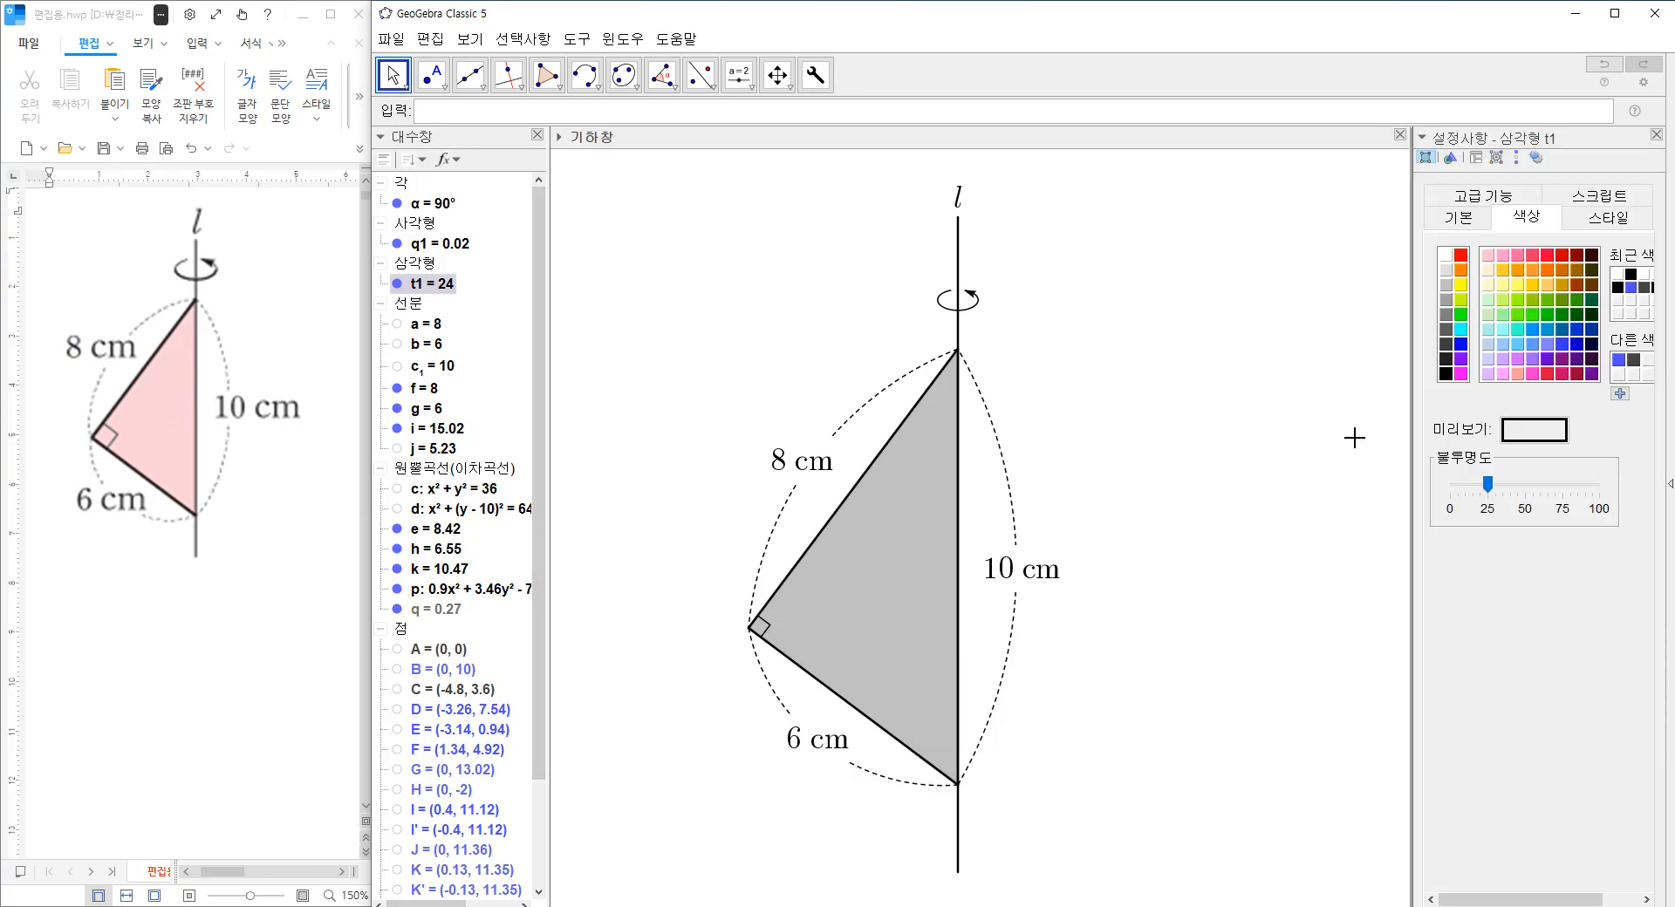
left_click(1517, 255)
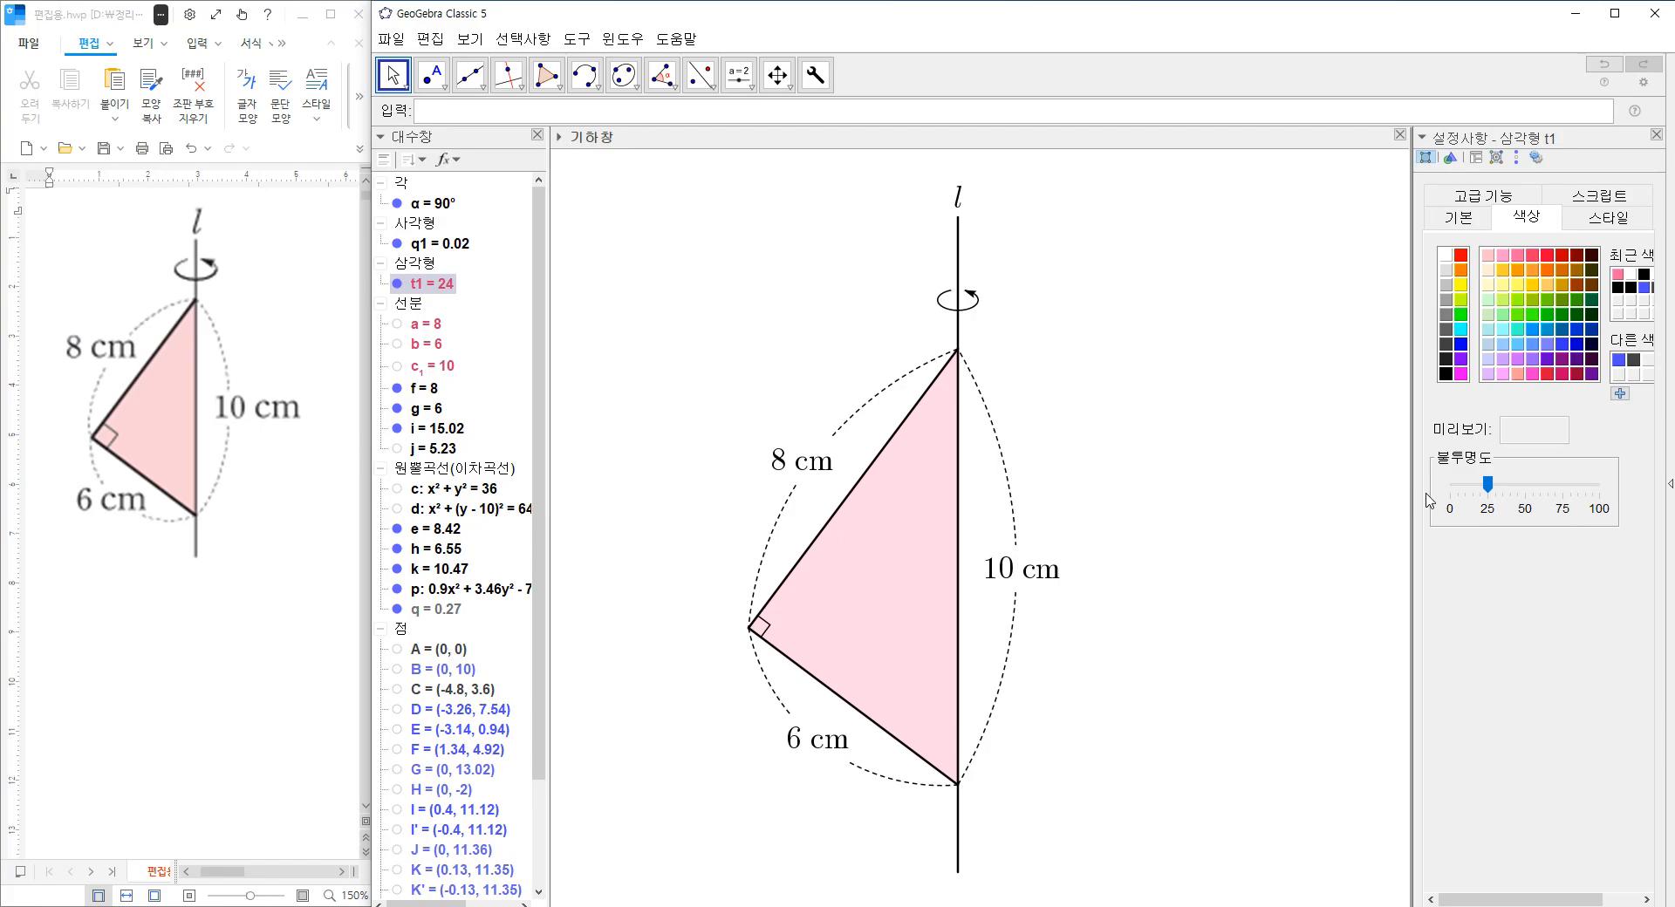
left_click_drag(1487, 485, 1474, 492)
left_click_drag(1466, 490, 1528, 494)
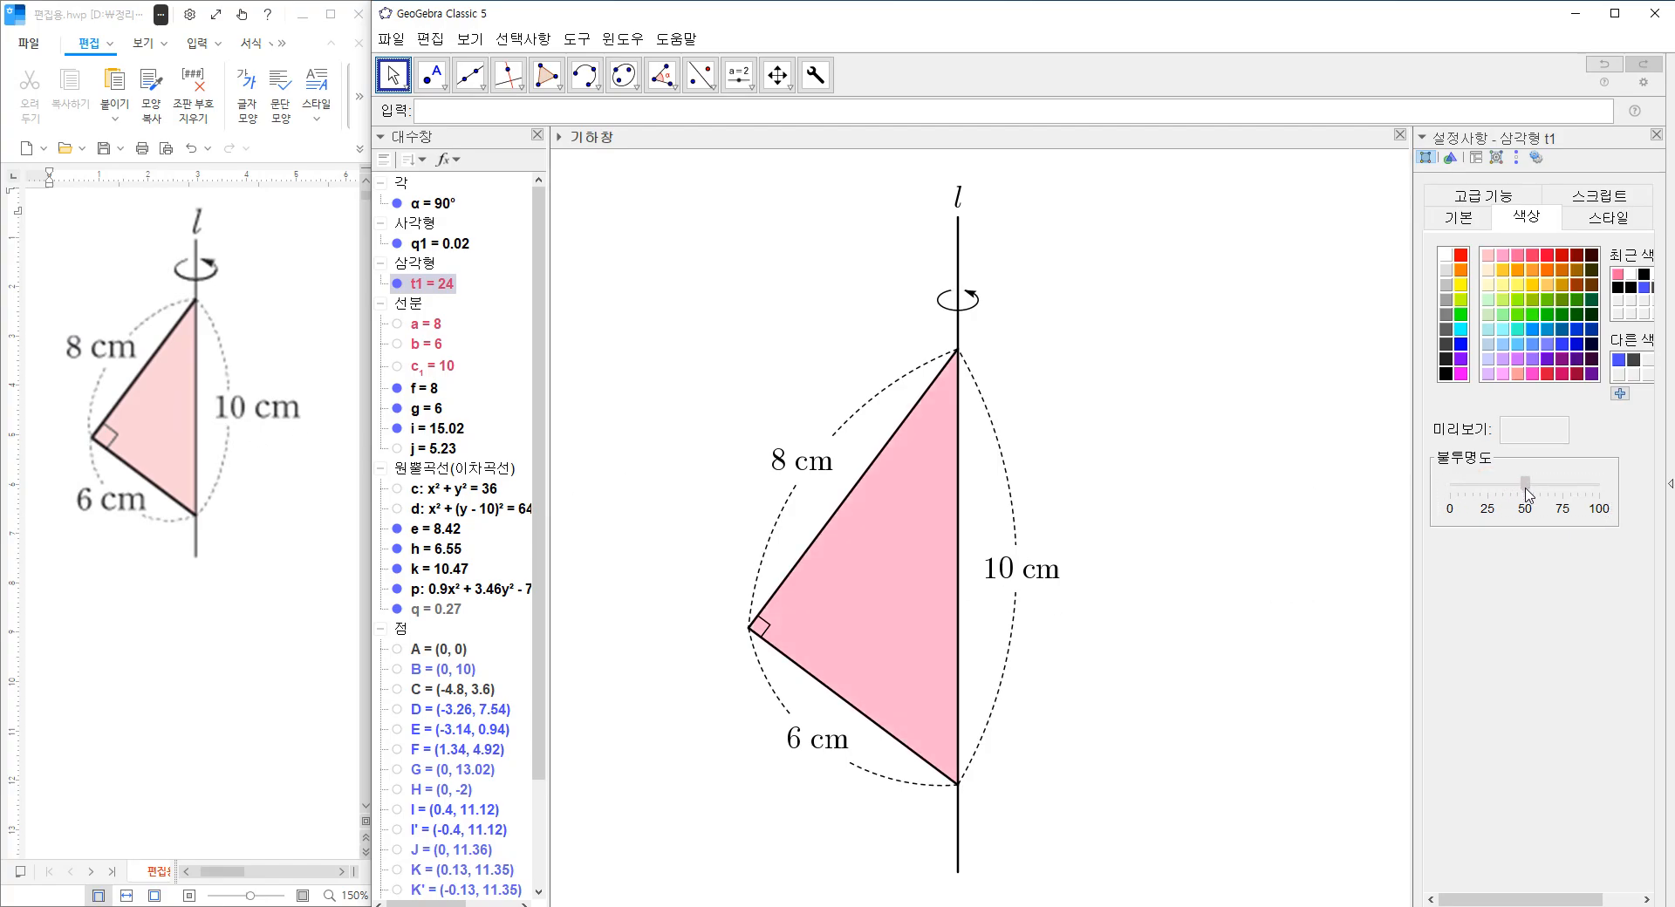
Try neighbouring pink shades on the triangle's fill.
left_click(1502, 255)
left_click(1518, 256)
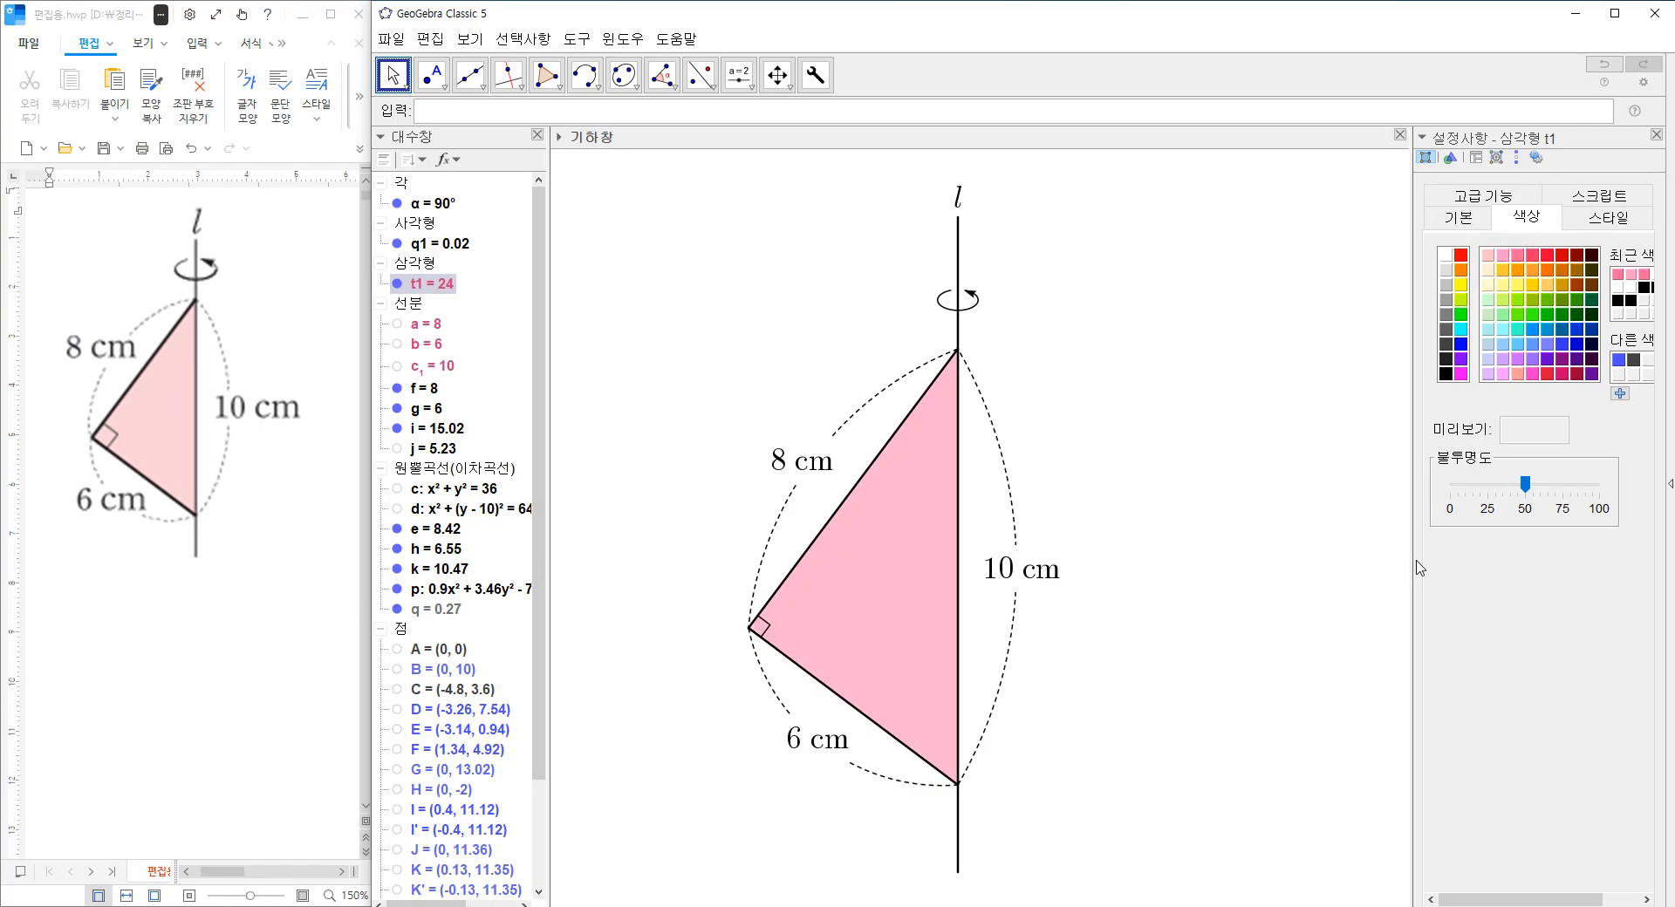
left_click(1506, 256)
left_click(1516, 255)
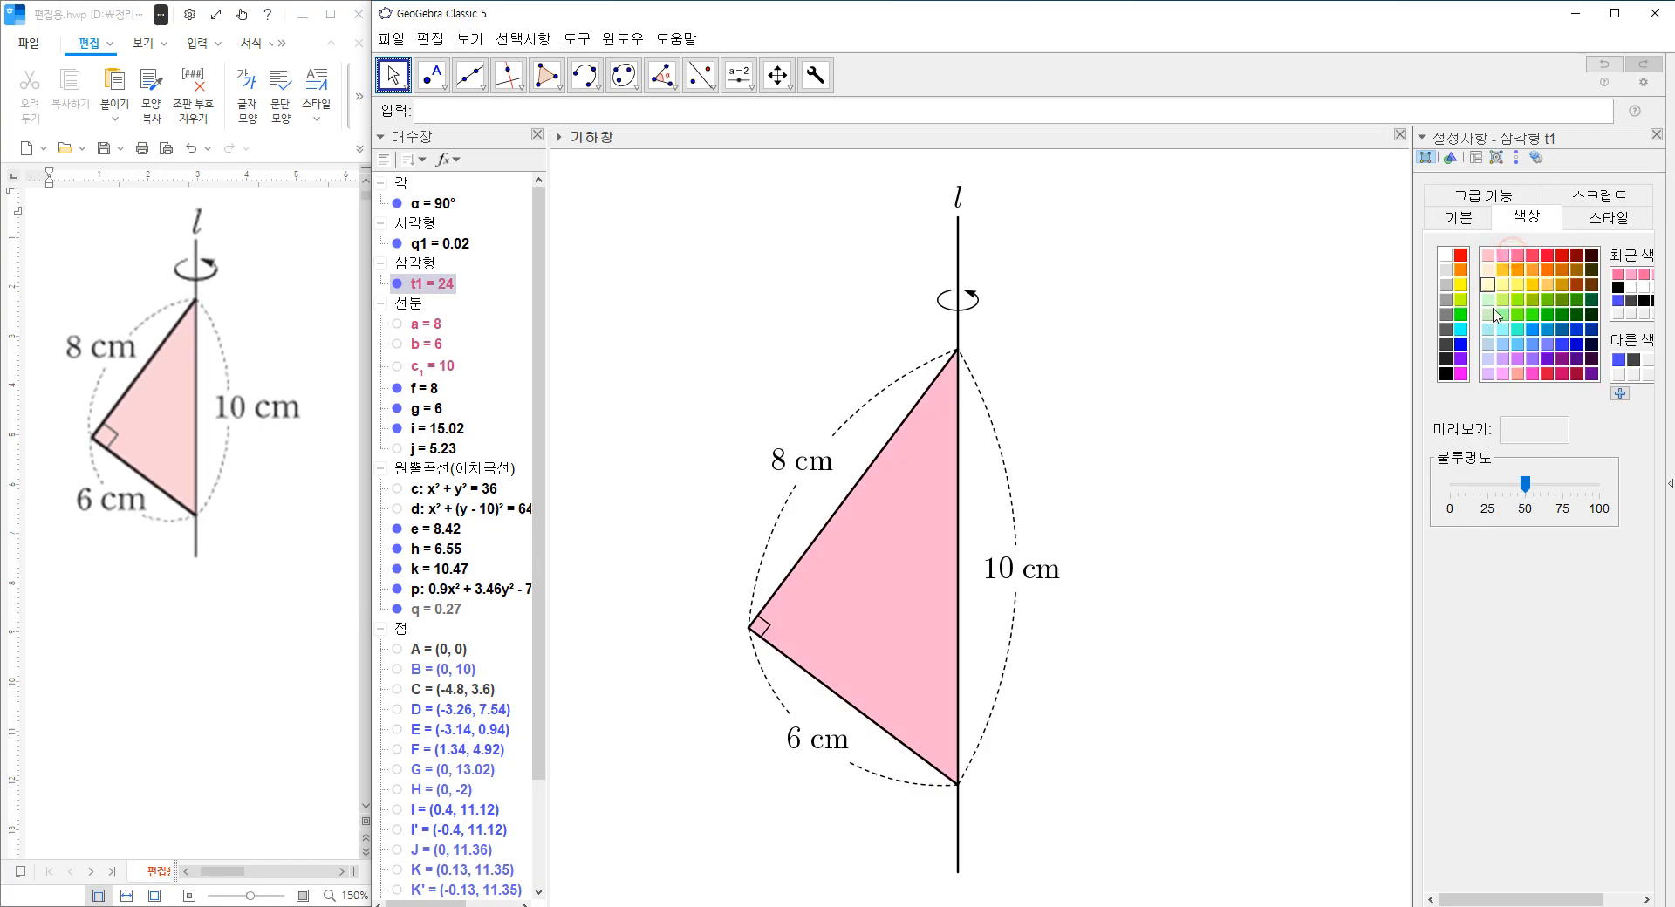
Set the triangle's colour to 255, 153, 153 and close the settings.
left_click(1512, 371)
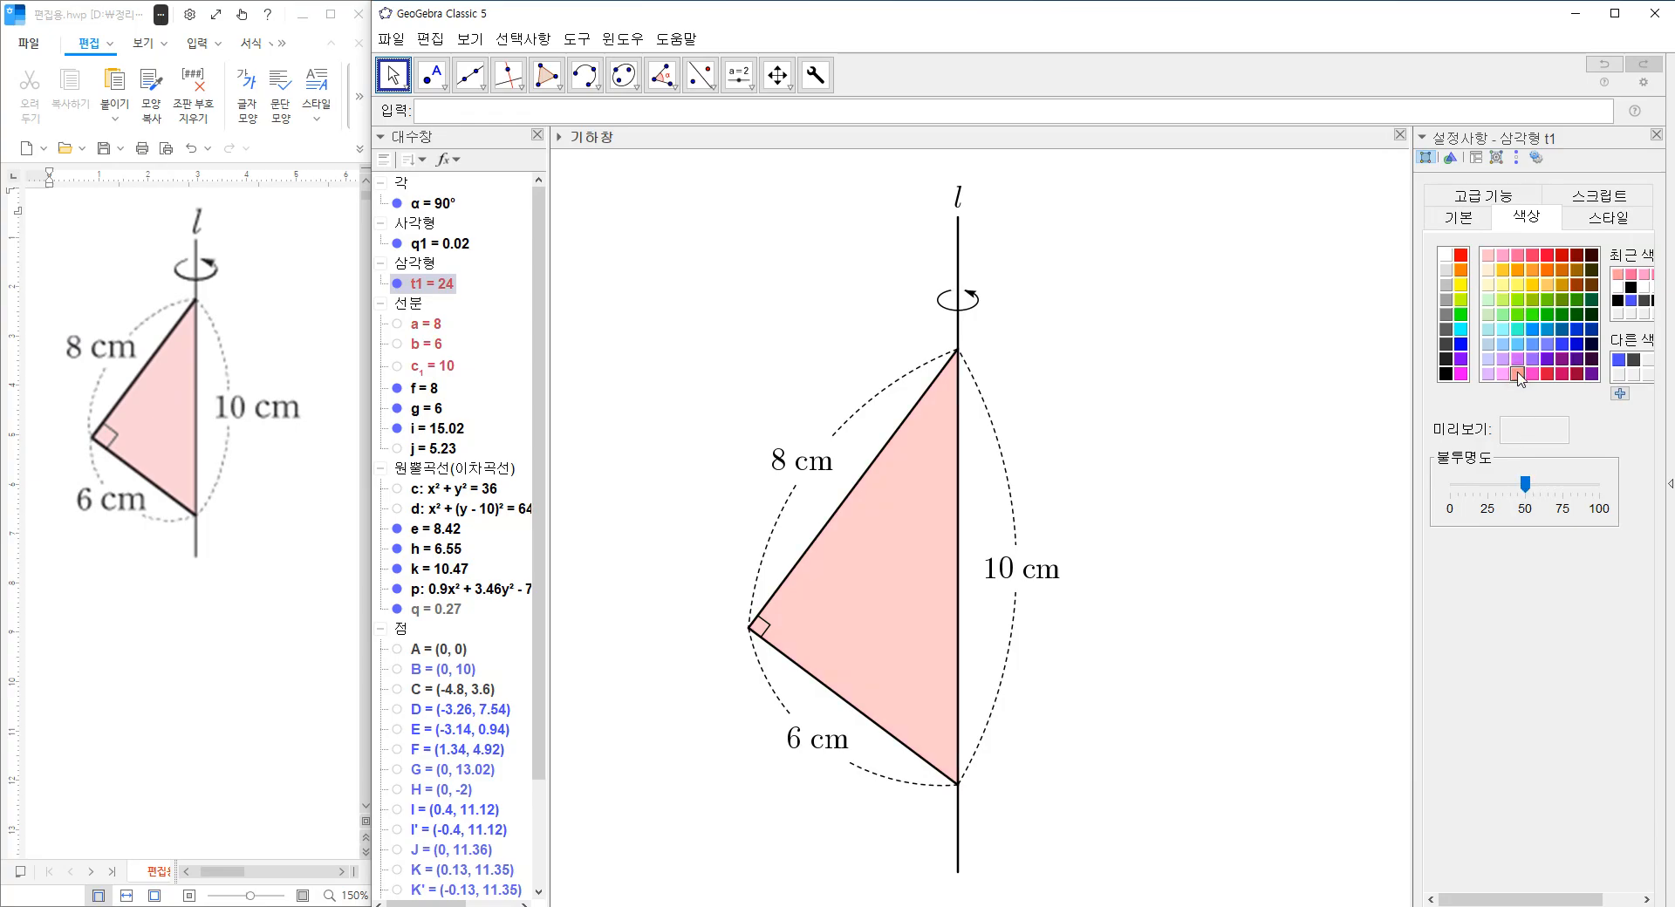
mouse_move(1525, 485)
left_mouse_down()
mouse_move(1489, 487)
mouse_move(1524, 485)
left_mouse_up()
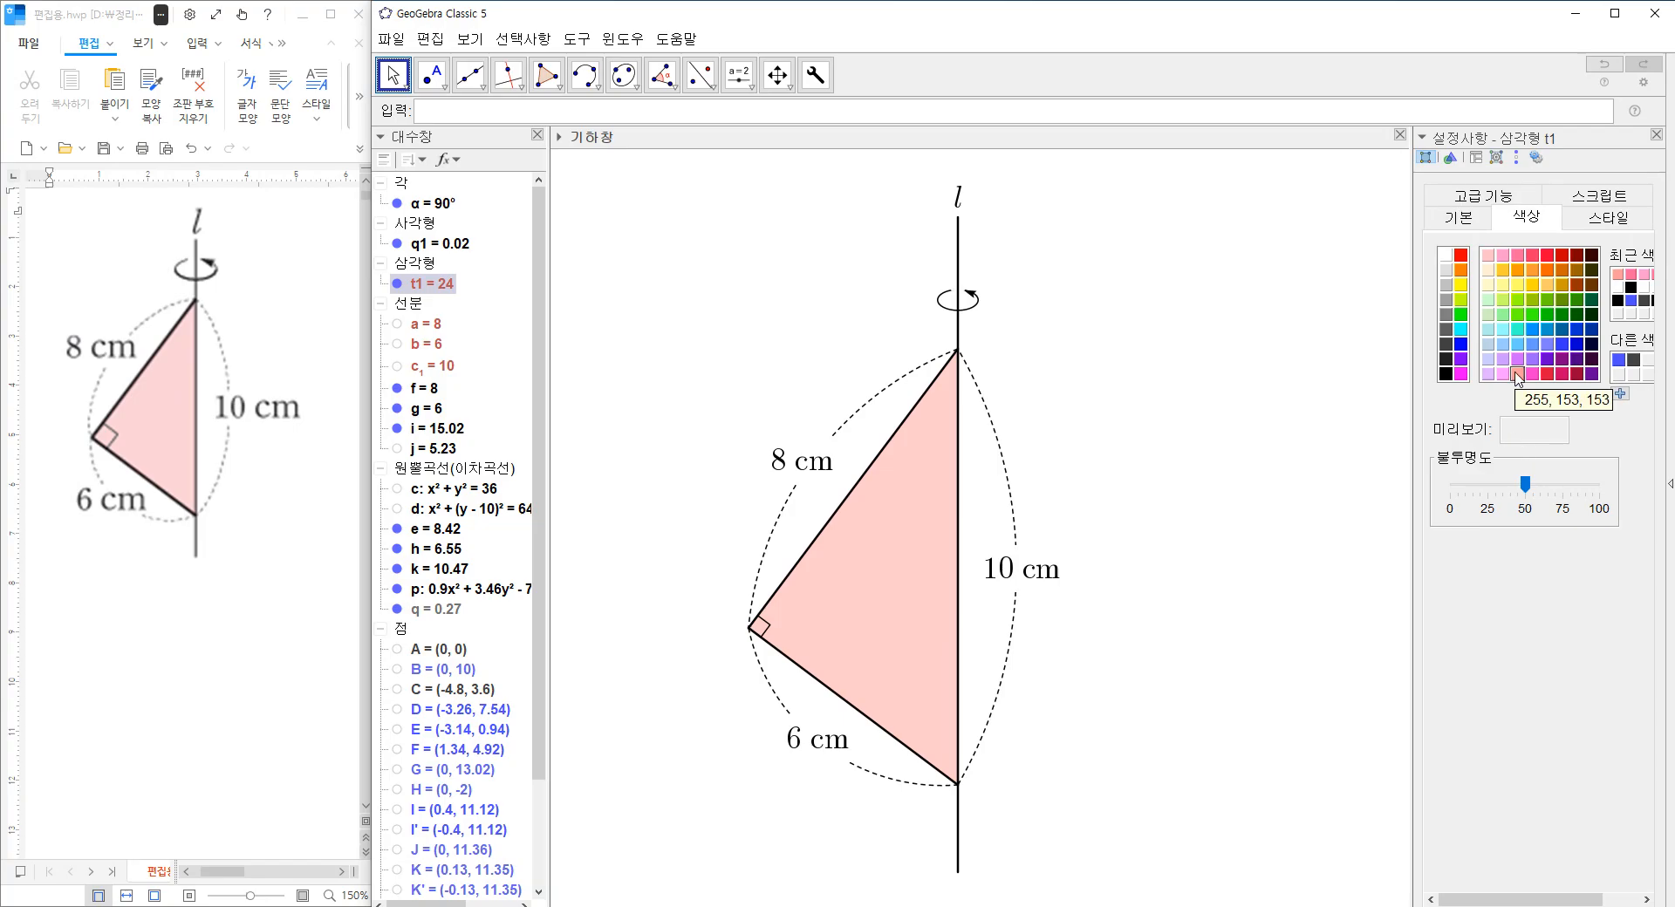
left_click(1200, 485)
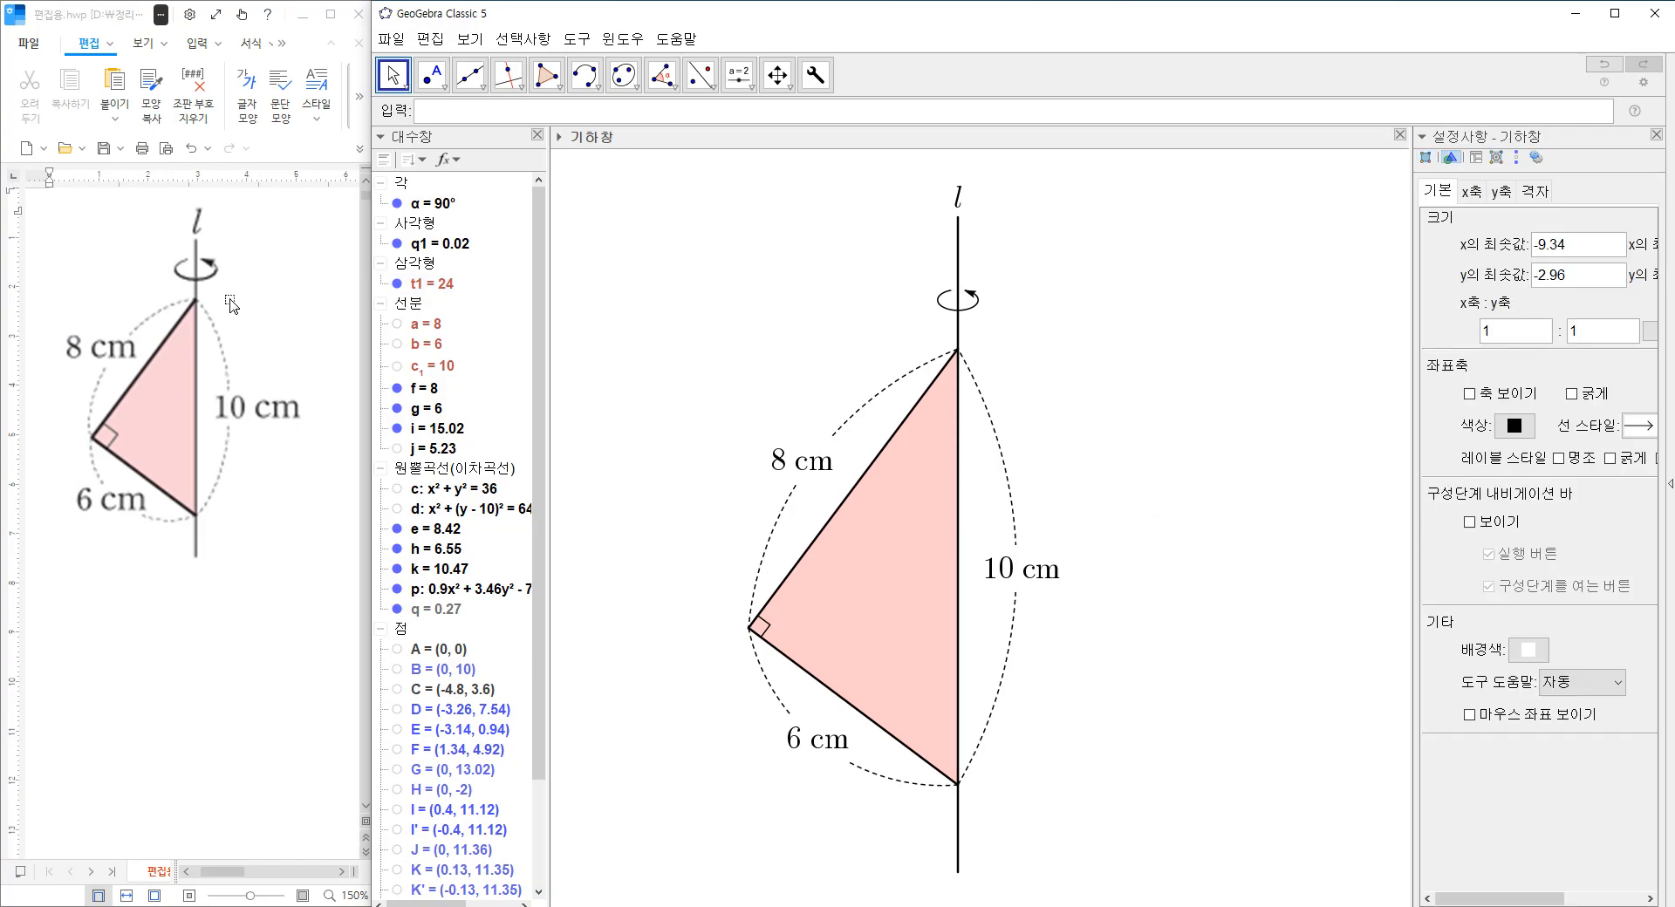
left_click(1655, 135)
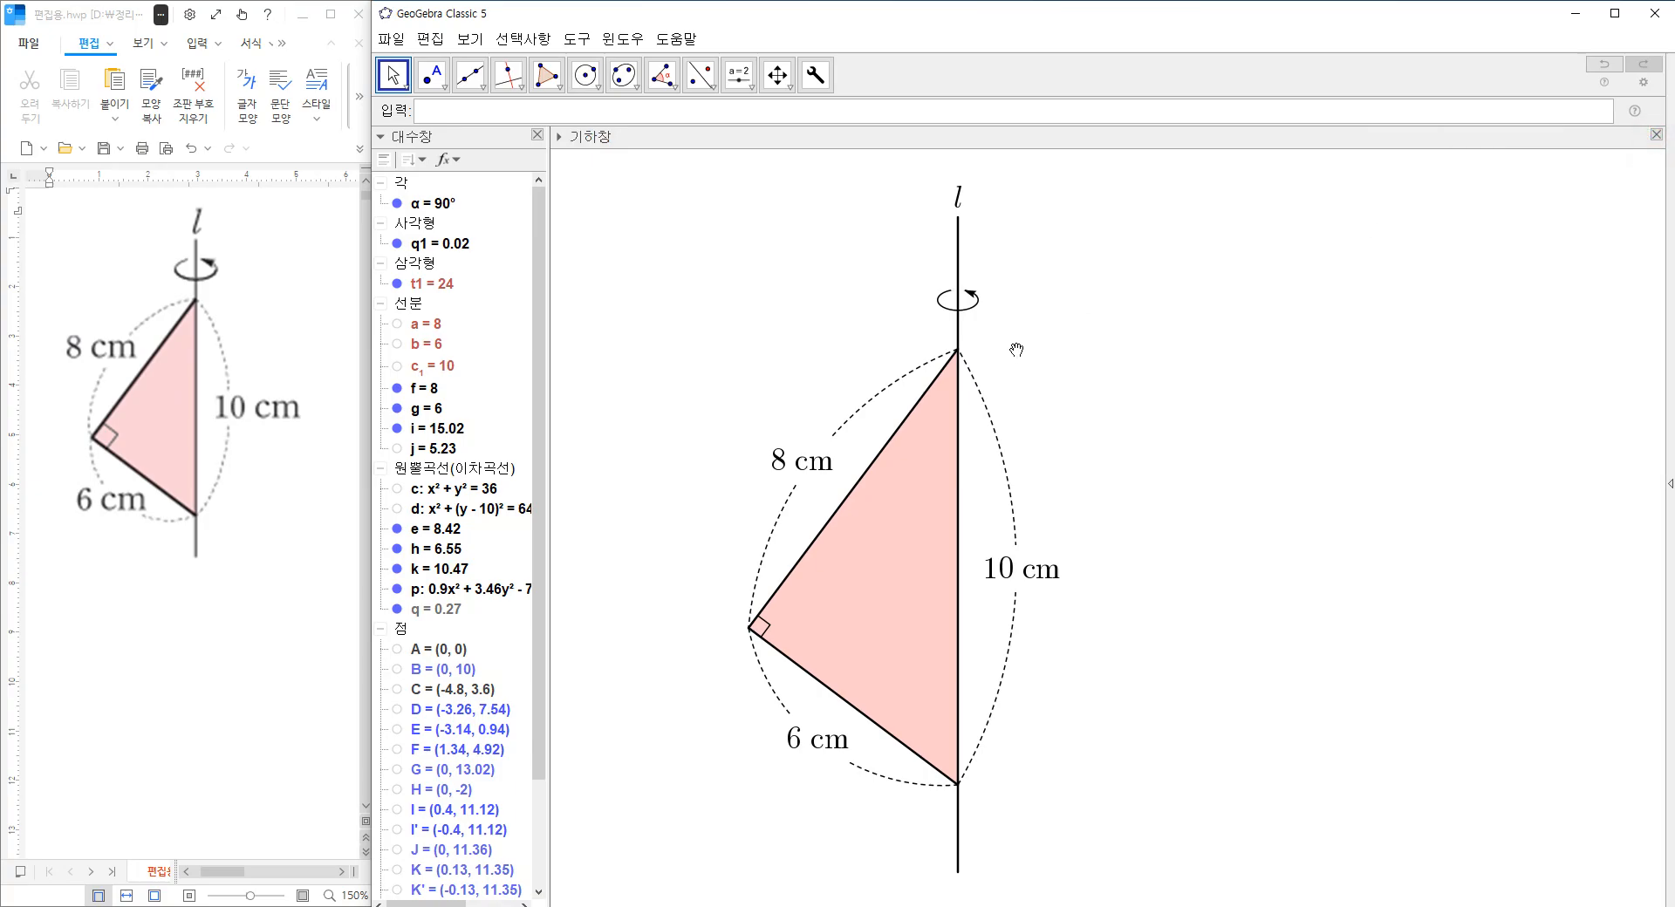
Capture the finished figure as a screen clipping, switch to the Hangul document and paste it beside the original figure in the maximized window.
key("super+shift+s")
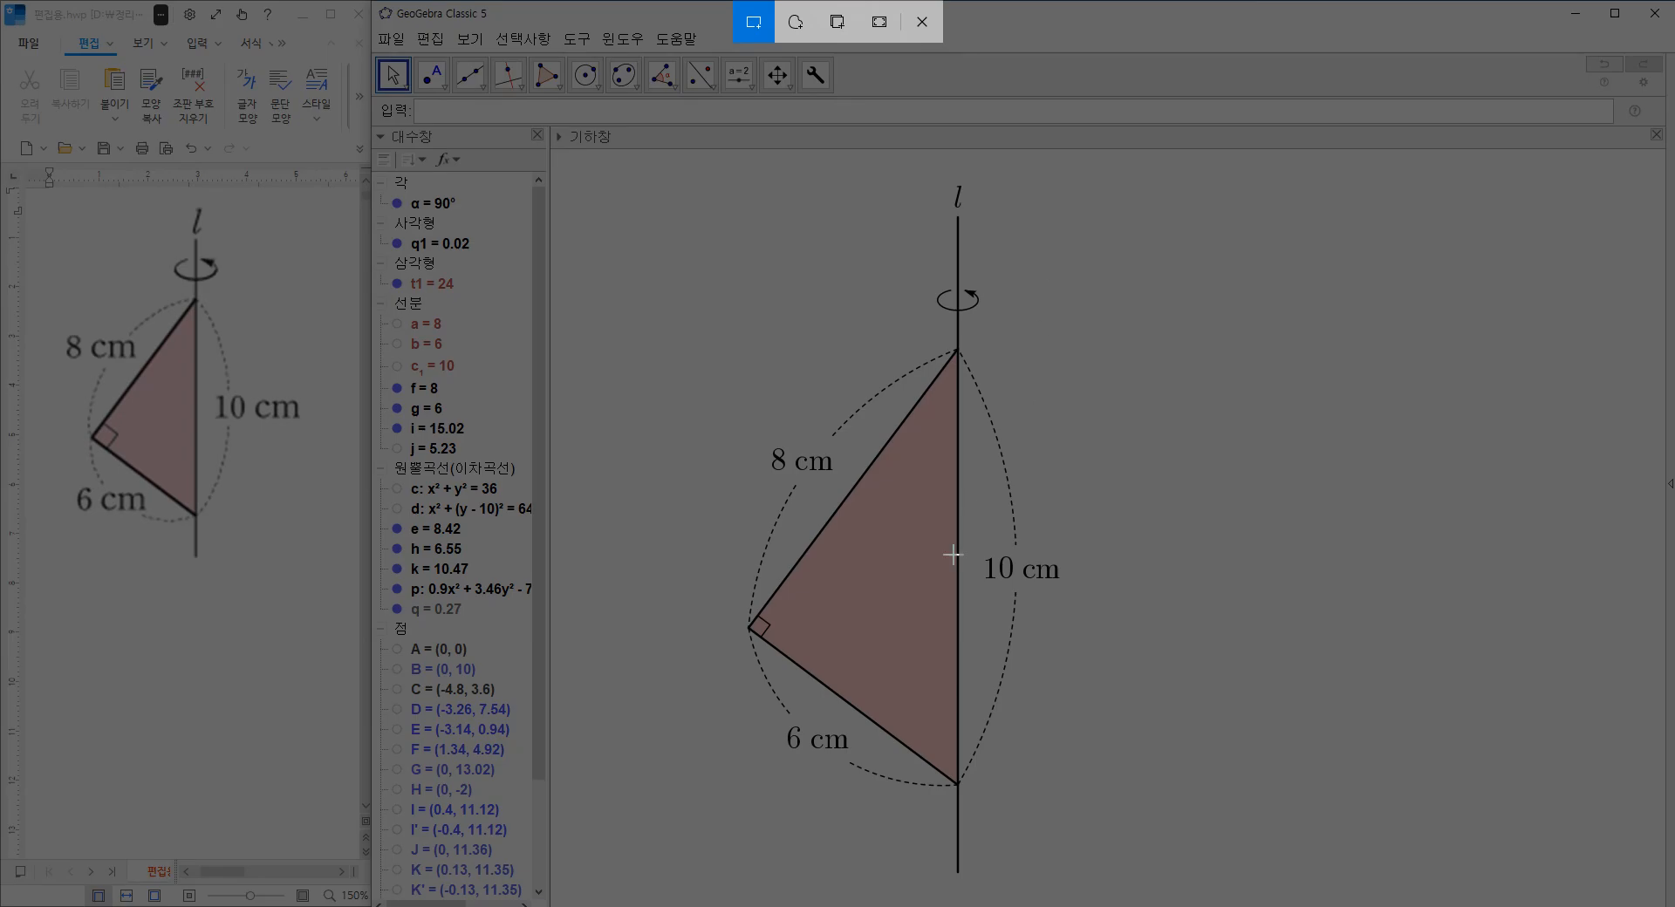
left_click_drag(737, 875, 1071, 178)
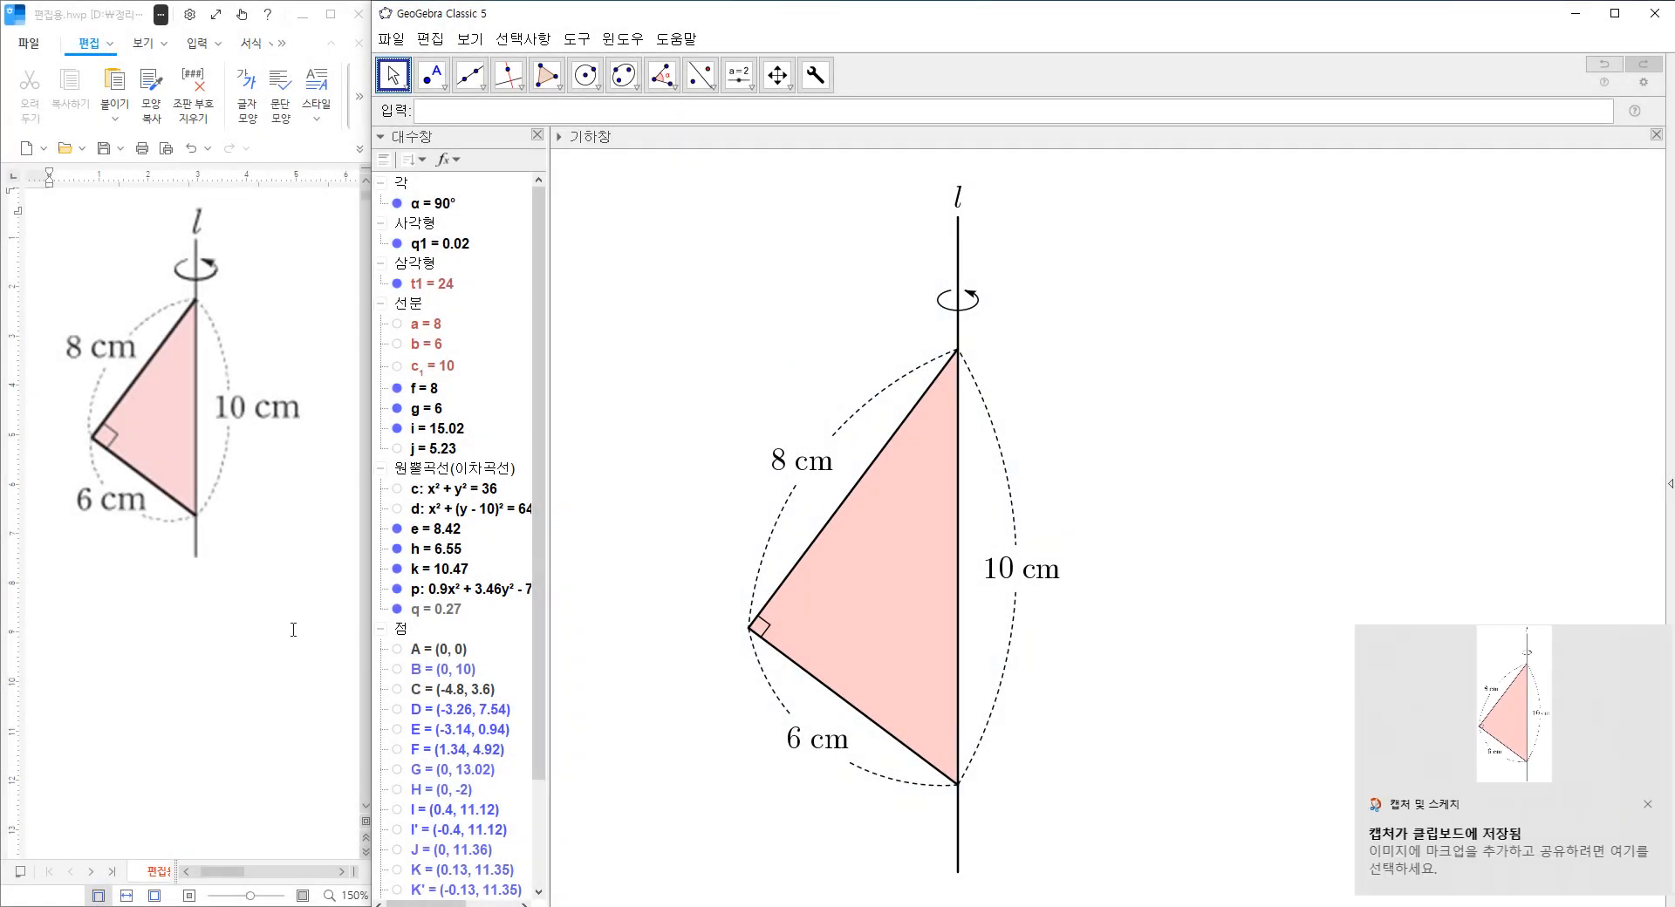
left_click(293, 629)
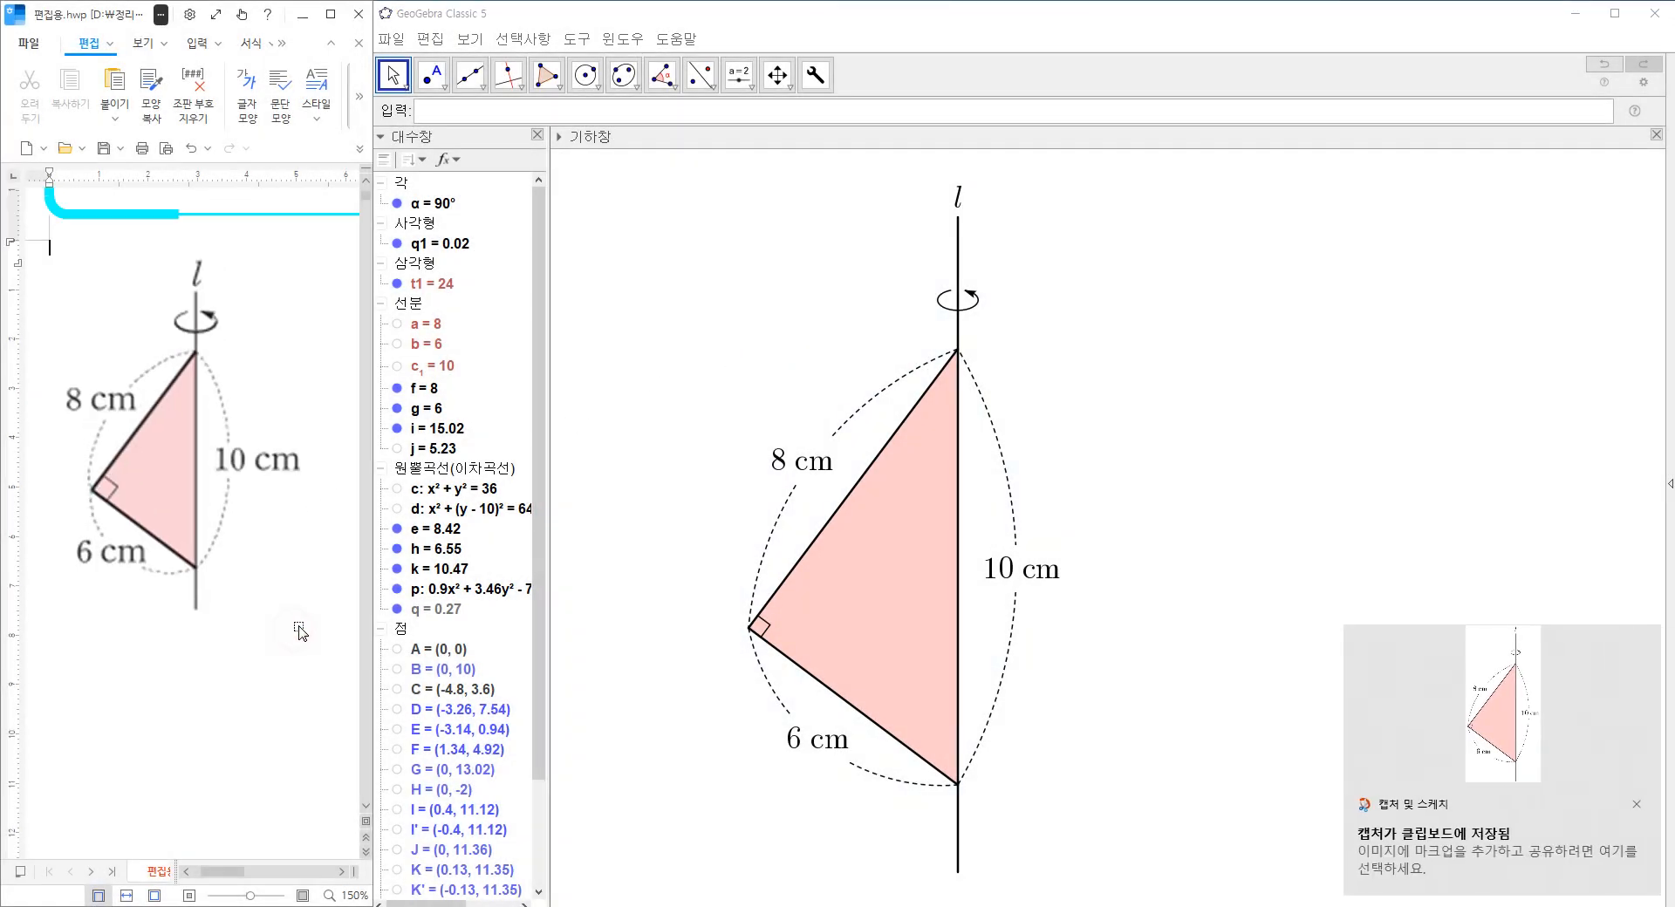
left_click(331, 14)
key("ctrl+v")
Set the pasted pink triangle picture to be treated as a character and shrink it to fit within the column.
left_click(1192, 608)
double_click(1191, 608)
left_click(591, 361)
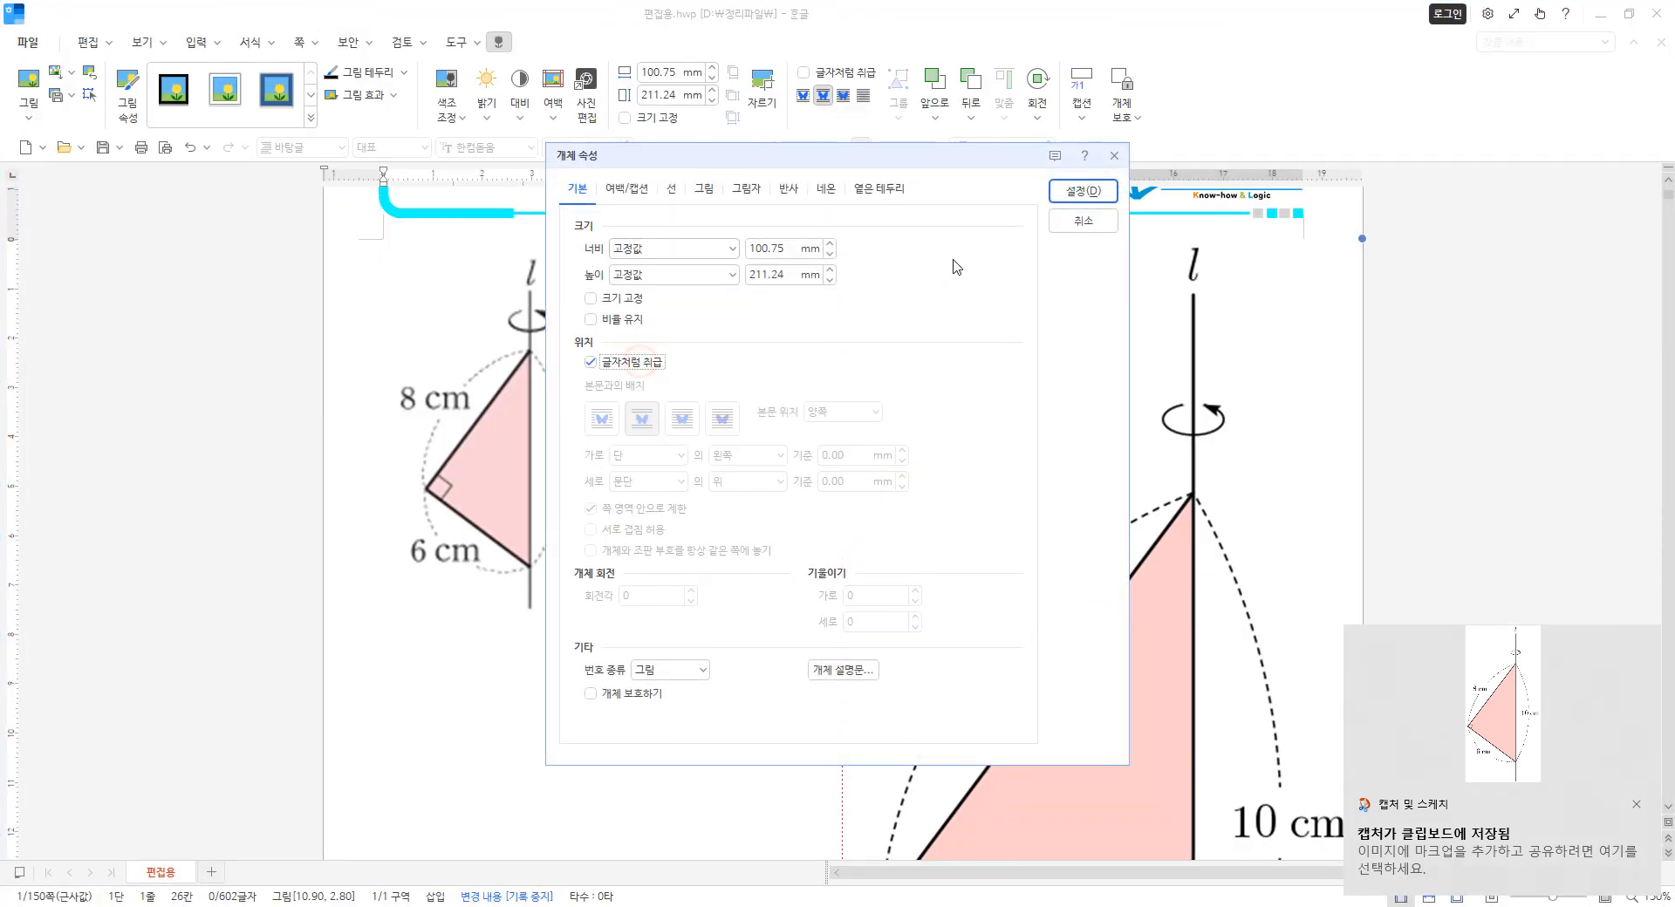
left_click(1071, 196)
left_click_drag(862, 237, 1072, 467)
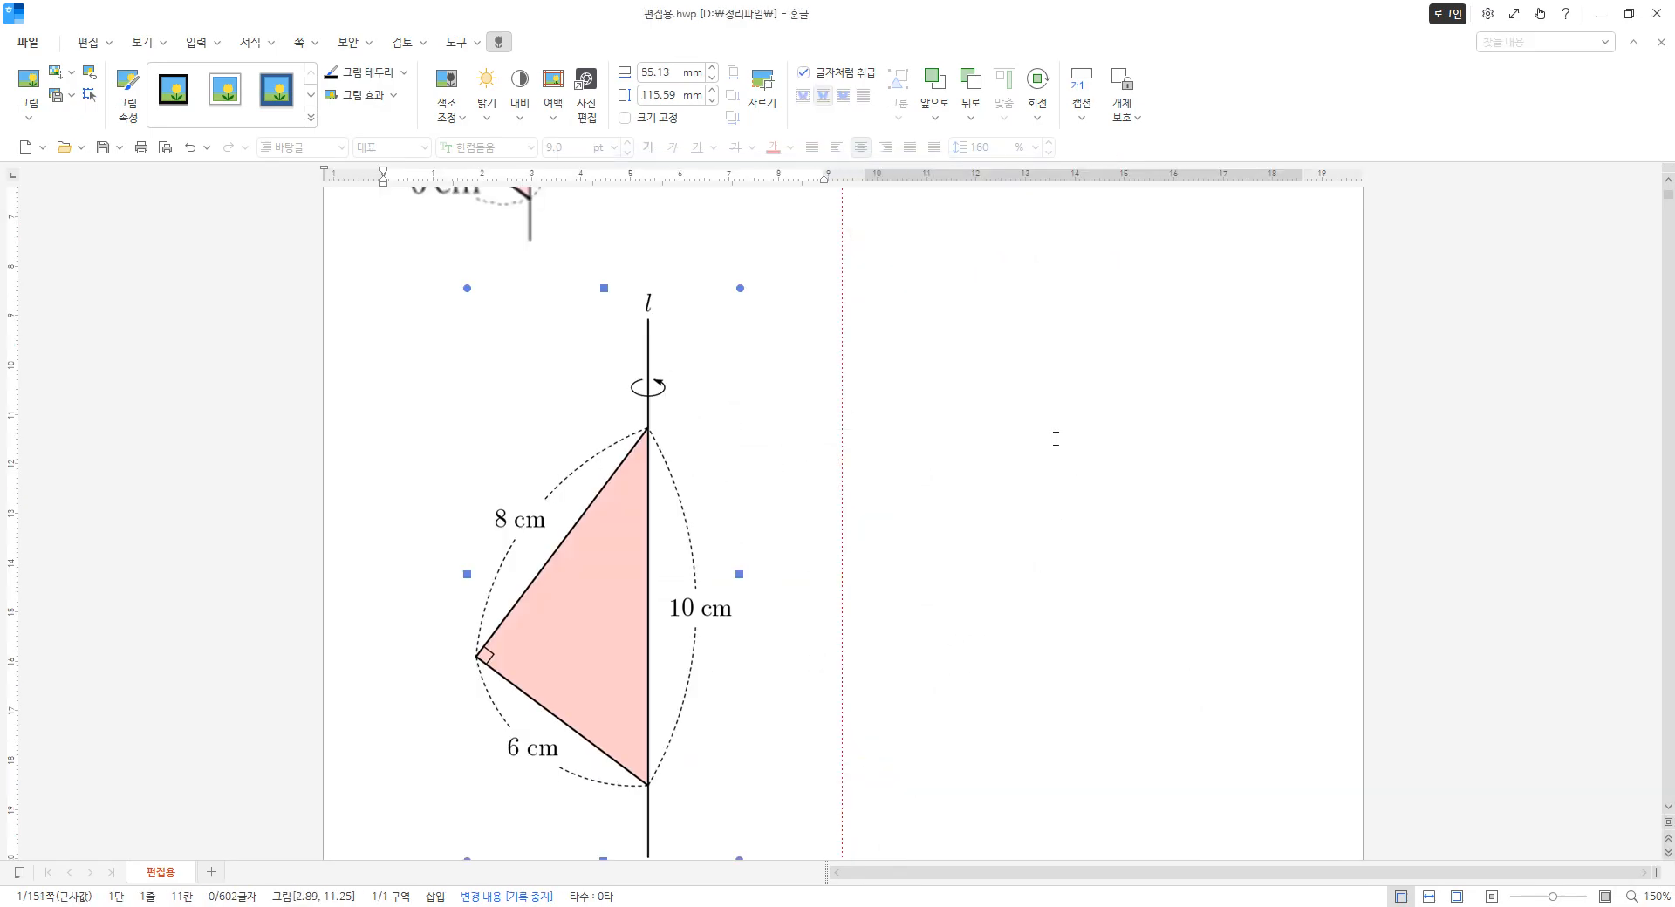
left_click_drag(467, 288, 560, 486)
Move the pink picture into the second column with a column break and resize it to about 40 by 84 mm.
scroll(689, 515, "up", 1)
left_click(484, 634)
key("ctrl+shift+Return")
left_click(1091, 503)
left_click_drag(997, 602, 983, 657)
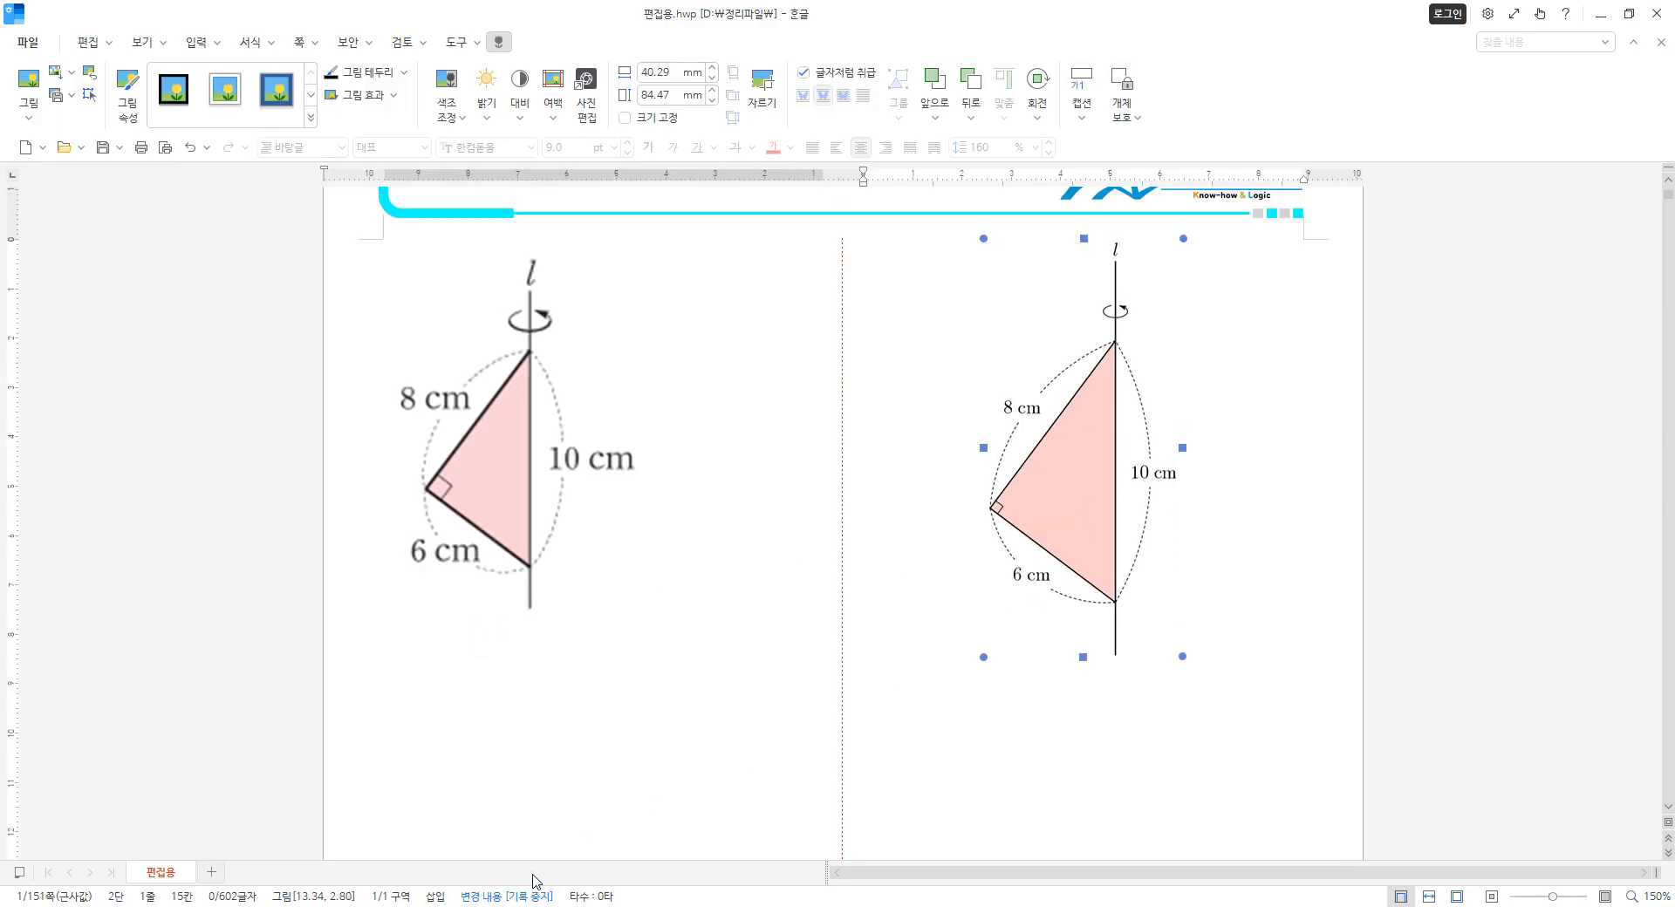
Switch to GeoGebra, set the triangle's opacity to 25 and its colour to black, and close the settings.
left_click(279, 906)
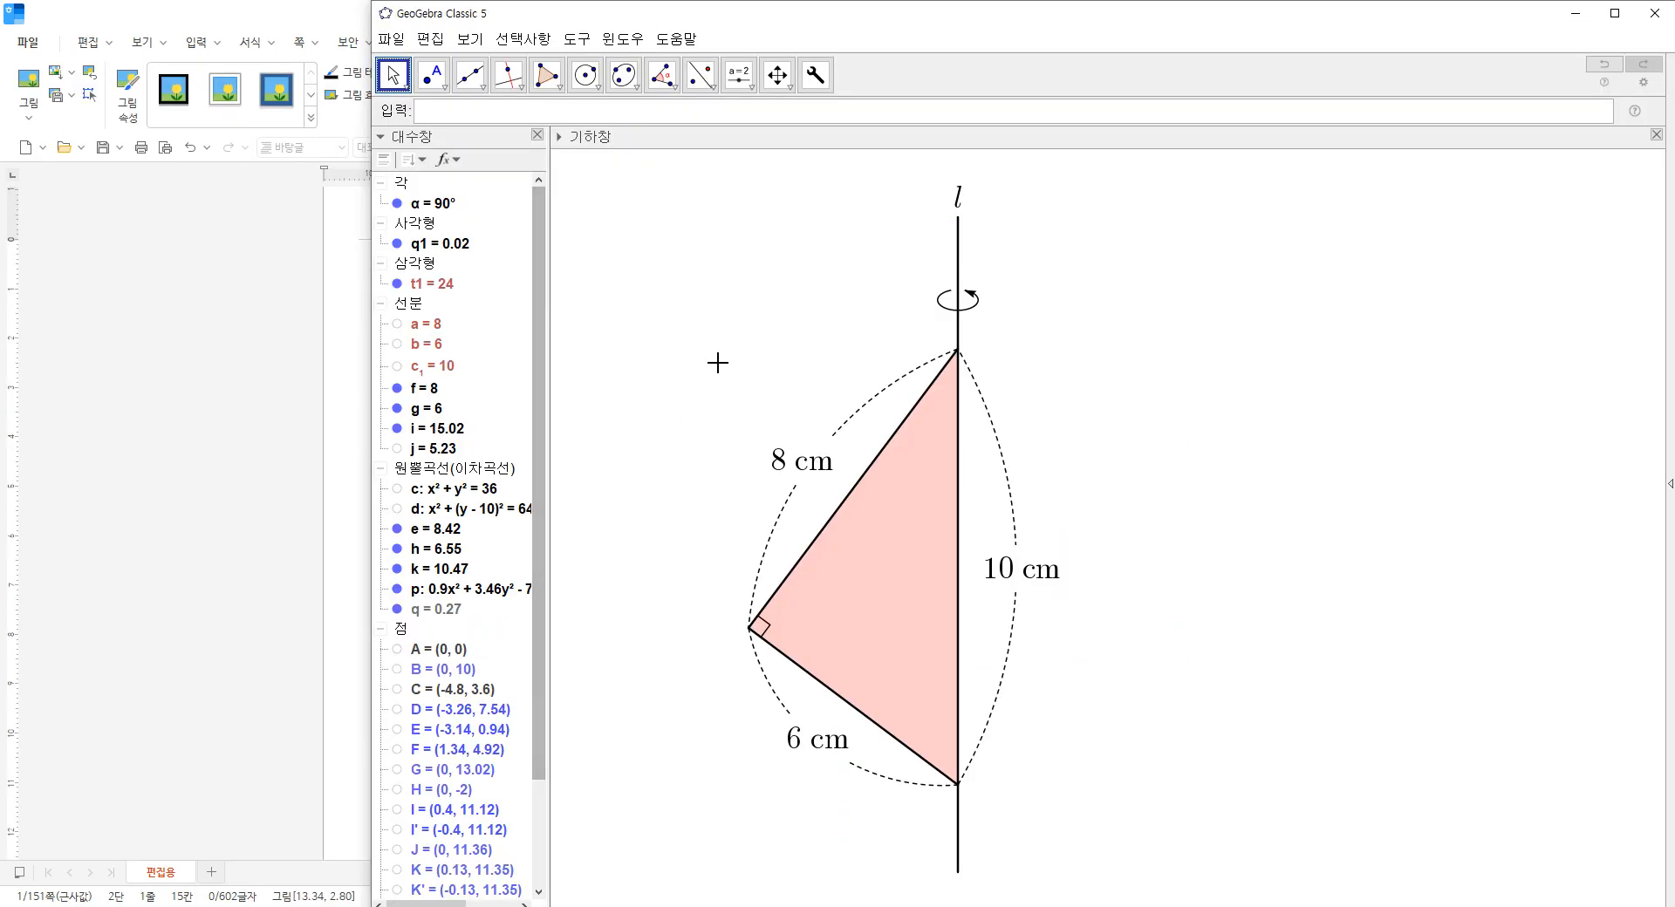
right_click(858, 556)
left_click(956, 740)
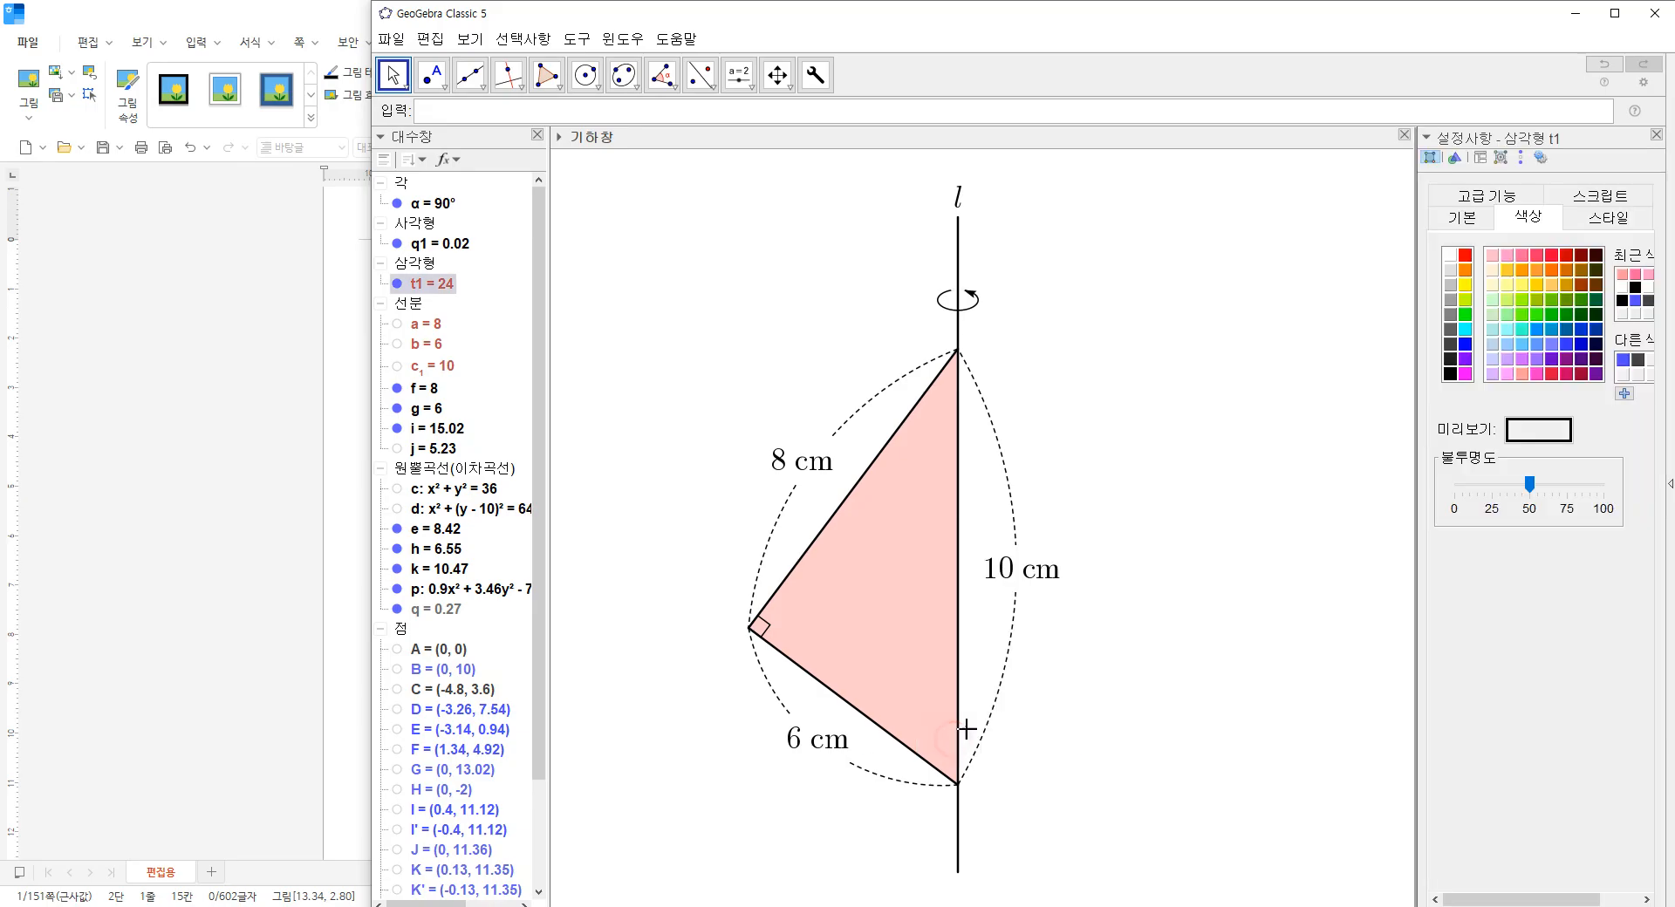
left_click_drag(1528, 487, 1492, 487)
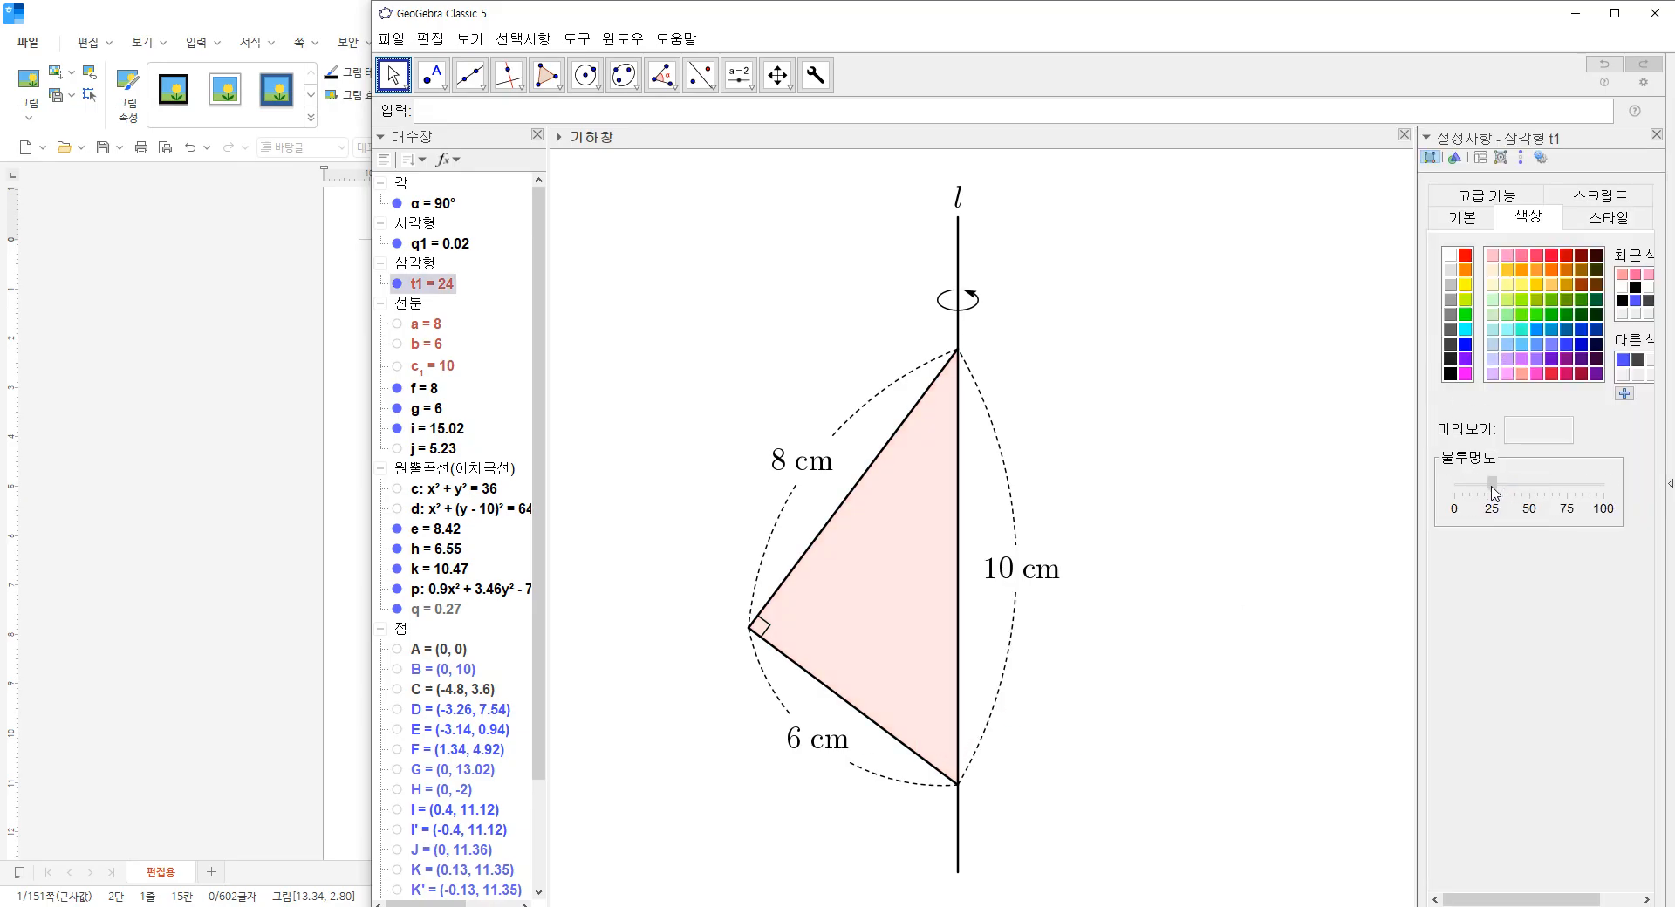
left_click(1450, 375)
left_click(1655, 134)
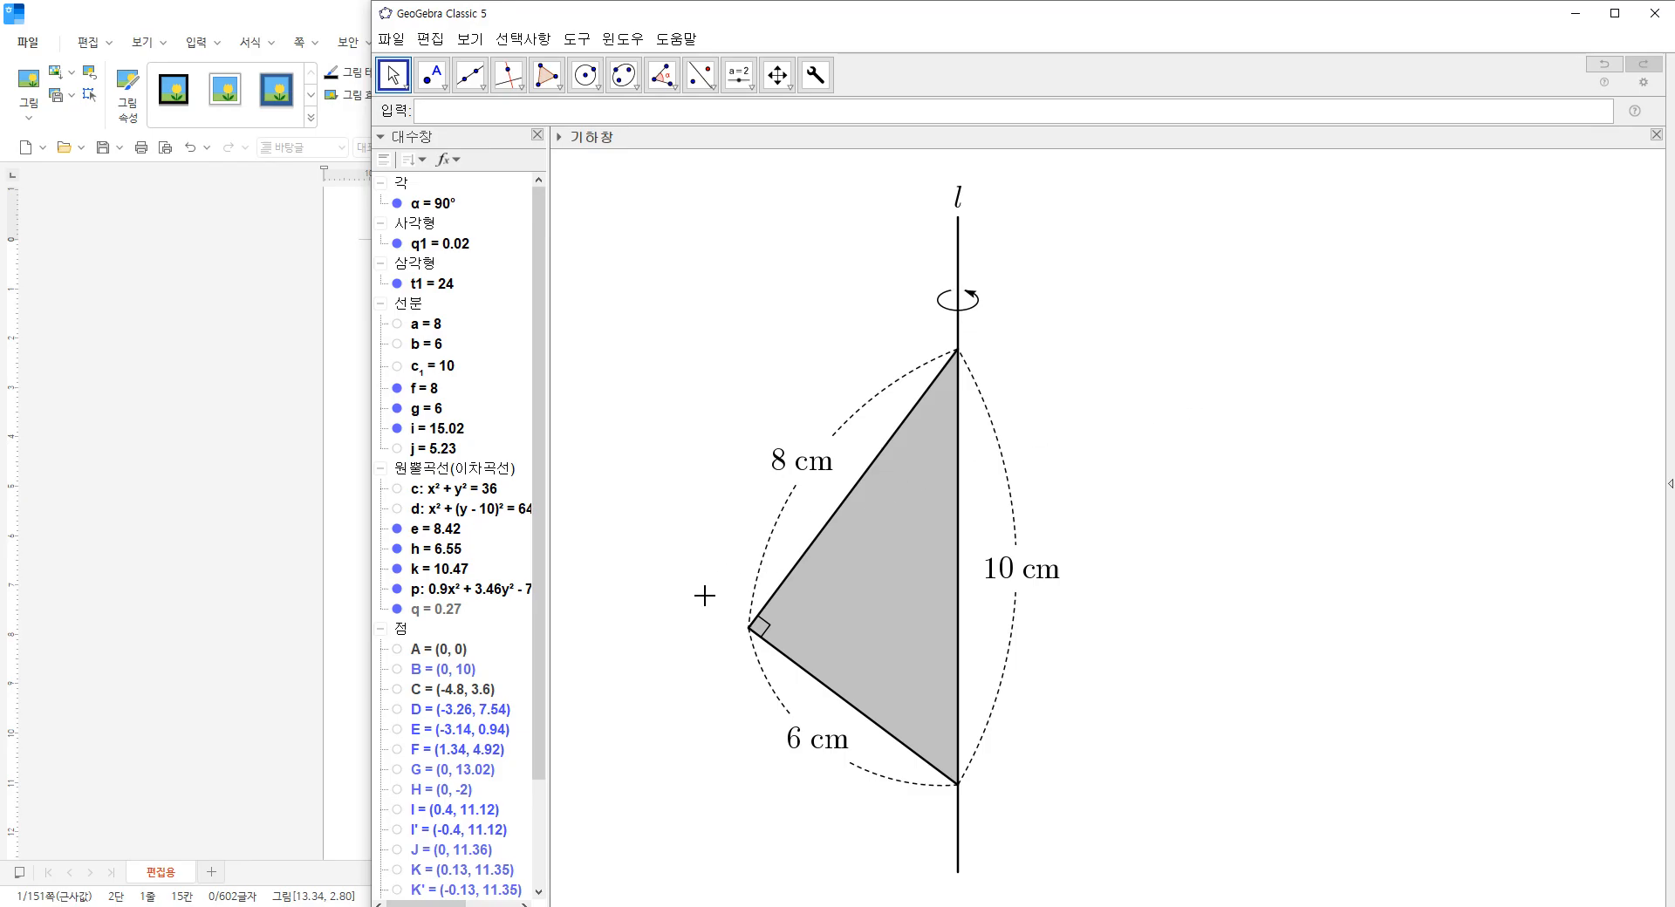
Capture the whole grey figure, from the label l to the axis's lower end, as a screen clipping.
key("shift+super+s")
left_click_drag(729, 868, 1014, 426)
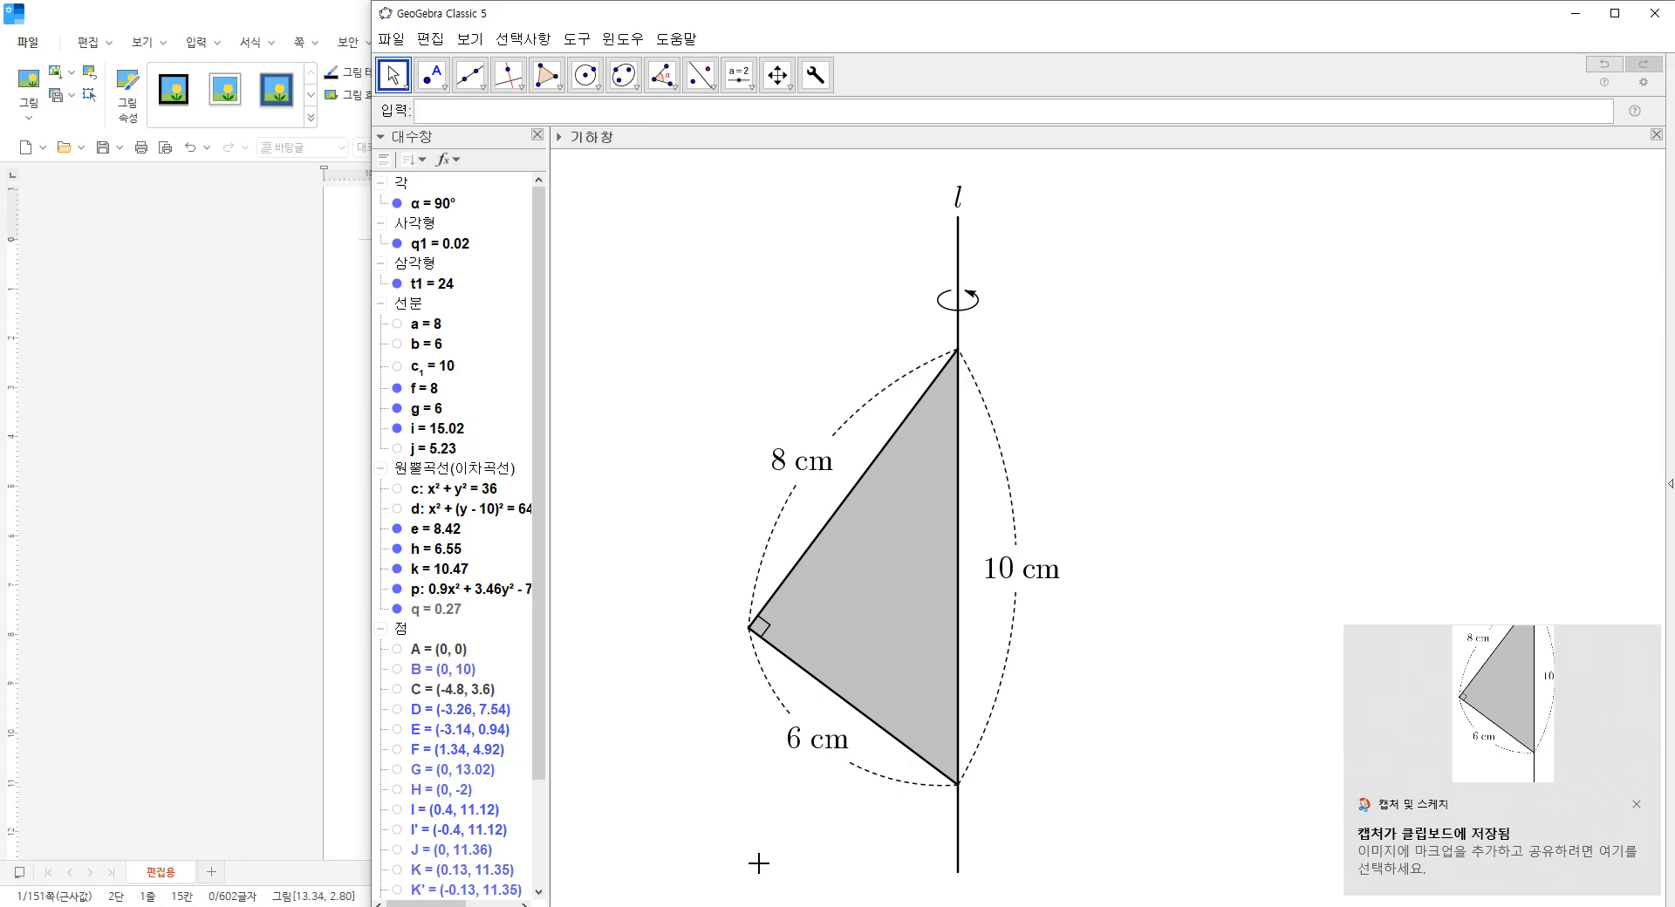
key("shift+super+s")
mouse_move(710, 888)
left_mouse_down()
mouse_move(1035, 389)
mouse_move(1106, 163)
left_mouse_up()
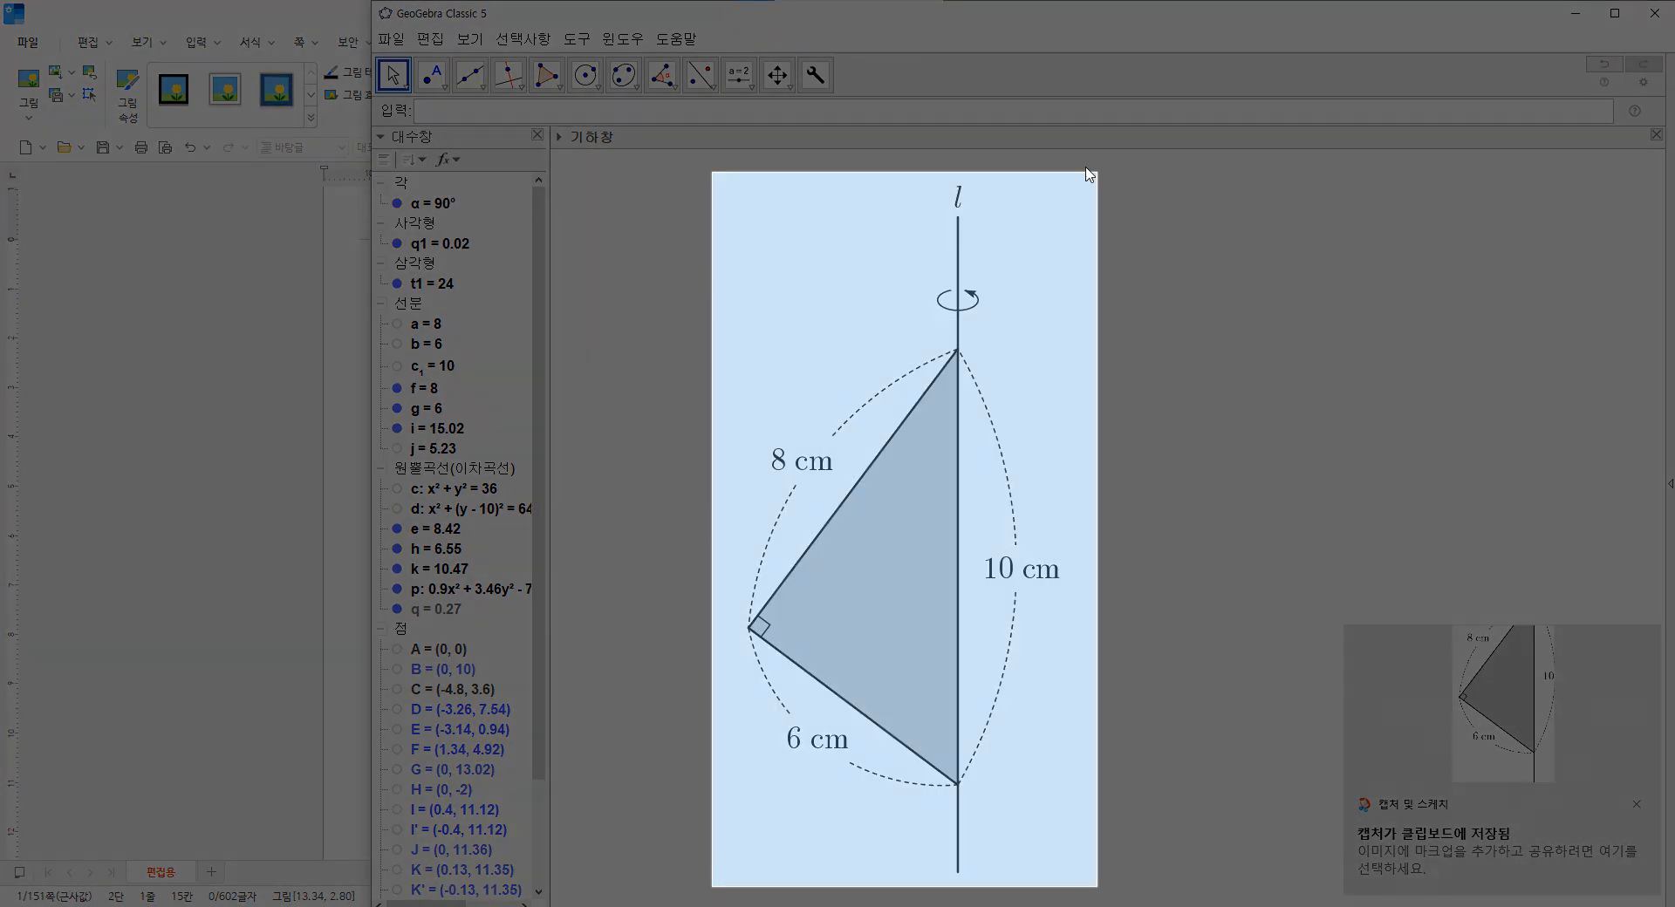
Switch to the Hangul document, paste the grey figure after the original and set it to be treated as a character.
left_click(312, 450)
left_click(717, 448)
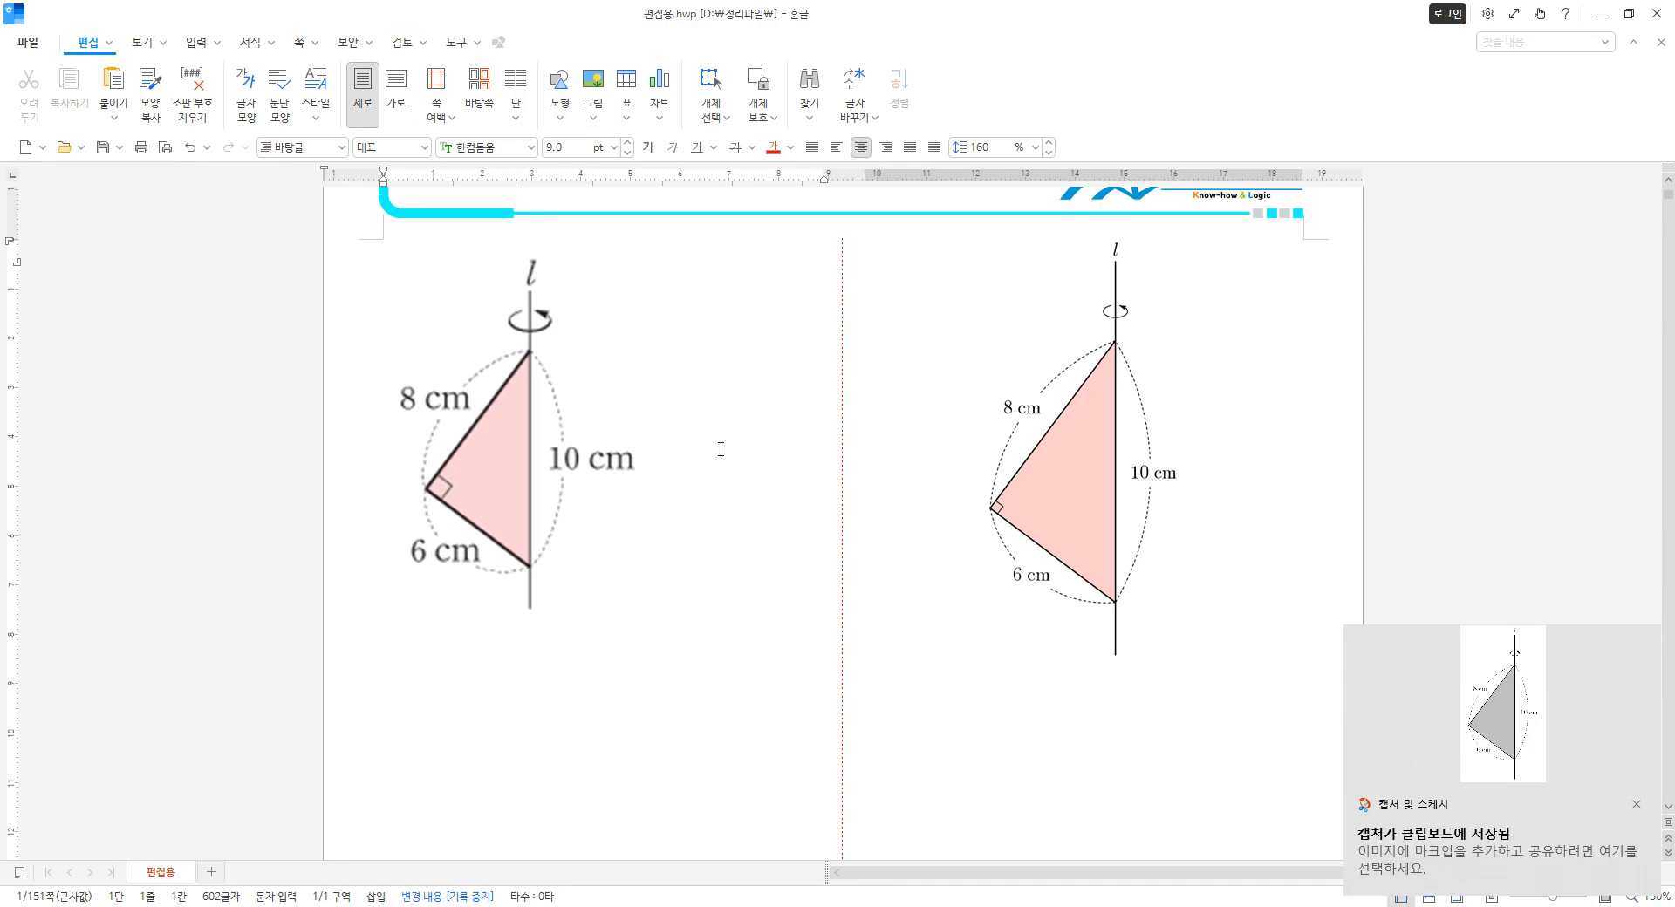
key("ctrl+v")
double_click(1151, 568)
left_click(654, 369)
left_click(1083, 191)
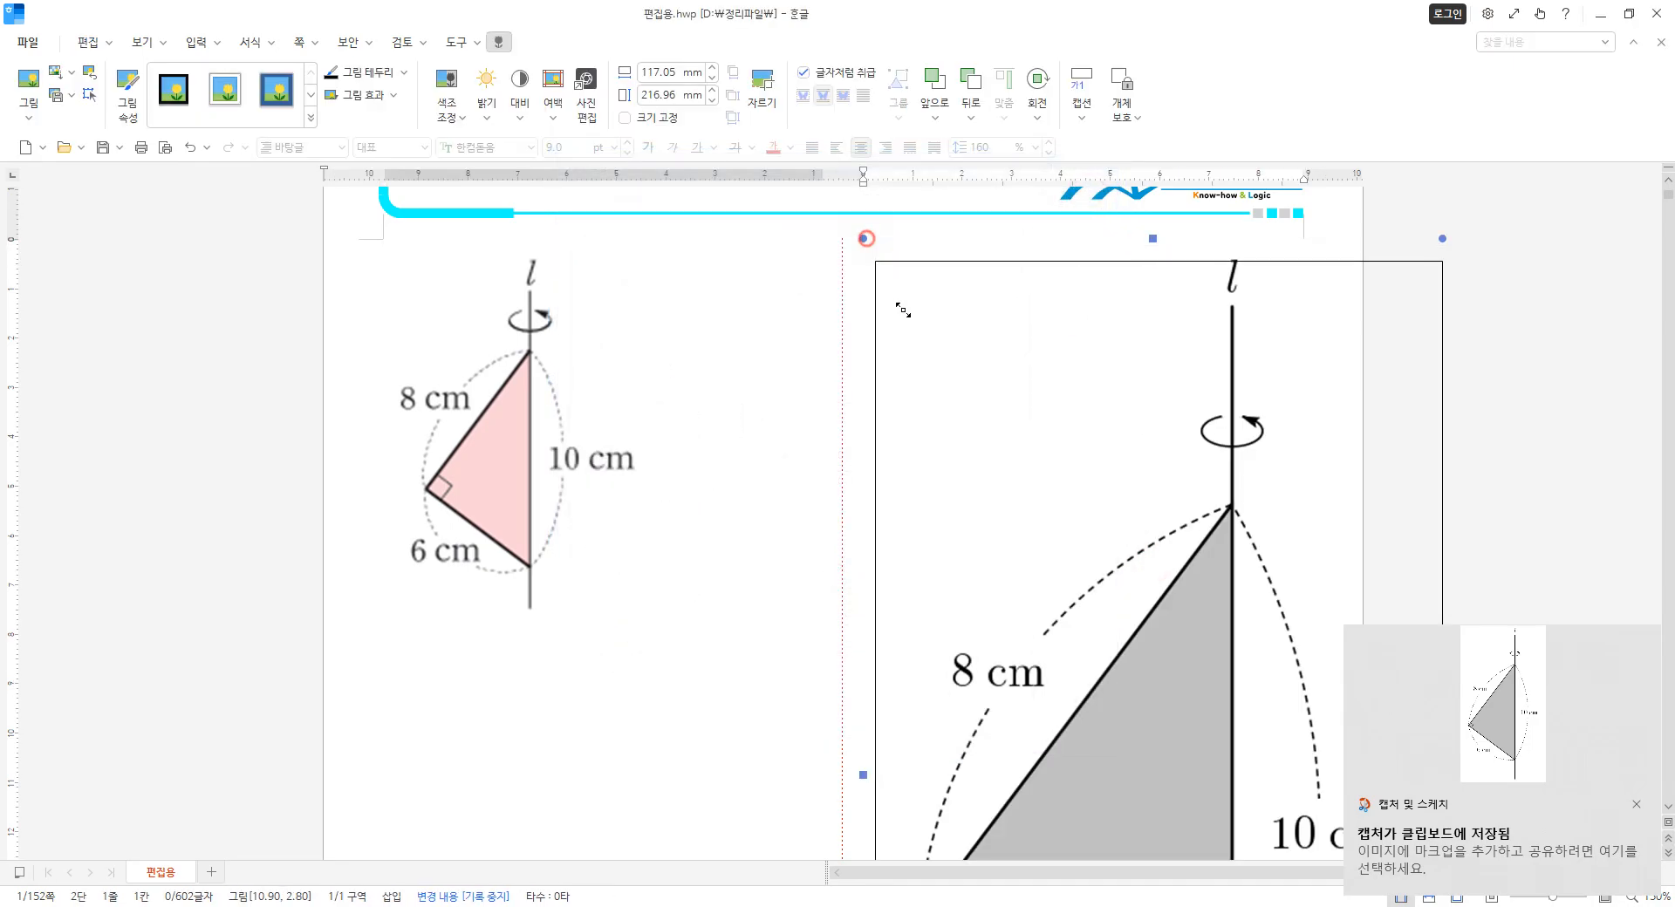
Shrink the grey picture and move it into the second column with a column break.
left_click_drag(899, 303, 1136, 647)
left_click_drag(449, 281, 528, 432)
left_click(796, 497)
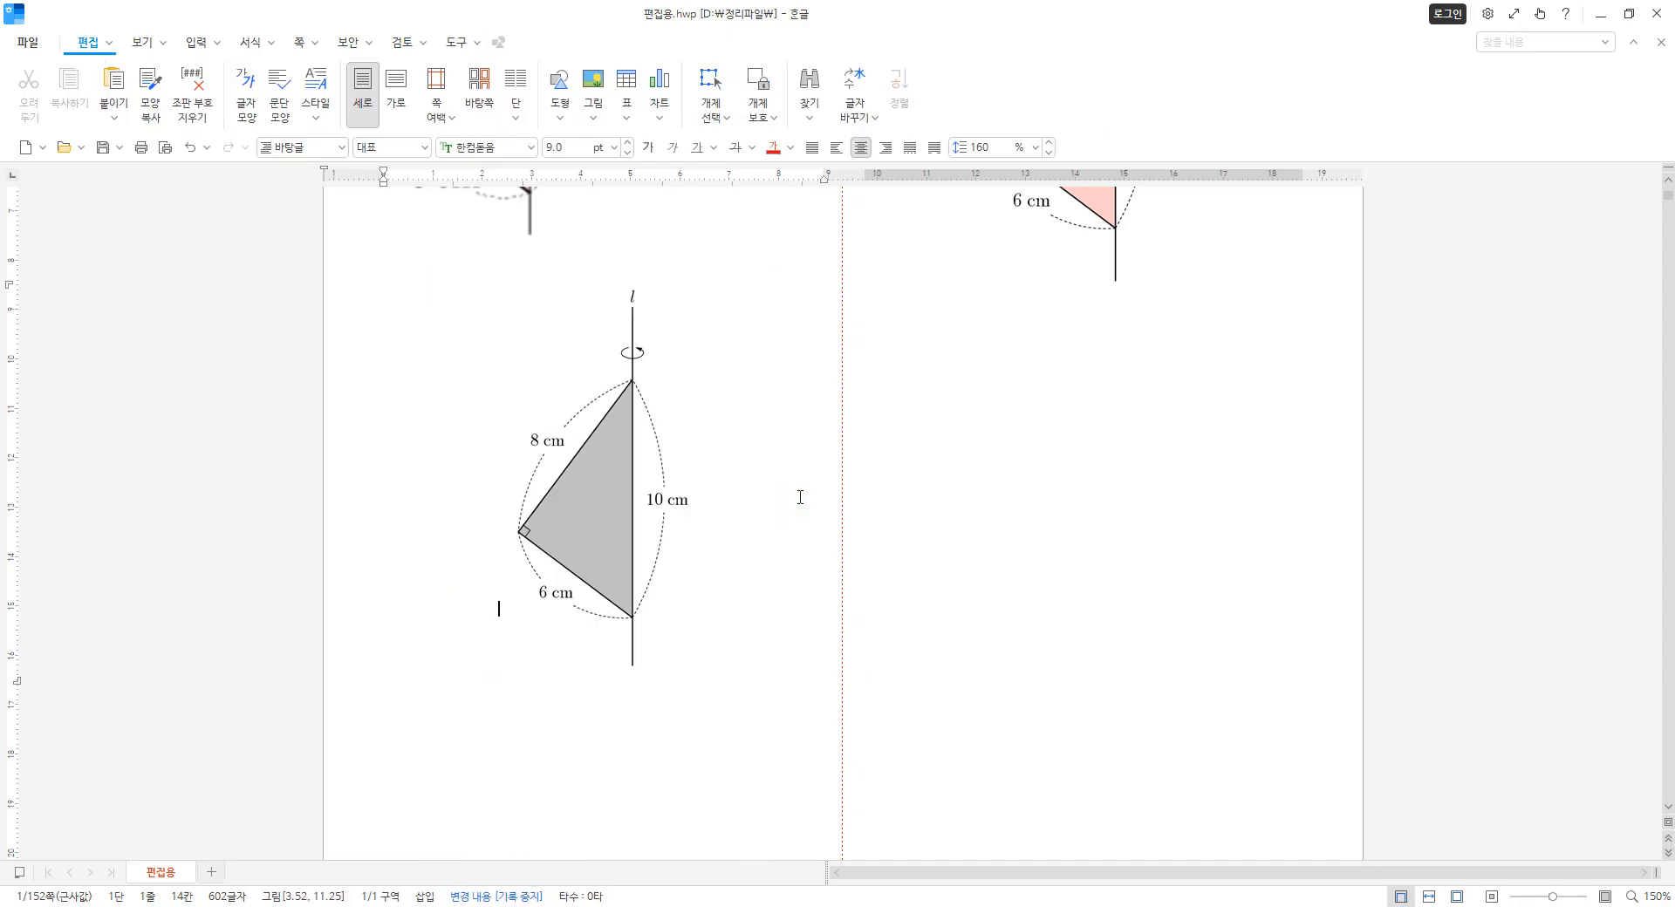
key("ctrl+shift+Return")
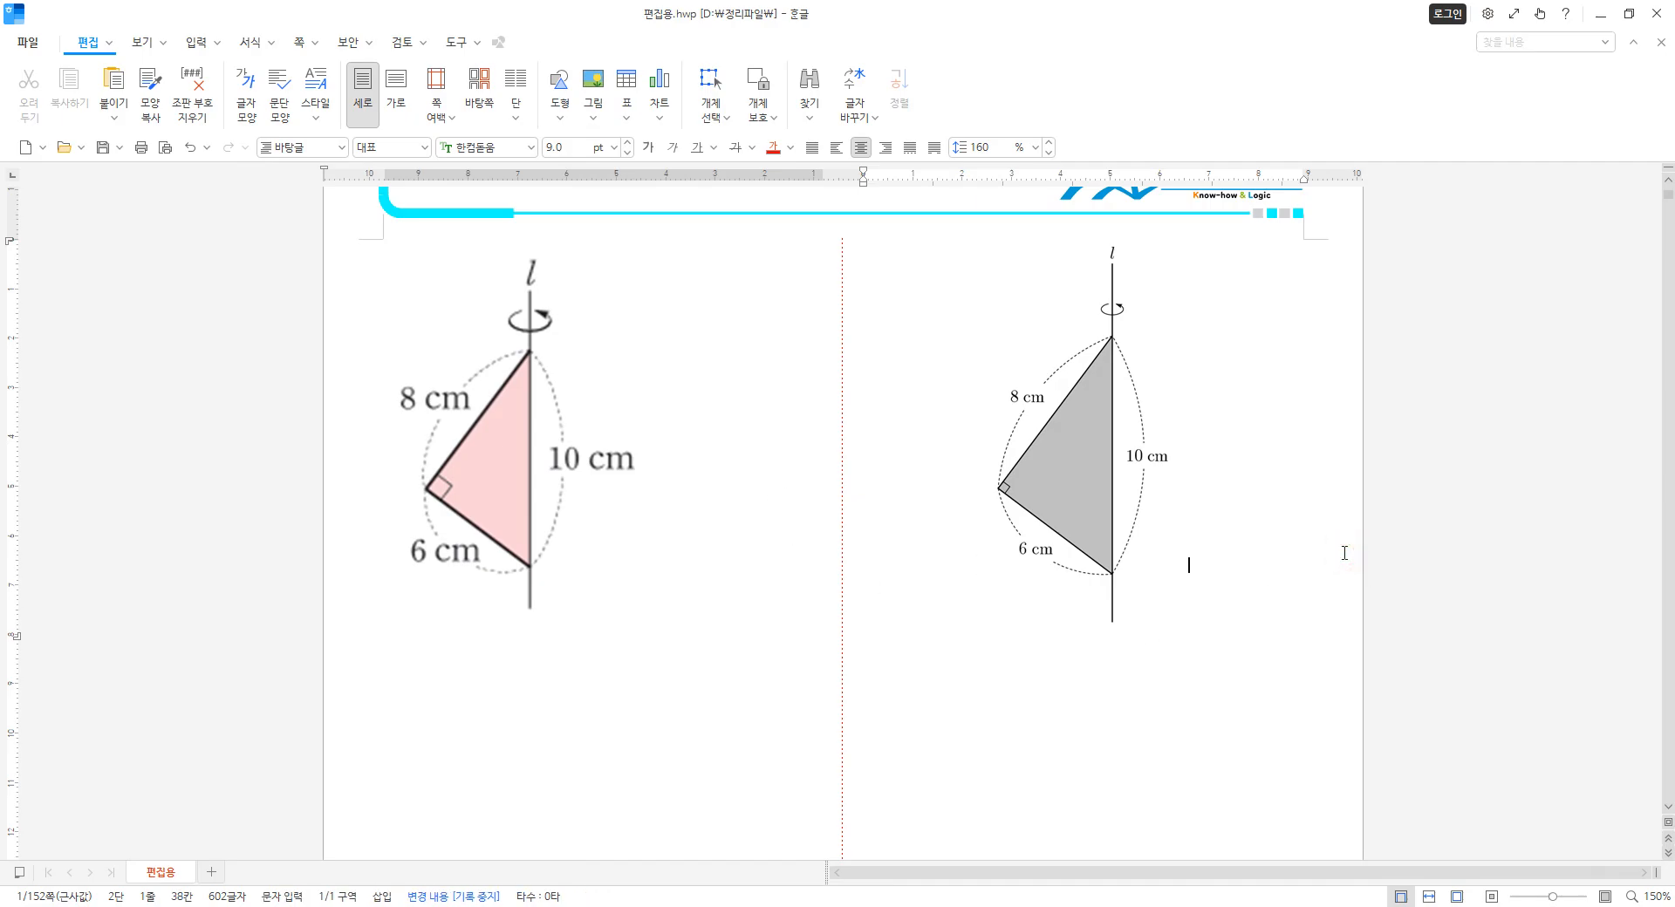
Remove the break between the grey and pink pictures, then shrink both, the pink one to about 33 by 69 mm.
key("Delete")
scroll(1239, 510, "down", 3)
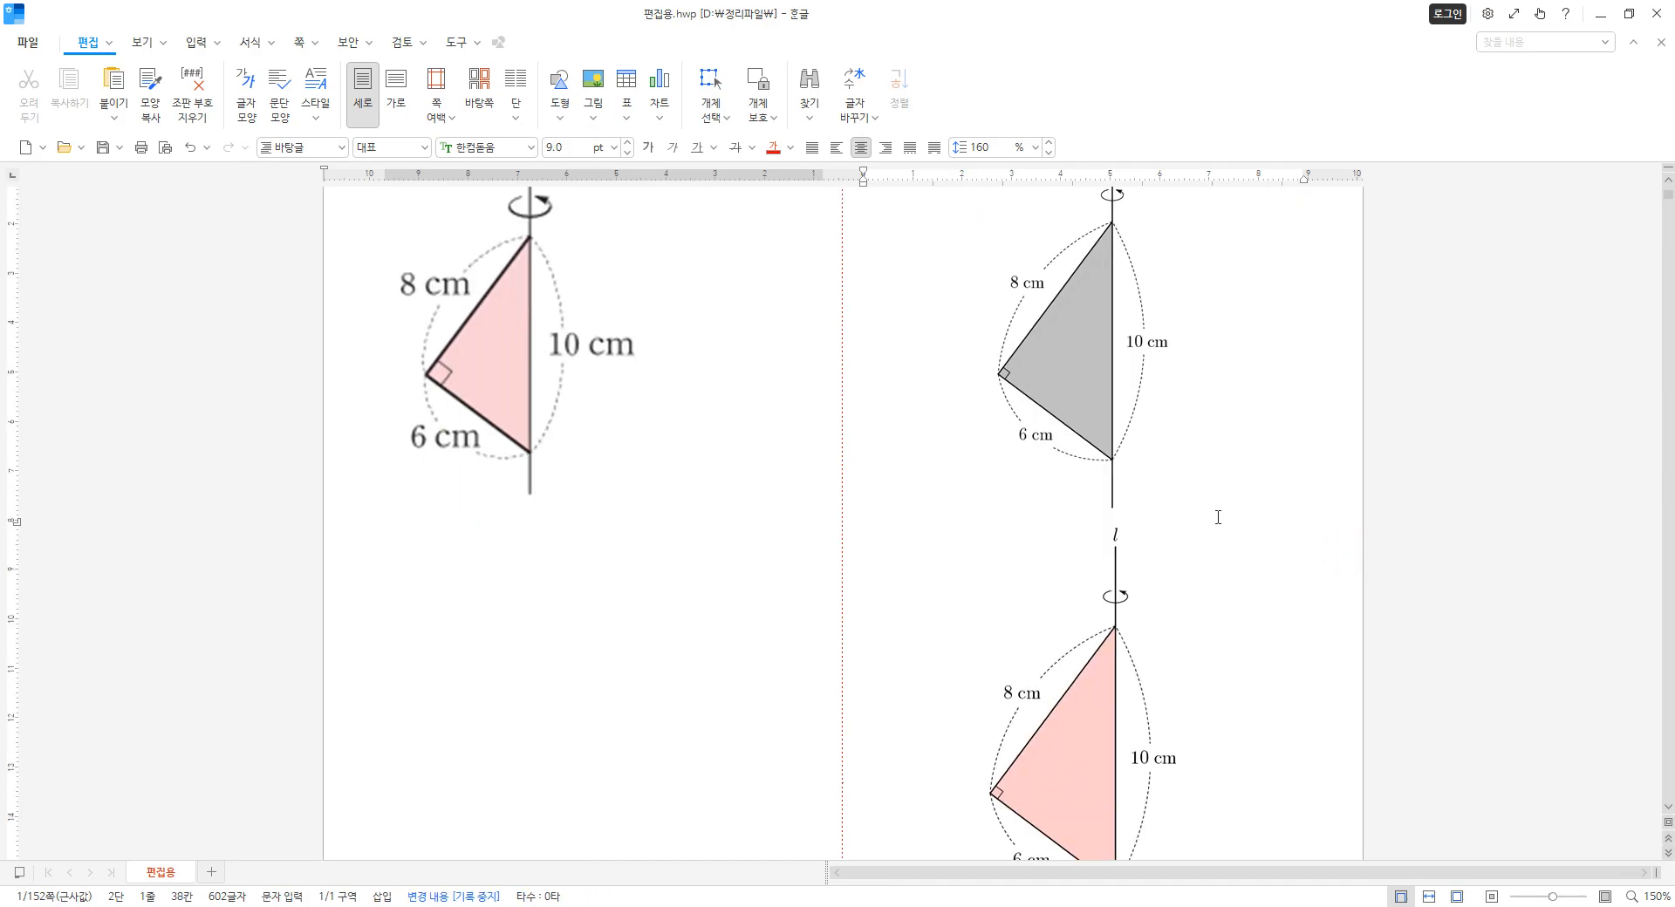
left_click(1106, 422)
left_click_drag(1187, 516, 1127, 446)
left_click(1124, 656)
left_click_drag(981, 518, 1042, 597)
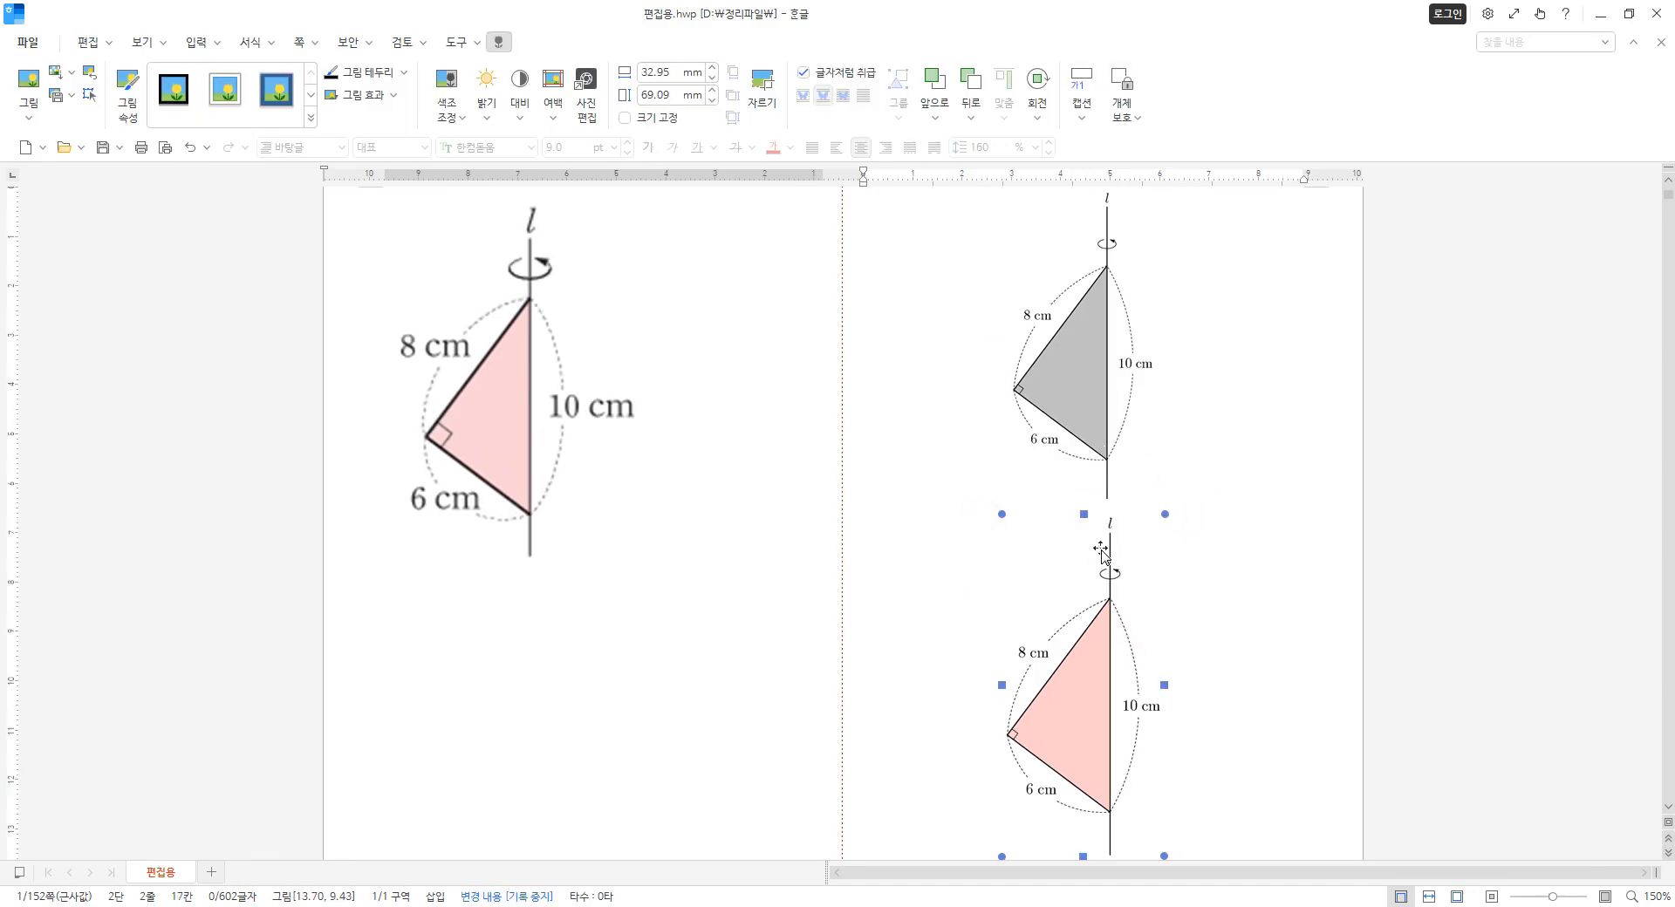
Join the grey and pink pictures onto one line and shrink the pink one to match the grey one's size.
left_click(1182, 414)
key("Delete")
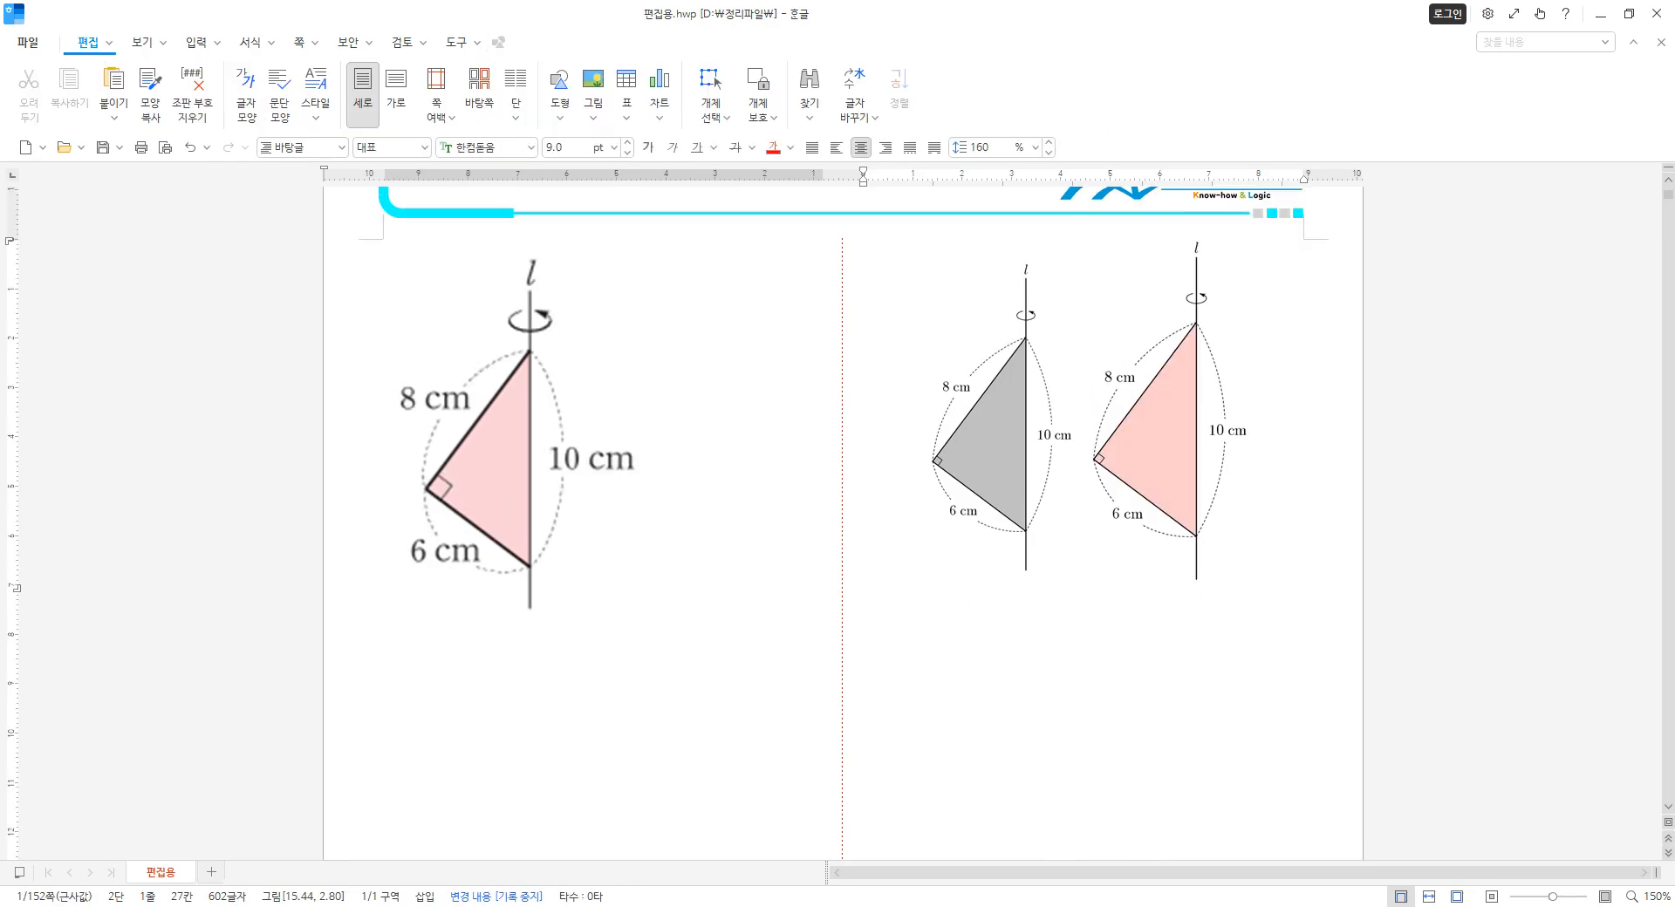
left_click(1114, 476)
left_click_drag(1251, 238, 1237, 266)
left_click(1110, 591)
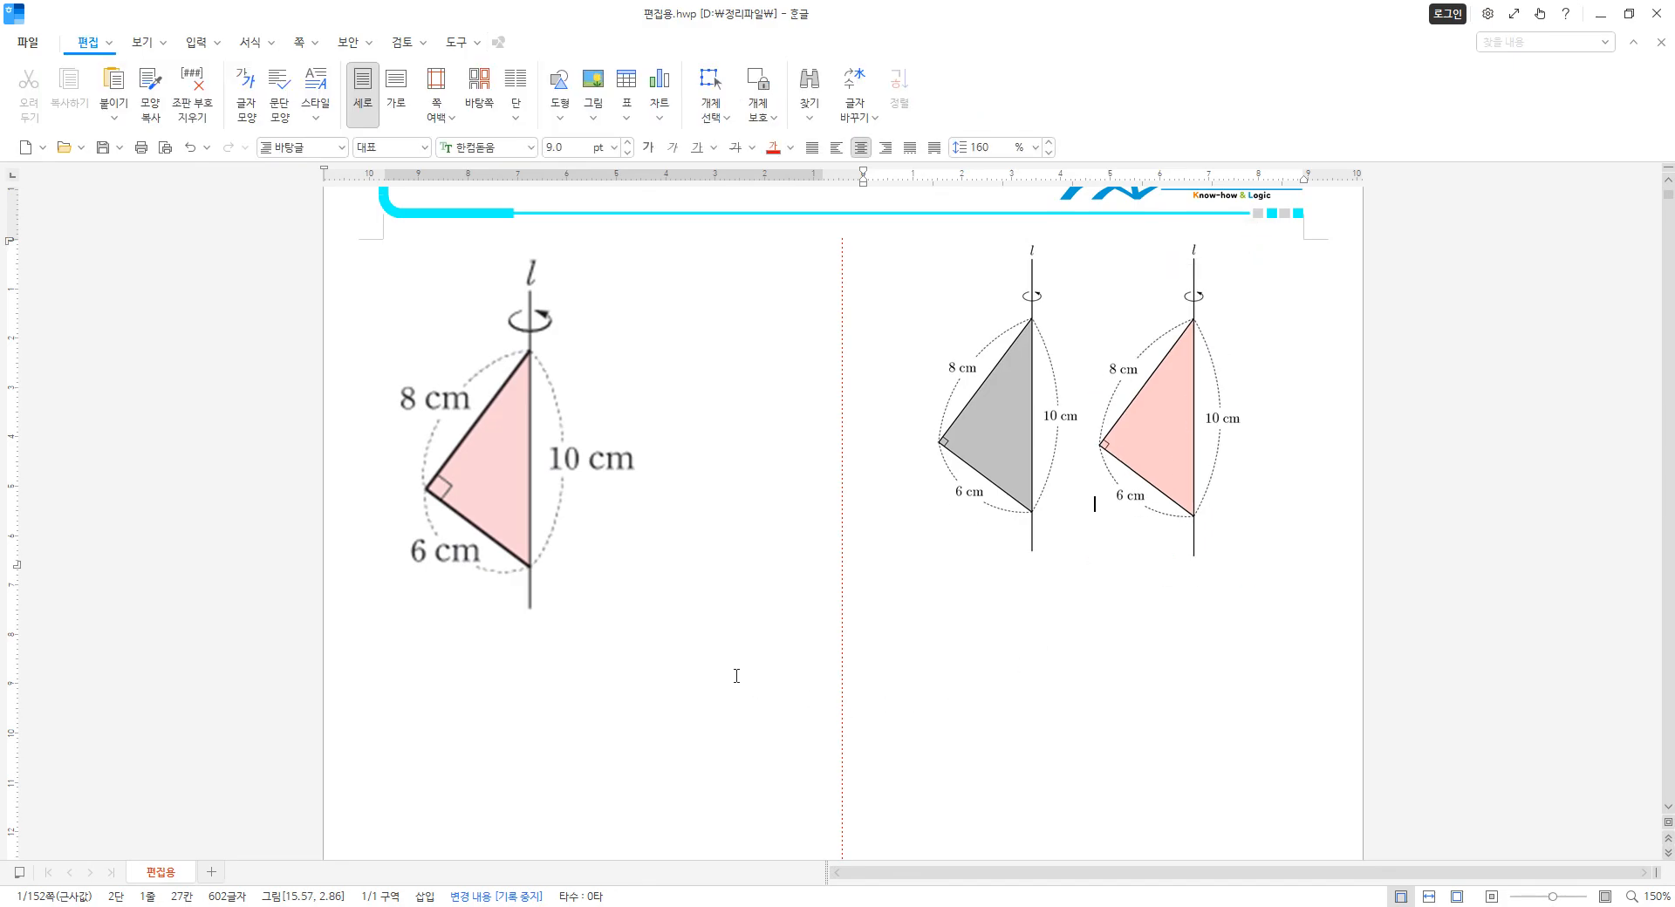